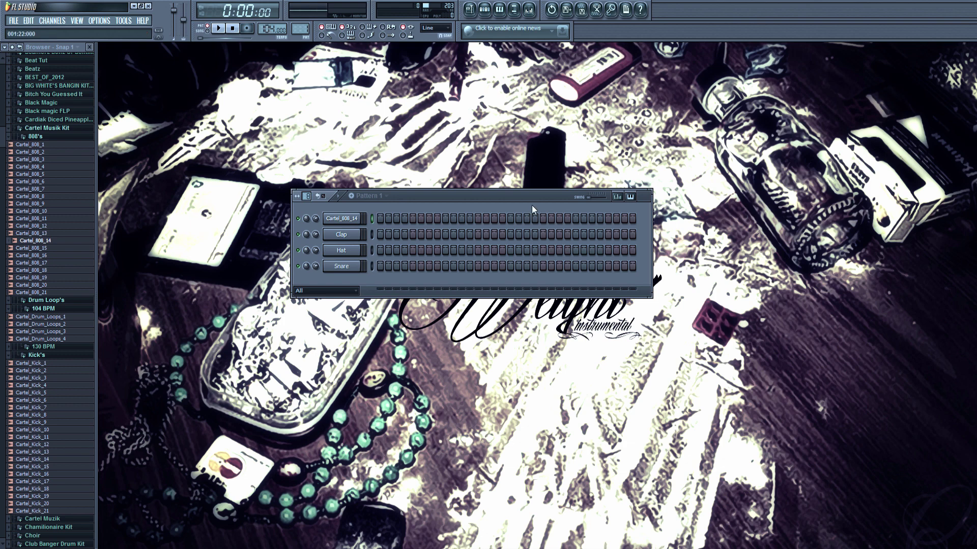
# Place Cartel_808_14 hits on steps 1 and 6 of Pattern 1 and play the pattern
pyautogui.press('space')
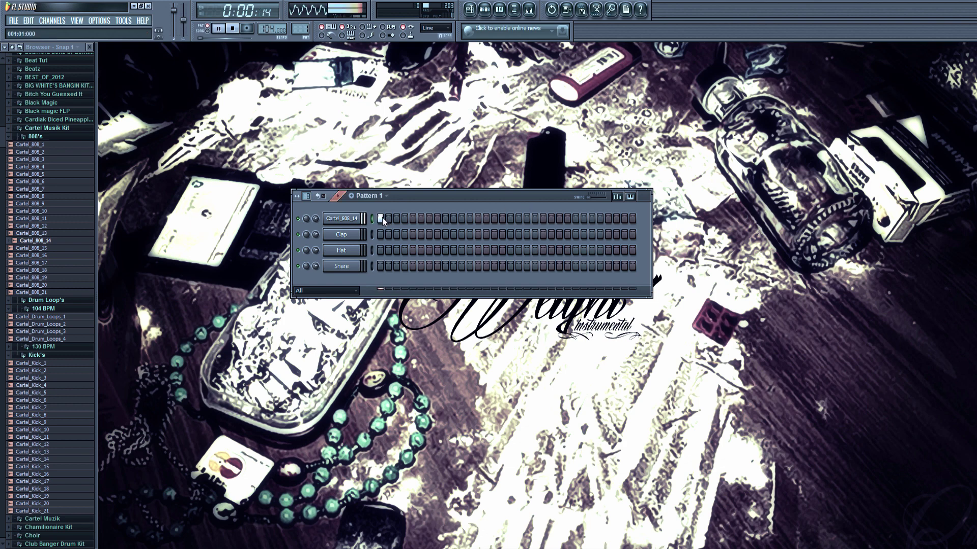
pyautogui.press('space')
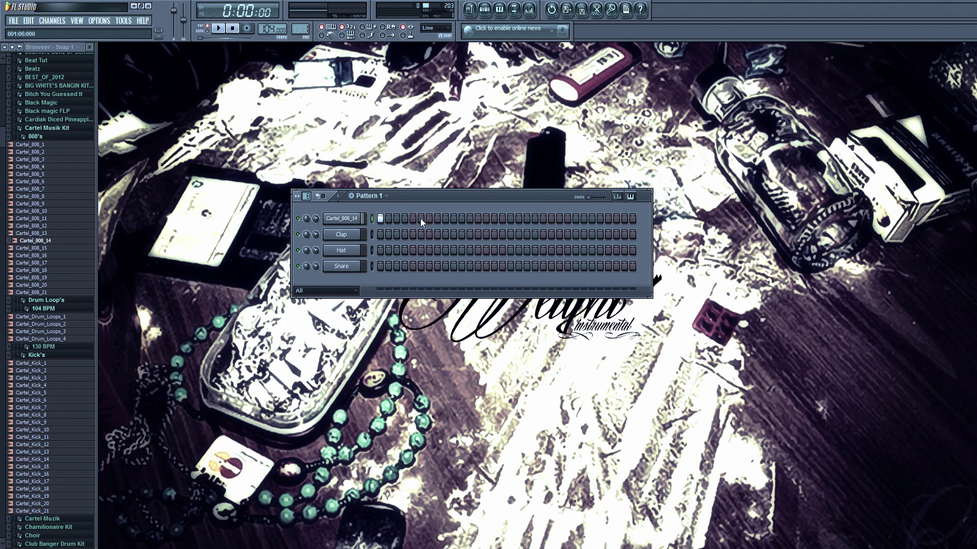
pyautogui.click(421, 218)
pyautogui.press('space')
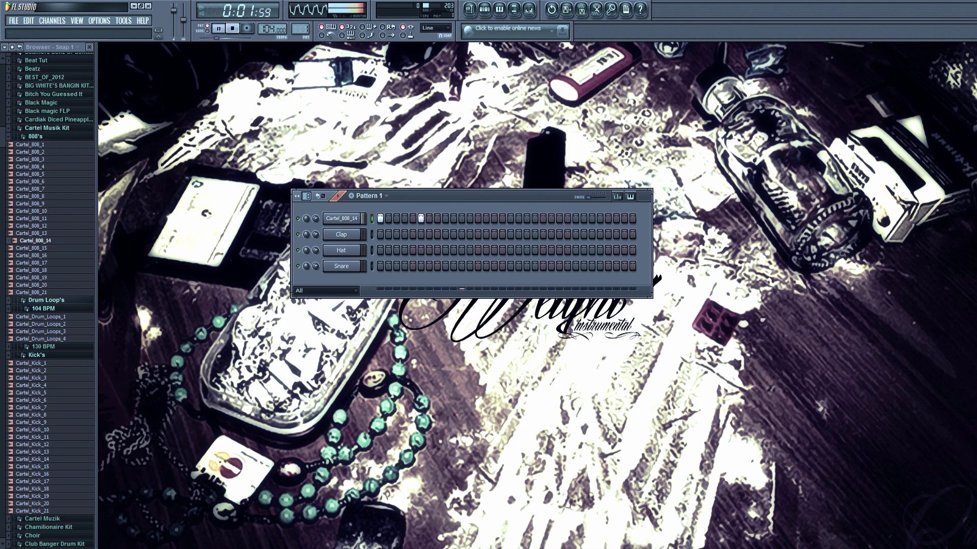
# Audition the Cartel kick samples from Cartel_Kick_15 onward and load Cartel_Kick_21 into the Clap channel
pyautogui.click(36, 467)
pyautogui.press('space')
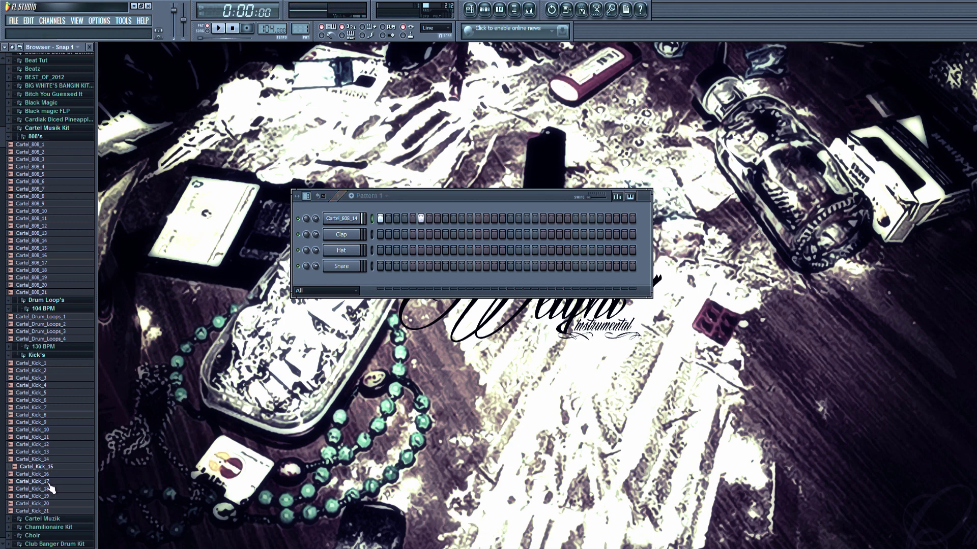
pyautogui.click(49, 483)
pyautogui.click(49, 489)
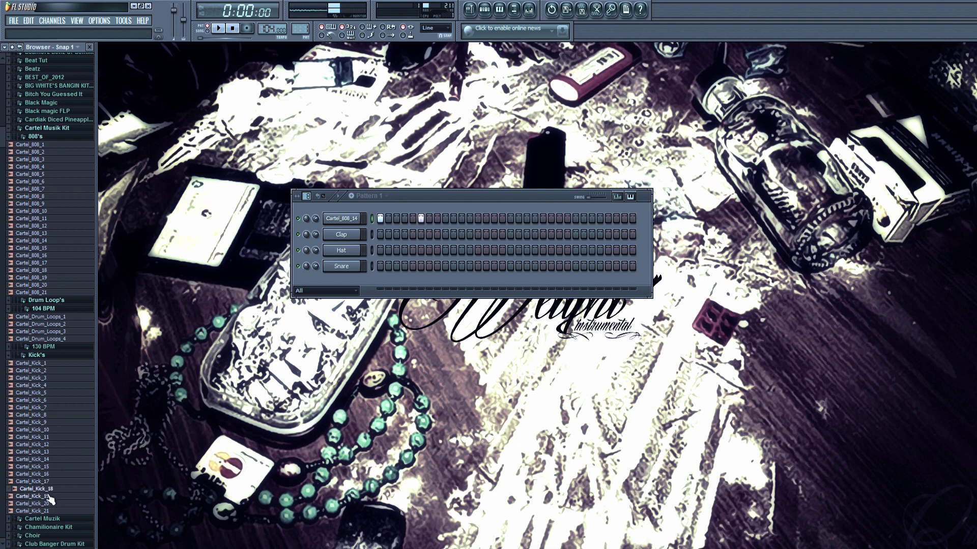
pyautogui.click(49, 497)
pyautogui.click(51, 504)
pyautogui.click(53, 511)
pyautogui.moveTo(52, 515); pyautogui.dragTo(341, 238)
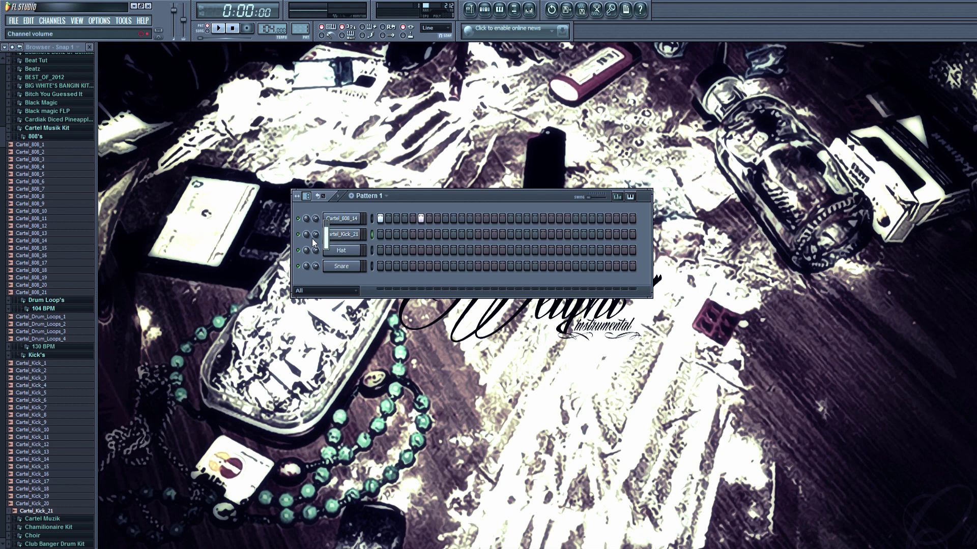
# Place Cartel_Kick_21 hits on steps 1, 6 and 8, add a matching 808 hit on step 8, and play the pattern
pyautogui.click(379, 235)
pyautogui.click(420, 234)
pyautogui.press('space')
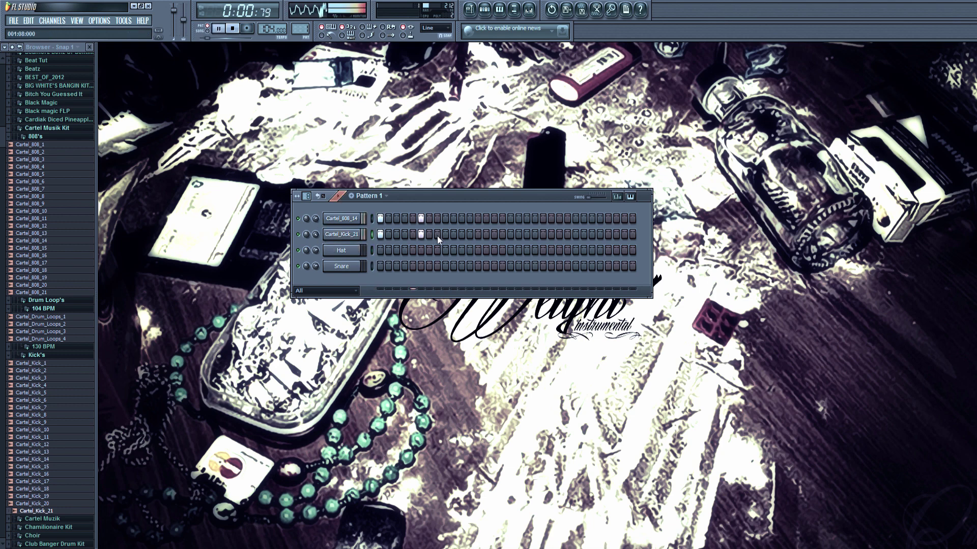
pyautogui.click(438, 234)
pyautogui.click(439, 220)
pyautogui.press('space')
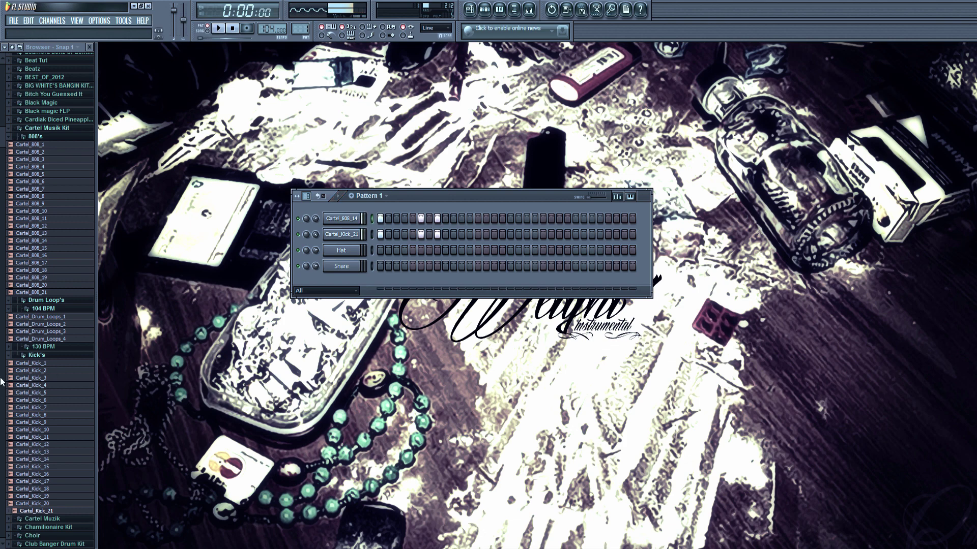
# Load vybeSnare2 from the Vybe Kit into the Hat channel, place its hit on step 9, and play the pattern
pyautogui.scroll(-20, 51, 356)
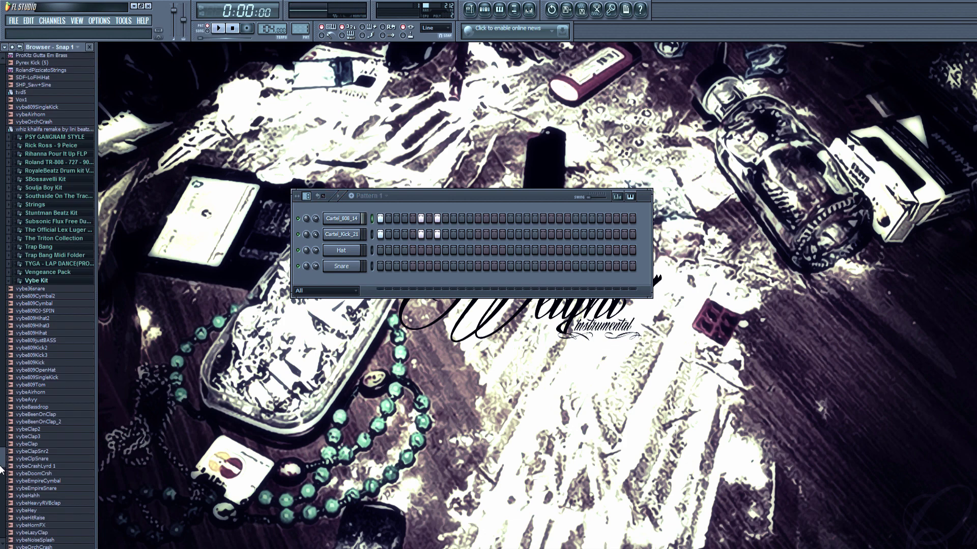
pyautogui.scroll(-12, 1, 469)
pyautogui.moveTo(30, 376); pyautogui.dragTo(351, 247)
pyautogui.click(446, 250)
pyautogui.press('space')
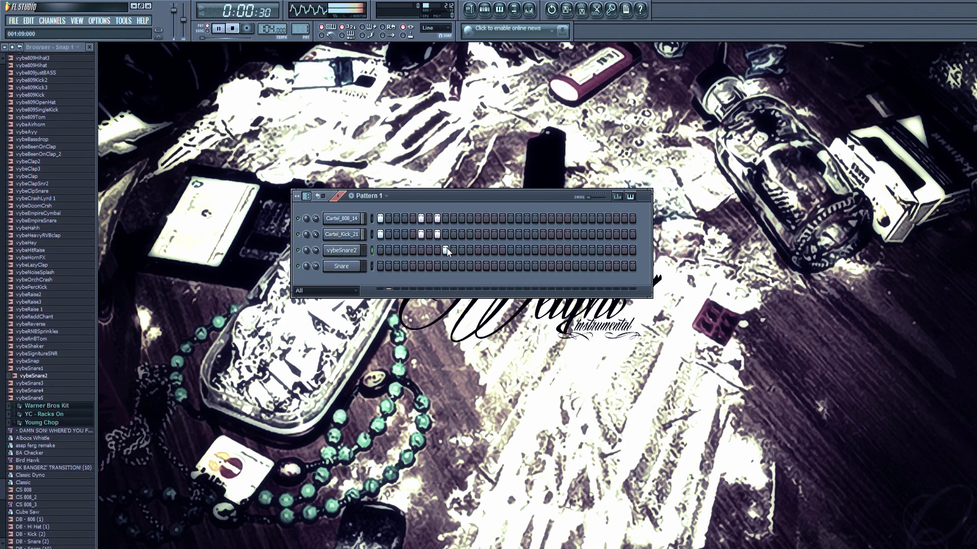
pyautogui.press('space')
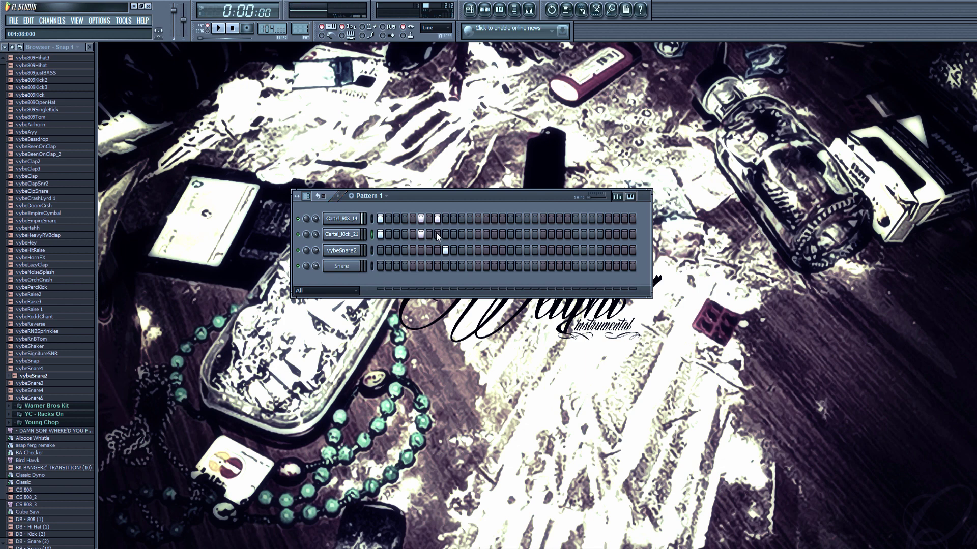
# Try the pattern with an extra vybeSnare2 hit on step 5 and without the 808 and kick hits on step 8
pyautogui.click(412, 250)
pyautogui.press('space')
pyautogui.press('space')
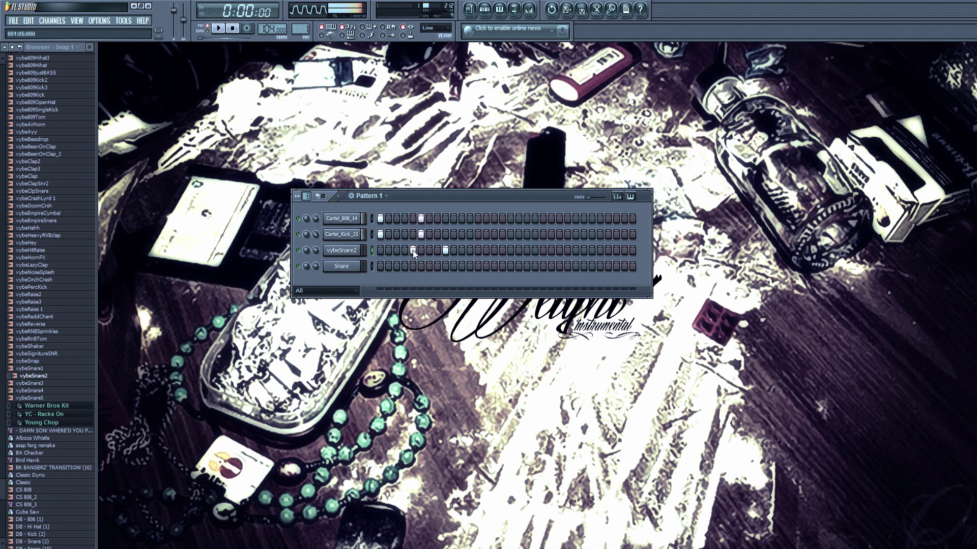
pyautogui.click(445, 249)
pyautogui.press('space')
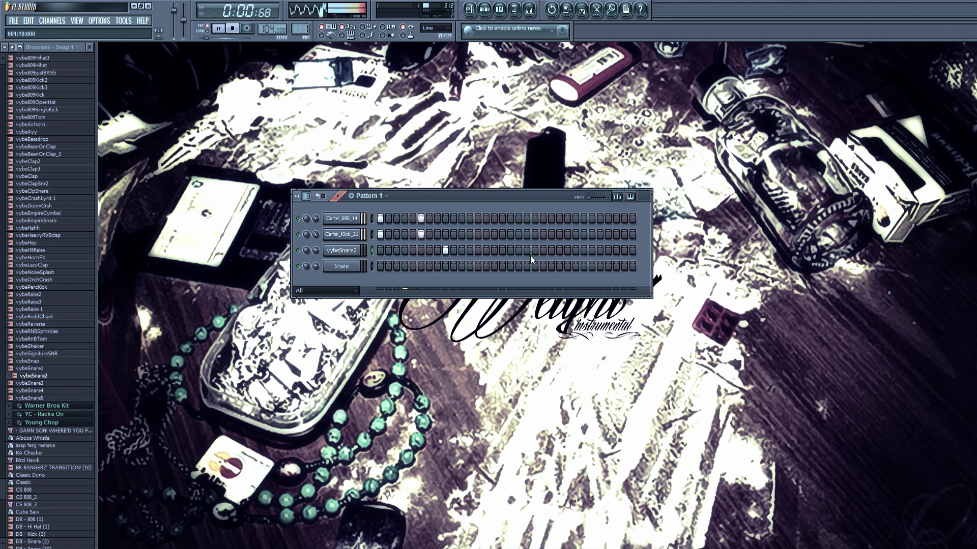
pyautogui.press('space')
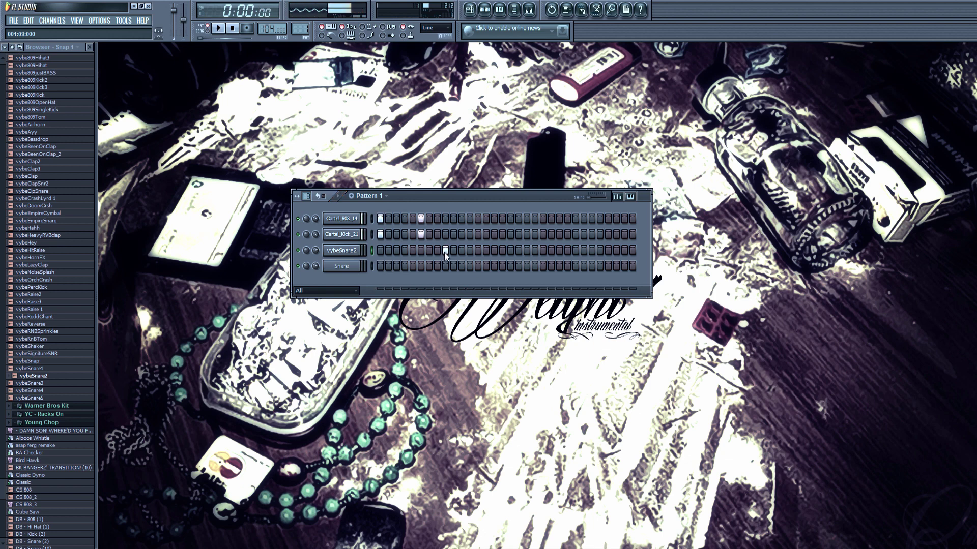
# Try moving the second 808 and kick hits from step 6 to step 7 and play the pattern
pyautogui.click(445, 250)
pyautogui.click(430, 234)
pyautogui.click(445, 253)
pyautogui.press('space')
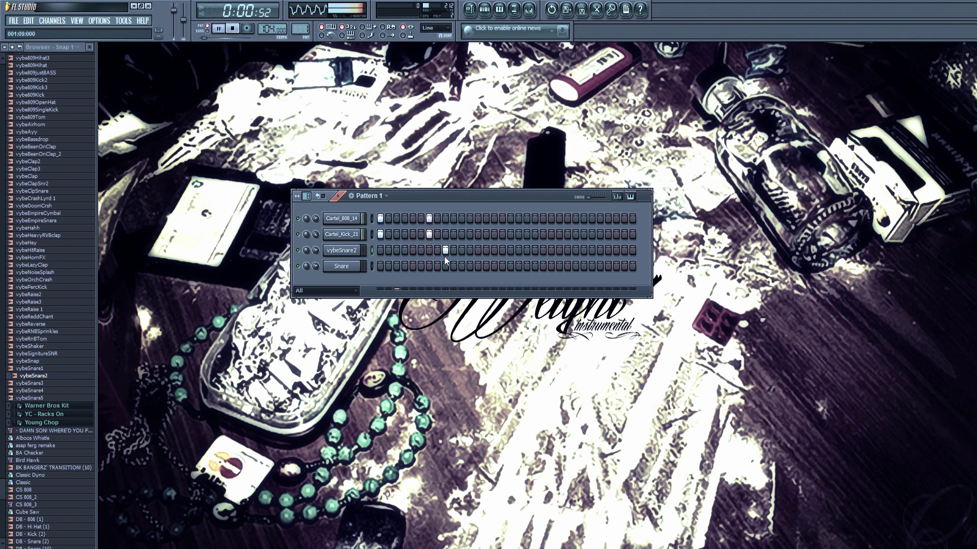
pyautogui.press('space')
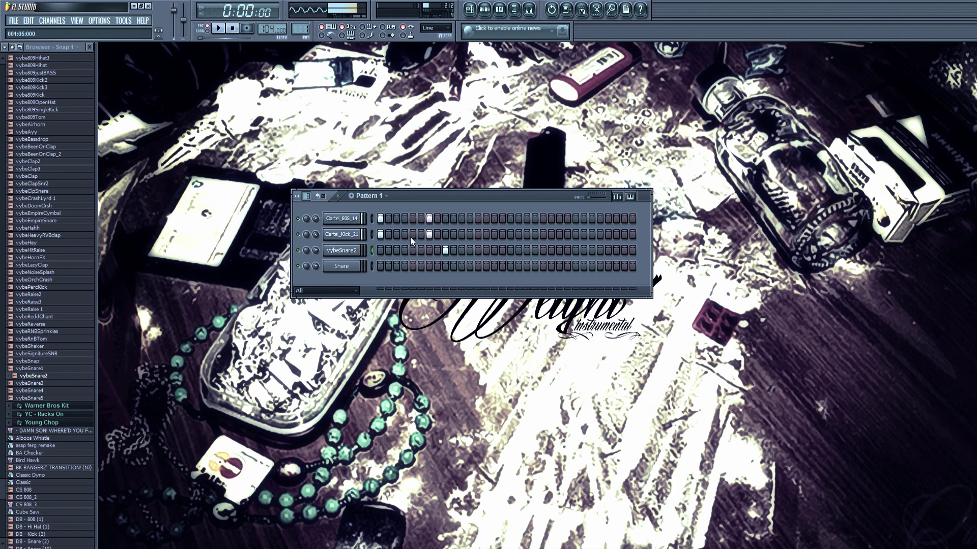
# Try extra 808 and kick hits on step 3 during playback, then remove them
pyautogui.click(406, 234)
pyautogui.click(397, 220)
pyautogui.click(396, 232)
pyautogui.press('space')
pyautogui.click(399, 233)
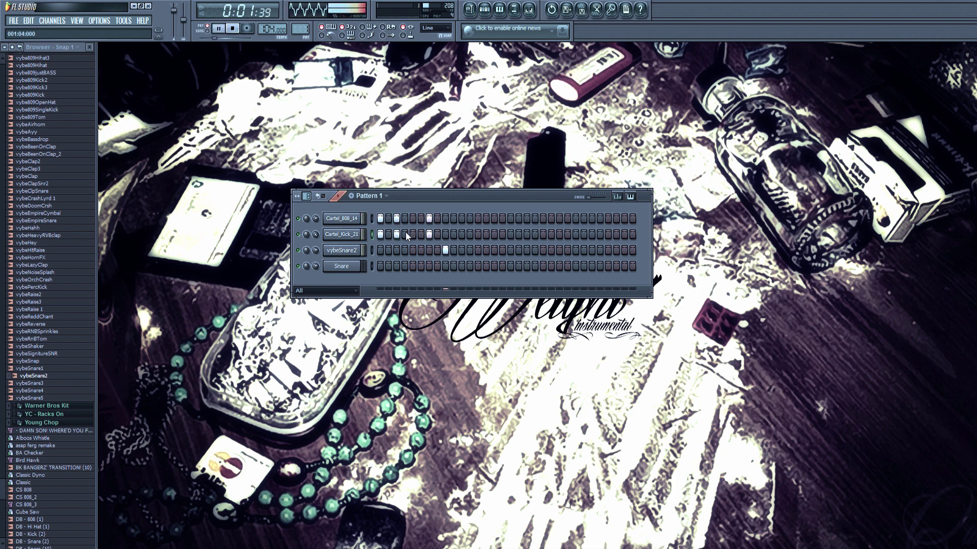
pyautogui.press('space')
pyautogui.click(398, 220)
pyautogui.press('space')
pyautogui.press('space')
# Move the 808 and kick hits from step 7 back to step 6 and play the pattern
pyautogui.click(429, 220)
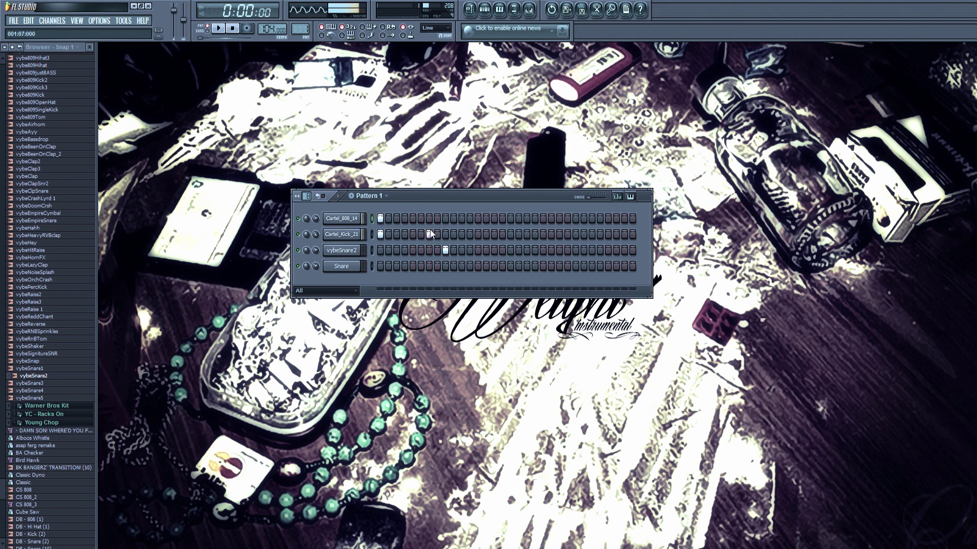
pyautogui.click(429, 234)
pyautogui.click(422, 234)
pyautogui.click(421, 218)
pyautogui.press('space')
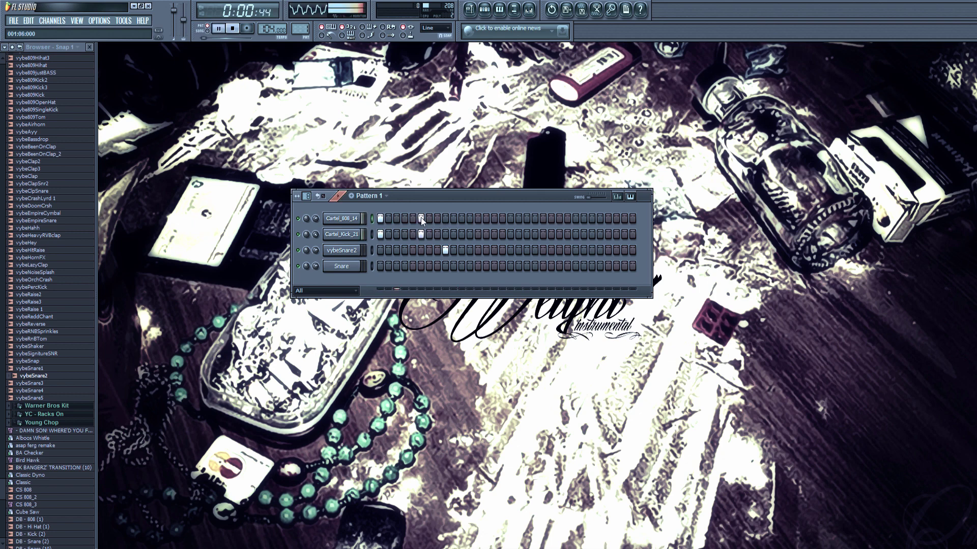
pyautogui.press('space')
# Restore the 808 and kick hits on step 8 and play the pattern
pyautogui.click(436, 218)
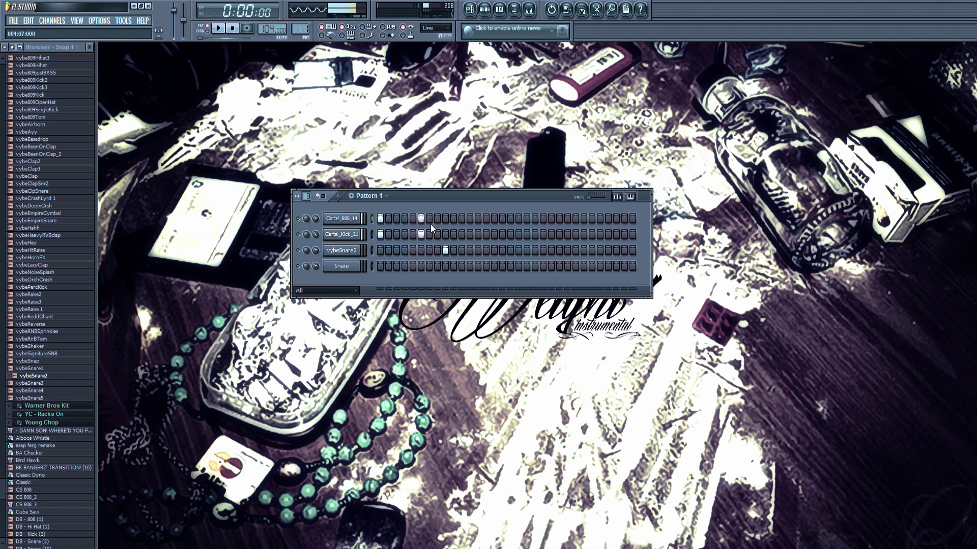
pyautogui.click(437, 234)
pyautogui.press('space')
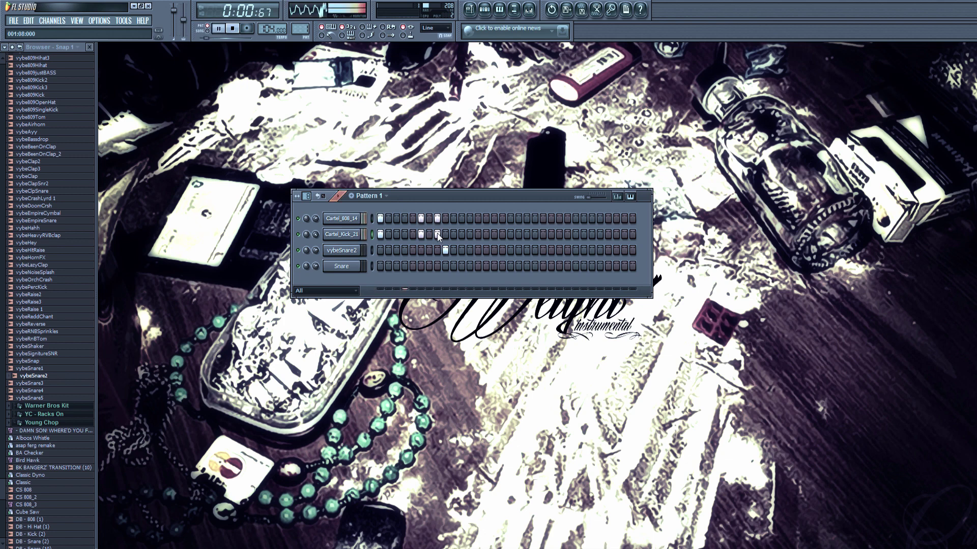
pyautogui.press('space')
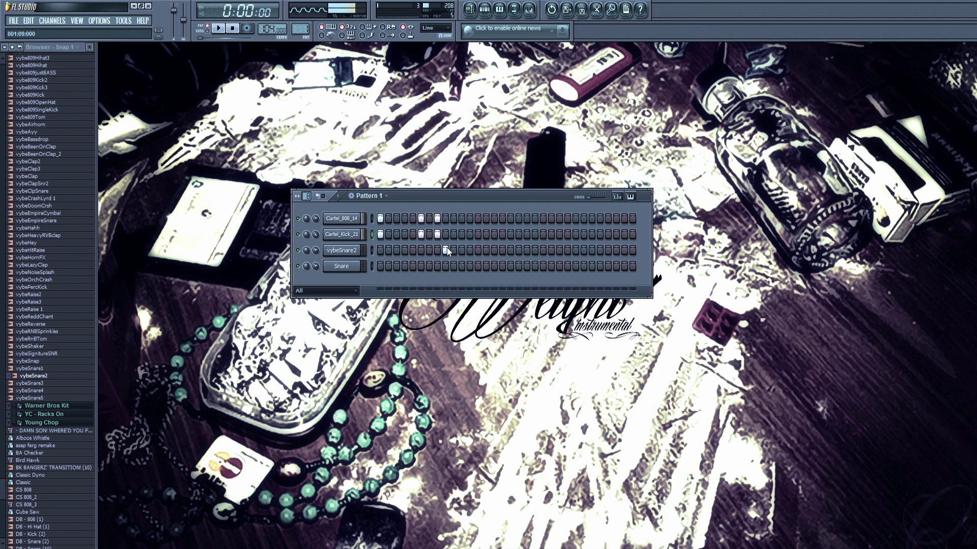
# Set the tempo to 160 BPM, start playback, and decline restretching all channels
pyautogui.moveTo(272, 29); pyautogui.dragTo(272, 10)
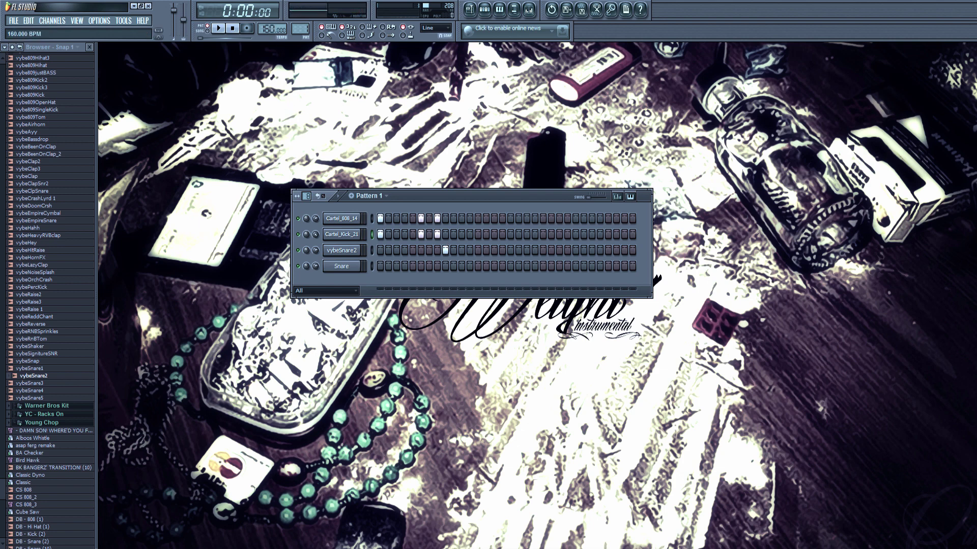
pyautogui.press('space')
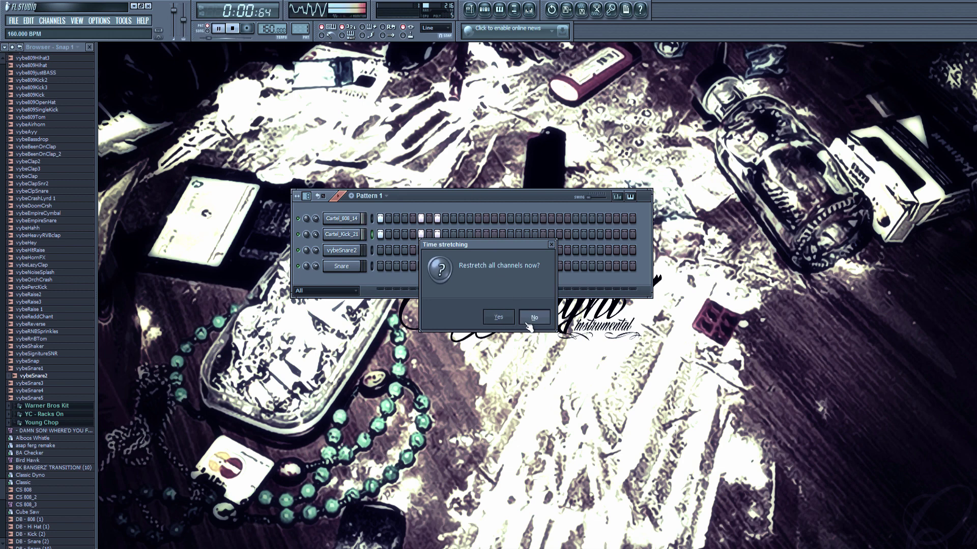
pyautogui.click(528, 324)
# Add matching 808 and kick hits on steps 13, 22, 24 and 30, plus a vybeSnare2 hit on step 25, and play
pyautogui.moveTo(478, 234); pyautogui.dragTo(476, 225)
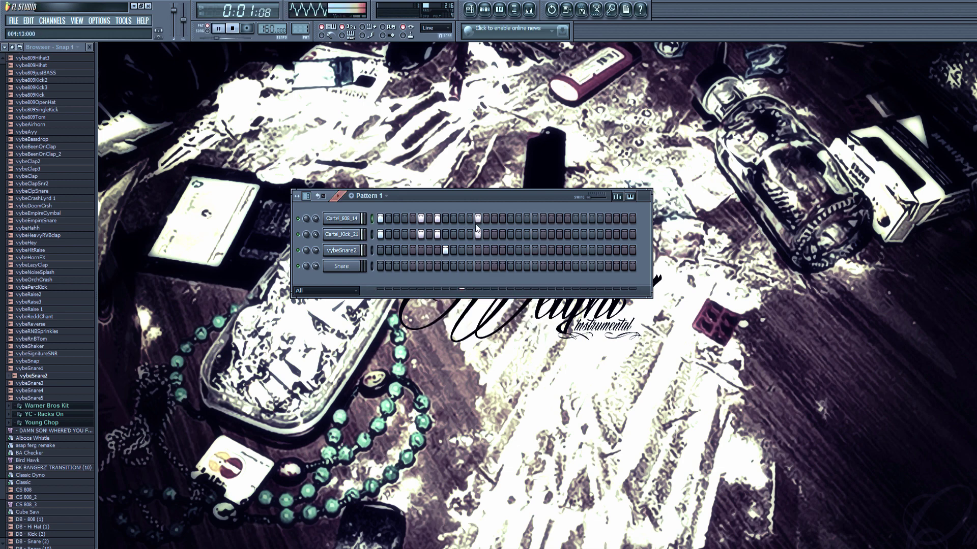
pyautogui.press('space')
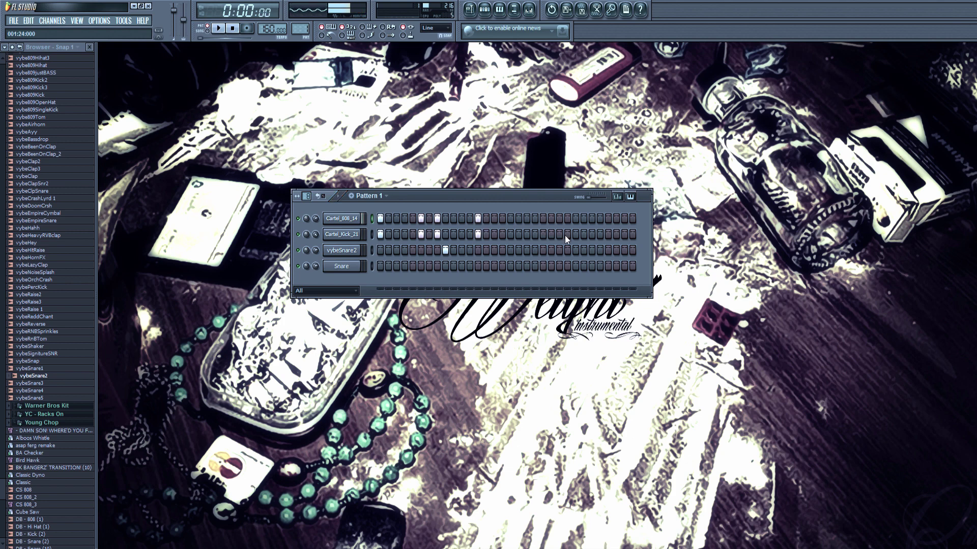
pyautogui.click(567, 234)
pyautogui.click(552, 235)
pyautogui.press('space')
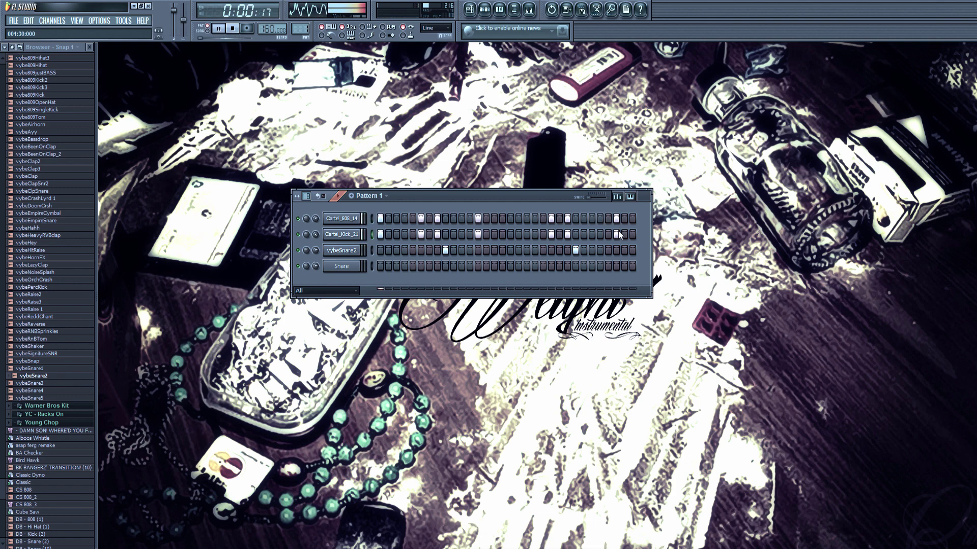
# Inspect the volume envelope in the Cartel_808_14 channel settings and close the settings
pyautogui.click(341, 219)
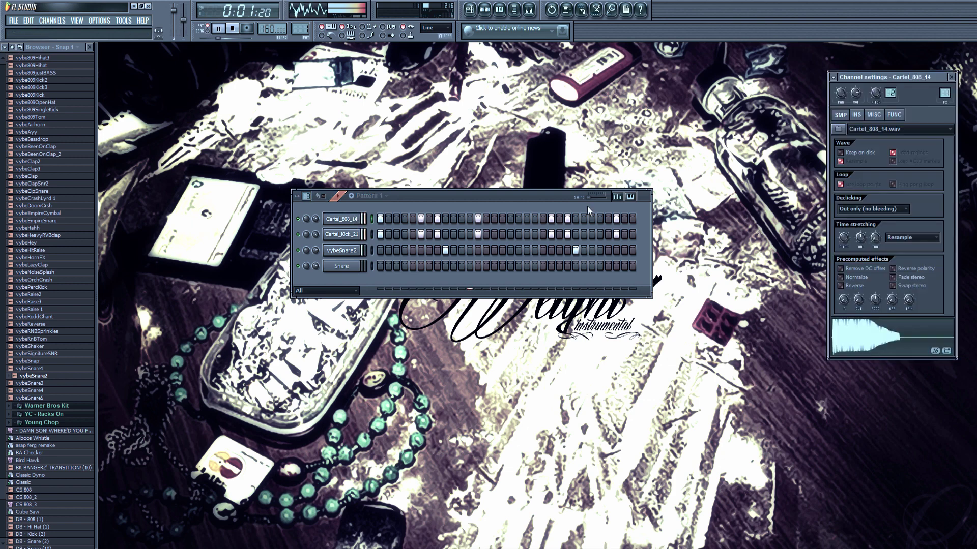
pyautogui.click(856, 114)
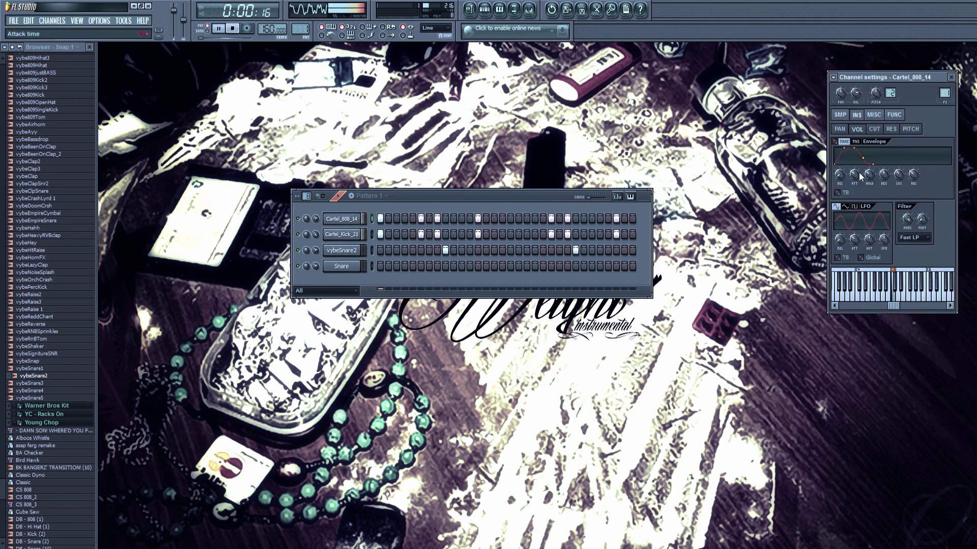
pyautogui.click(950, 77)
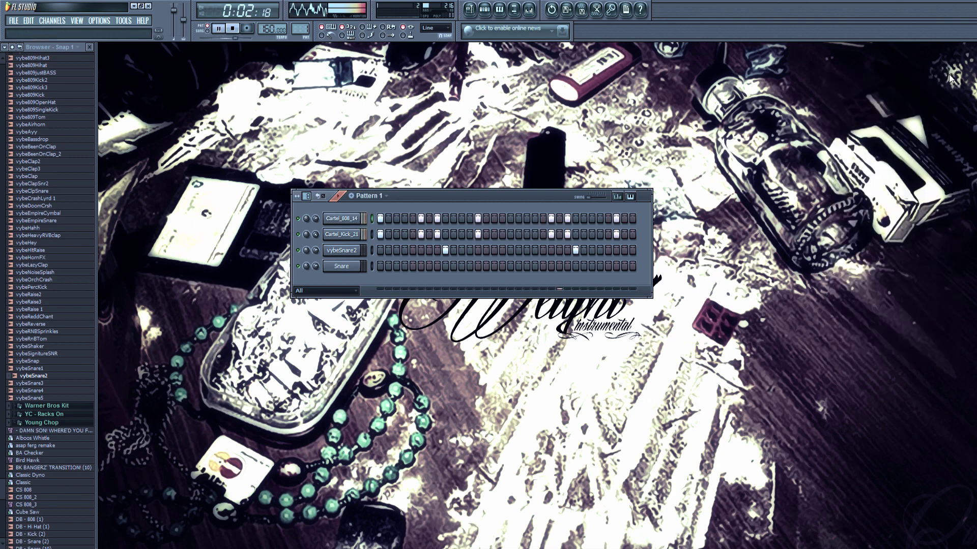
# Add matching kick and 808 hits on step 19 and solo the Cartel_Kick_21 channel
pyautogui.click(527, 234)
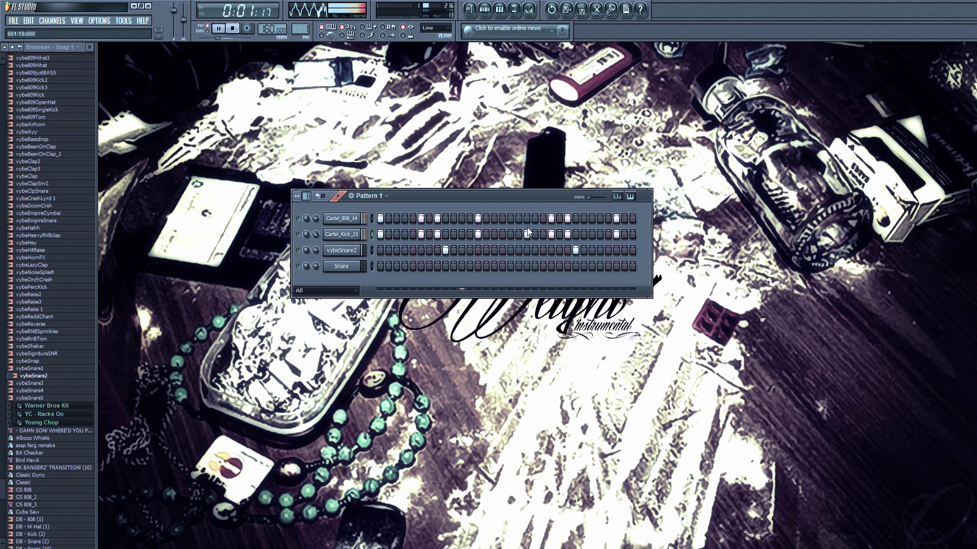
pyautogui.click(526, 218)
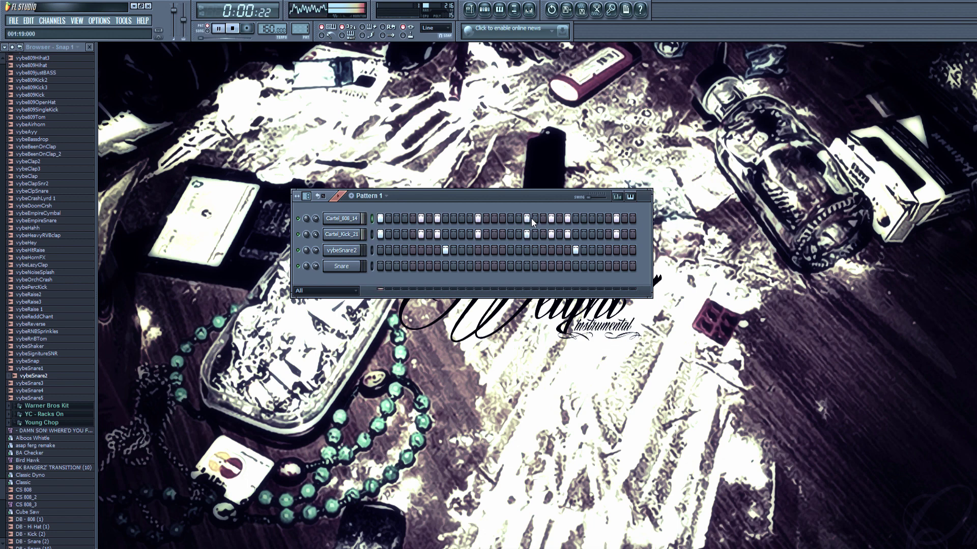
pyautogui.rightClick(298, 234)
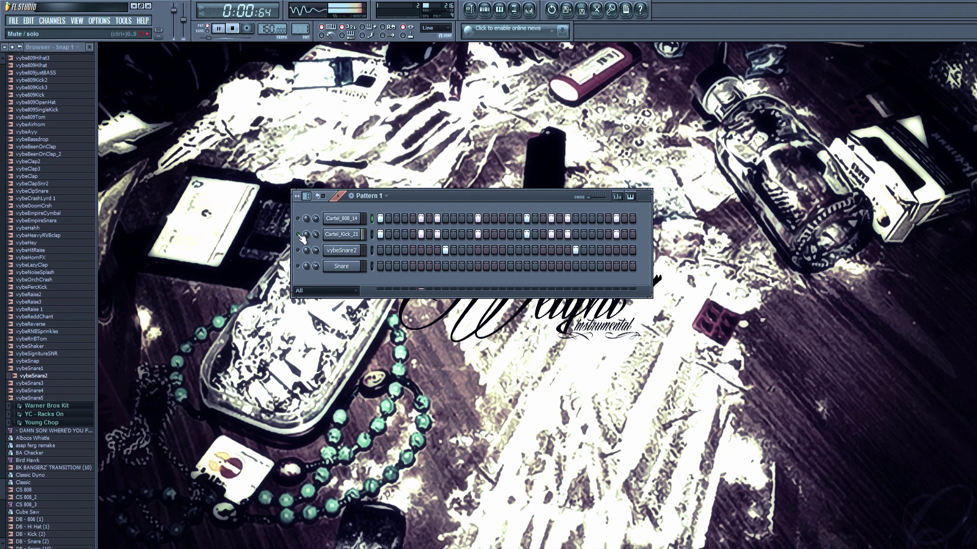
# Stop playback, set the tempo to 170 BPM, and play the pattern again
pyautogui.press('space')
pyautogui.click(266, 29)
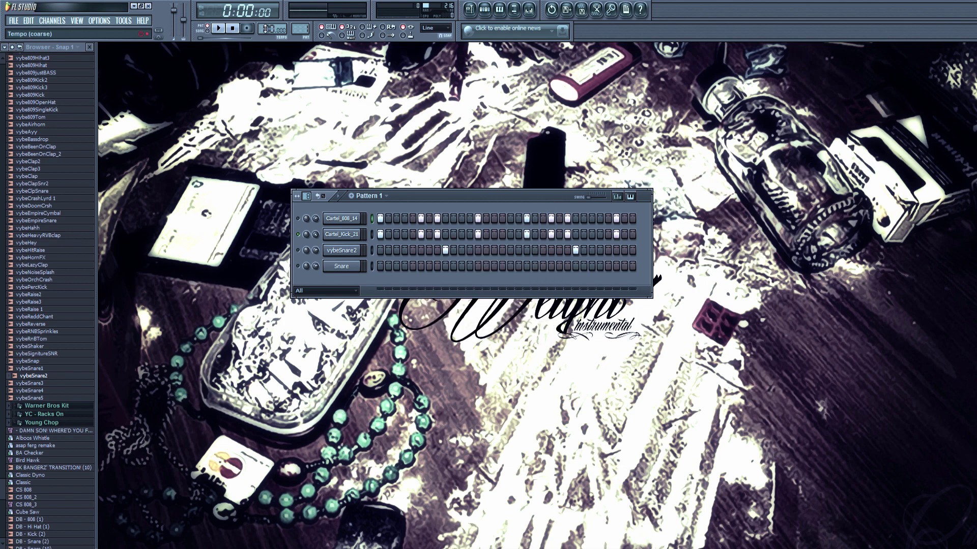
pyautogui.press('space')
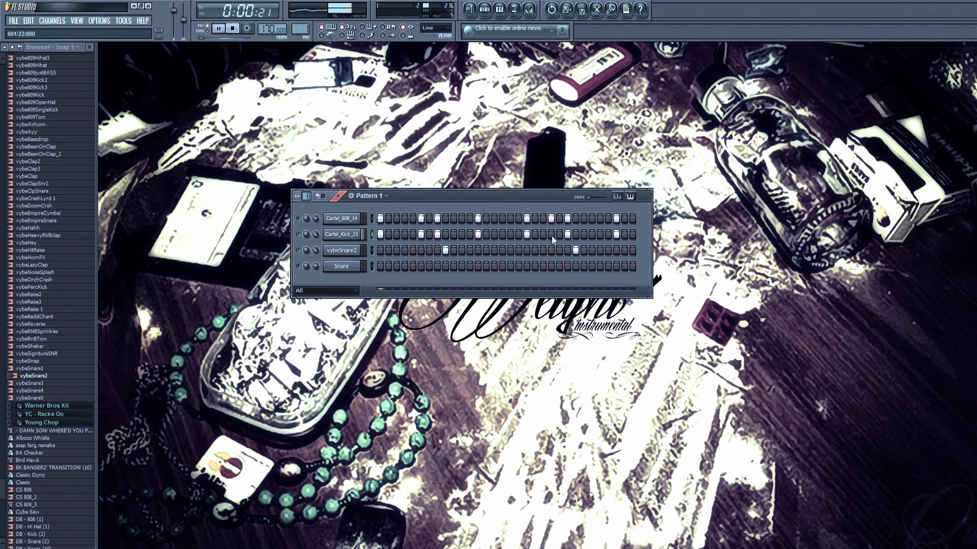
# Rearrange the Cartel_808_14 and Cartel_Kick_21 hits after step 13 so both play on steps 21, 23, 28 and 31
pyautogui.click(551, 218)
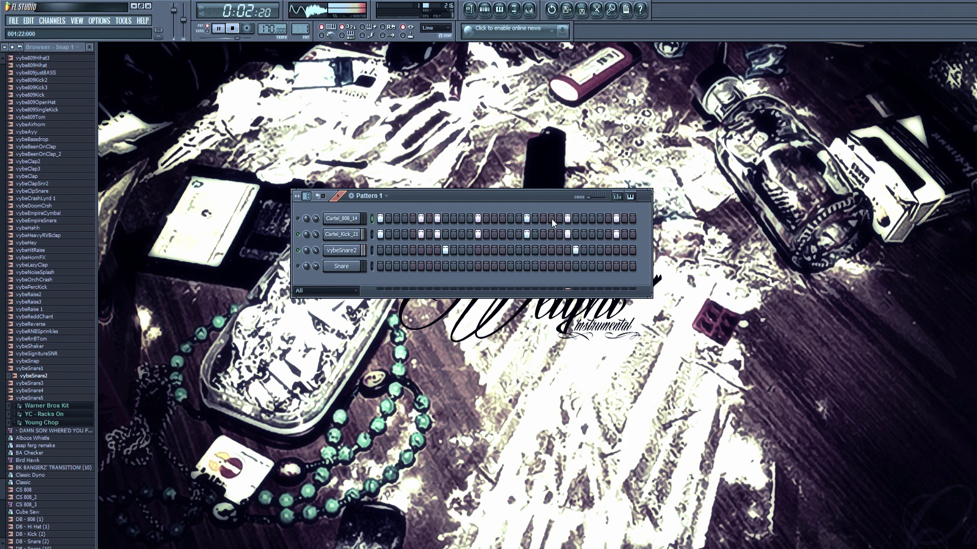
pyautogui.rightClick(568, 232)
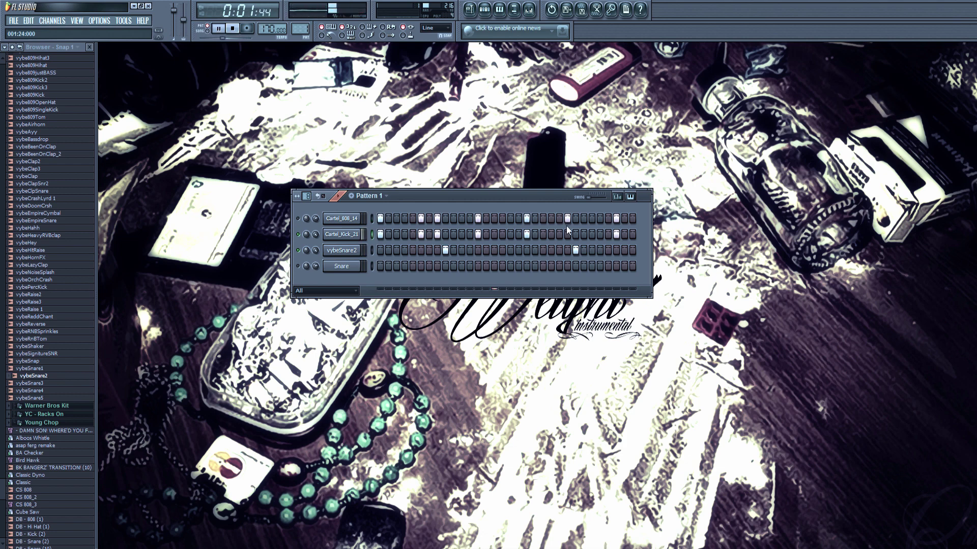
pyautogui.rightClick(567, 220)
pyautogui.click(552, 219)
pyautogui.click(551, 234)
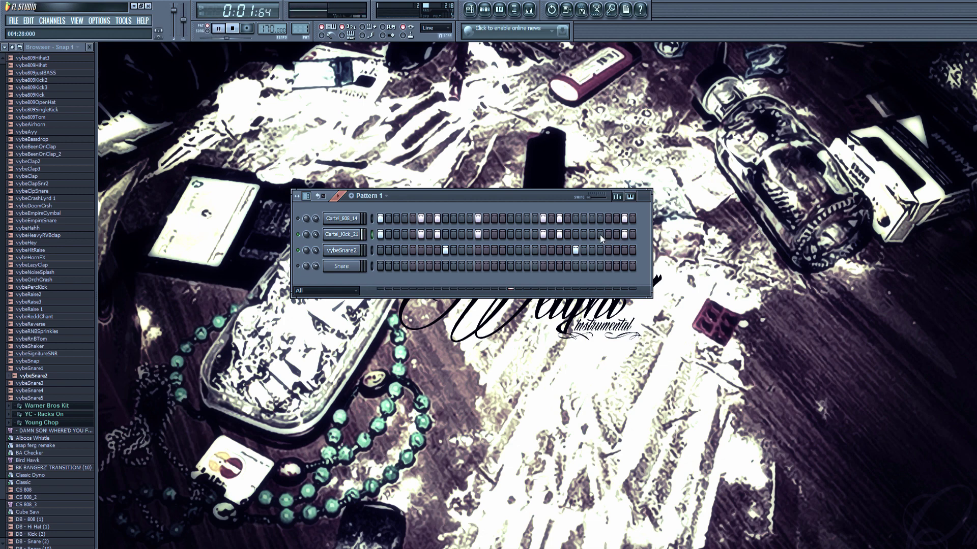
pyautogui.click(592, 218)
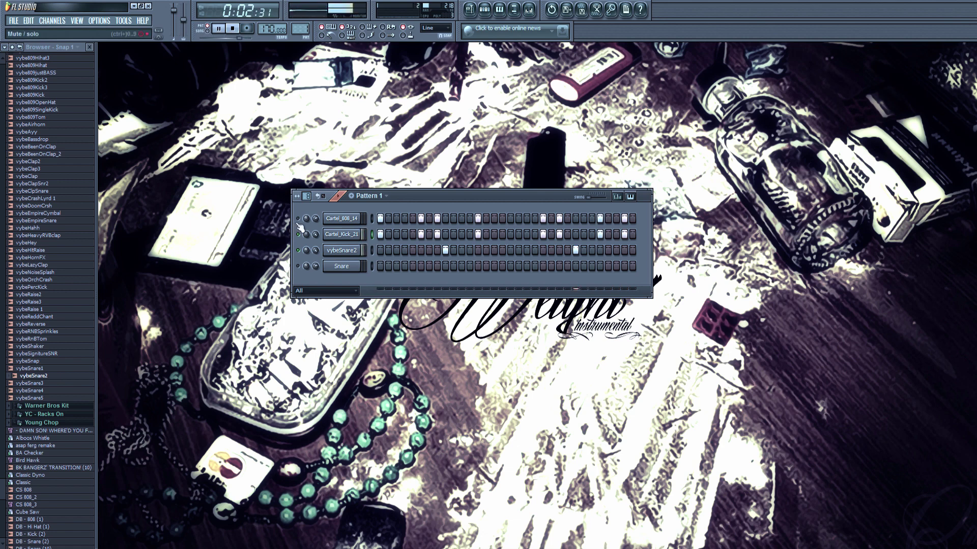
# Enable the volume envelope of Cartel_Kick_21 with its attack lowered to minimum, check its sample settings and close them
pyautogui.click(338, 219)
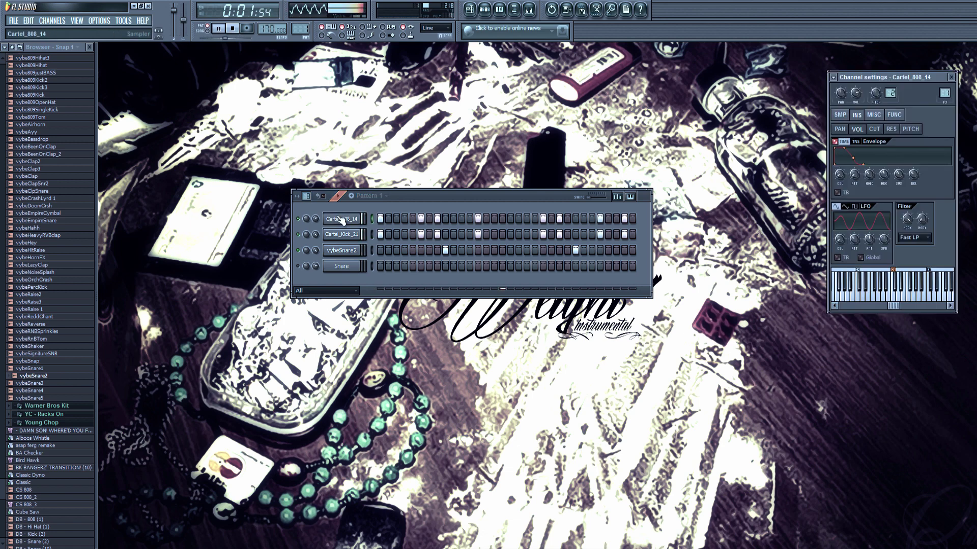
pyautogui.click(341, 234)
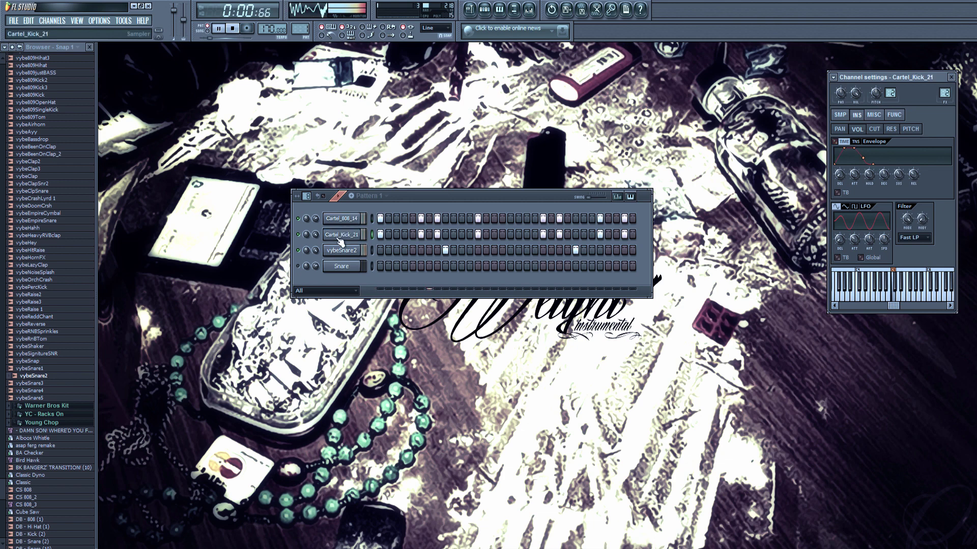
pyautogui.moveTo(855, 172); pyautogui.dragTo(855, 203)
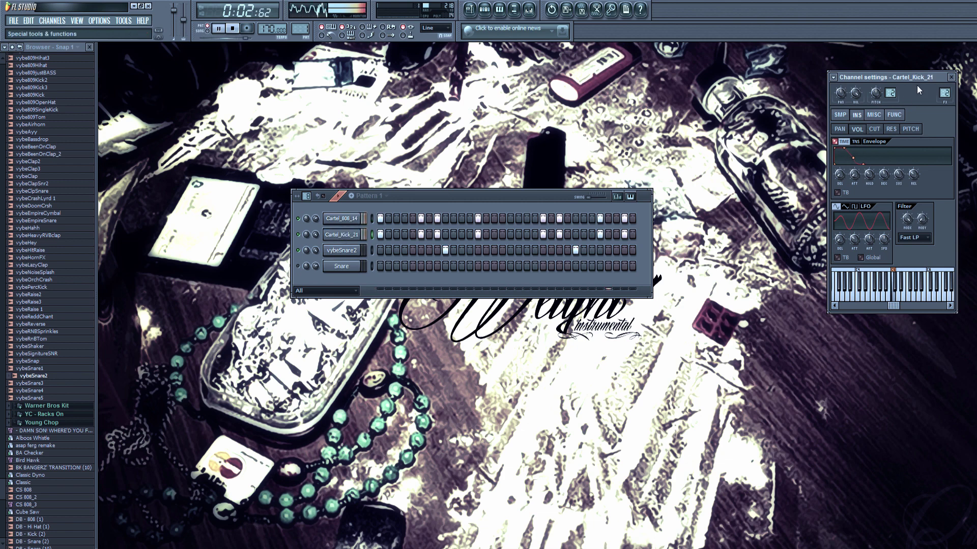
pyautogui.click(840, 114)
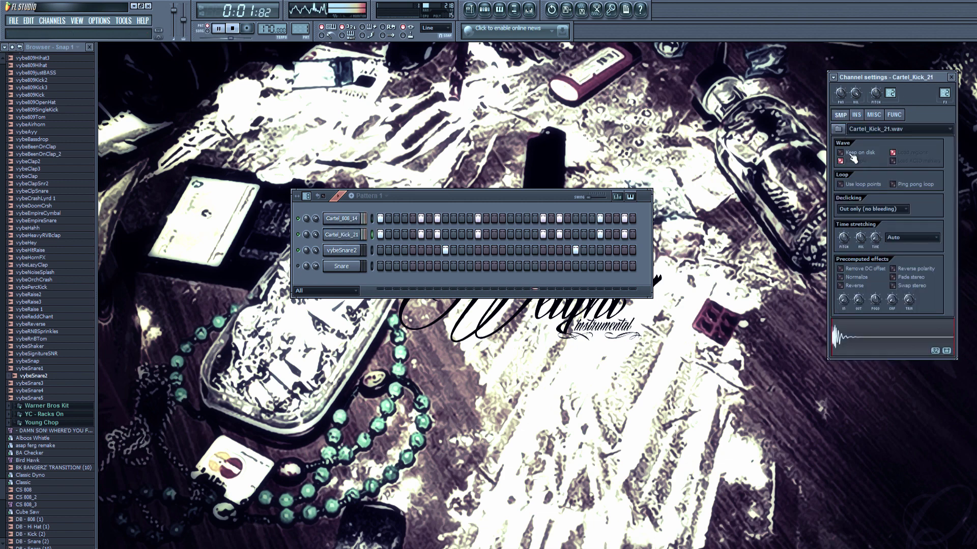
pyautogui.click(951, 77)
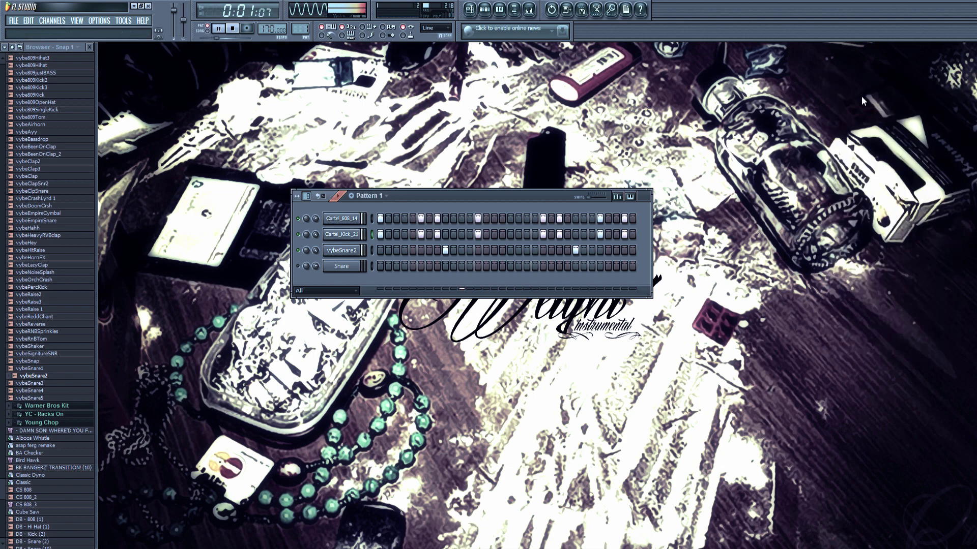
# Send the Cartel_808_14 steps to the piano roll, transpose all notes down to A4 and deselect them
pyautogui.moveTo(454, 193); pyautogui.dragTo(426, 192)
pyautogui.rightClick(329, 217)
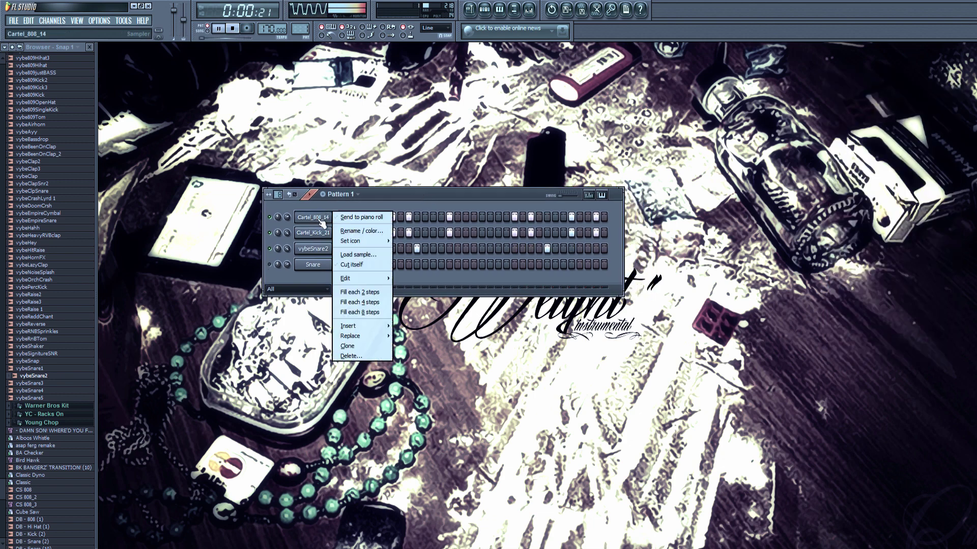
pyautogui.click(346, 218)
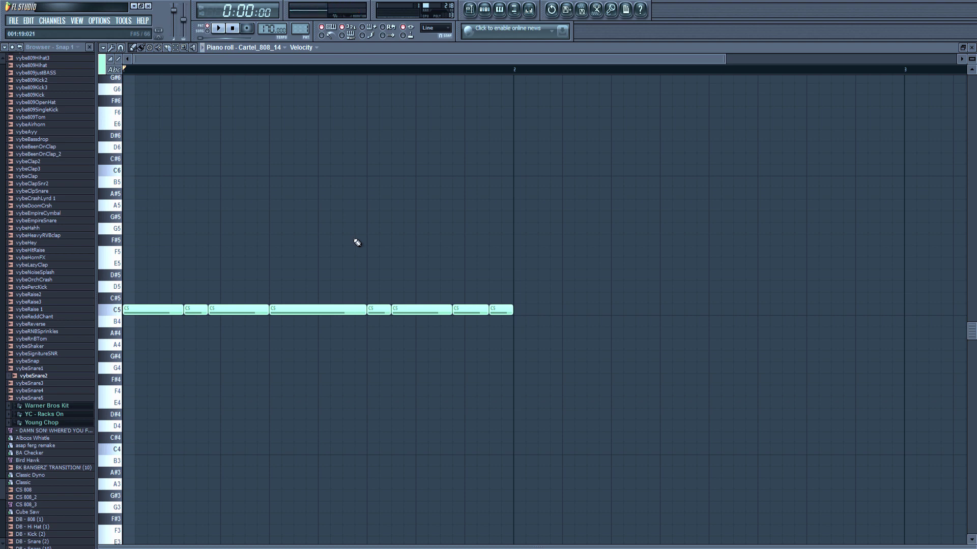
pyautogui.hotkey('ctrl', 'a')
pyautogui.moveTo(196, 307); pyautogui.dragTo(176, 340)
pyautogui.hotkey('ctrl', 'd')
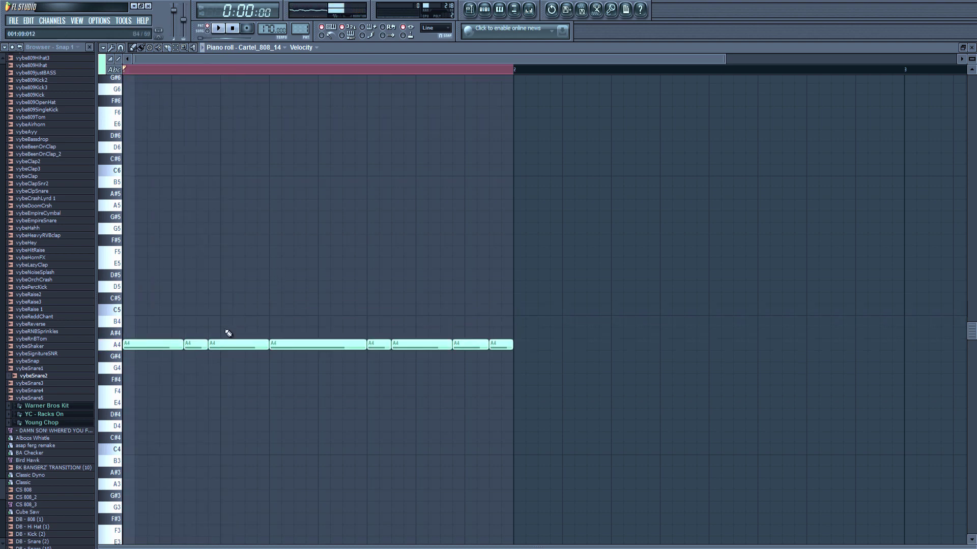
# Add a two-step slide note at A5 starting on step 11 and play the pattern
pyautogui.click(240, 298)
pyautogui.doubleClick(239, 298)
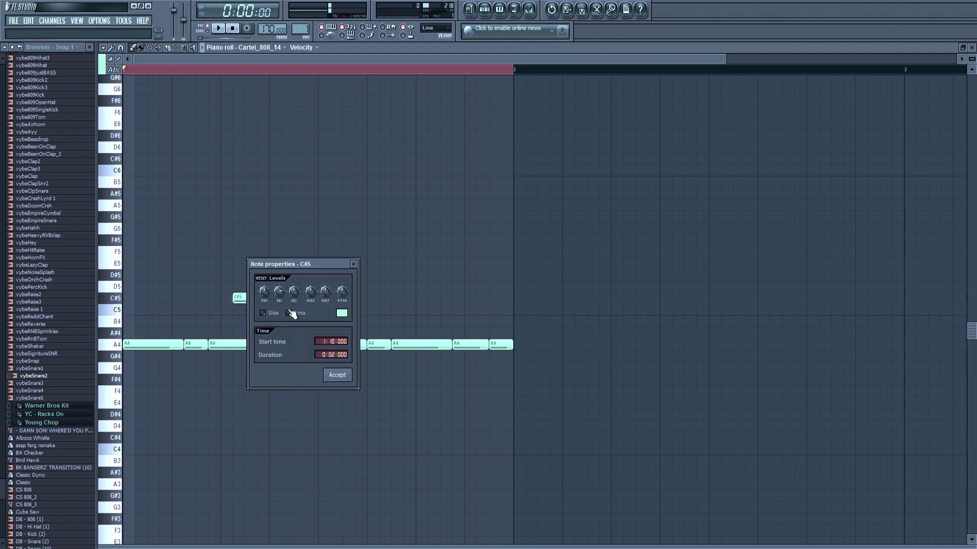
pyautogui.click(263, 313)
pyautogui.click(337, 375)
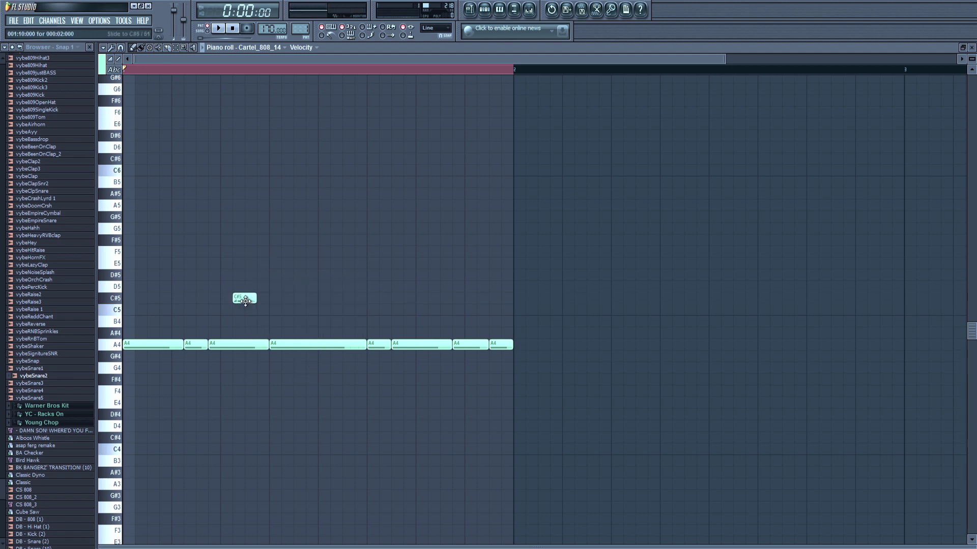
pyautogui.moveTo(244, 299); pyautogui.dragTo(262, 206)
pyautogui.press('space')
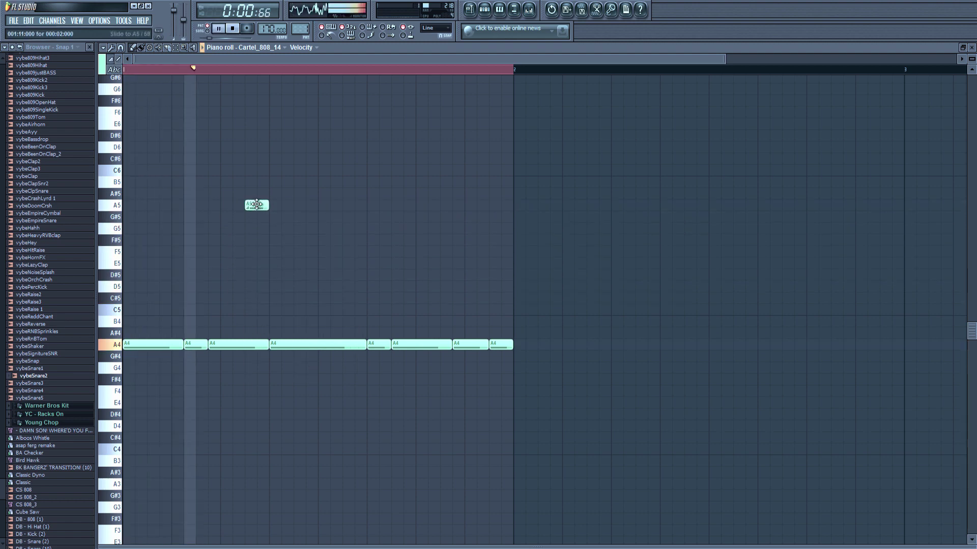
pyautogui.press('space')
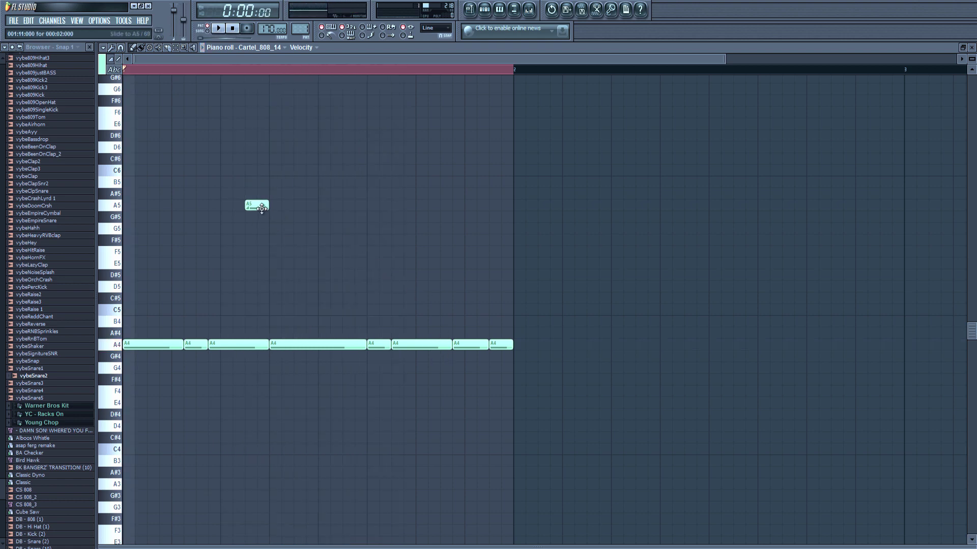
# Add a second two-step slide note at A5 above the final 808 note and play the pattern
pyautogui.click(497, 195)
pyautogui.moveTo(499, 194); pyautogui.dragTo(499, 208)
pyautogui.press('space')
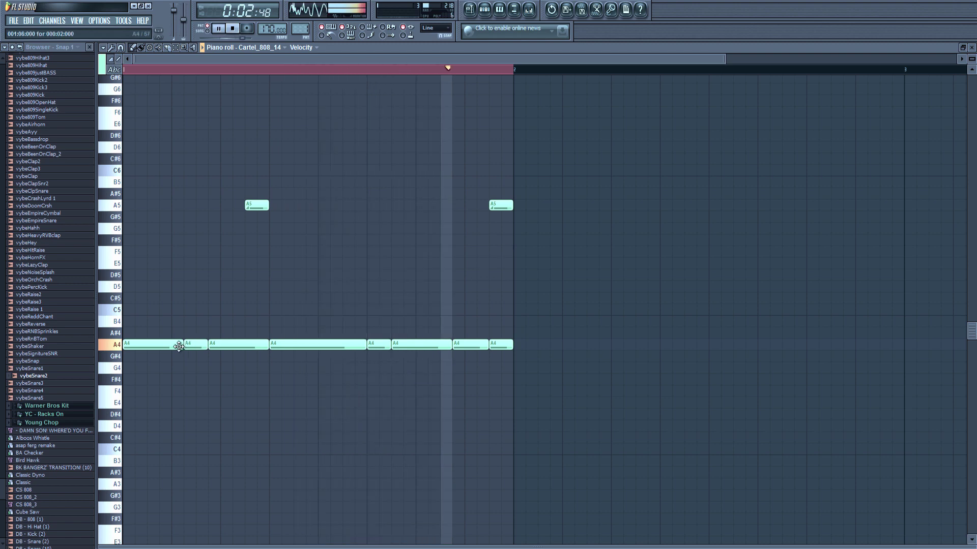
# Shorten the first and fourth A4 notes to four steps and the second and fifth to one step, checking by playback
pyautogui.press('space')
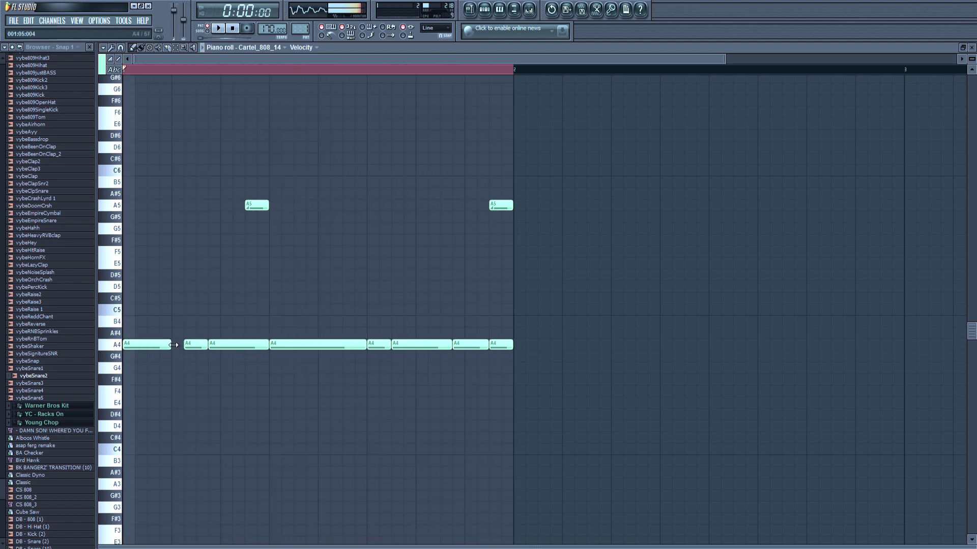
pyautogui.press('space')
pyautogui.press('space')
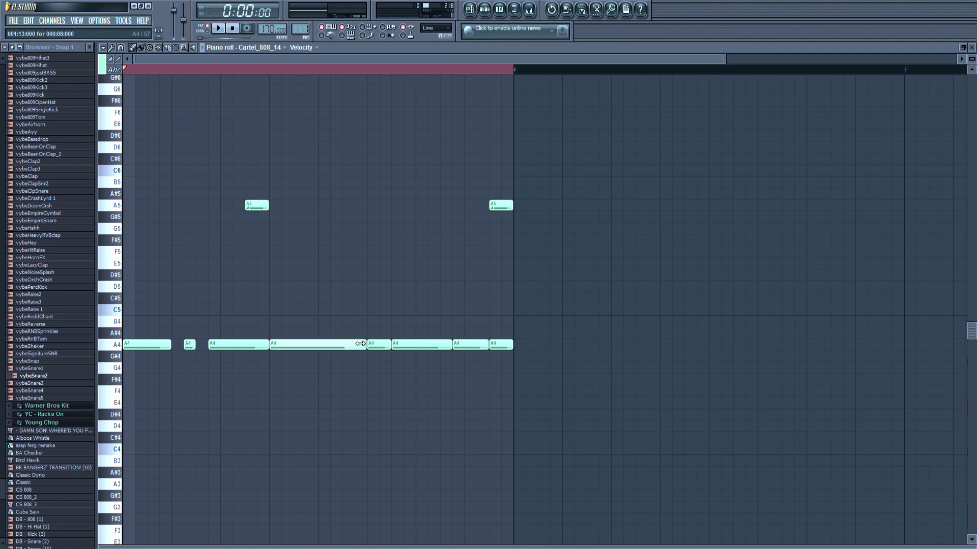
pyautogui.press('space')
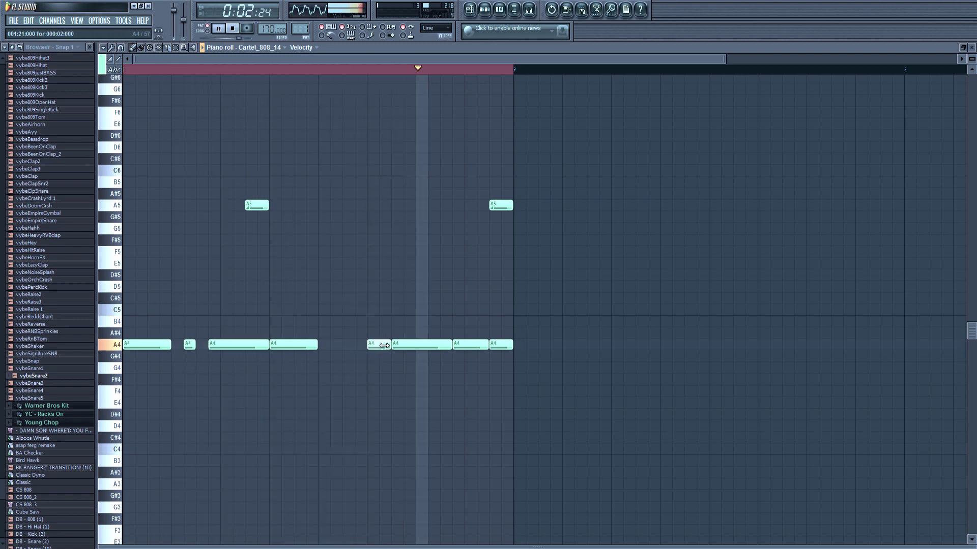
pyautogui.moveTo(388, 345); pyautogui.dragTo(375, 344)
# Add a one-step slide note at A#5 on step 21 and close the piano roll
pyautogui.click(379, 262)
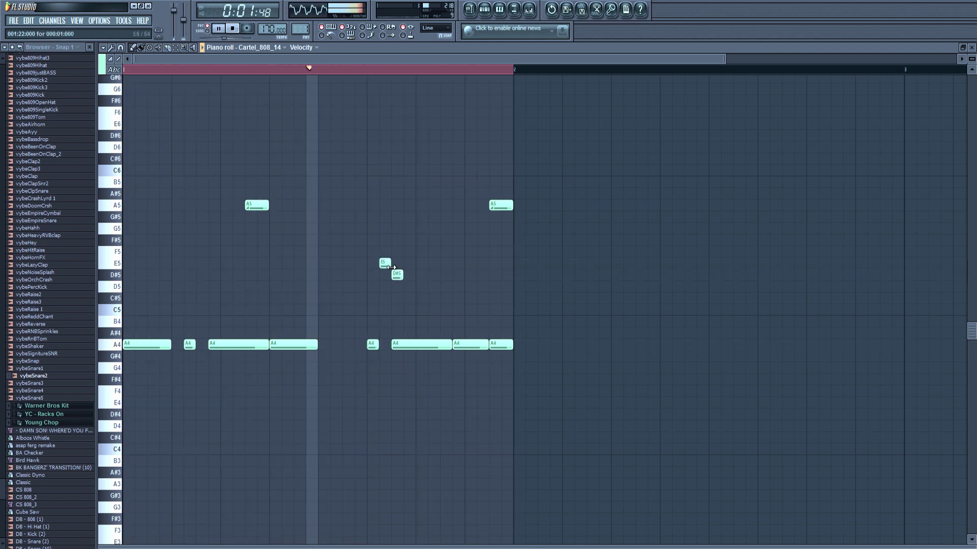
pyautogui.moveTo(381, 262); pyautogui.dragTo(373, 193)
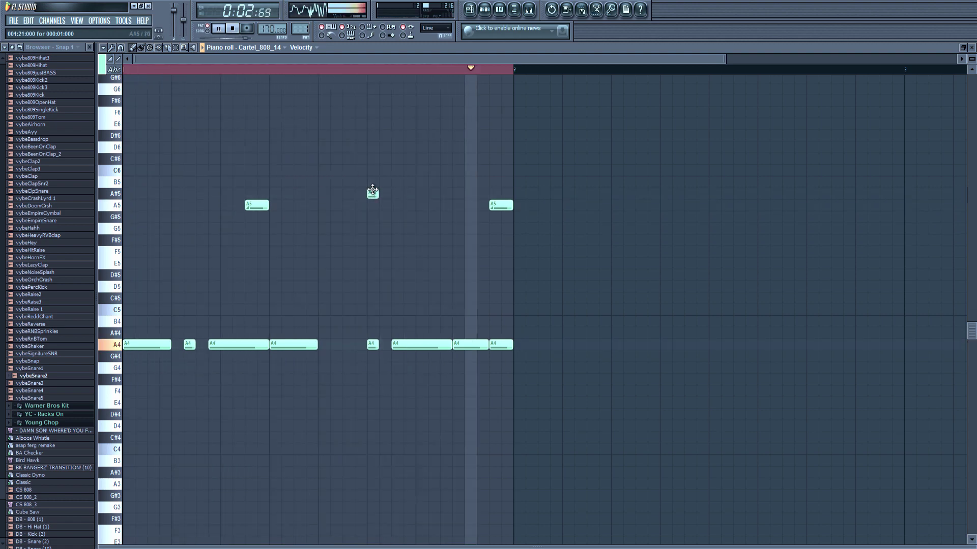
pyautogui.doubleClick(372, 193)
pyautogui.click(467, 265)
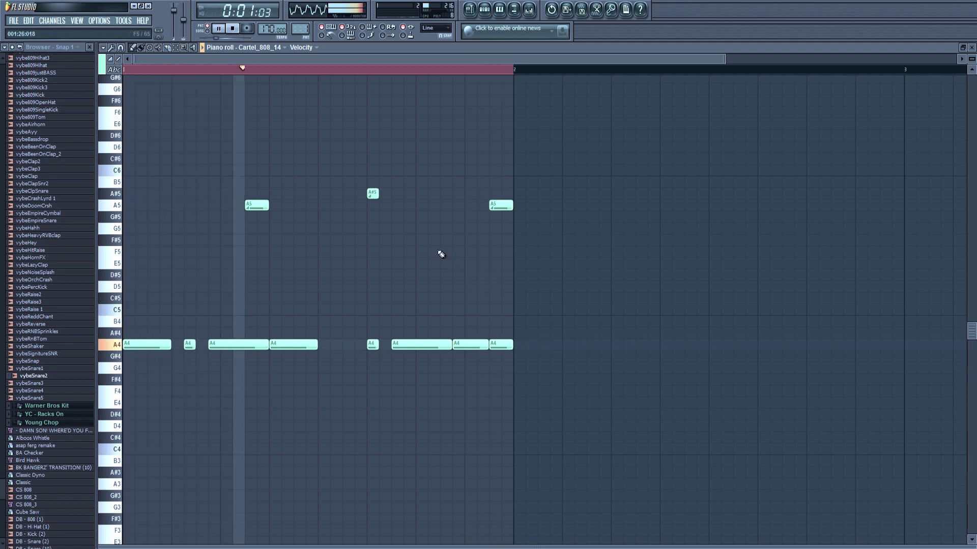
pyautogui.press('F7')
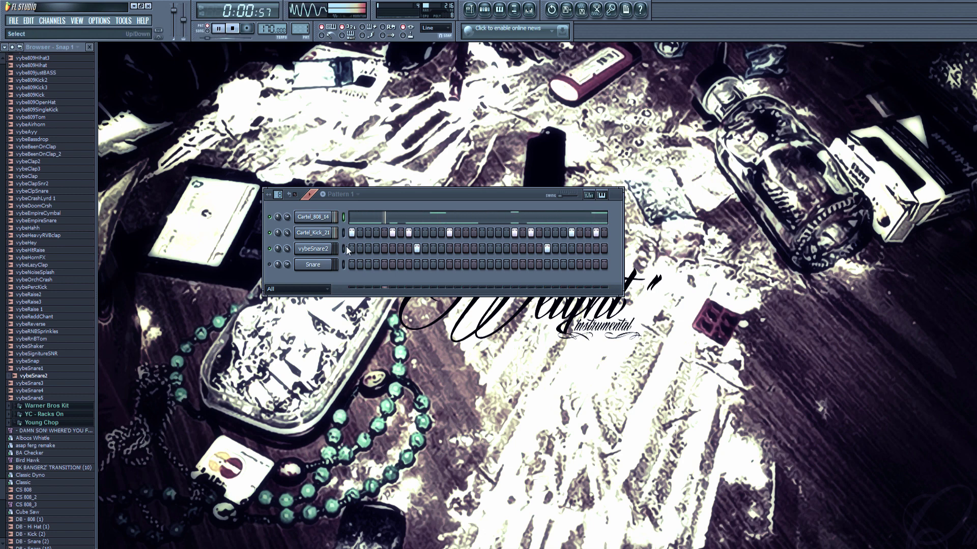
# Load Fruity Reeverb 2 into the first effect slot of vybeSnare2's mixer track 16 and close the mixer
pyautogui.click(533, 12)
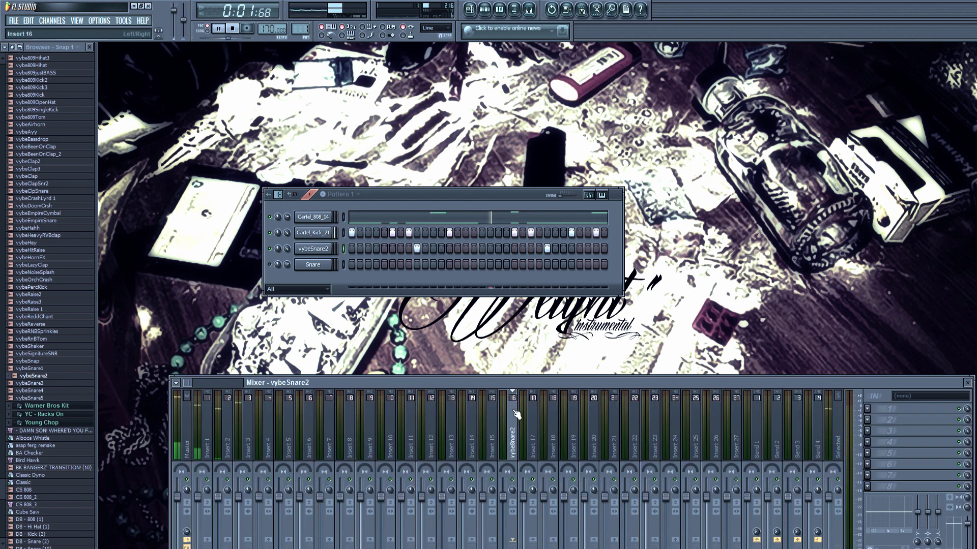
pyautogui.click(867, 408)
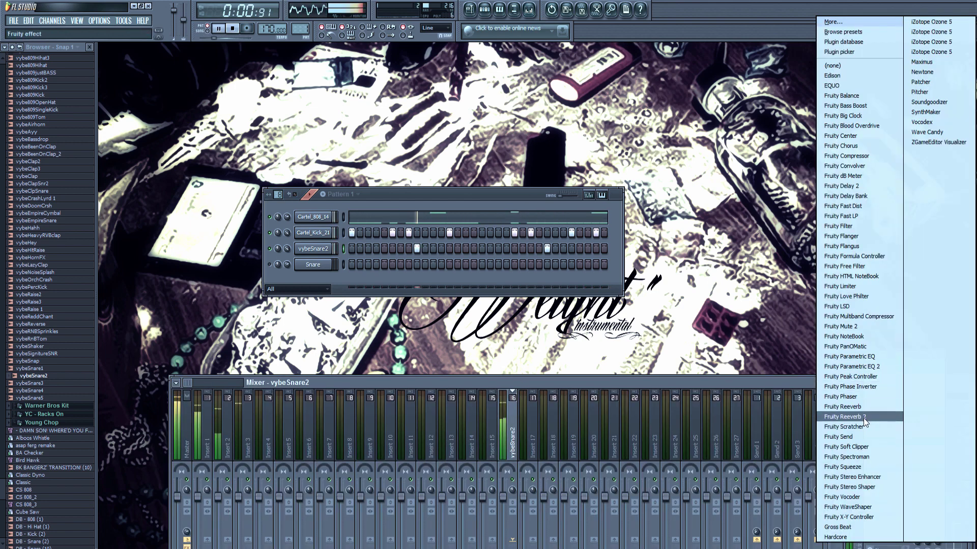
pyautogui.click(863, 418)
pyautogui.click(334, 118)
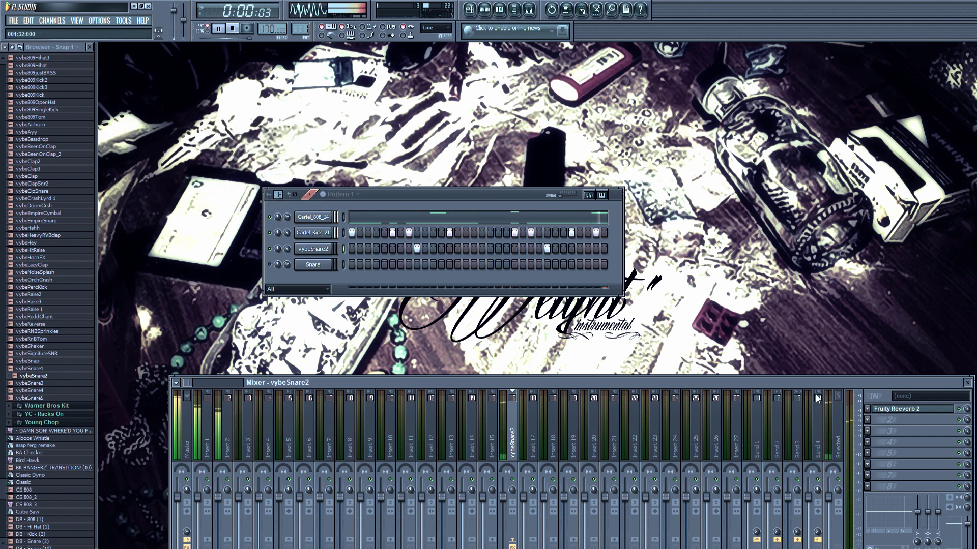
pyautogui.press('F9')
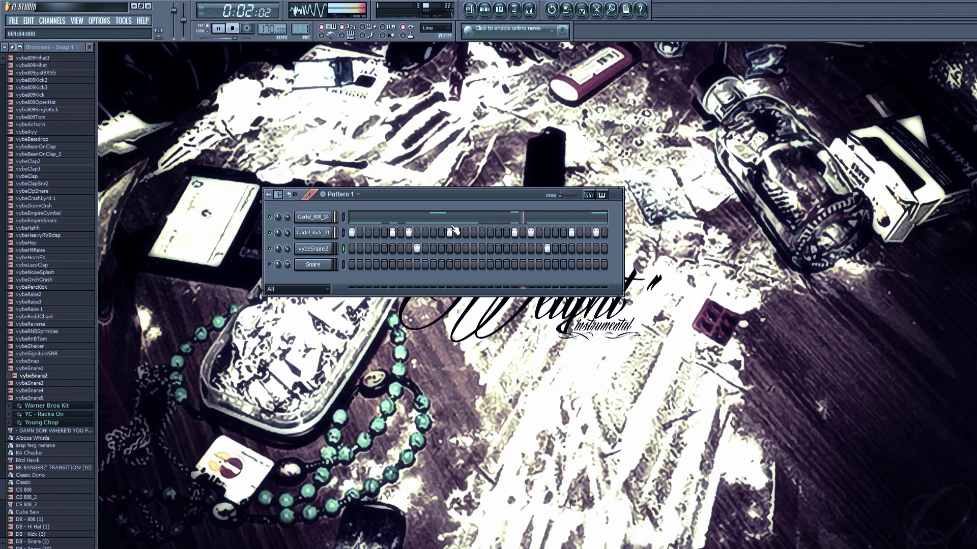
# Add 808 Sub Bass from the Trapaholic Instruments folder as a channel and copy the Cartel_808_14 notes into it
pyautogui.moveTo(2, 496); pyautogui.dragTo(3, 231)
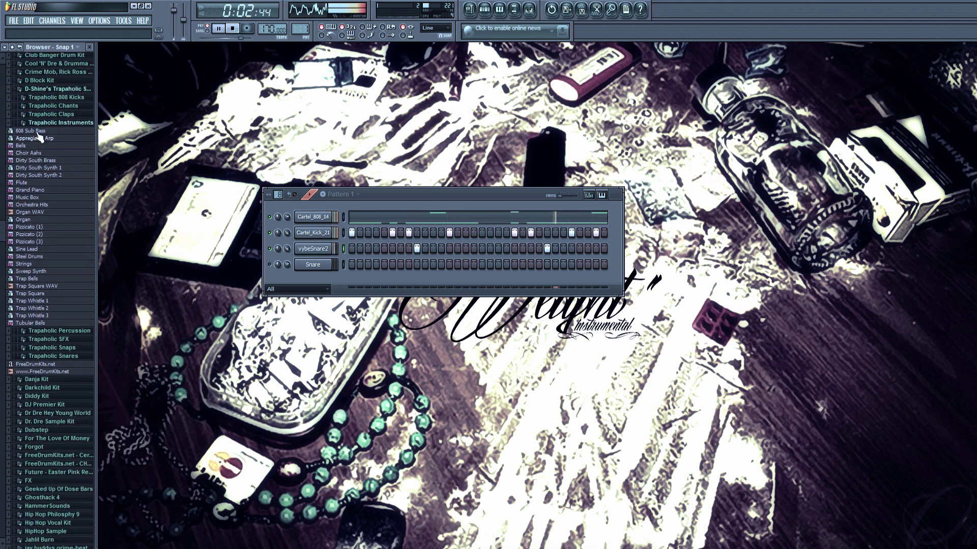
pyautogui.moveTo(39, 132); pyautogui.dragTo(307, 208)
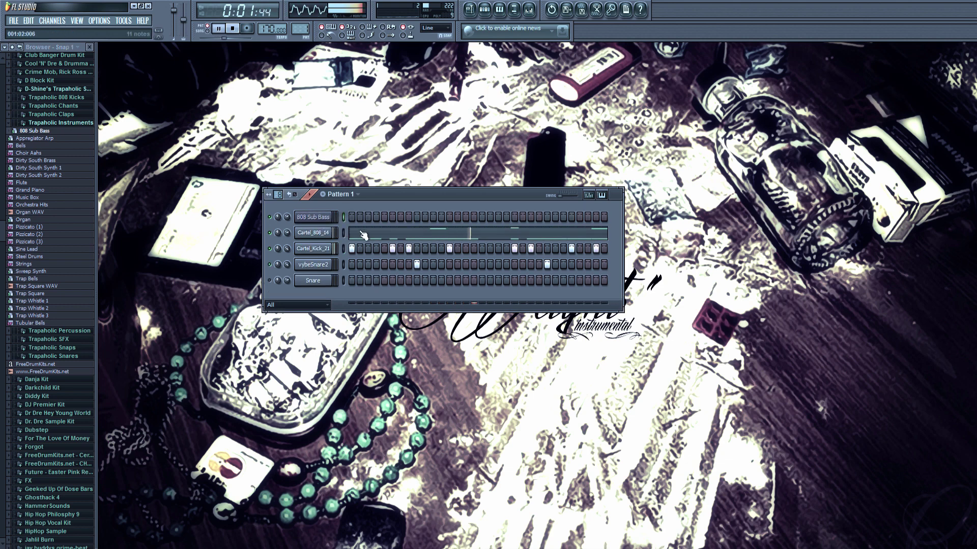
pyautogui.click(344, 233)
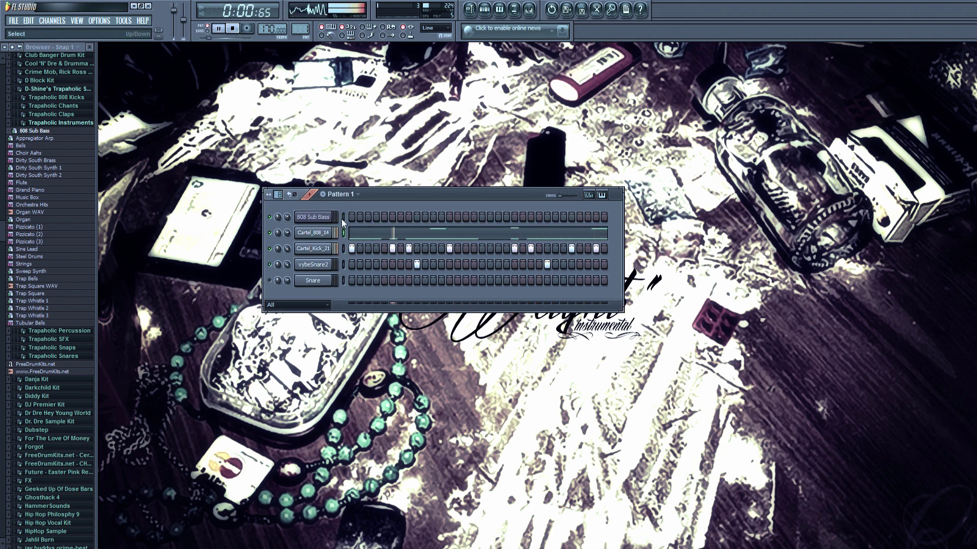
pyautogui.click(343, 219)
pyautogui.hotkey('ctrl', 'v')
# Delete the Cartel_808_14 channel from the pattern
pyautogui.rightClick(332, 228)
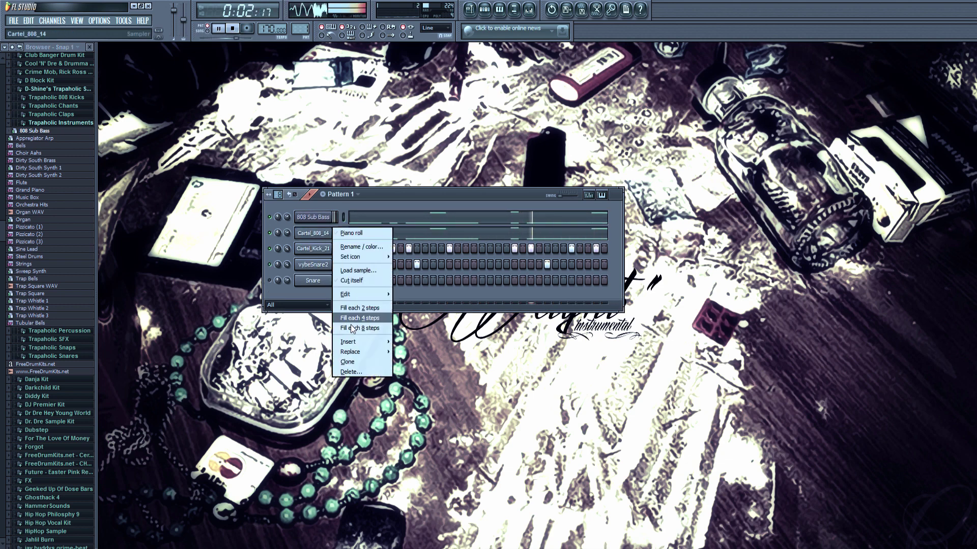
pyautogui.click(357, 368)
pyautogui.press('Return')
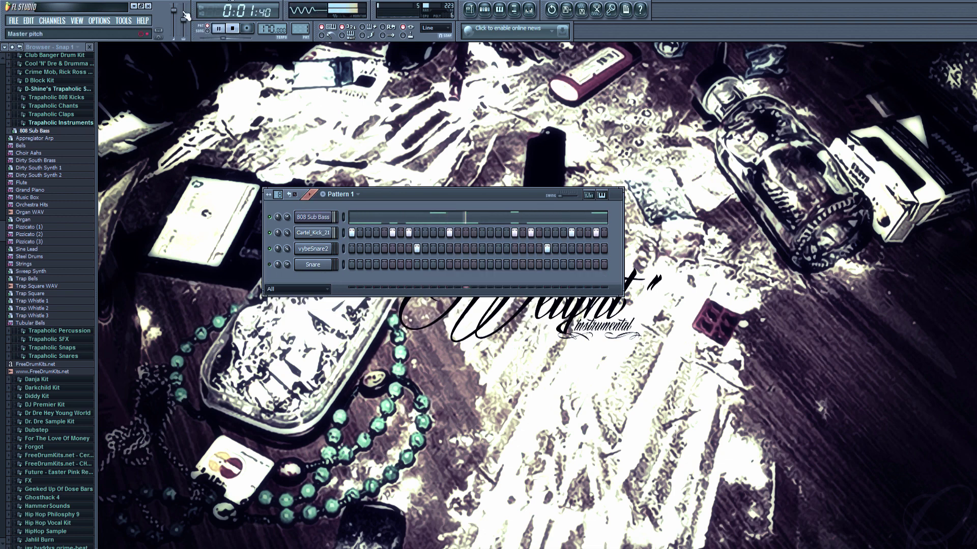
# Raise the master volume and set the 808 Sub Bass channel volume to 91%
pyautogui.moveTo(176, 11); pyautogui.dragTo(176, 10)
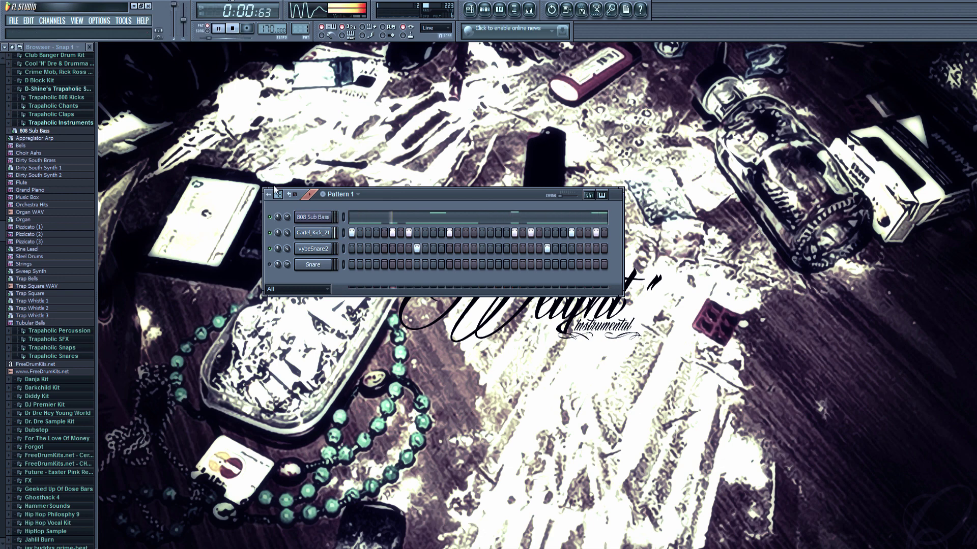
pyautogui.moveTo(287, 218); pyautogui.dragTo(288, 219)
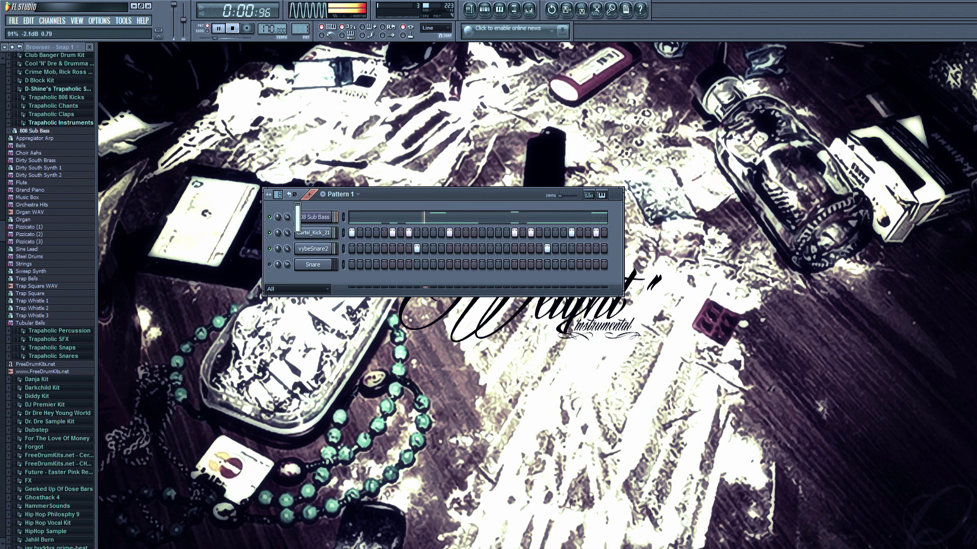
# Fine-tune the 808 Sub Bass channel volume and readjust the master level
pyautogui.moveTo(288, 219); pyautogui.dragTo(288, 218)
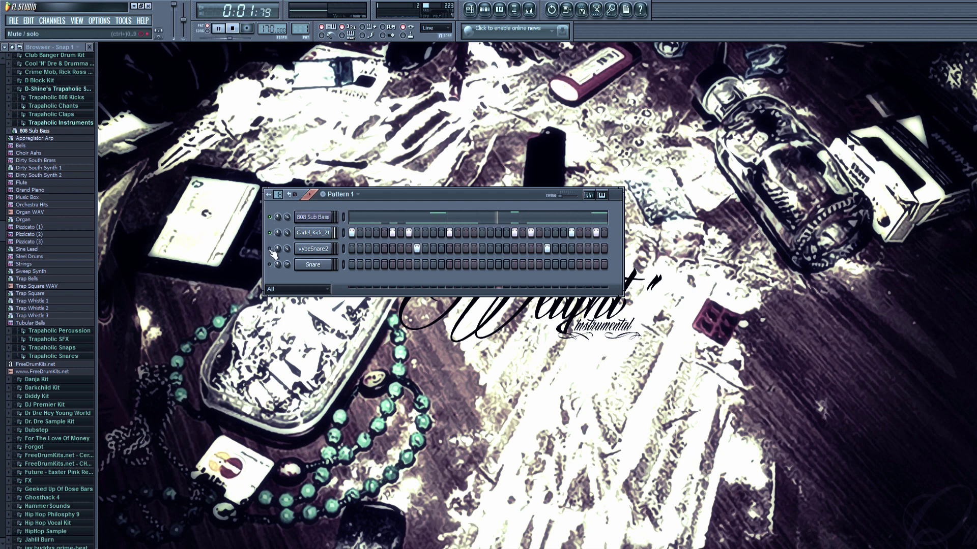
pyautogui.rightClick(174, 6)
pyautogui.click(181, 12)
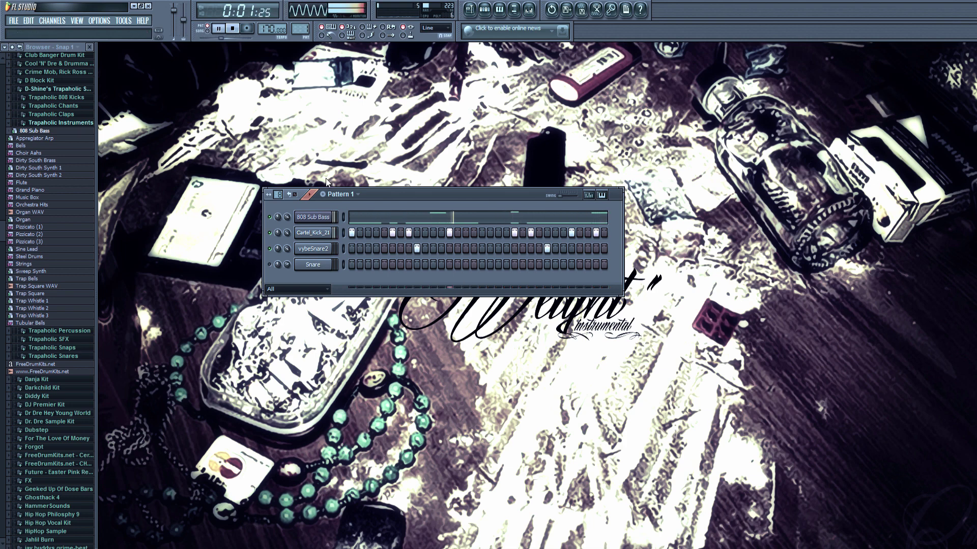
# Insert a Nexus instrument channel above the Snare channel and move its window clear of the channel names
pyautogui.rightClick(306, 265)
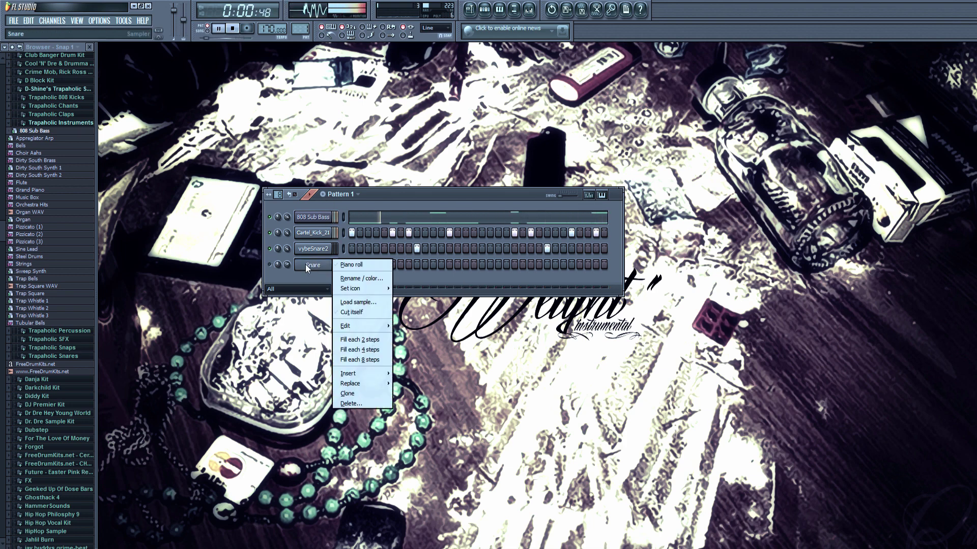
pyautogui.moveTo(354, 374)
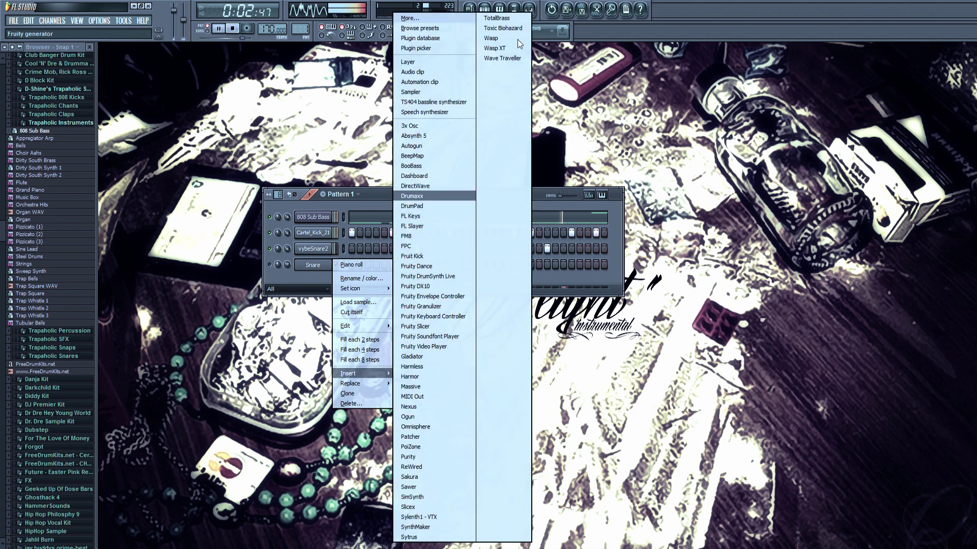
pyautogui.click(421, 408)
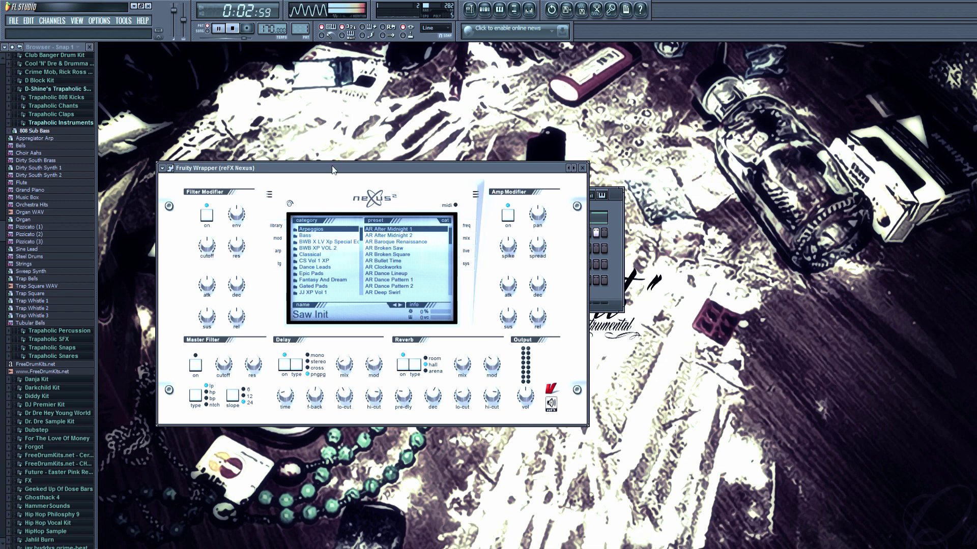
pyautogui.moveTo(318, 170); pyautogui.dragTo(539, 141)
# Browse Nexus to the XP Bigtone Signature 2 category and audition PD binaural fifth, LD jam+spoon, LD fat generic and LD so sad
pyautogui.scroll(-5, 551, 236)
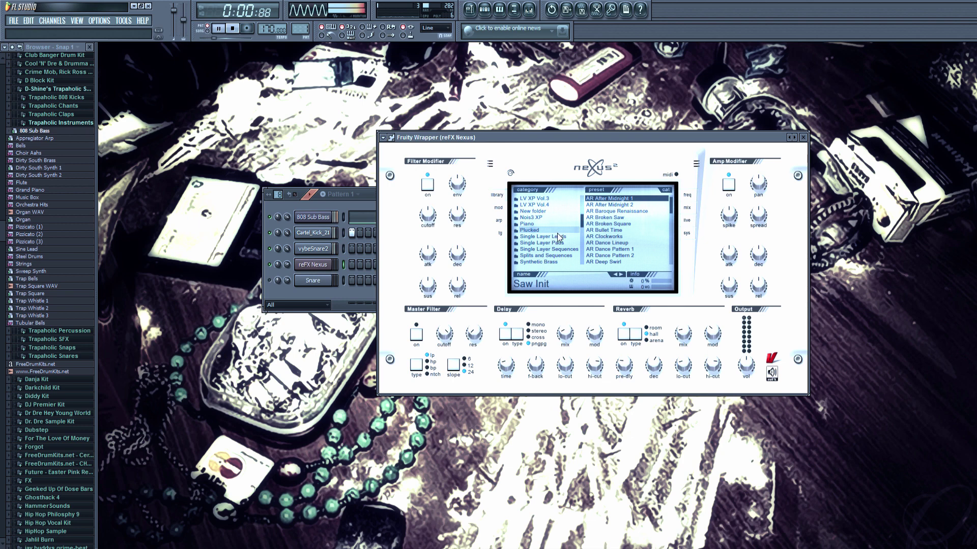
pyautogui.scroll(-3, 555, 233)
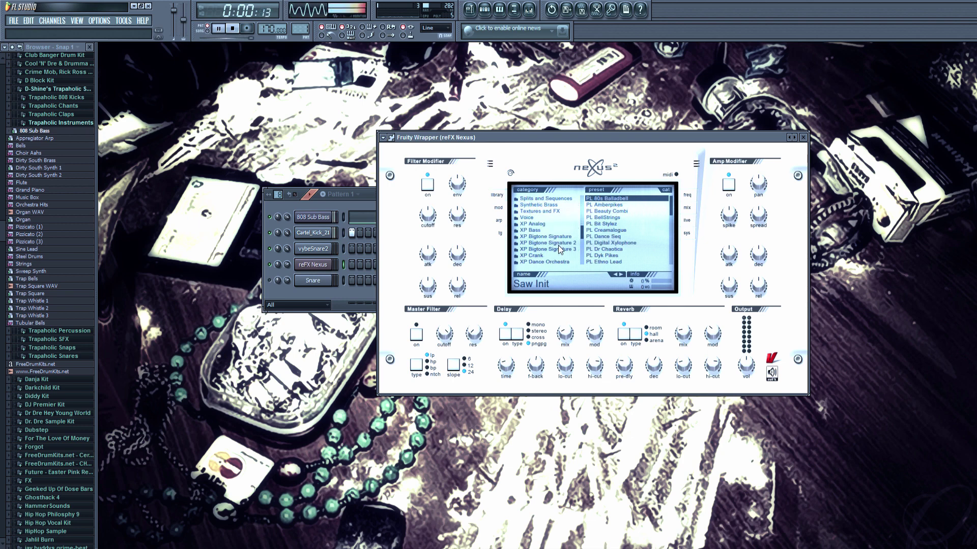
pyautogui.click(559, 243)
pyautogui.scroll(-10, 617, 244)
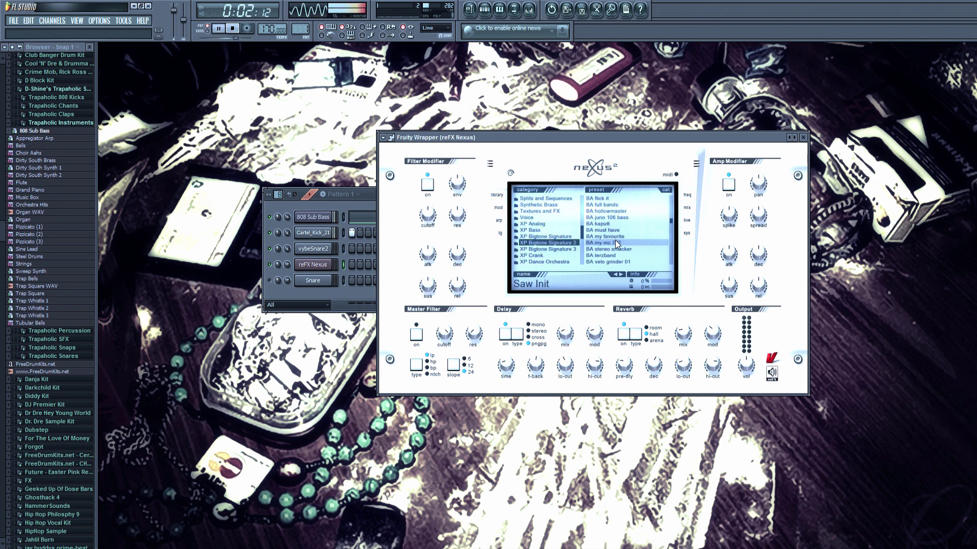
pyautogui.click(617, 243)
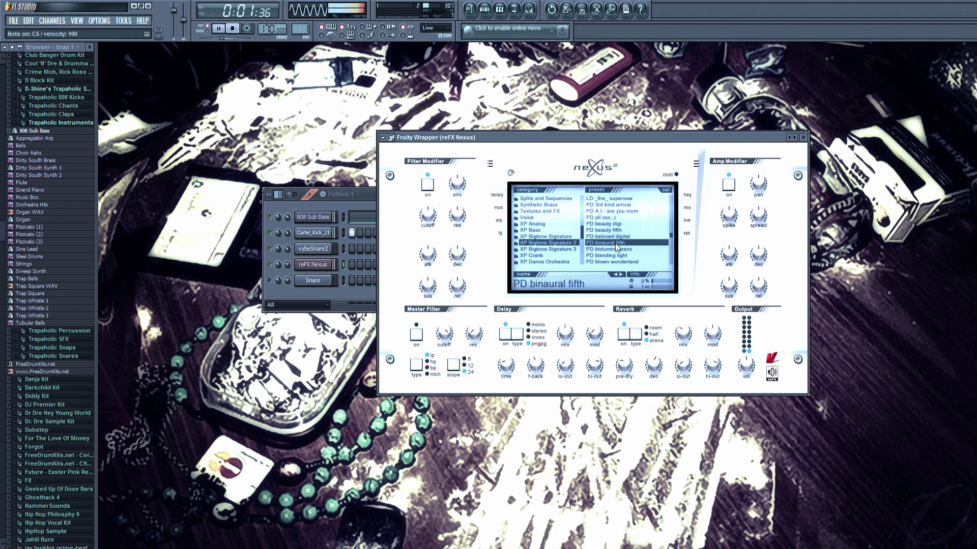
pyautogui.scroll(3, 627, 224)
pyautogui.click(624, 224)
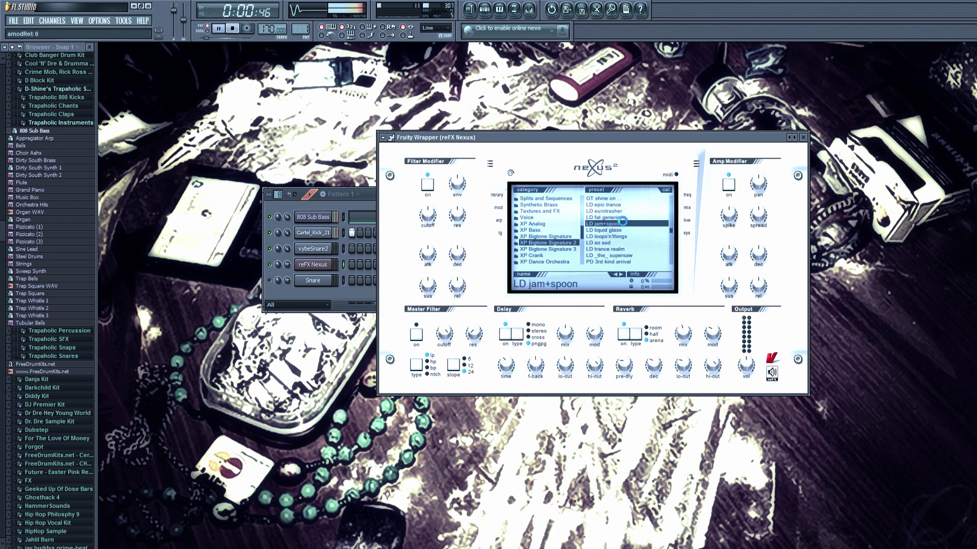
pyautogui.press('Up')
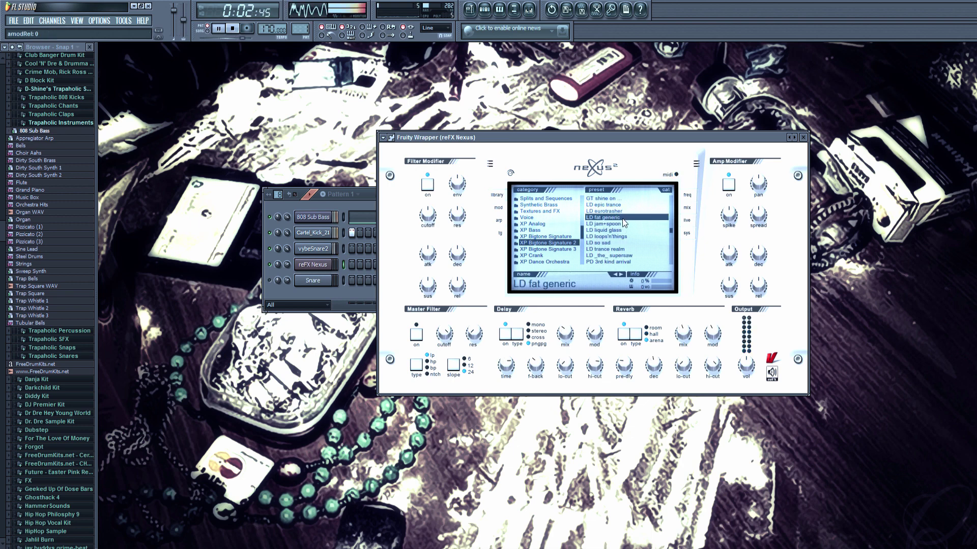
pyautogui.click(615, 243)
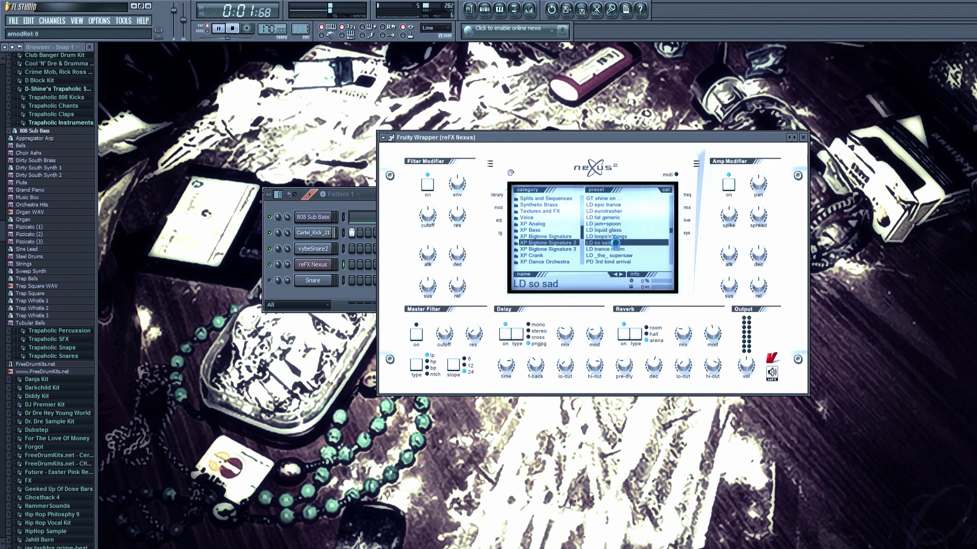
# Audition the plucked presets PL botteled and PL koto - jabdah seq
pyautogui.scroll(-5, 616, 244)
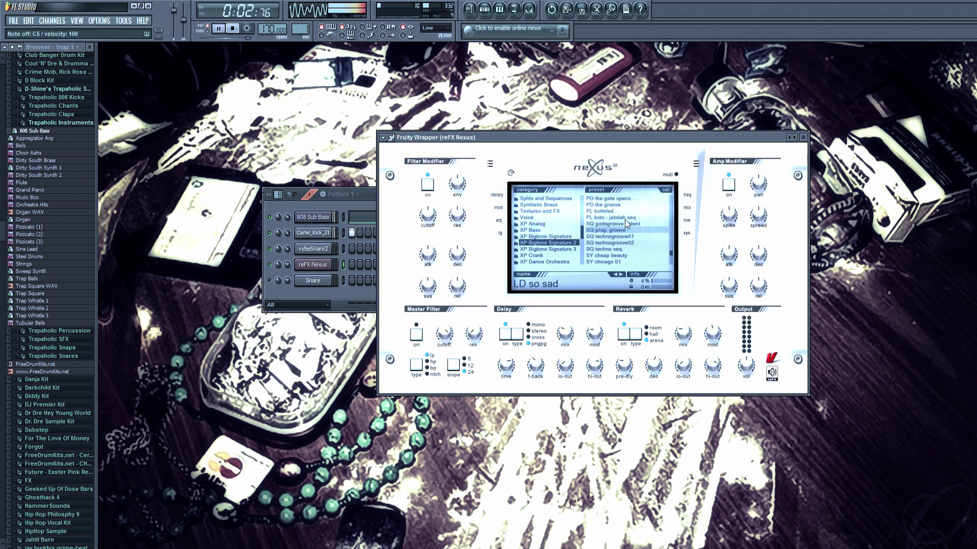
pyautogui.scroll(3, 625, 219)
pyautogui.click(627, 212)
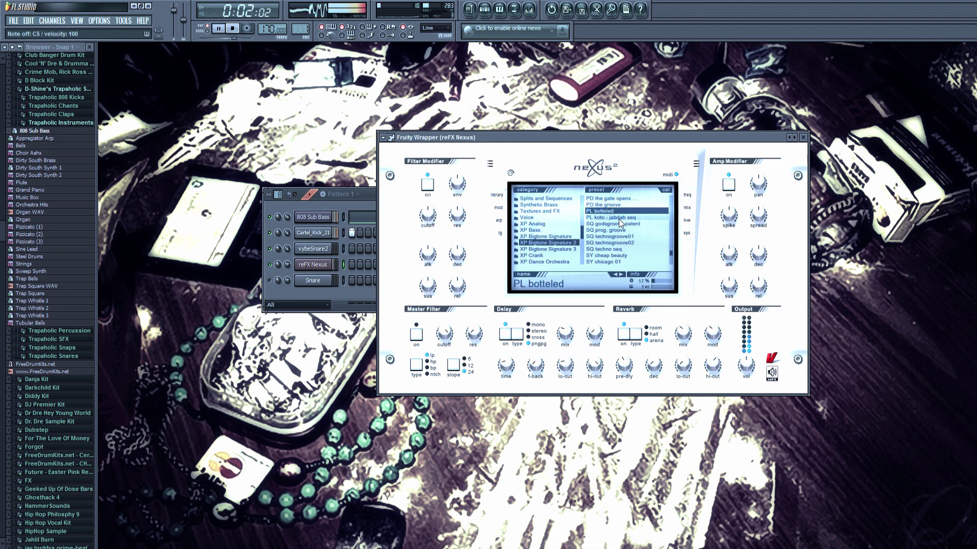
pyautogui.click(620, 218)
# Audition SY synth presets, including SY iced fantasy, SY chicago 06, SY chicago 04, SY kind of definitive and SY real analog butter
pyautogui.scroll(-11, 619, 222)
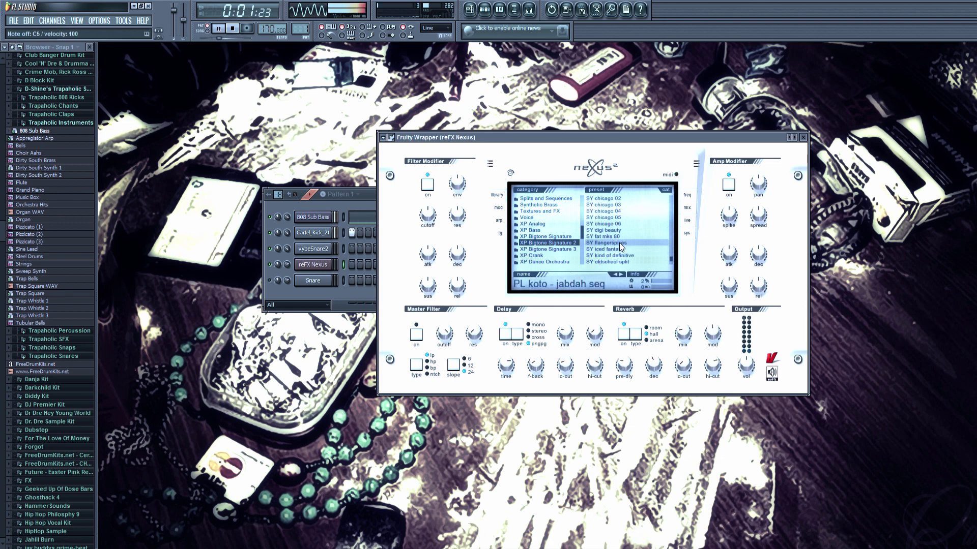
pyautogui.click(620, 242)
pyautogui.click(618, 249)
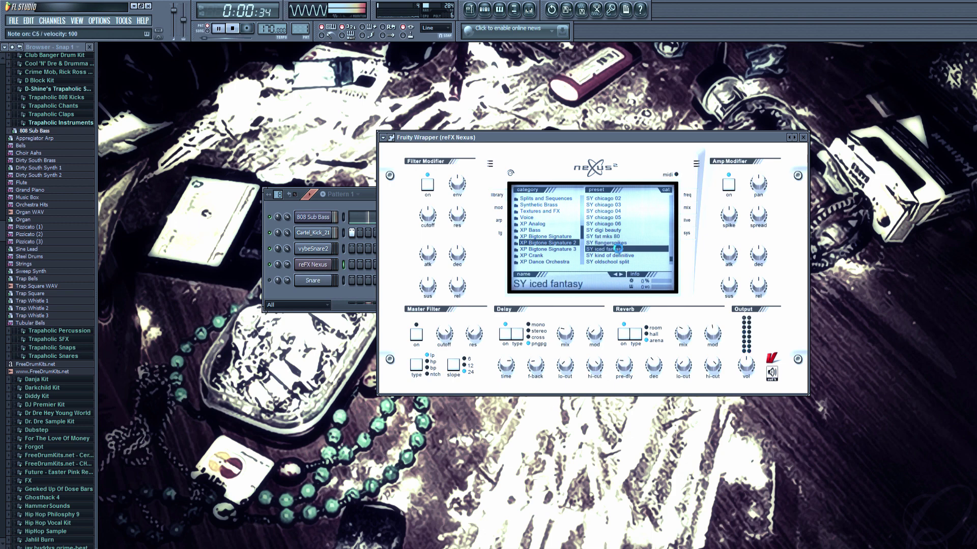
pyautogui.click(618, 224)
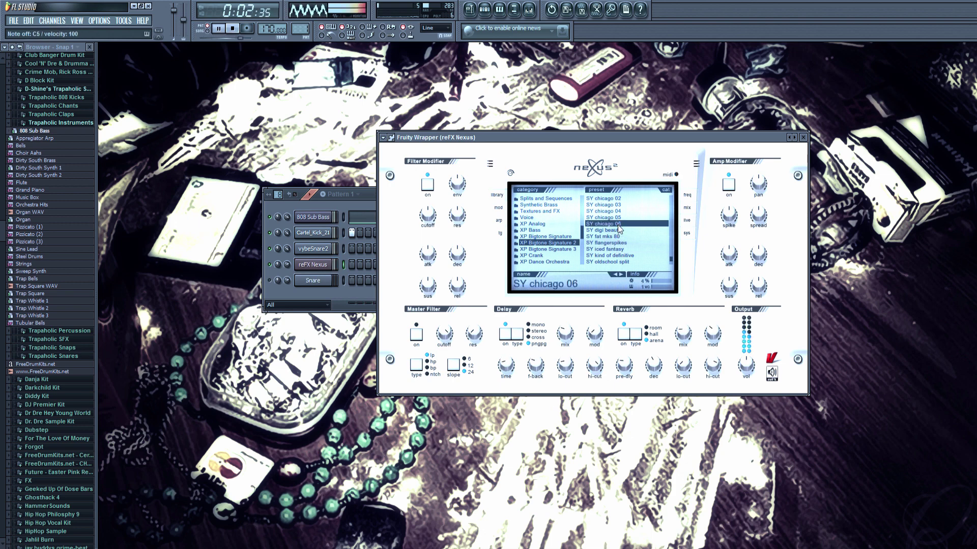
pyautogui.click(622, 211)
pyautogui.click(624, 217)
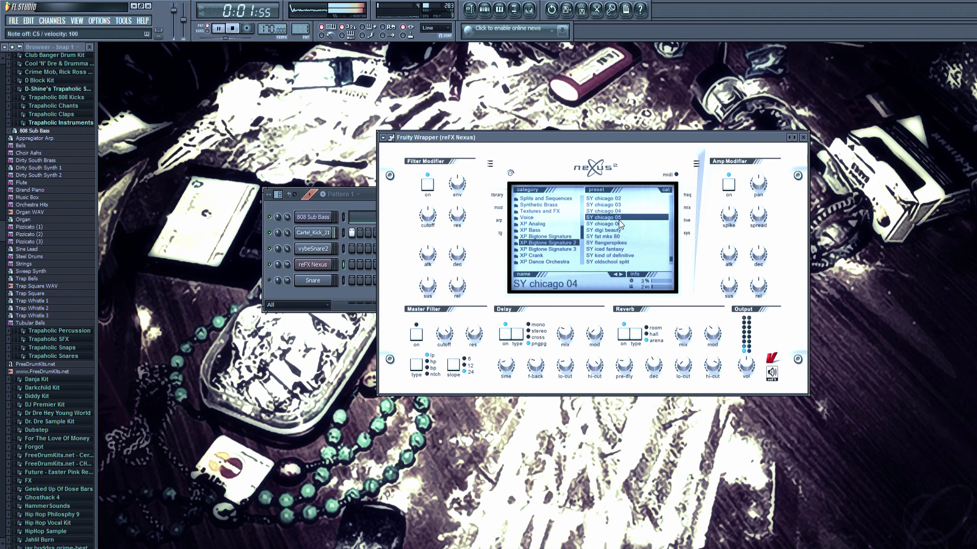
pyautogui.scroll(-4, 621, 234)
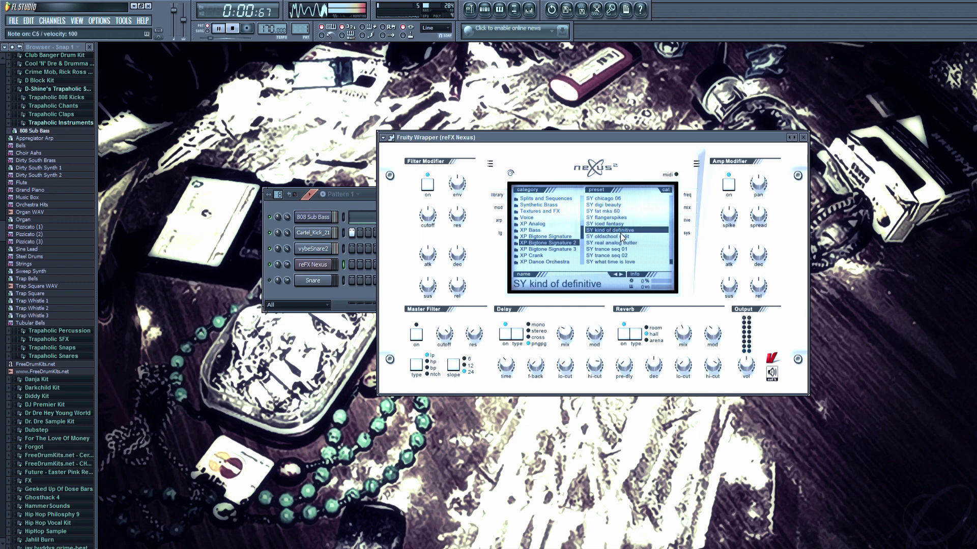
pyautogui.click(620, 243)
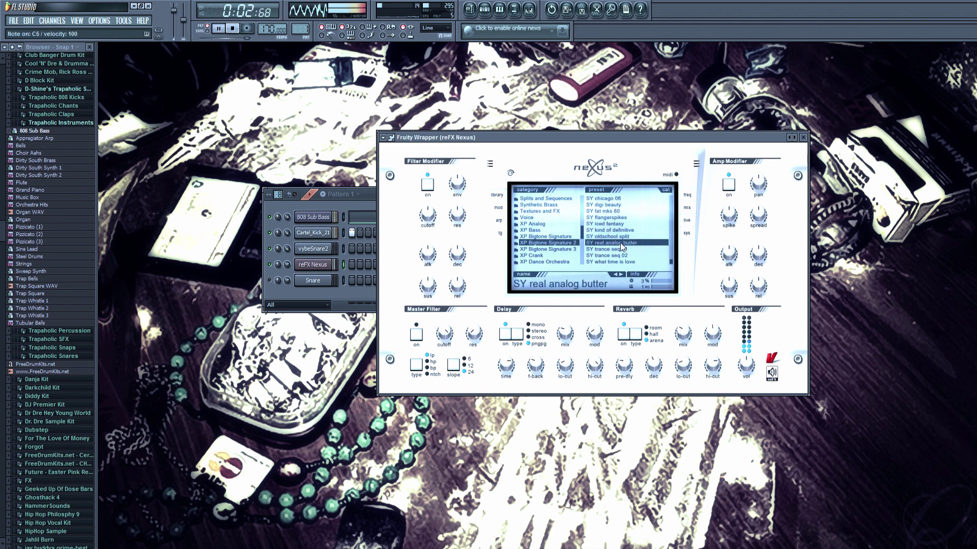
# Replay PL botteled, then audition the pads PD pad or lead, PD etheral and PD beauty digi
pyautogui.scroll(5, 621, 249)
pyautogui.click(625, 238)
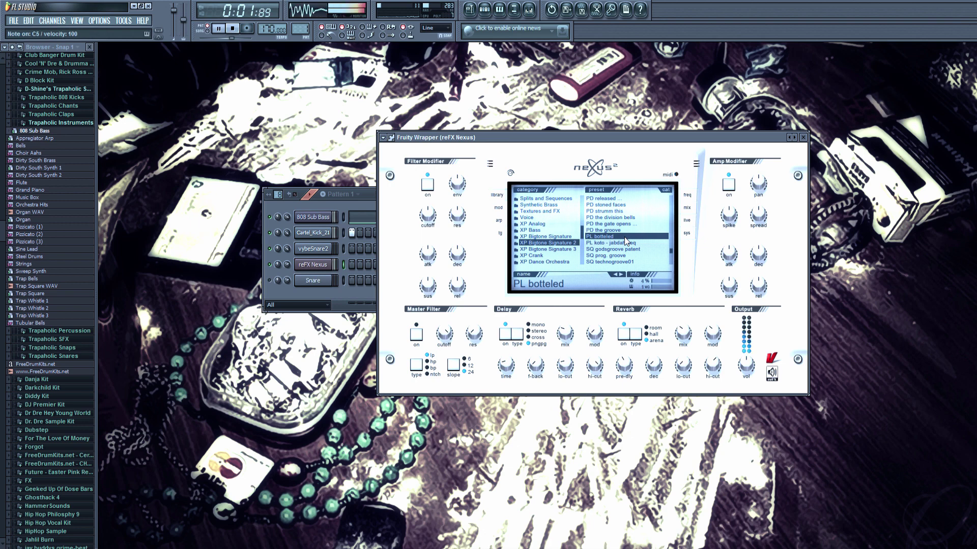
pyautogui.scroll(3, 624, 237)
pyautogui.click(623, 237)
pyautogui.scroll(4, 624, 238)
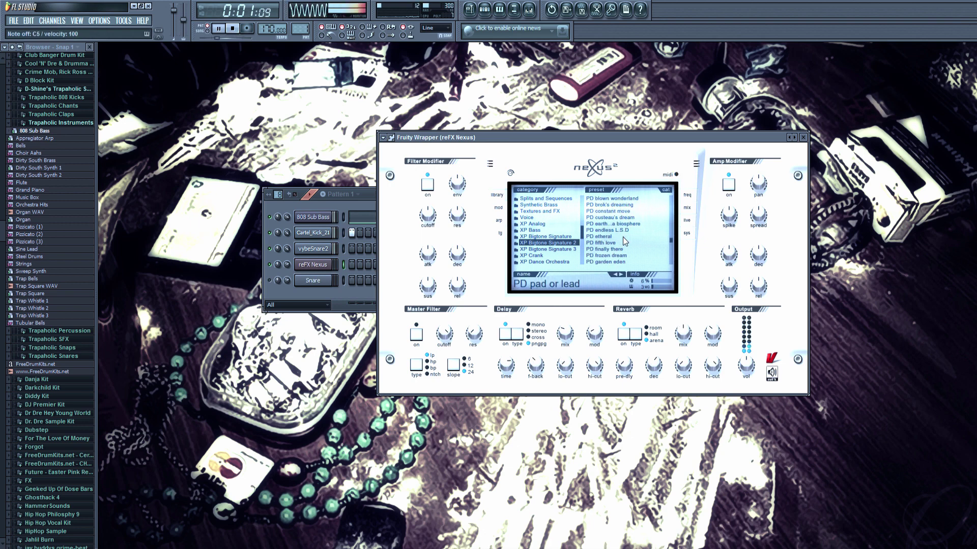
pyautogui.click(623, 237)
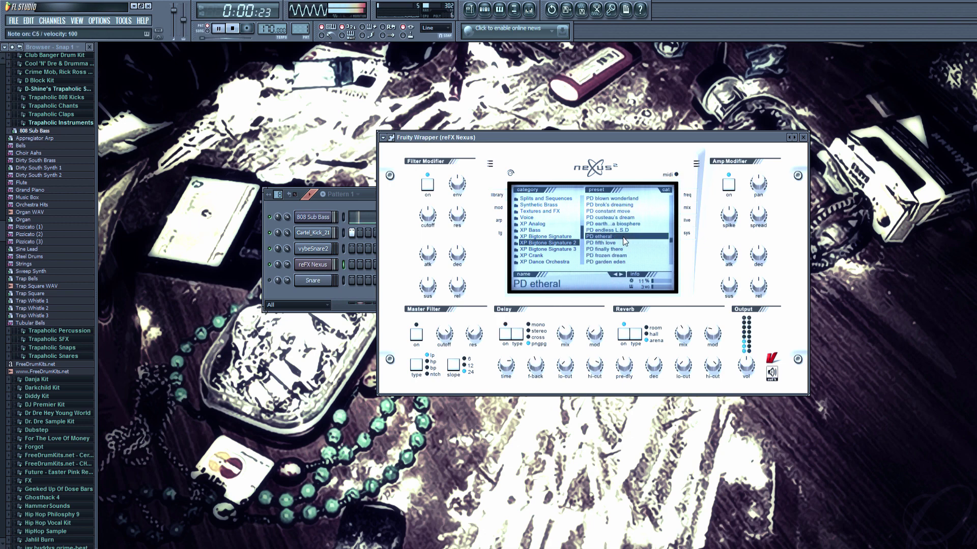
pyautogui.scroll(4, 623, 239)
pyautogui.click(621, 237)
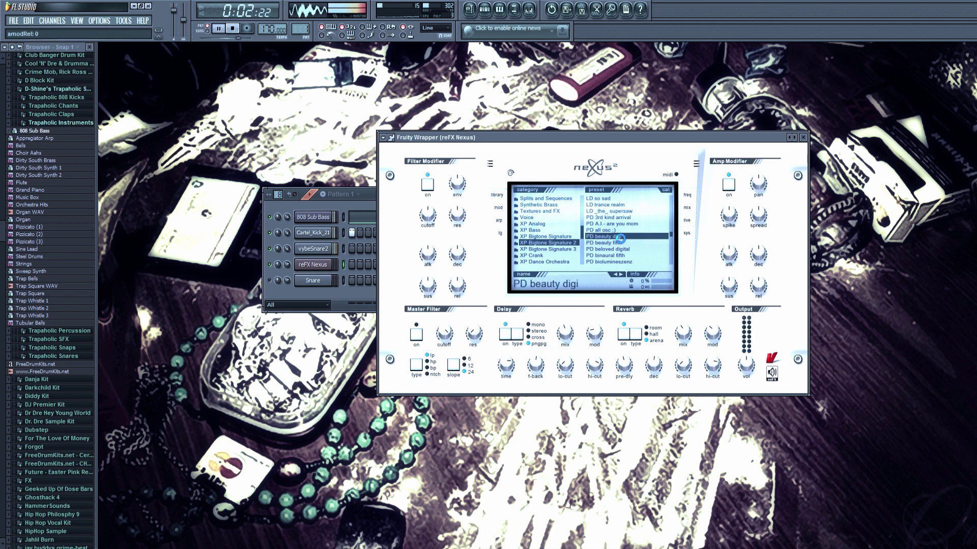
# Audition the lead presets LD _the_ supersaw, LD loops'n'things and LD liquid glass
pyautogui.click(612, 211)
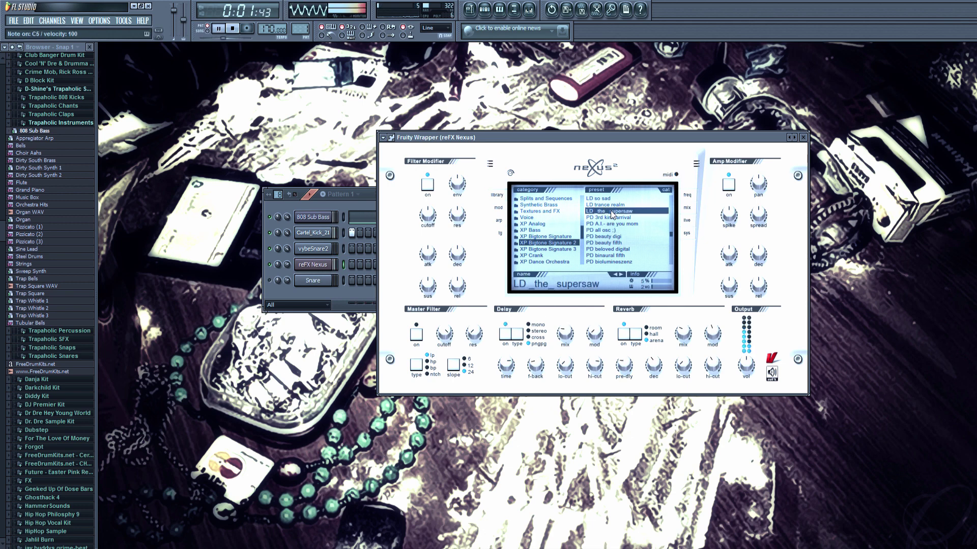
pyautogui.scroll(2, 612, 214)
pyautogui.click(610, 230)
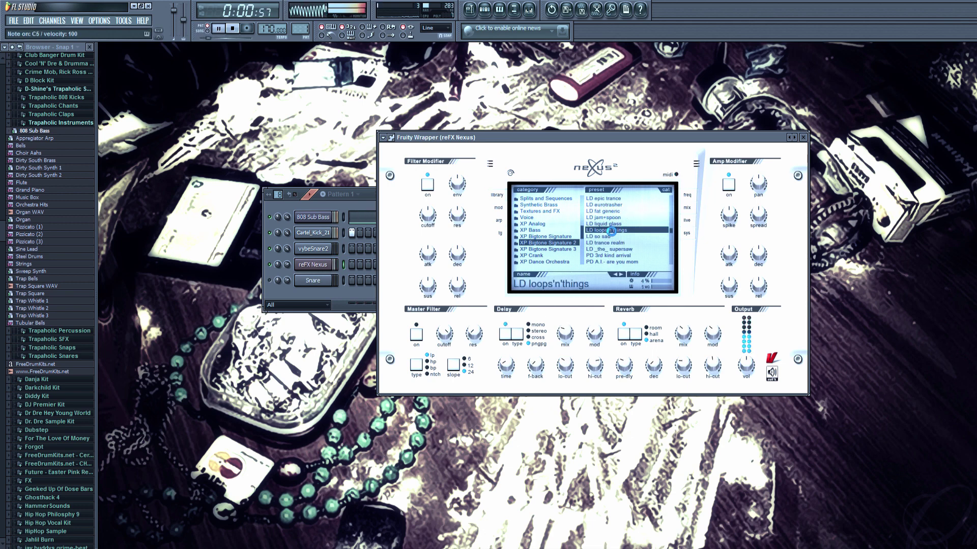
pyautogui.scroll(3, 618, 228)
pyautogui.scroll(-3, 619, 251)
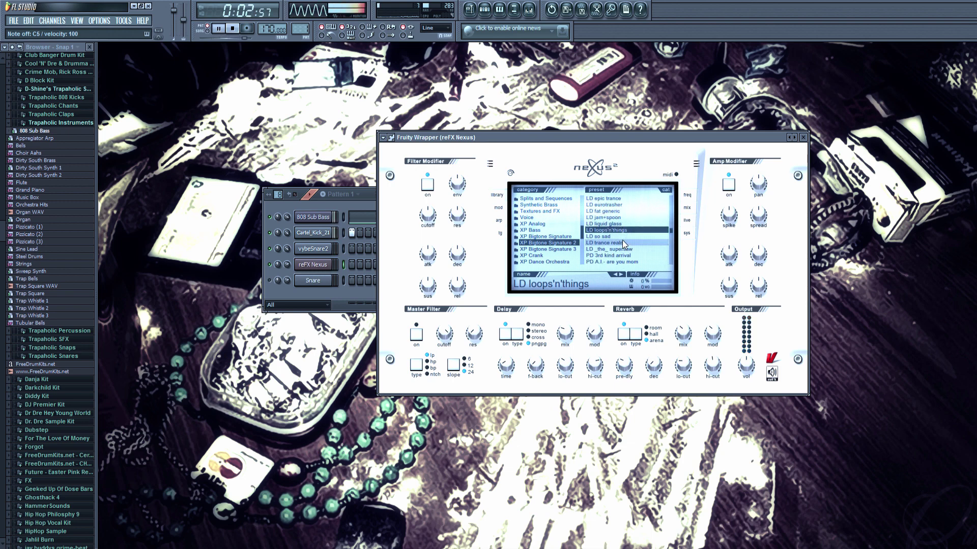
pyautogui.click(621, 225)
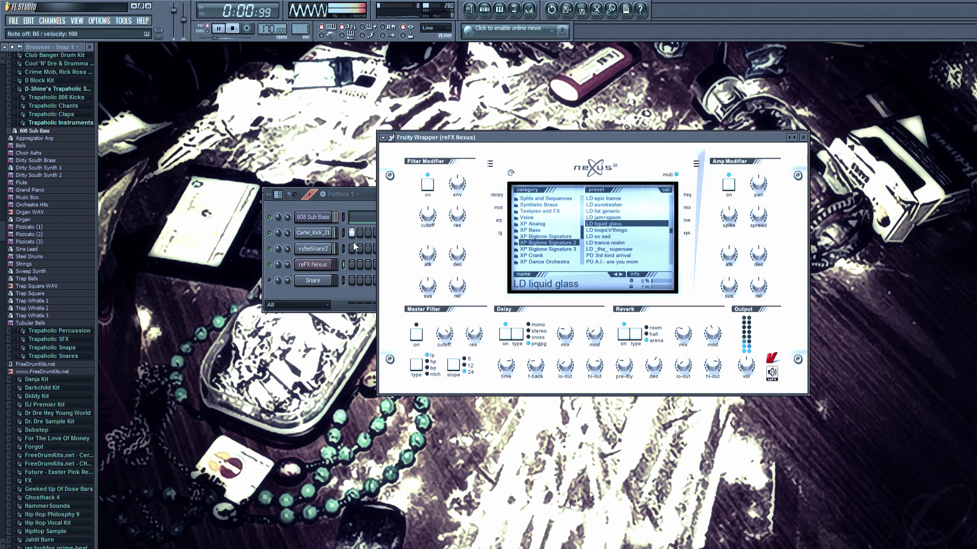
# Switch to the XP Bigtone Signature 3 category and audition PD weather pad, PD tannhauser gate, PD sweet aliasing and PD sparkle pad
pyautogui.scroll(4, 609, 224)
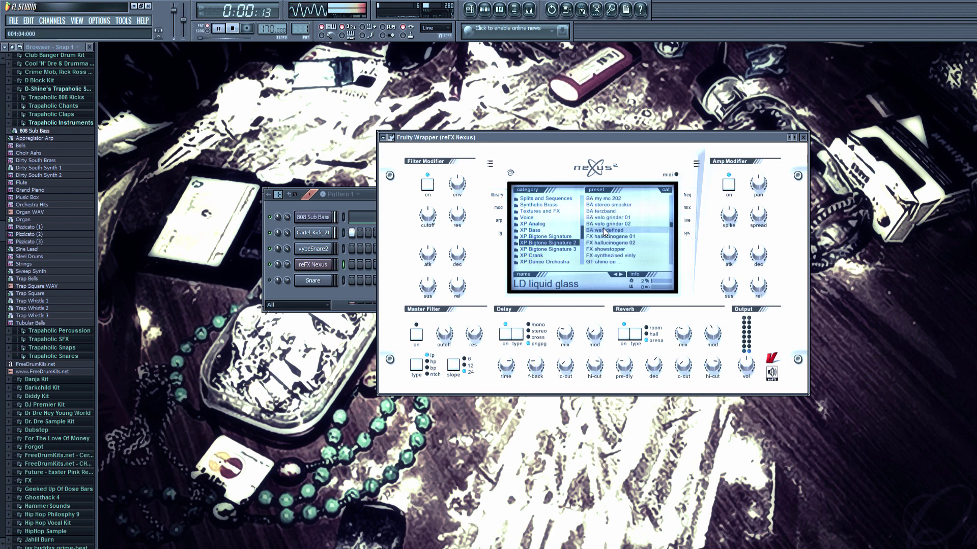
pyautogui.scroll(-6, 609, 223)
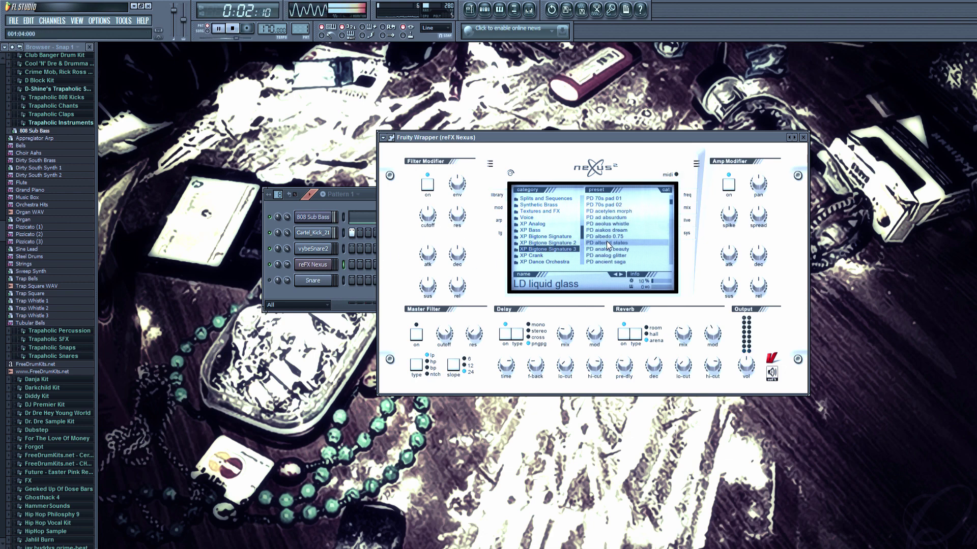
pyautogui.scroll(-10, 607, 241)
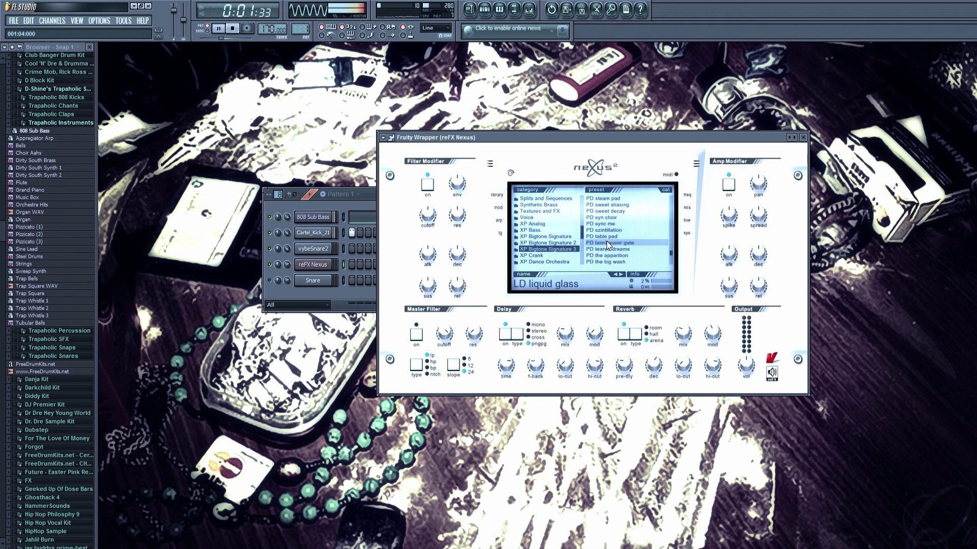
pyautogui.click(609, 244)
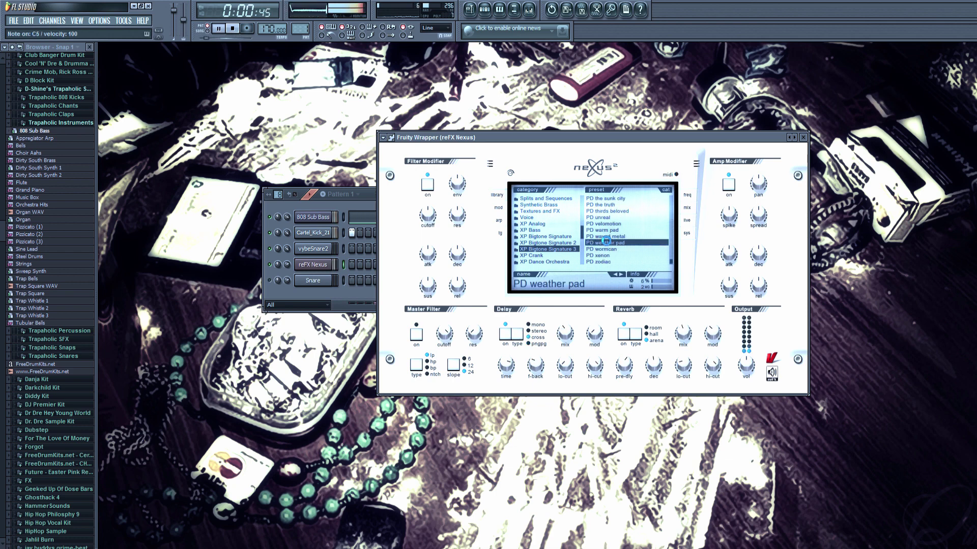
pyautogui.scroll(4, 613, 234)
pyautogui.click(612, 228)
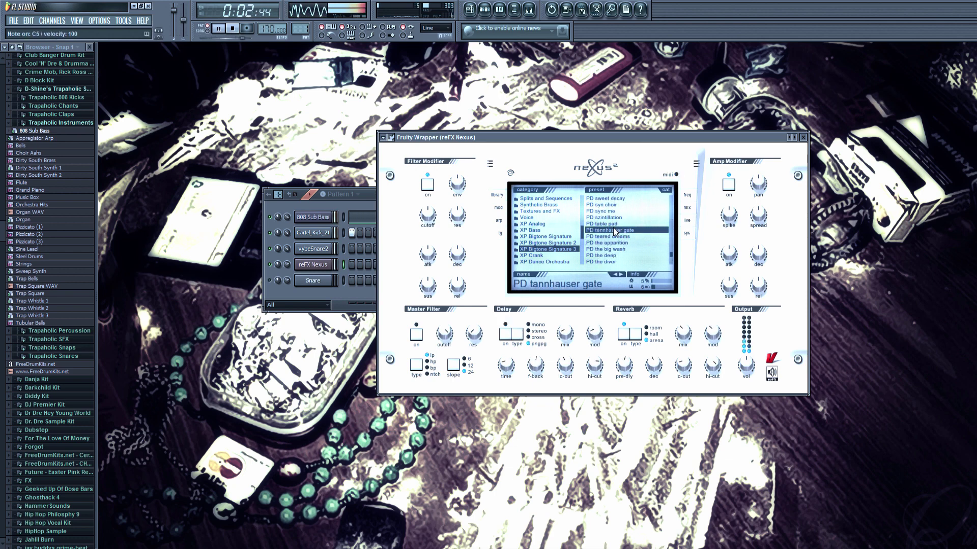
pyautogui.scroll(2, 612, 227)
pyautogui.click(613, 229)
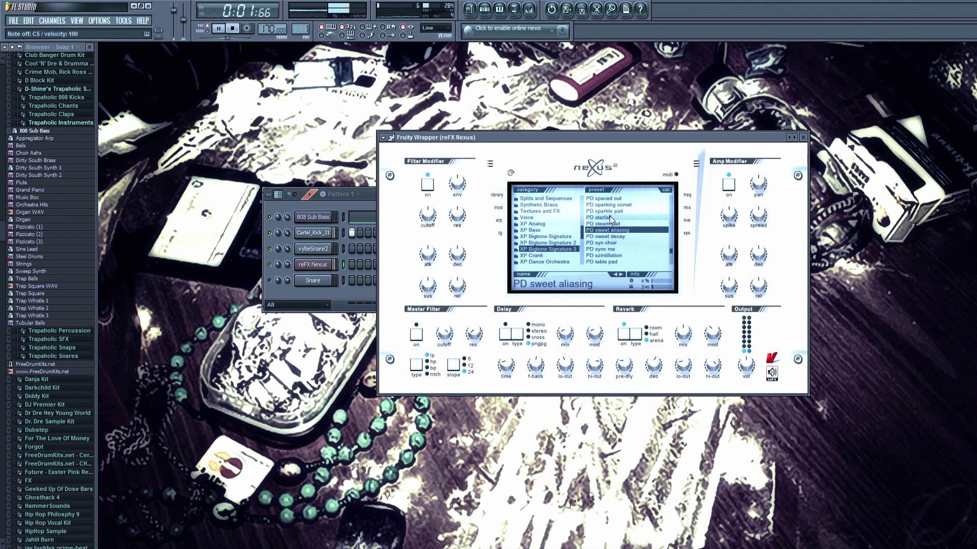
pyautogui.click(617, 212)
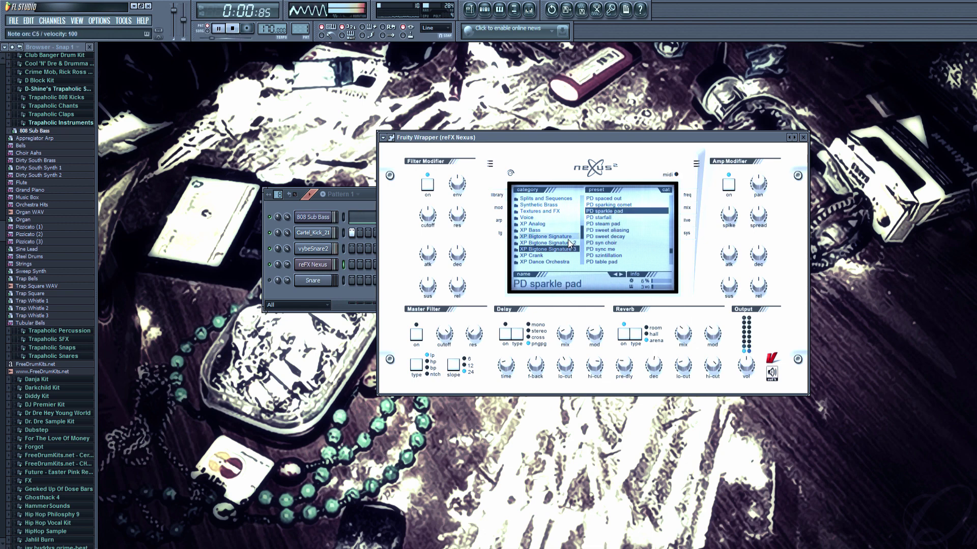
# Switch to the XP Bigtone Signature category and audition the leads LD Hypertarncer and LD trance hymn MW
pyautogui.click(557, 237)
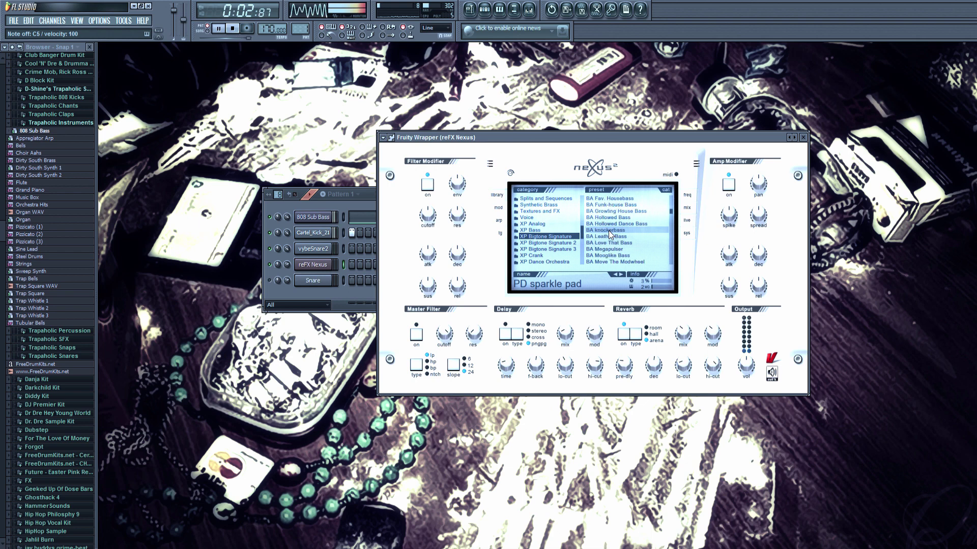
pyautogui.scroll(-8, 610, 234)
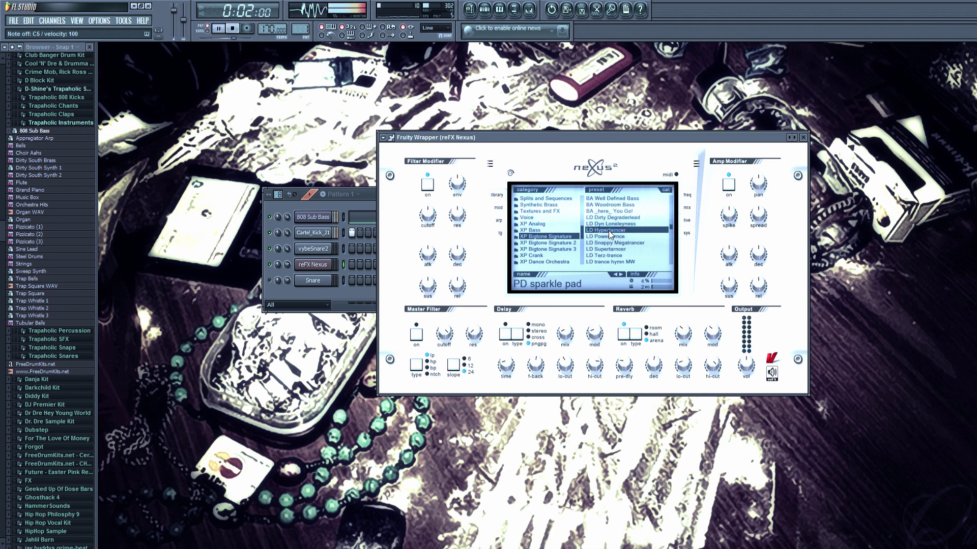
pyautogui.click(611, 234)
pyautogui.click(590, 314)
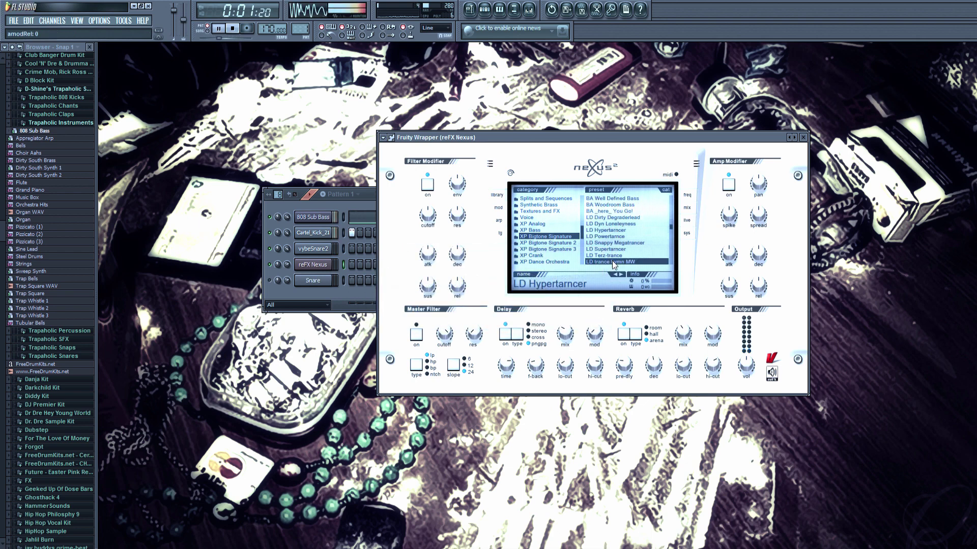
pyautogui.scroll(-3, 613, 253)
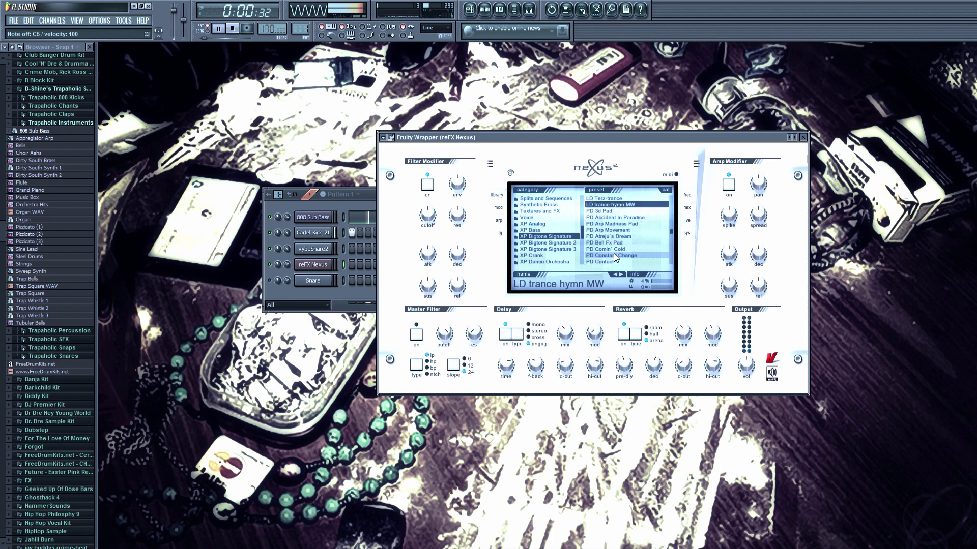
# Audition PD Constant Change and SY Modwheel Fm from the same category, dismissing the error dialogs
pyautogui.click(614, 253)
pyautogui.click(598, 316)
pyautogui.scroll(-5, 625, 239)
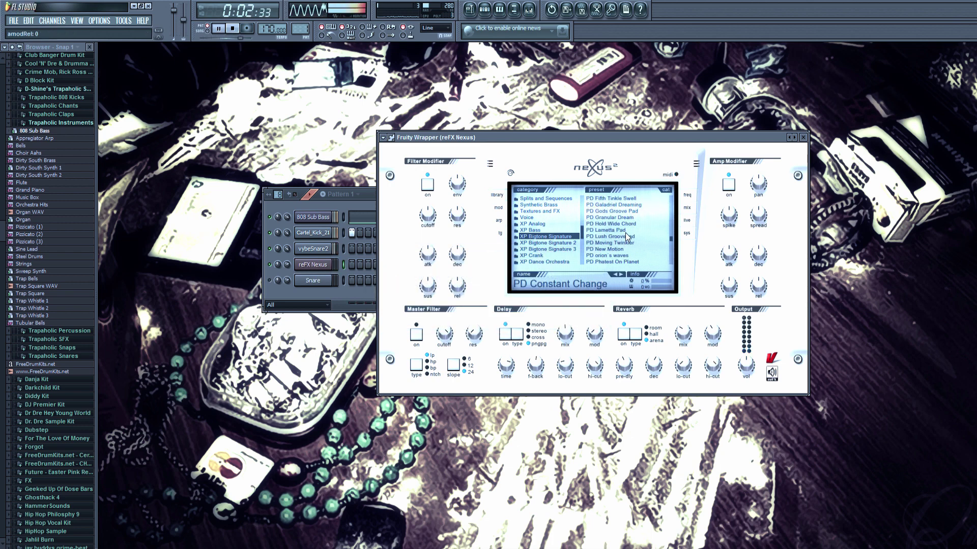
pyautogui.click(625, 235)
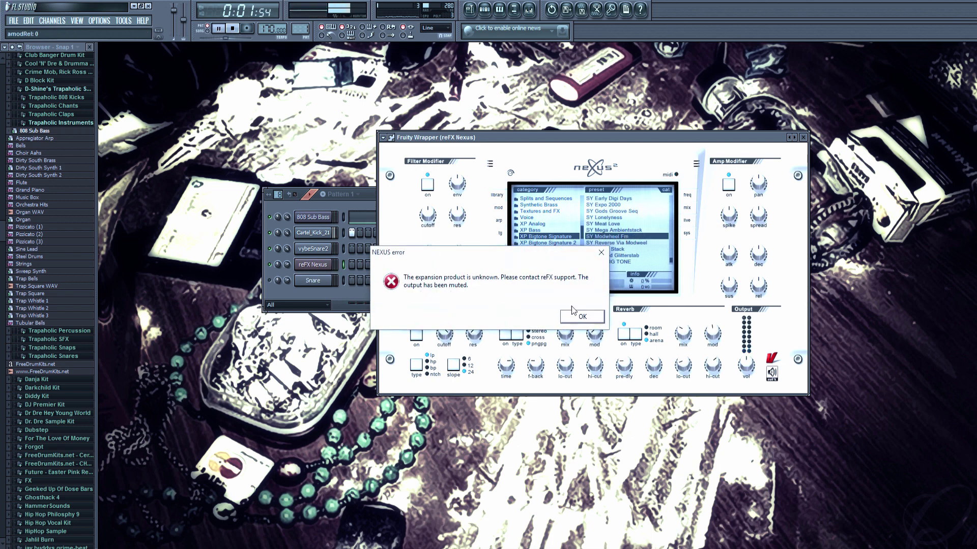
pyautogui.click(582, 316)
# Switch to the XP Stratosphere category and audition the leads LD Singularity 2, LD Singularity 1 and LD Singularity 3
pyautogui.scroll(-5, 557, 247)
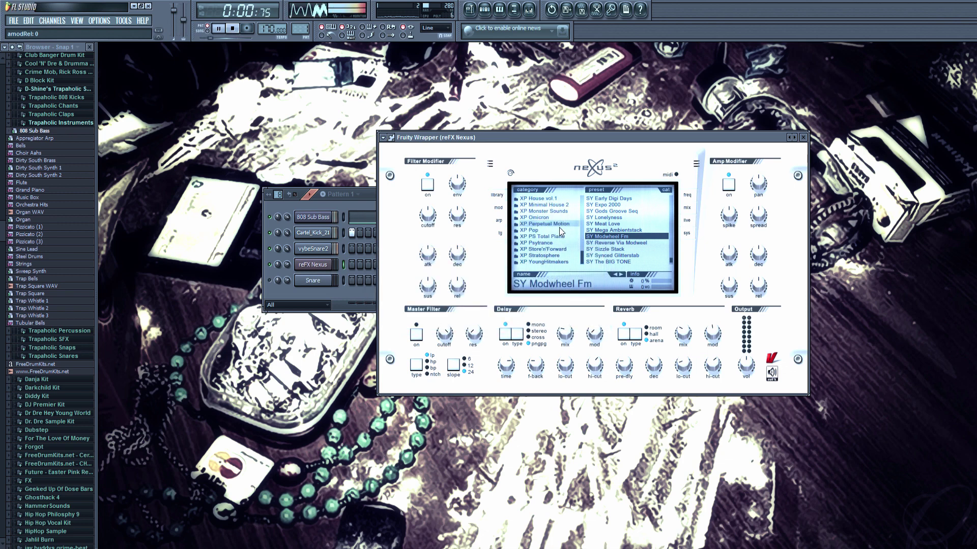
pyautogui.click(553, 255)
pyautogui.scroll(-3, 605, 243)
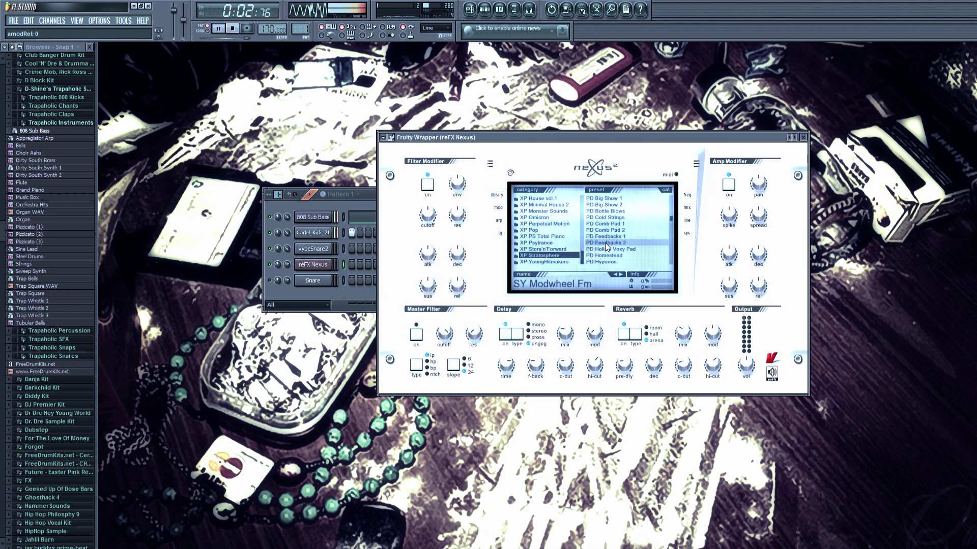
pyautogui.click(606, 242)
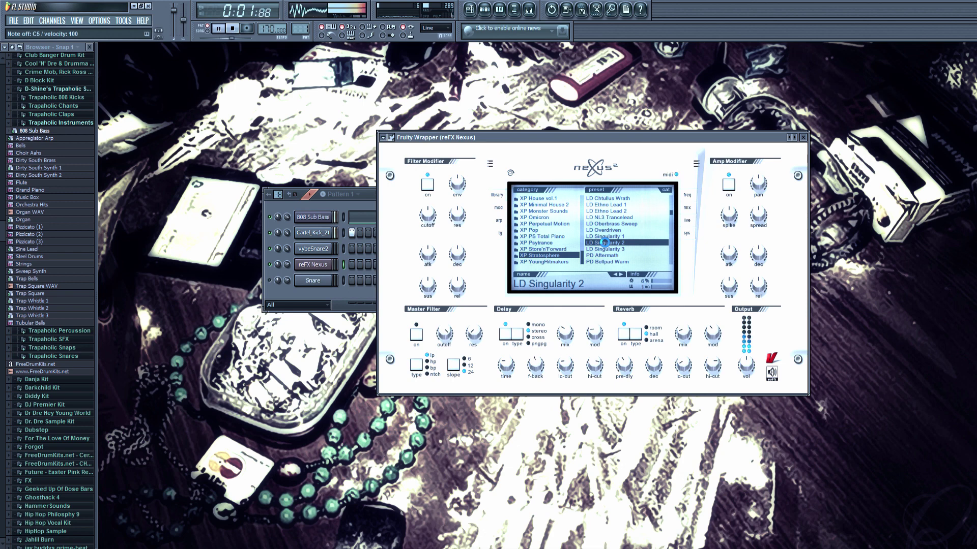
pyautogui.scroll(-2, 605, 243)
pyautogui.click(607, 205)
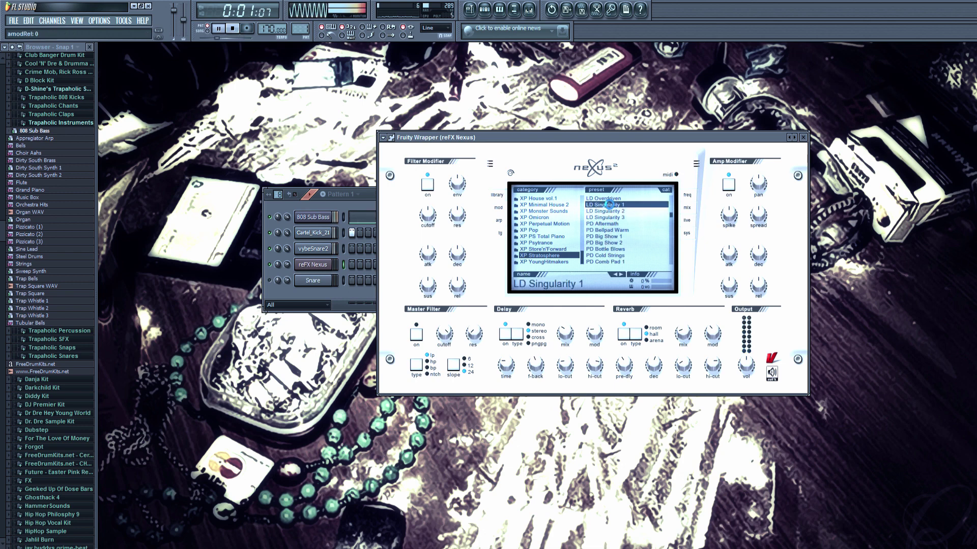
pyautogui.press('z')
pyautogui.click(609, 217)
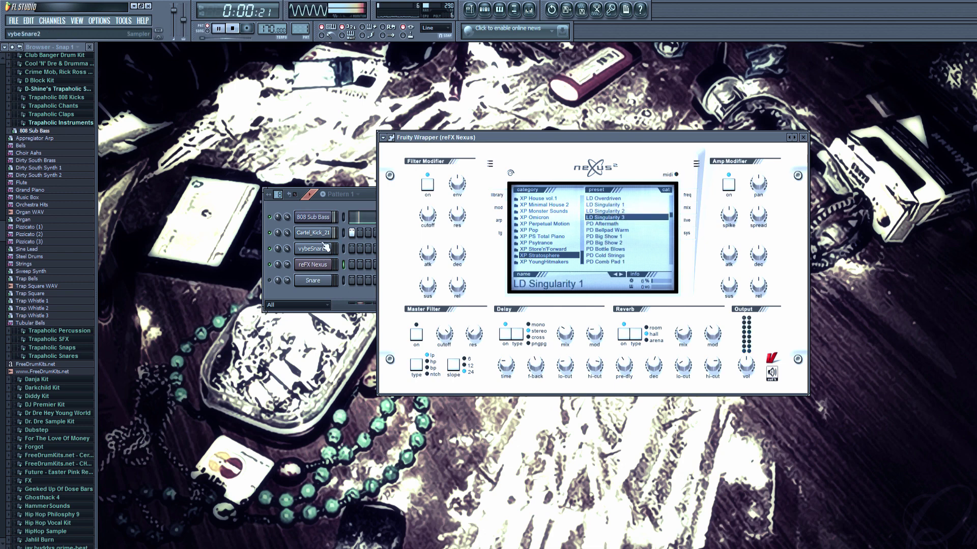
# Open the piano roll of the reFX Nexus channel, stop playback and hide the browser
pyautogui.rightClick(320, 263)
pyautogui.click(349, 265)
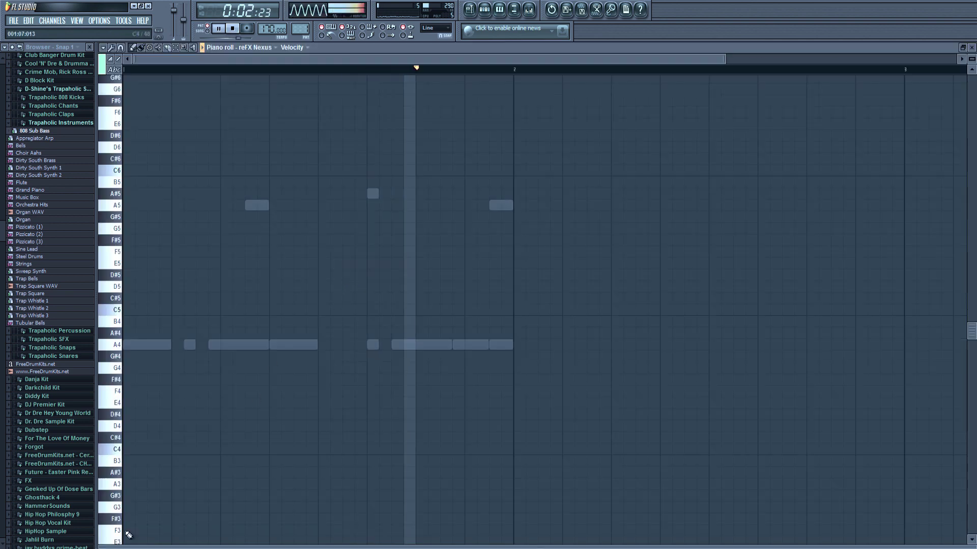
pyautogui.press('space')
pyautogui.moveTo(96, 241); pyautogui.dragTo(119, 199)
pyautogui.click(93, 47)
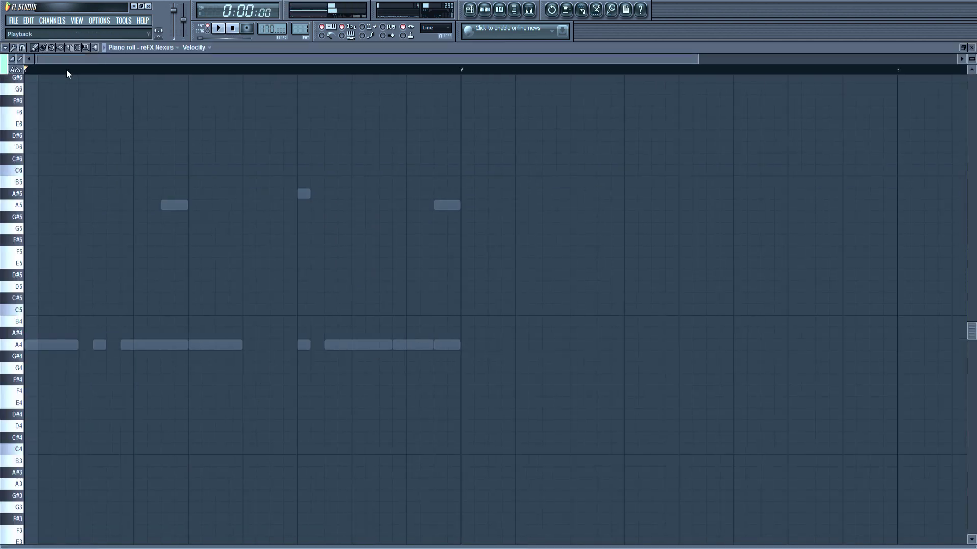
# Draw an A6 note at the start of the Nexus melody and a G6 note right after it, each three steps long
pyautogui.scroll(5, 37, 168)
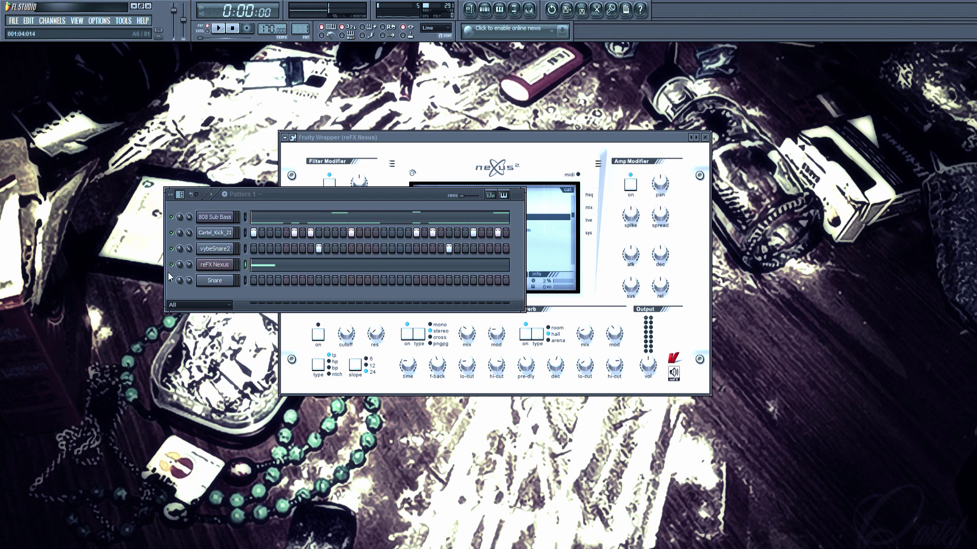
pyautogui.click(274, 268)
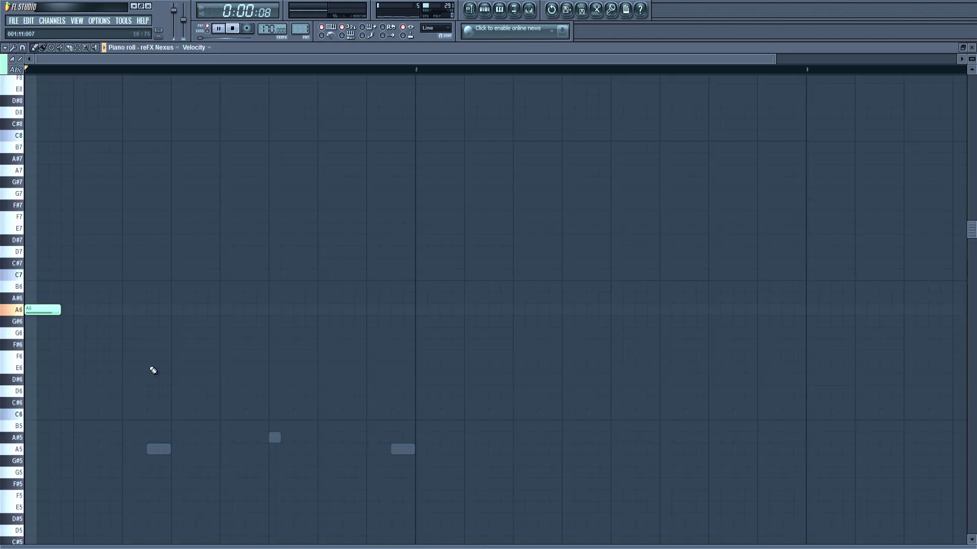
pyautogui.press('space')
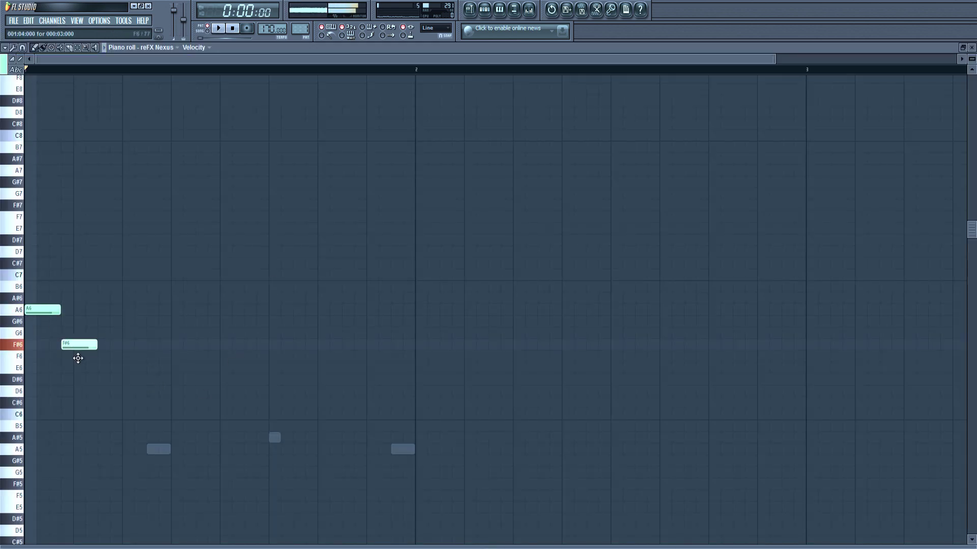
pyautogui.moveTo(78, 358); pyautogui.dragTo(79, 359)
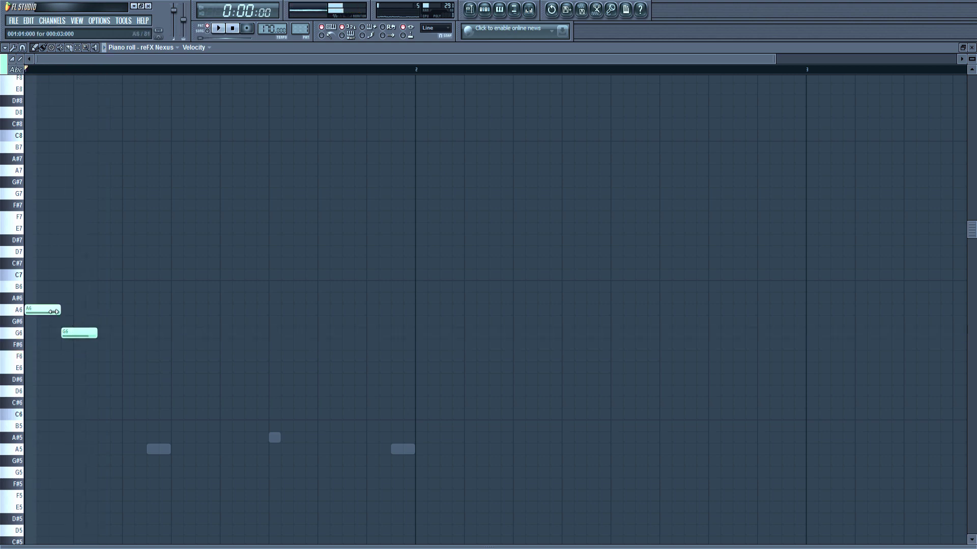
# Lengthen the A6 note to four steps, shift the G6 note to follow it, and add an F6 note after them
pyautogui.doubleClick(96, 337)
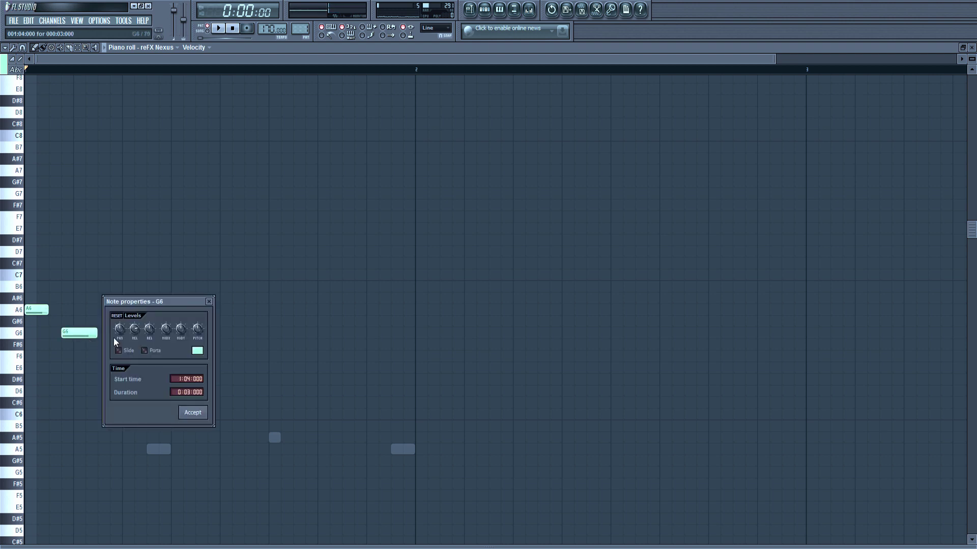
pyautogui.click(209, 302)
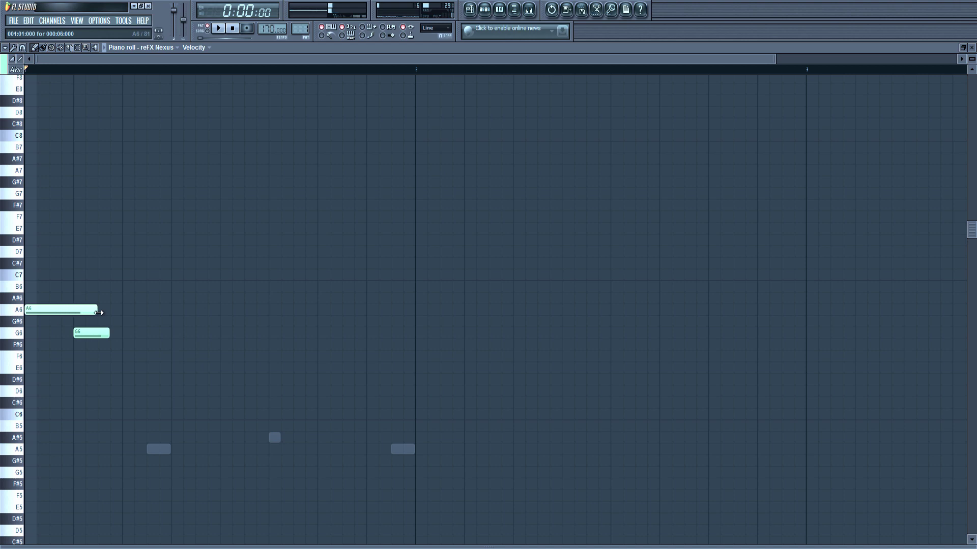
pyautogui.press('space')
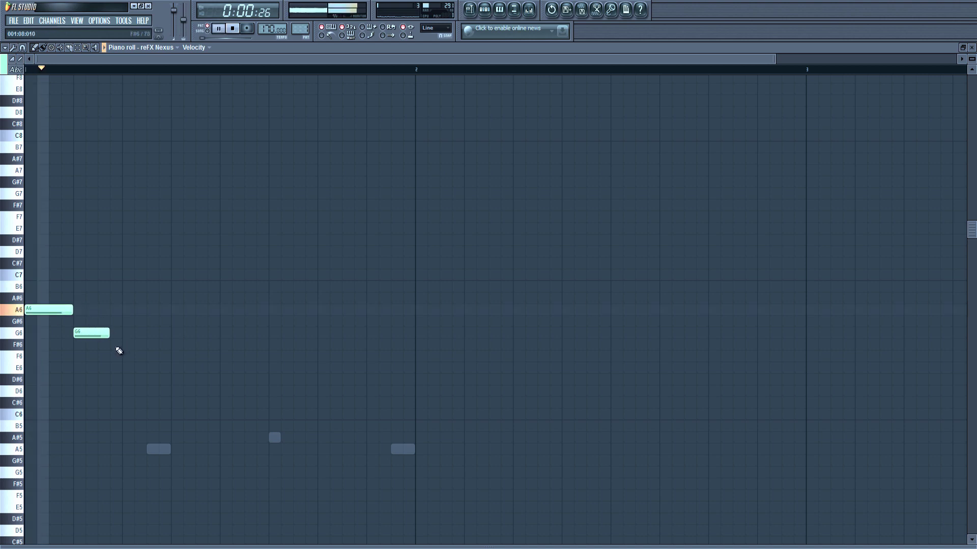
pyautogui.click(113, 356)
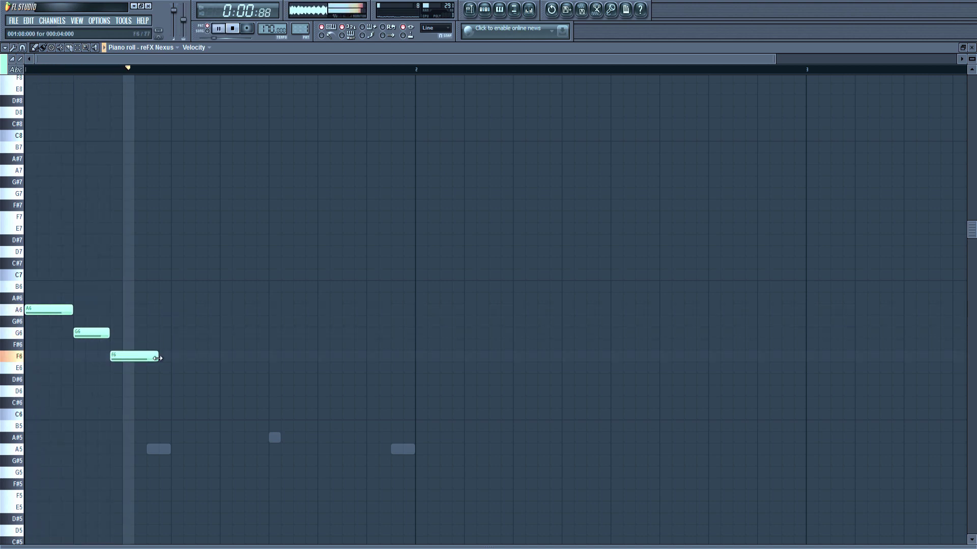
pyautogui.press('space')
# Rework the melody into four-step notes A7, A#7, E7 and F7, and duplicate the phrase to fill the rest of the bar
pyautogui.moveTo(93, 337); pyautogui.dragTo(54, 167)
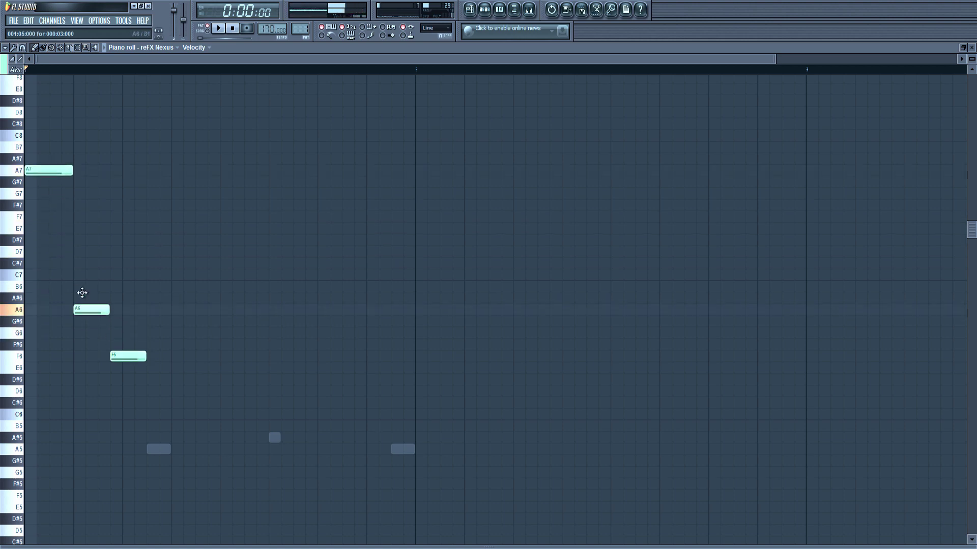
pyautogui.moveTo(85, 310); pyautogui.dragTo(96, 156)
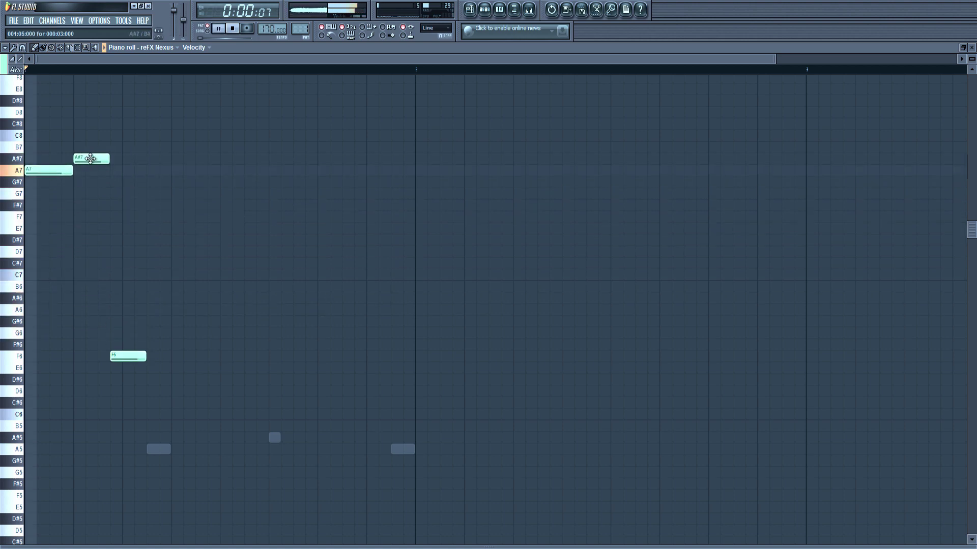
pyautogui.press('space')
pyautogui.moveTo(128, 356); pyautogui.dragTo(144, 222)
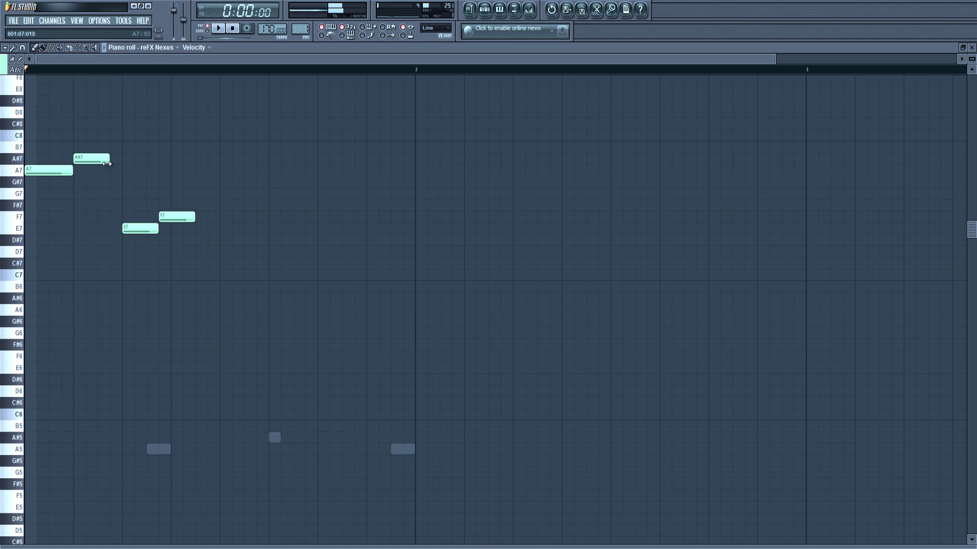
pyautogui.press('space')
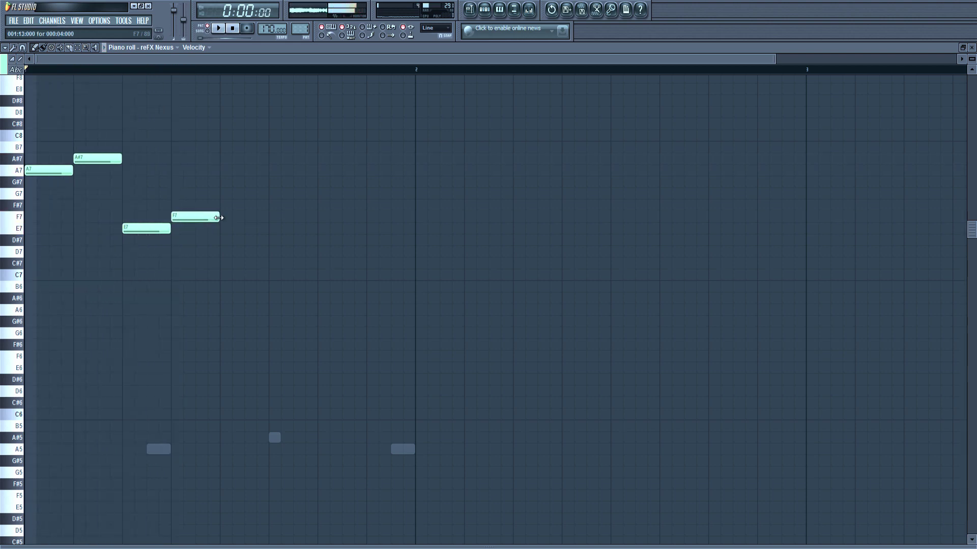
pyautogui.hotkey('ctrl', 'a')
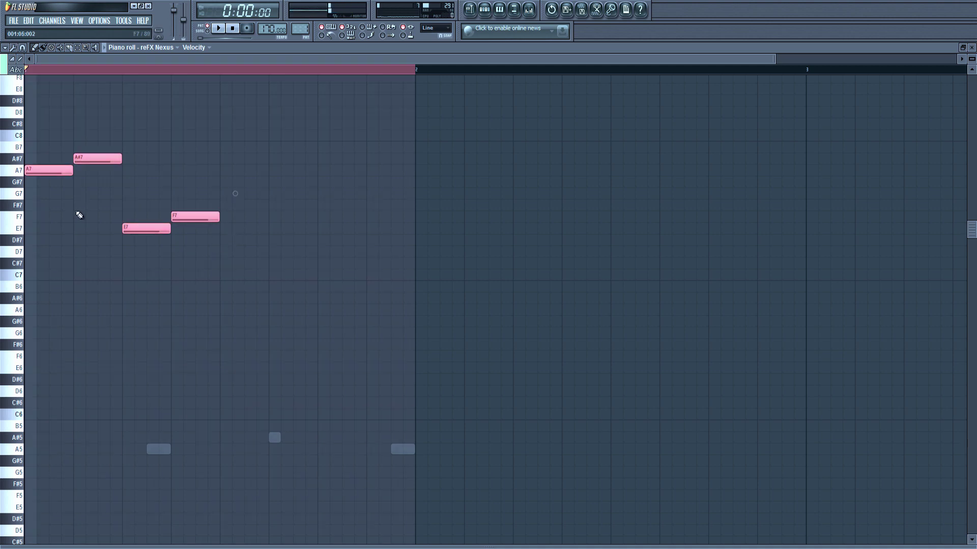
pyautogui.moveTo(60, 175); pyautogui.dragTo(256, 174)
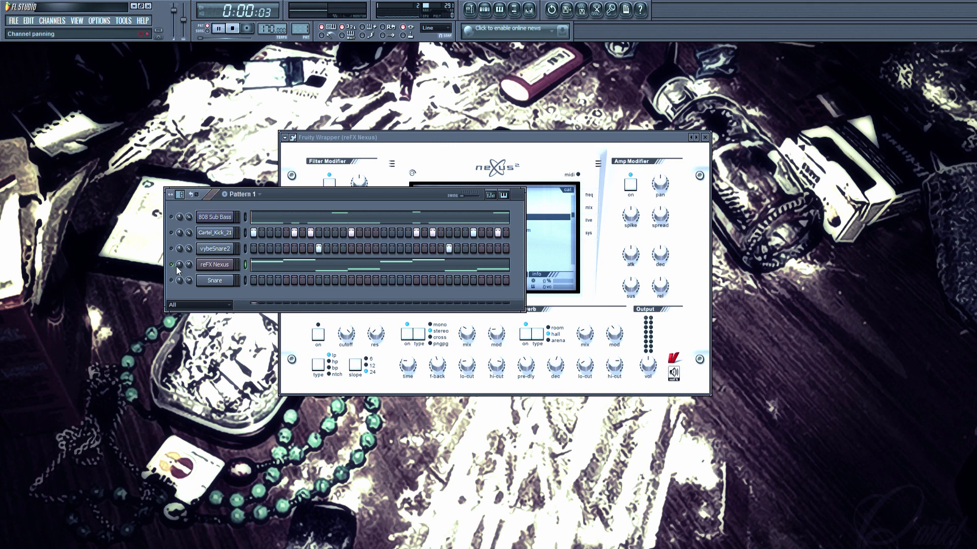
# Audition the Stratosphere pads PD Bellpad Warm, PD Mankind, PD Phantom Noize 1 and PD Oath against the playing melody
pyautogui.click(619, 151)
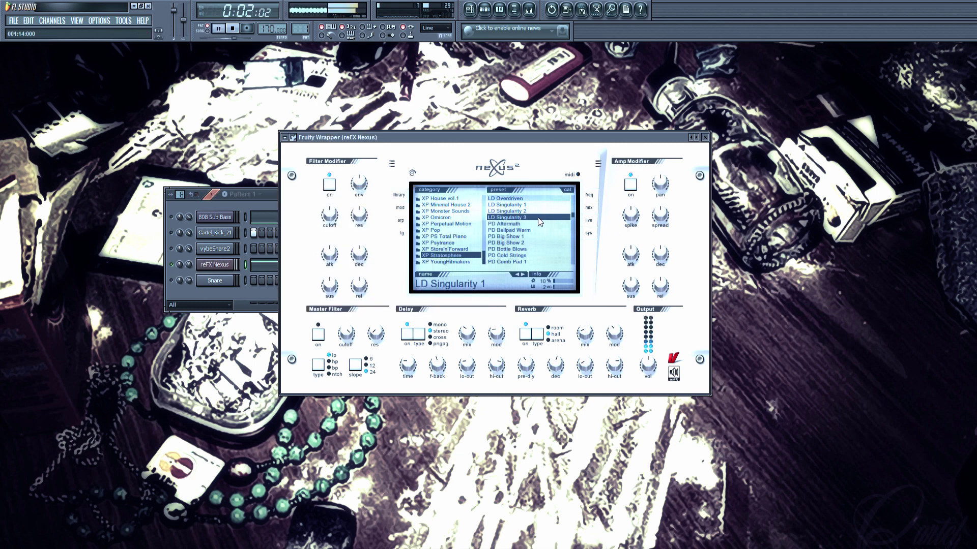
pyautogui.click(523, 231)
pyautogui.scroll(-3, 523, 234)
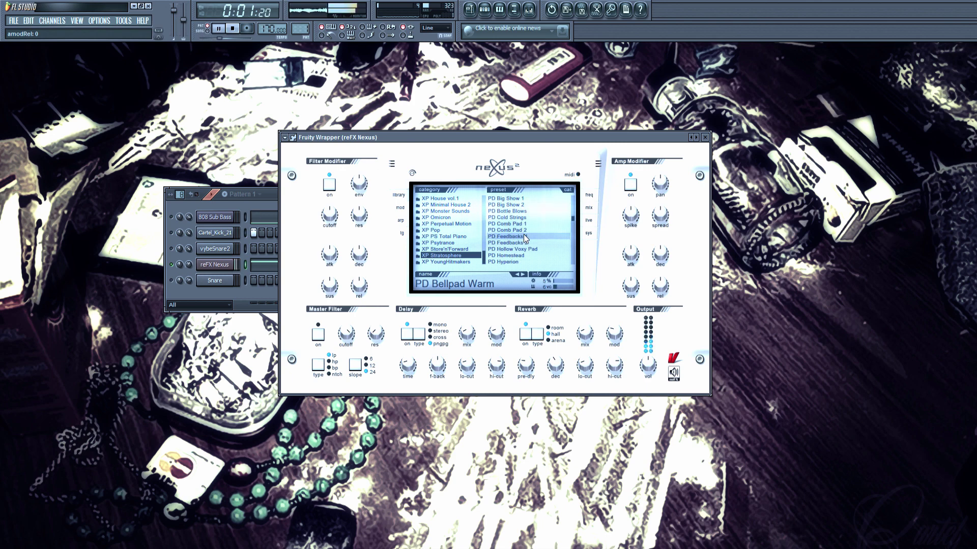
pyautogui.click(523, 236)
pyautogui.scroll(-2, 529, 250)
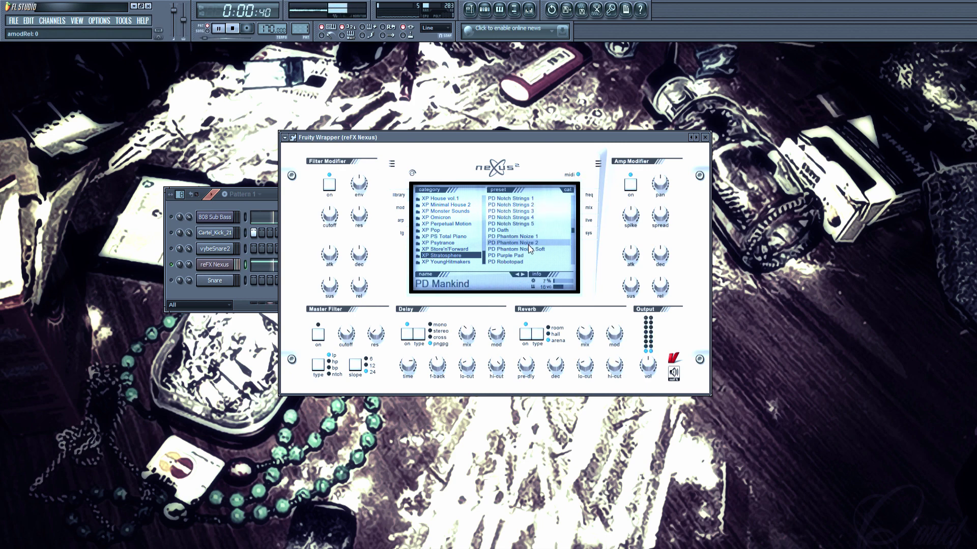
pyautogui.click(529, 236)
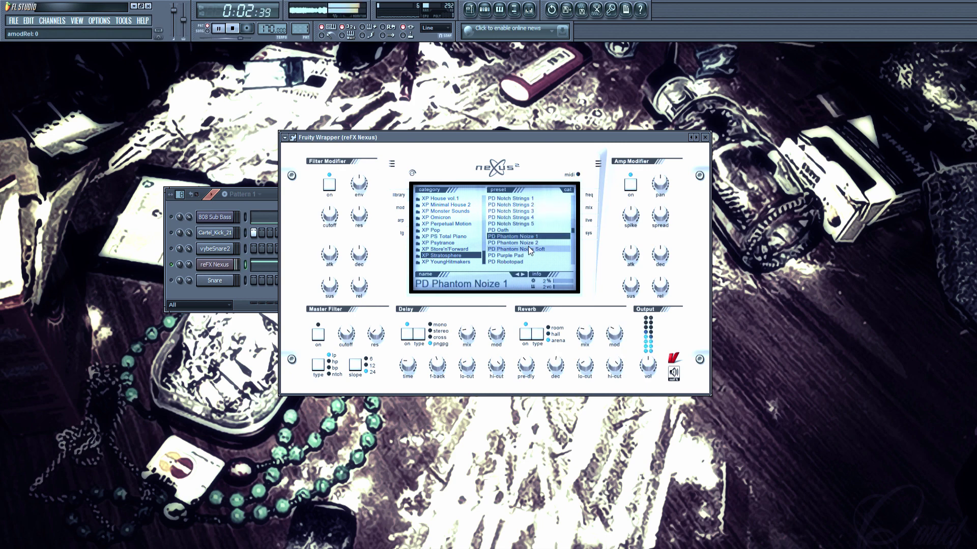
pyautogui.click(529, 230)
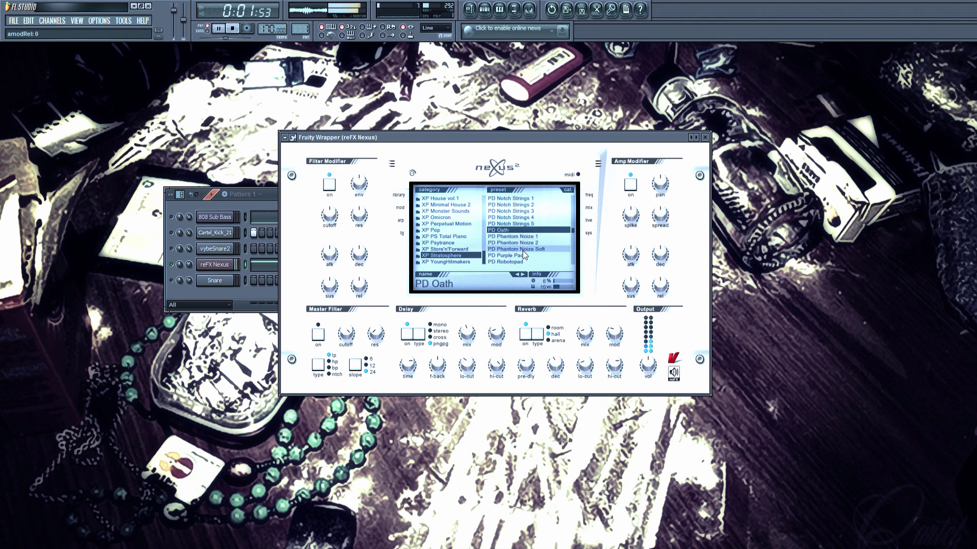
# Audition PD Purple Pad, PD Tubular Pad and PD Wavetable Pad 7 with the melody playing
pyautogui.click(523, 249)
pyautogui.click(527, 256)
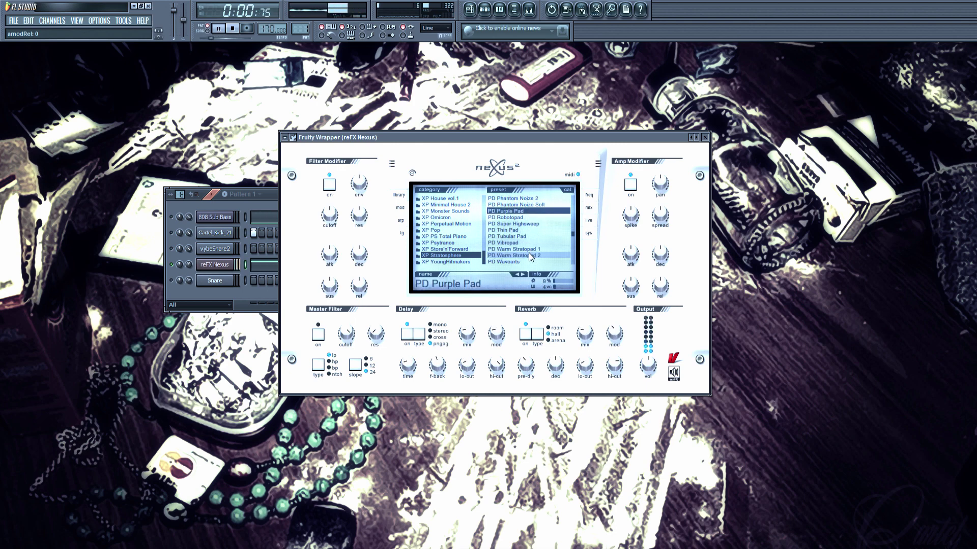
pyautogui.click(535, 236)
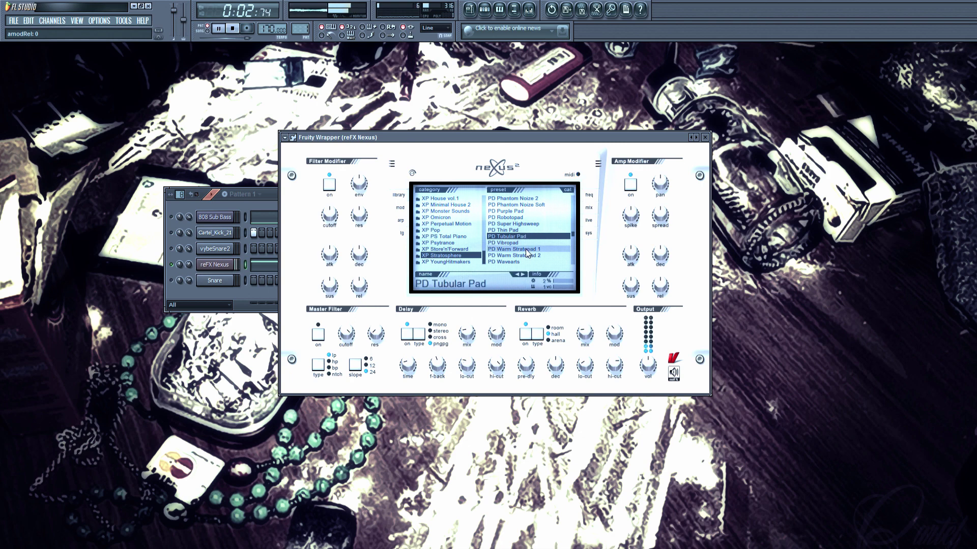
pyautogui.scroll(-3, 524, 252)
pyautogui.click(524, 251)
pyautogui.scroll(-3, 524, 251)
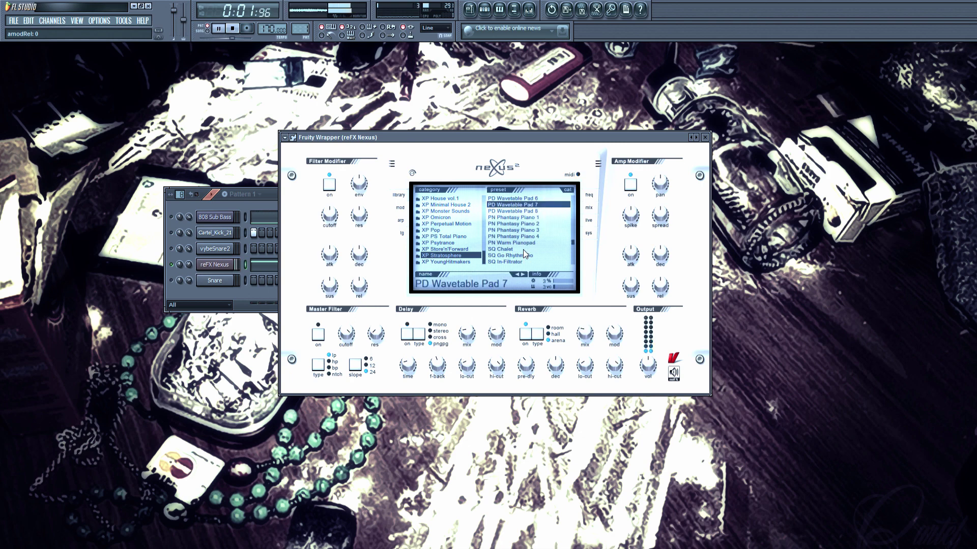
# Audition the Stratosphere presets SQ Vocoder Sequence, SY Fontaine and SY Peeno Chime against the playing melody
pyautogui.scroll(-3, 523, 249)
pyautogui.click(523, 249)
pyautogui.scroll(-3, 523, 240)
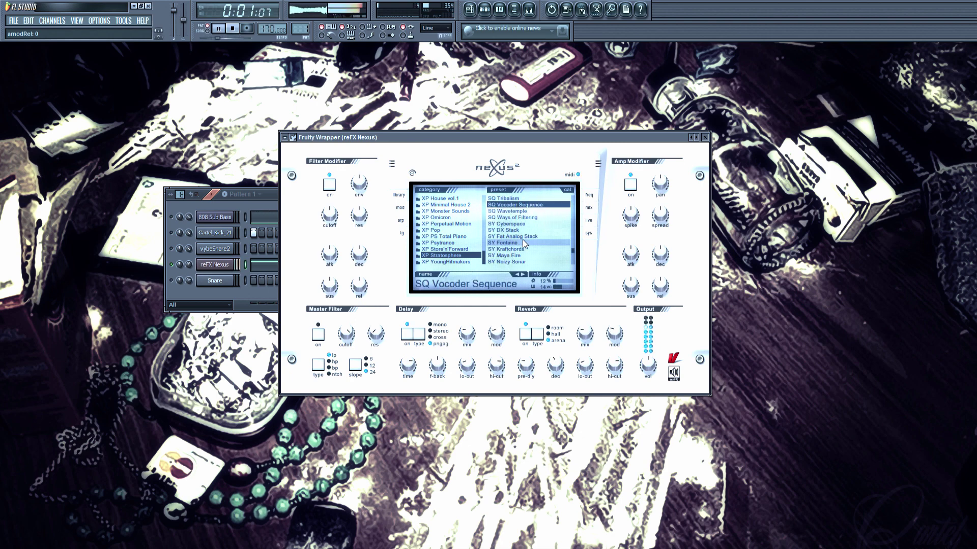
pyautogui.click(523, 242)
pyautogui.scroll(-1, 524, 239)
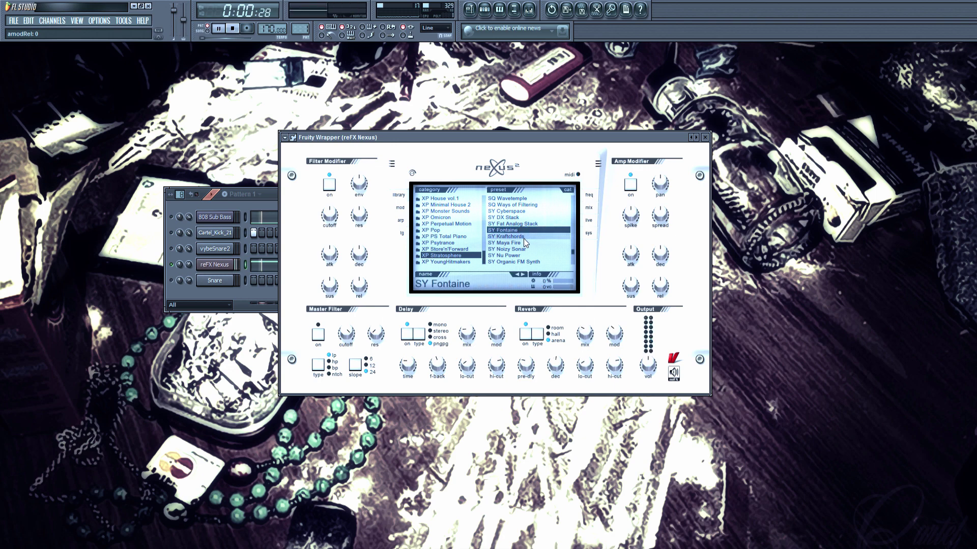
pyautogui.click(523, 237)
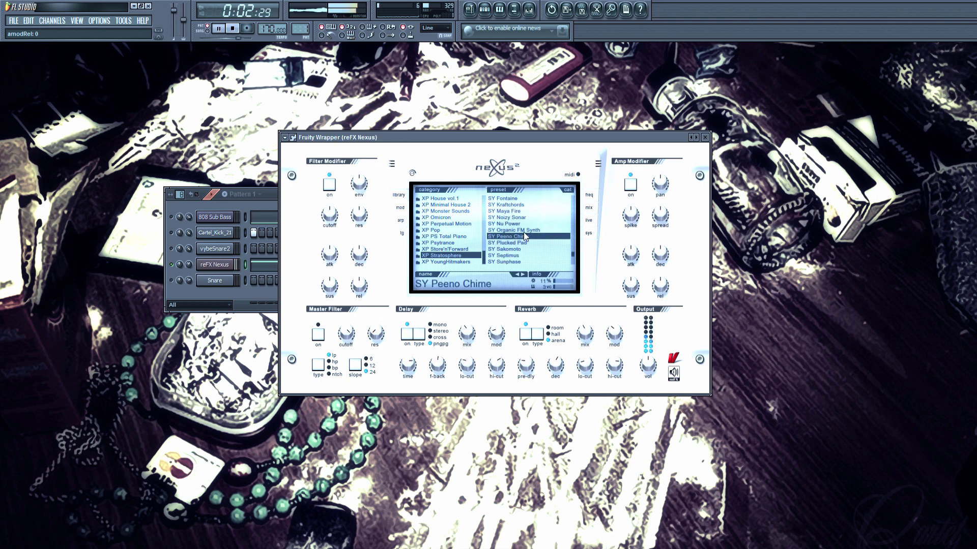
# Load the SY Fontaine preset for the melody and close the Nexus editor
pyautogui.scroll(2, 521, 234)
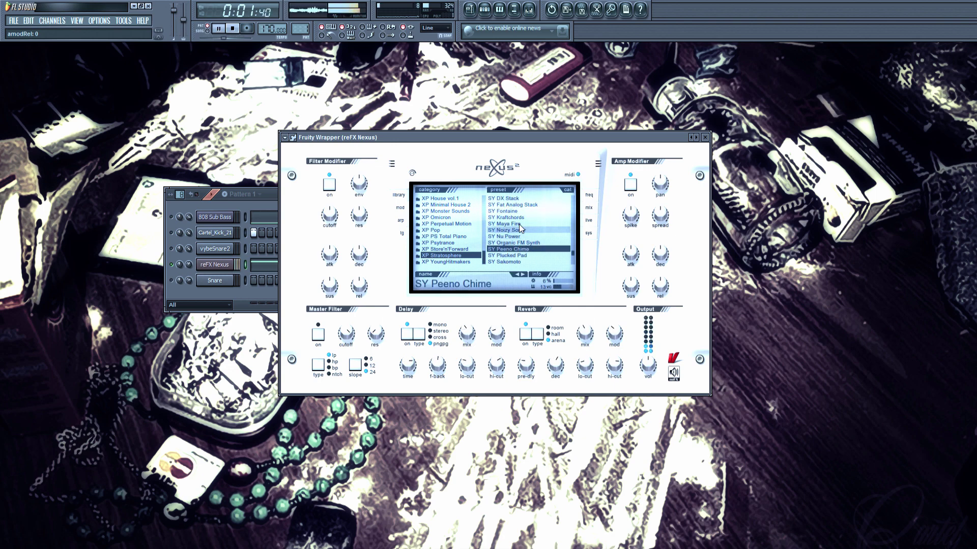
pyautogui.click(517, 217)
pyautogui.click(514, 211)
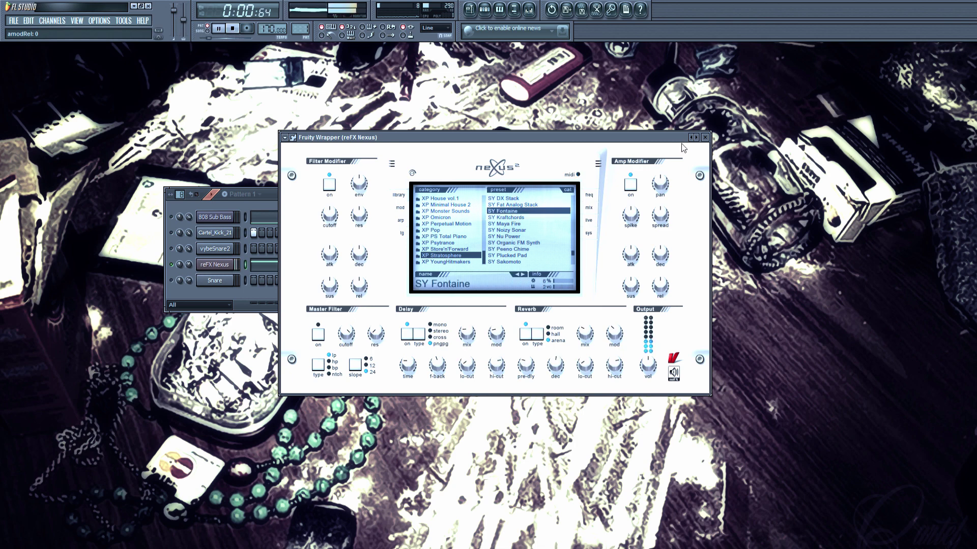
pyautogui.click(705, 137)
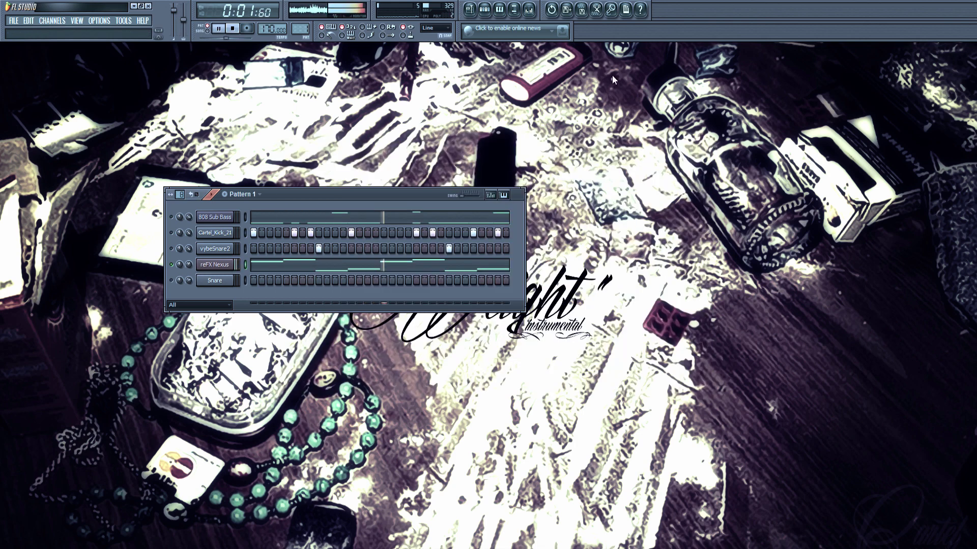
# Route the reFX Nexus channel to mixer insert 18
pyautogui.click(529, 12)
pyautogui.click(453, 428)
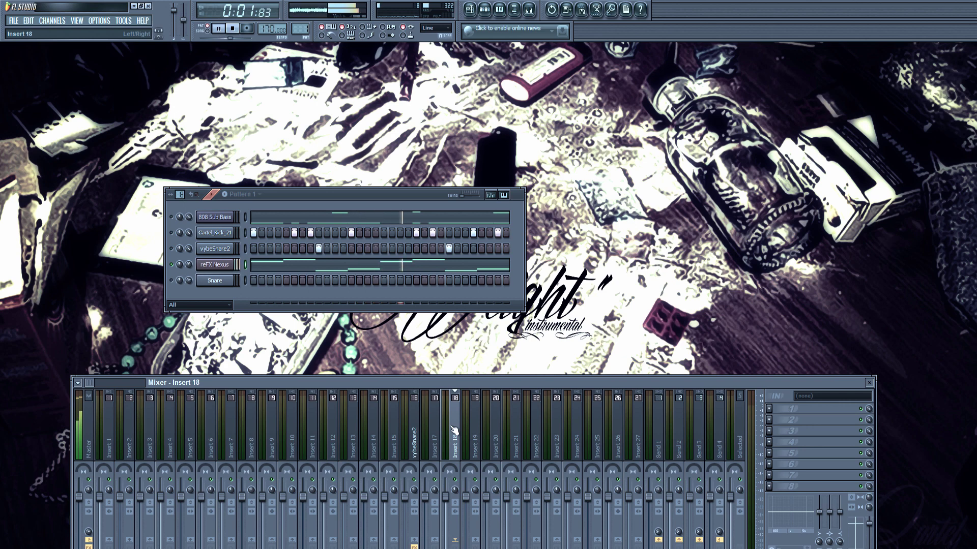
pyautogui.hotkey('ctrl', 'l')
# Load Gross Beat in the first effect slot of the Nexus insert and move its window clear of the channel rack
pyautogui.click(768, 409)
pyautogui.moveTo(781, 355)
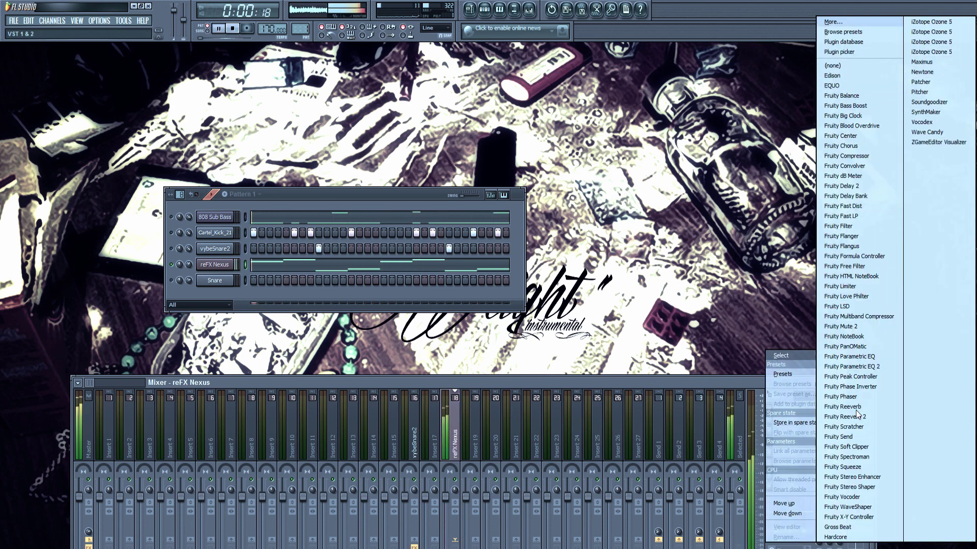
pyautogui.click(837, 527)
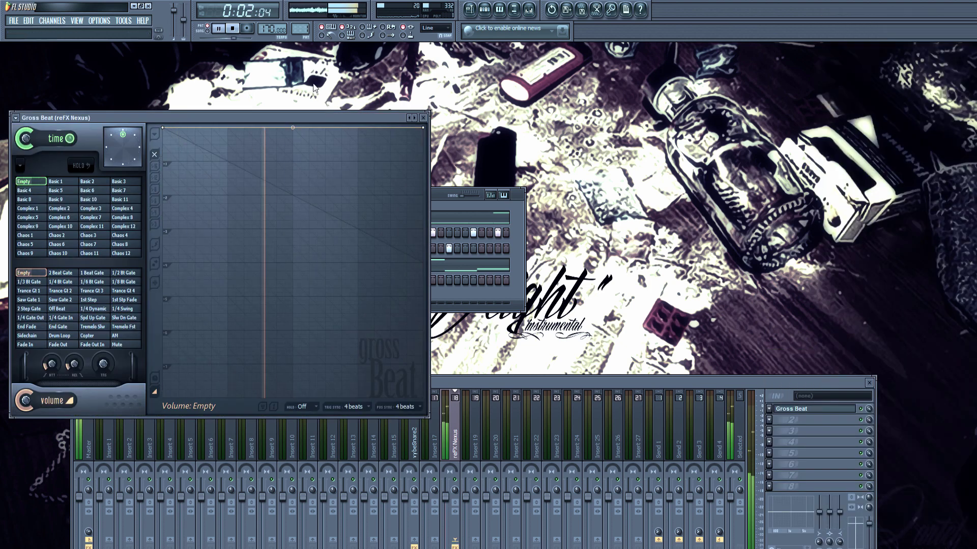
pyautogui.moveTo(310, 116); pyautogui.dragTo(715, 74)
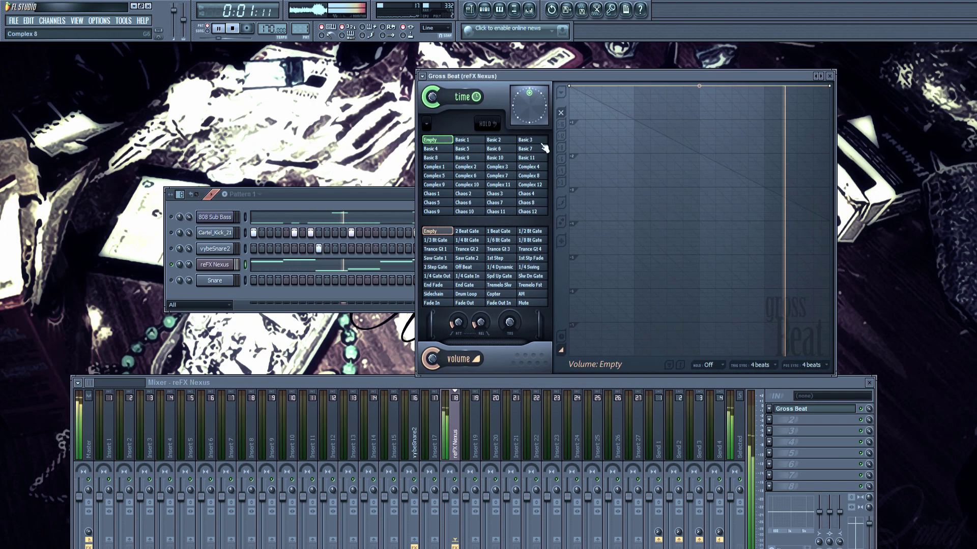
# Switch Gross Beat to its next preset bank, try 1/2 Speed, then set the time pattern to Slow Tripplet and close the editor
pyautogui.click(824, 82)
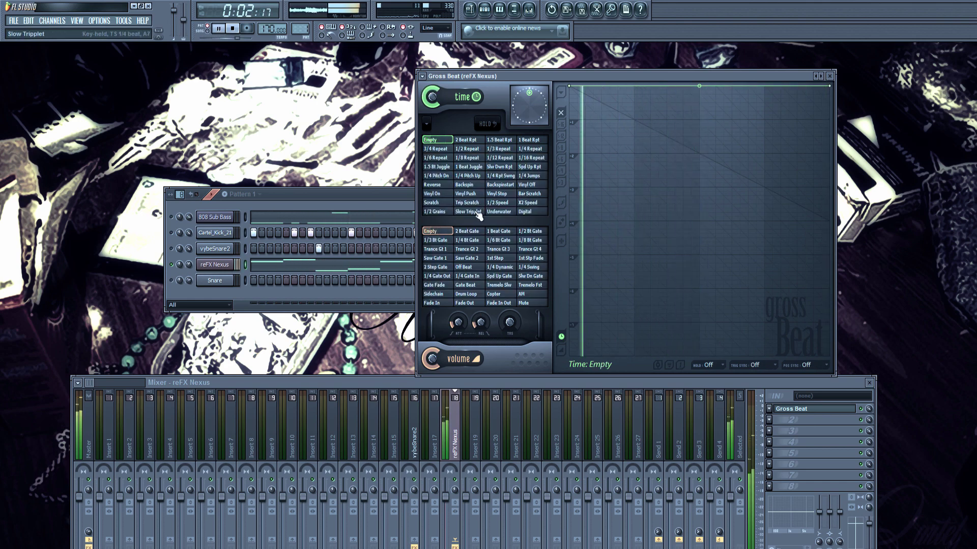
pyautogui.click(499, 204)
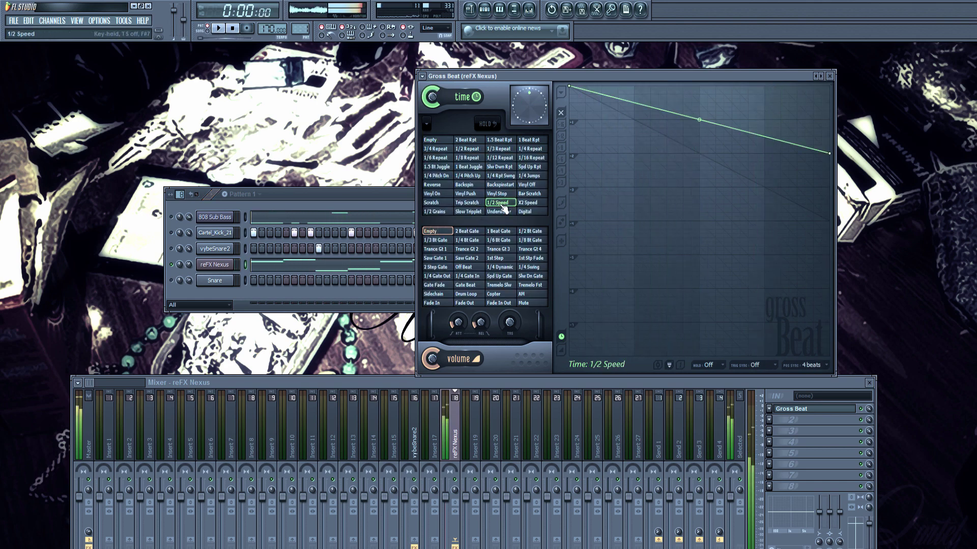
pyautogui.click(480, 212)
pyautogui.press('space')
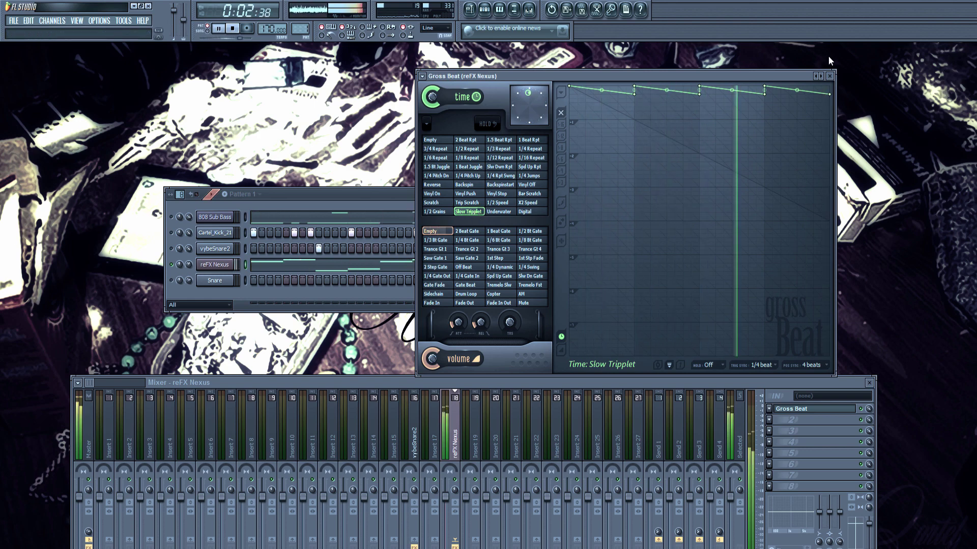
pyautogui.click(830, 76)
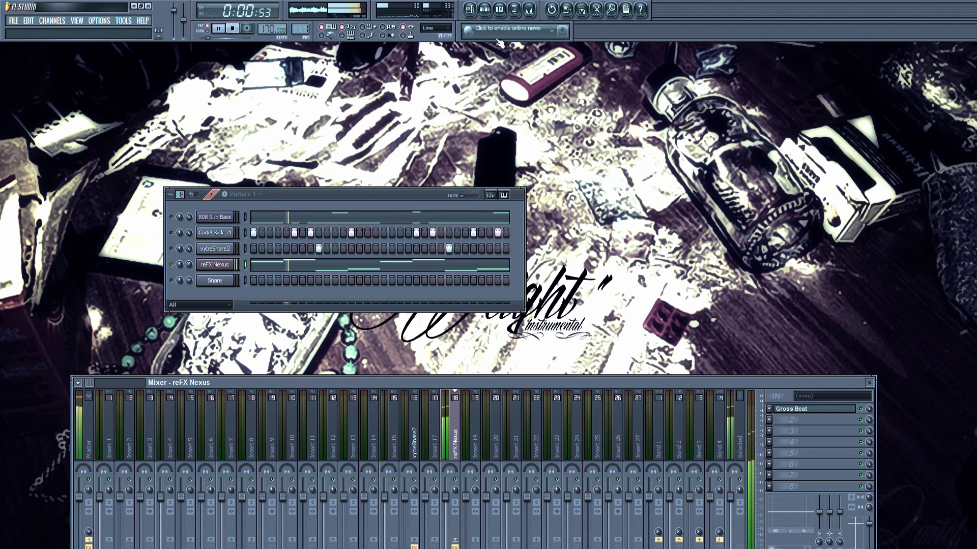
# Add a second Gross Beat in slot 2 and try the time patterns Chaos 7, Chaos 3 and Chaos 2
pyautogui.click(769, 420)
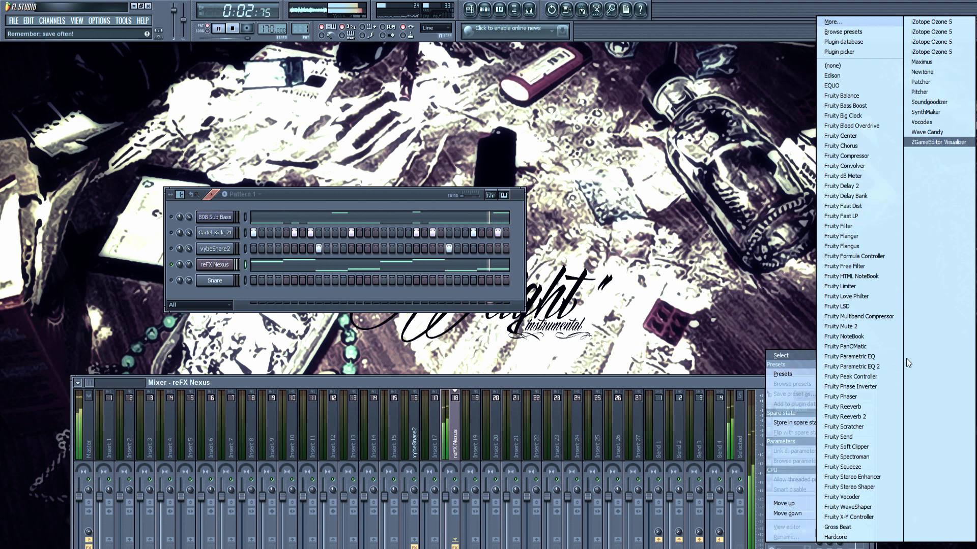
pyautogui.click(871, 527)
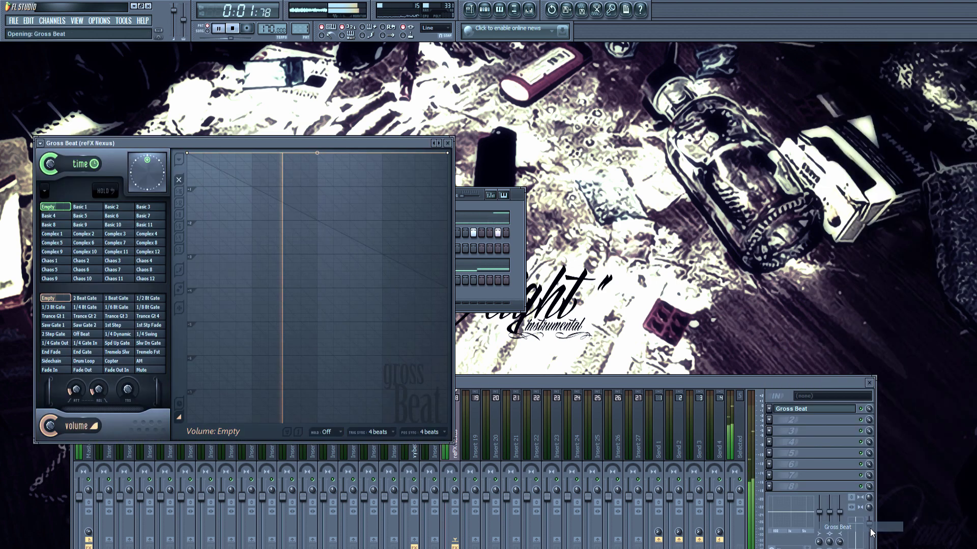
pyautogui.moveTo(223, 147); pyautogui.dragTo(555, 89)
pyautogui.click(419, 213)
pyautogui.click(444, 212)
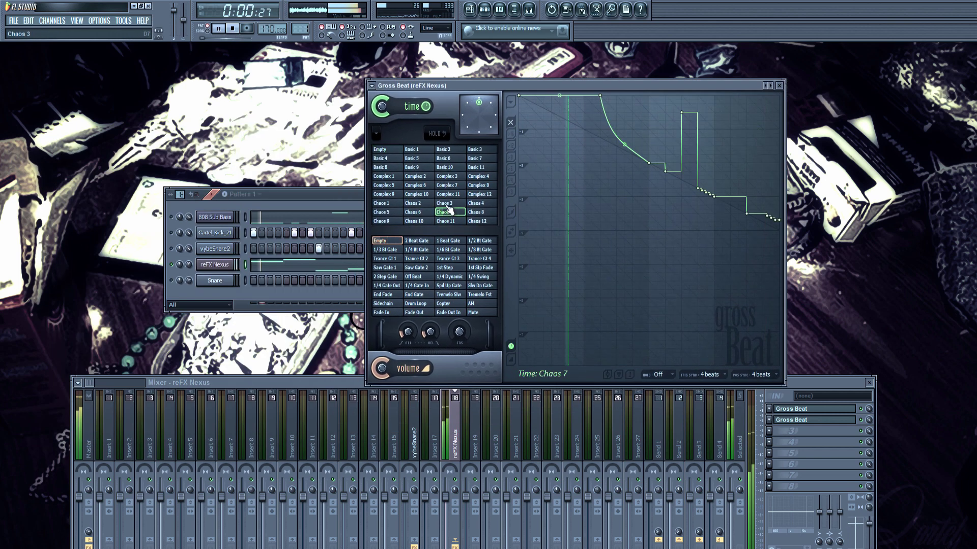
pyautogui.click(444, 203)
pyautogui.click(413, 203)
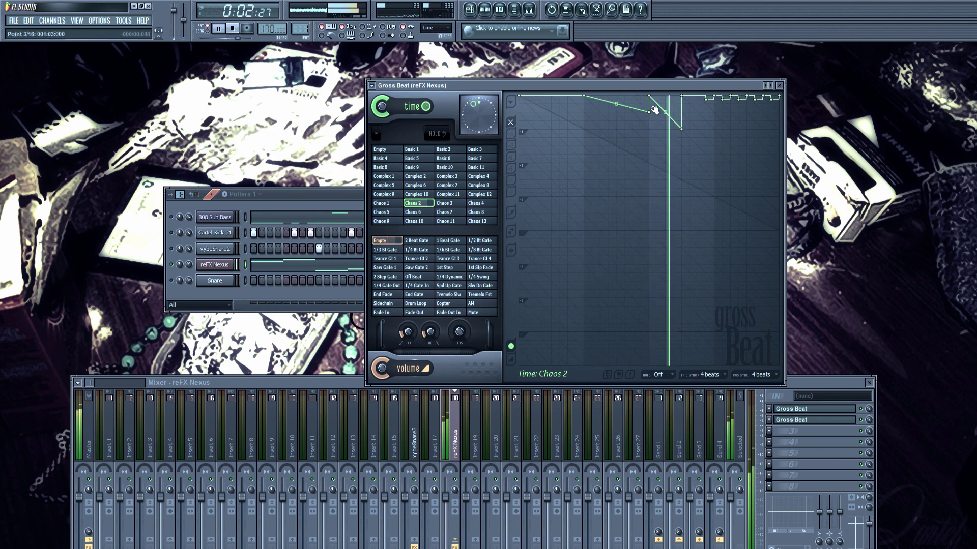
# Flatten the Chaos 2 time envelope except for the third-beat dip, and try widening the end of that dip
pyautogui.moveTo(649, 112); pyautogui.dragTo(776, 92)
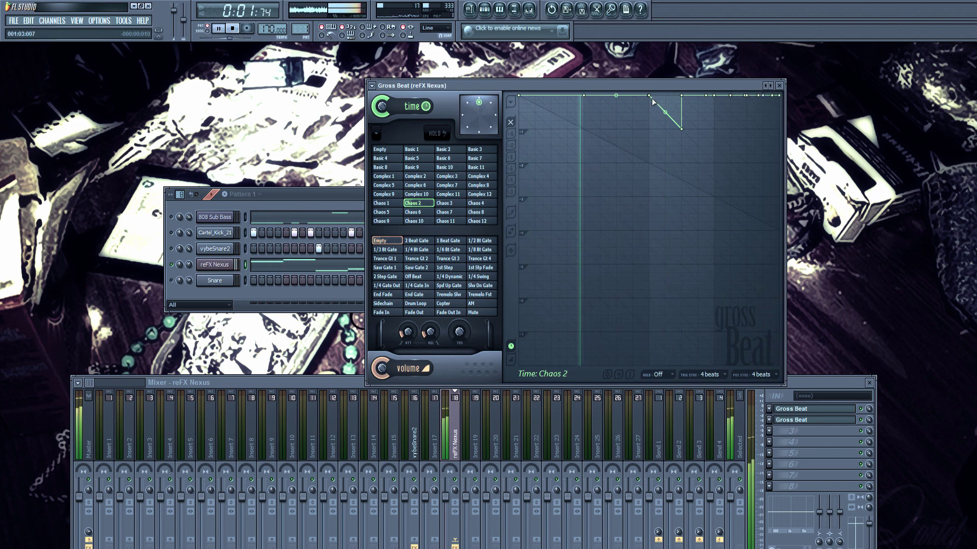
pyautogui.click(602, 96)
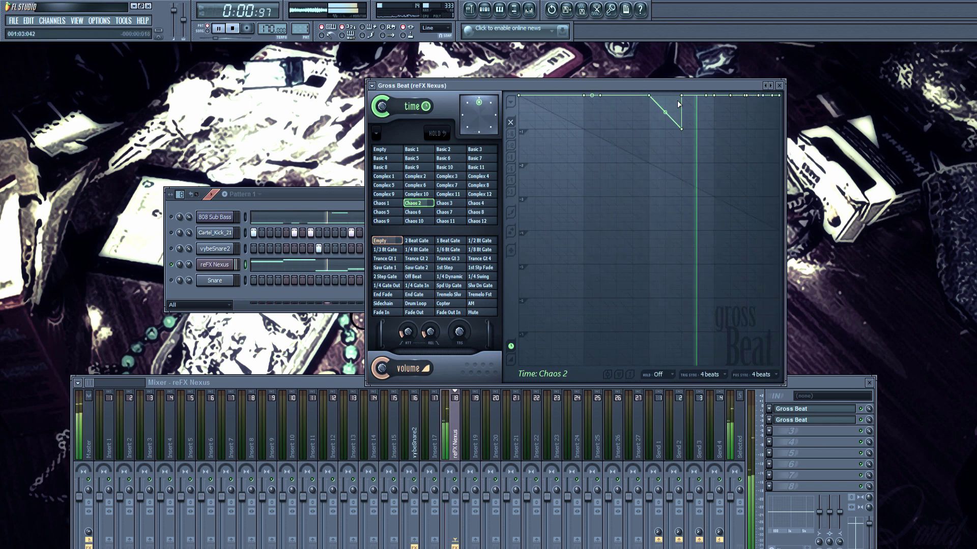
pyautogui.moveTo(682, 96); pyautogui.dragTo(709, 95)
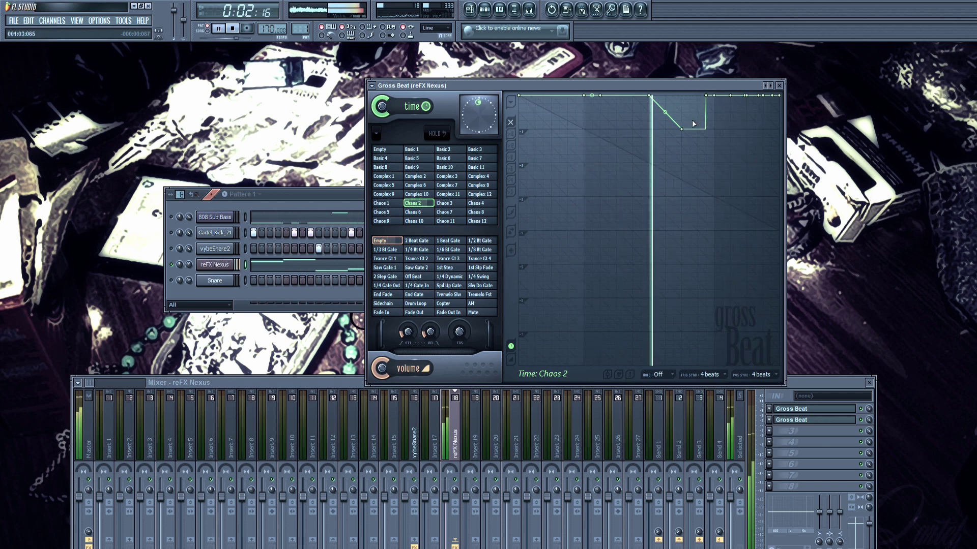
pyautogui.moveTo(682, 129)
pyautogui.mouseDown()
pyautogui.moveTo(707, 130)
pyautogui.moveTo(685, 129)
pyautogui.mouseUp()
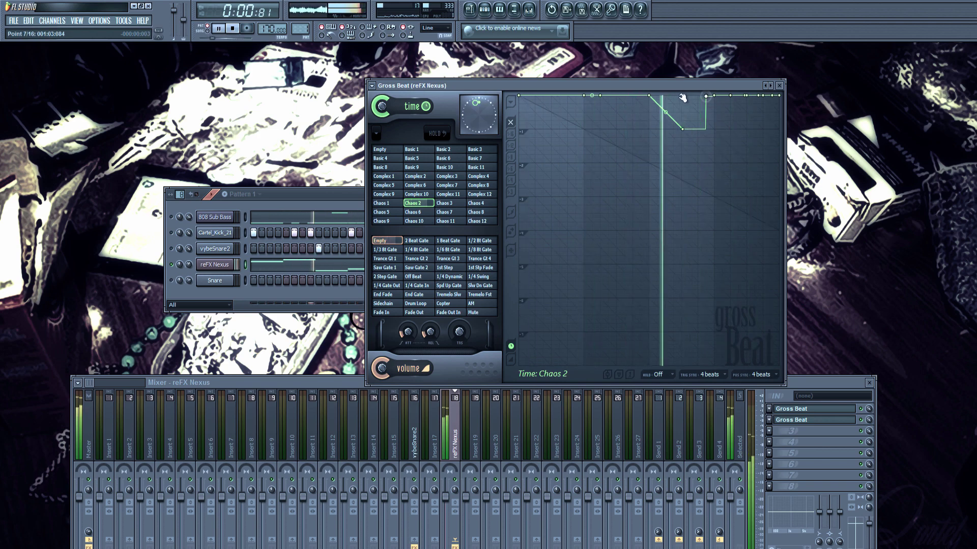
pyautogui.moveTo(707, 96)
pyautogui.mouseDown()
pyautogui.moveTo(711, 110)
pyautogui.moveTo(682, 96)
pyautogui.moveTo(713, 98)
pyautogui.moveTo(716, 89)
pyautogui.mouseUp()
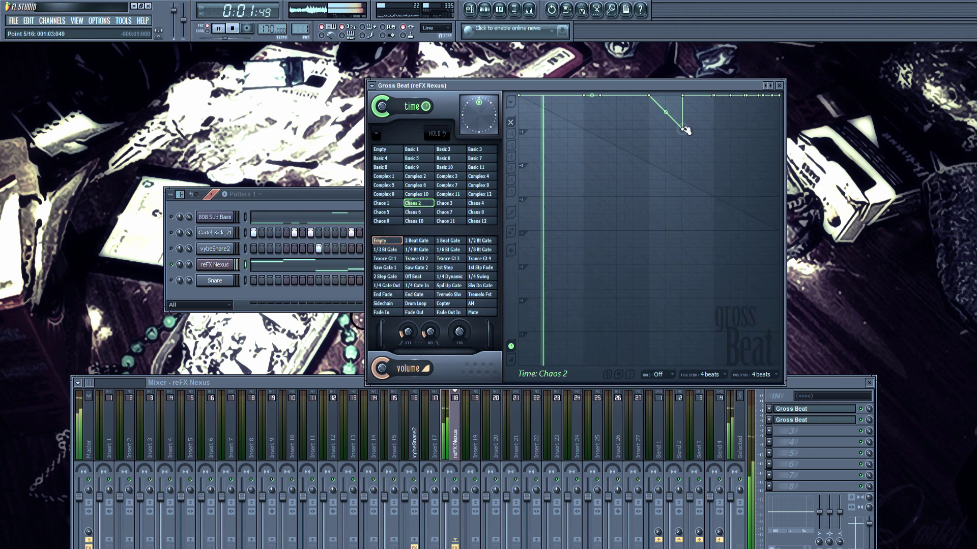
# Try reshaping the third-beat dip by shifting its points and bending its curve, and close the second Gross Beat editor
pyautogui.press('space')
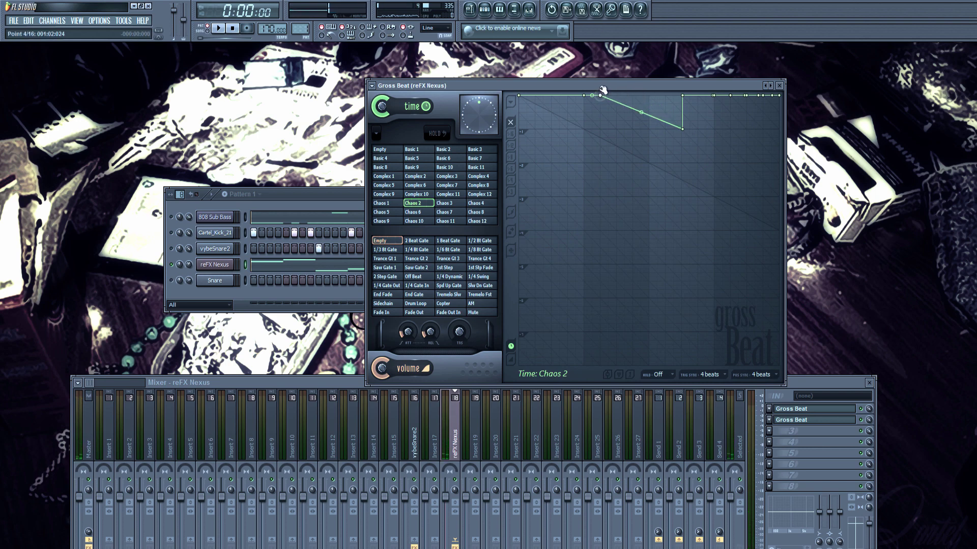
pyautogui.press('space')
pyautogui.moveTo(603, 91); pyautogui.dragTo(650, 92)
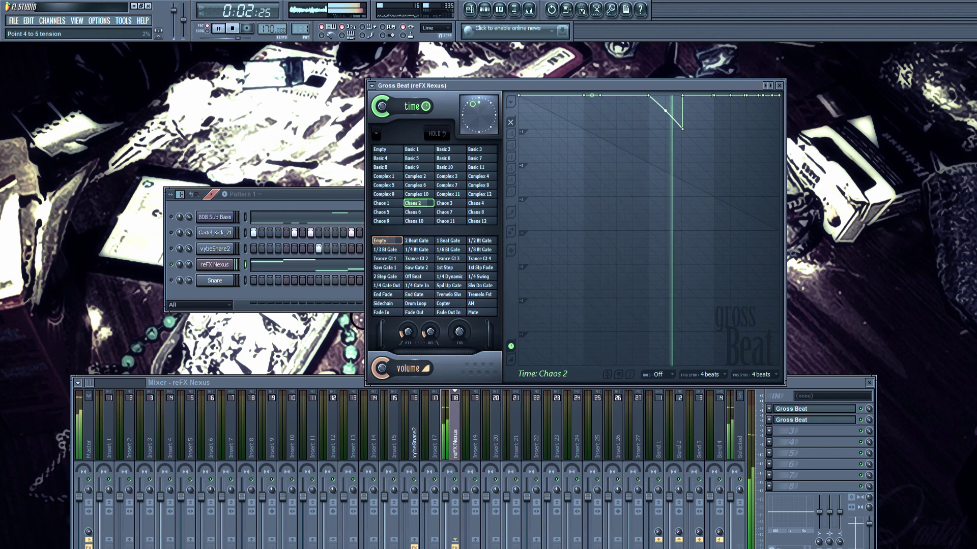
pyautogui.moveTo(666, 110); pyautogui.dragTo(688, 96)
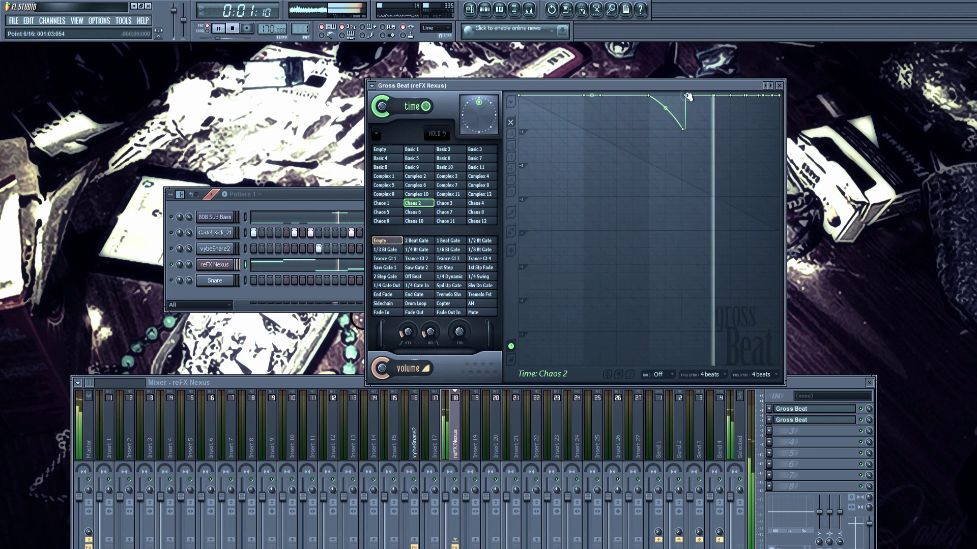
pyautogui.rightClick(684, 130)
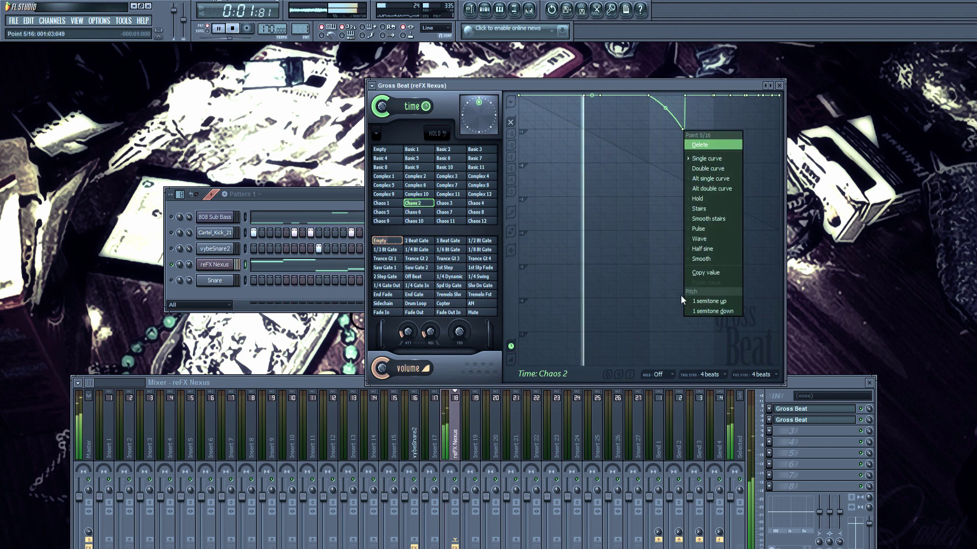
pyautogui.click(814, 420)
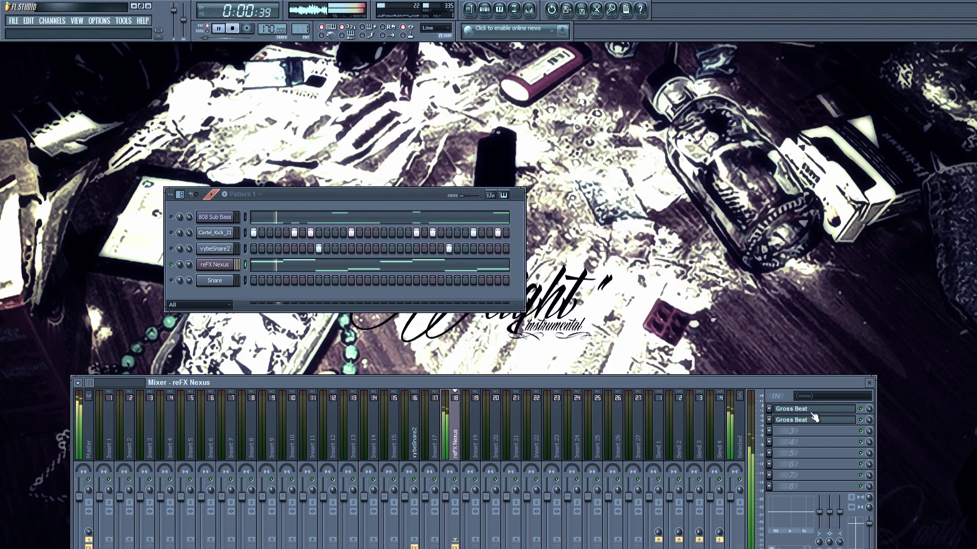
# Replace slot 2 with a fresh Gross Beat set to Chaos 2, and flatten its time envelope except for the third-beat dip
pyautogui.click(769, 420)
pyautogui.moveTo(779, 345)
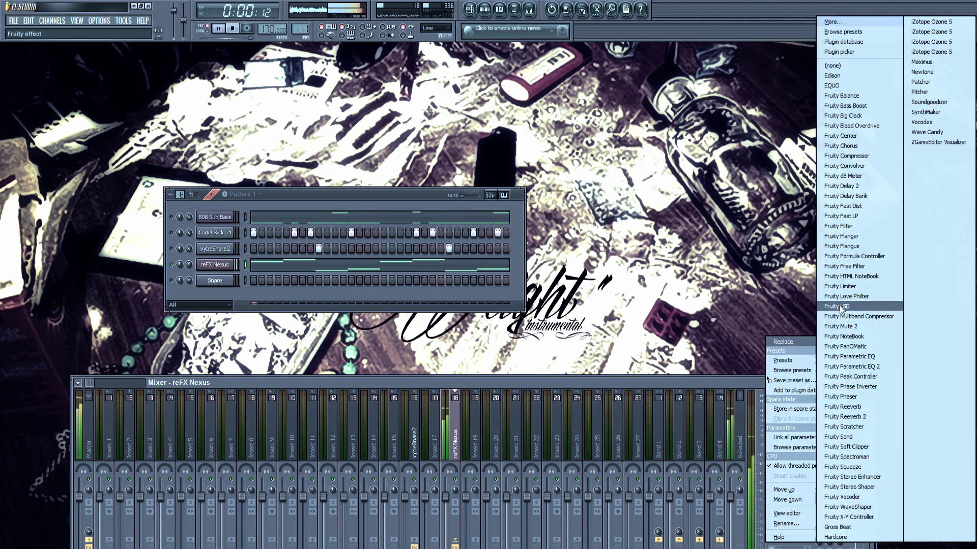
pyautogui.click(865, 526)
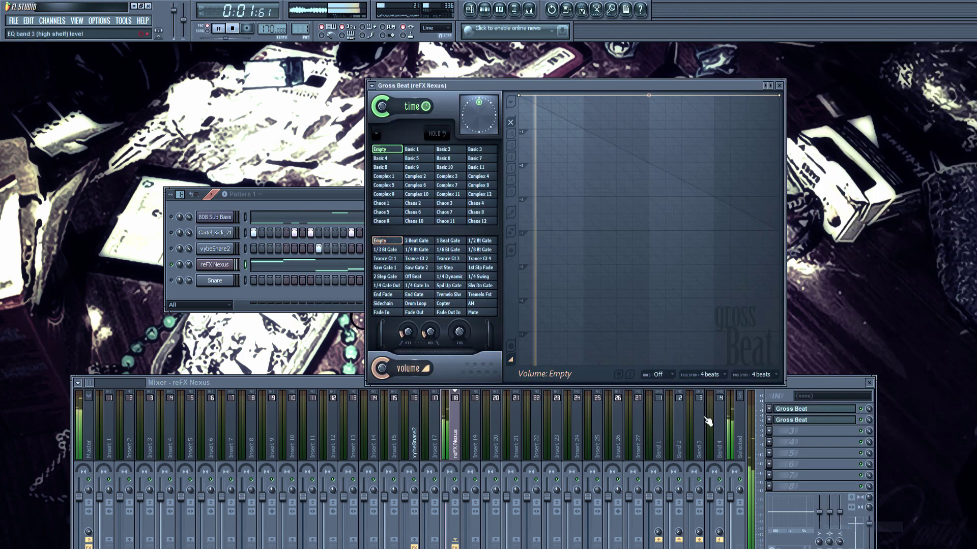
pyautogui.click(444, 203)
pyautogui.click(416, 204)
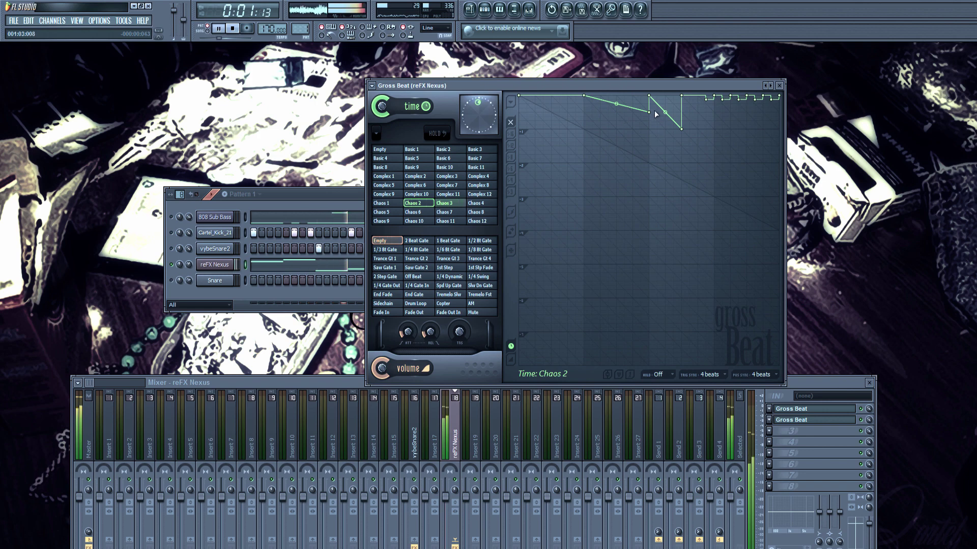
pyautogui.moveTo(649, 111); pyautogui.dragTo(772, 87)
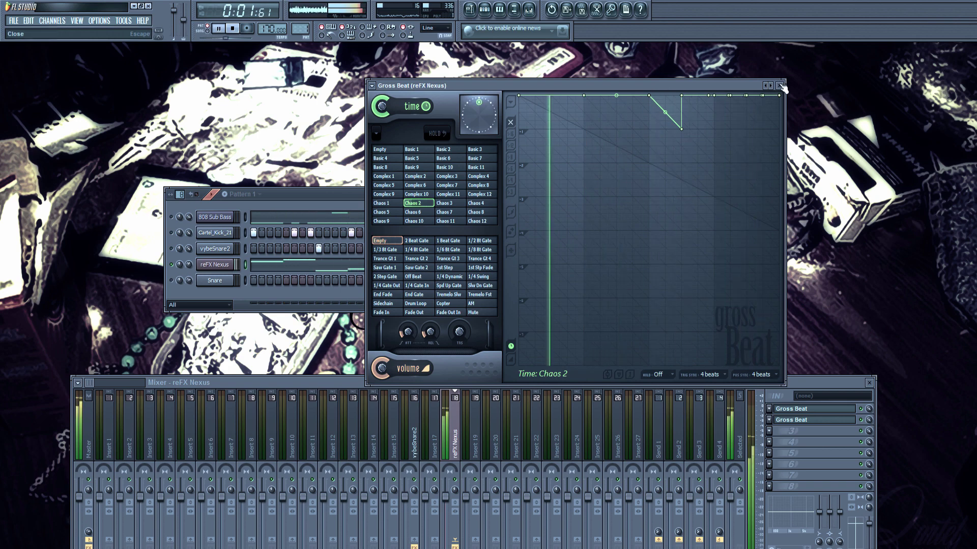
pyautogui.click(782, 86)
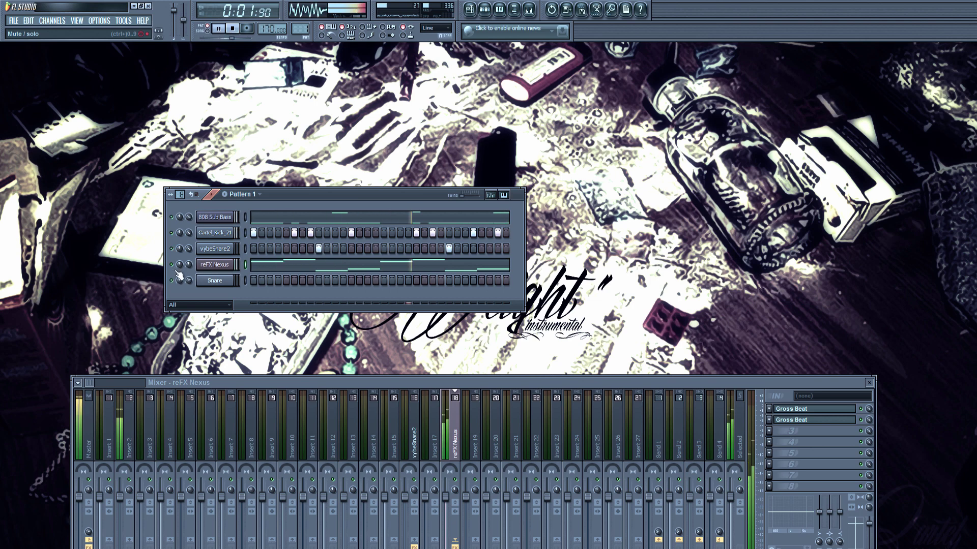
# Close the mixer, reposition the channel rack and reopen the reFX Nexus editor
pyautogui.click(871, 384)
pyautogui.moveTo(312, 198); pyautogui.dragTo(397, 154)
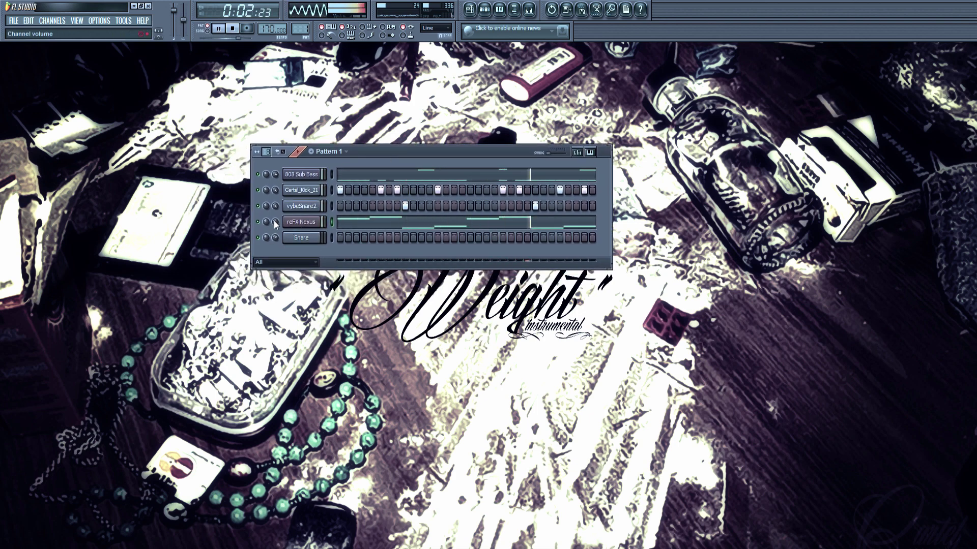
pyautogui.click(312, 224)
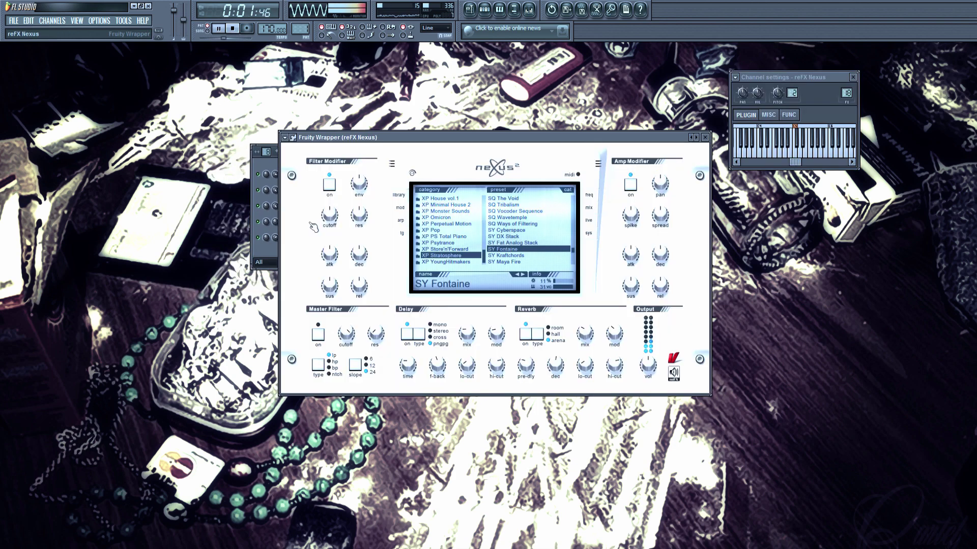
# Audition the XP Stratosphere presets SY Sunphase, VO Shodan Sings, SQ Vocoder Sequence and PN Warm Pianopad on the melody
pyautogui.scroll(-4, 526, 253)
pyautogui.click(525, 242)
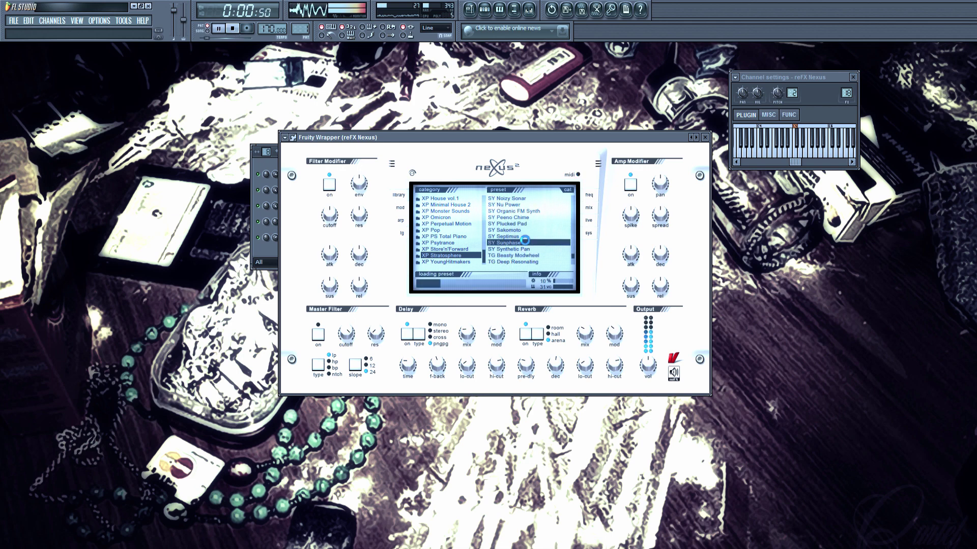
pyautogui.scroll(-3, 525, 241)
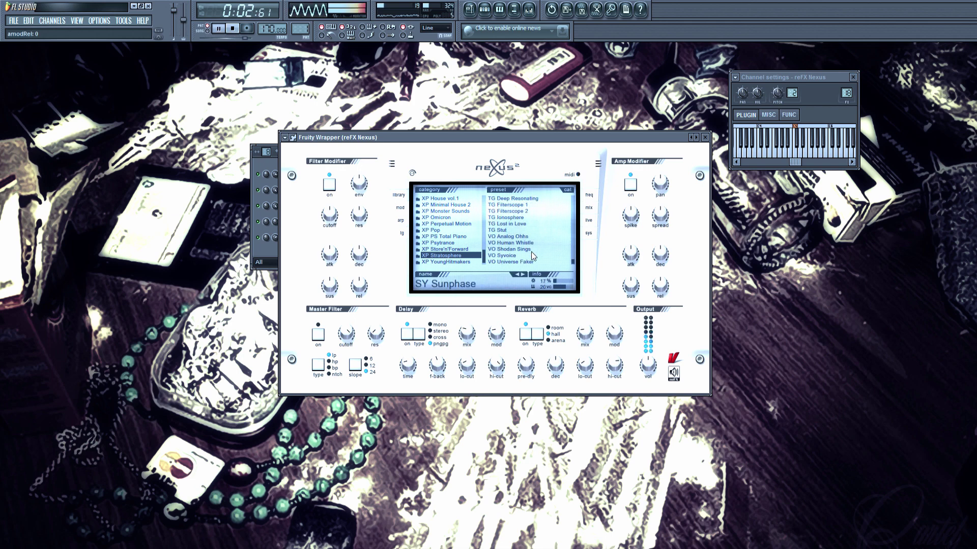
pyautogui.click(532, 250)
pyautogui.scroll(5, 531, 251)
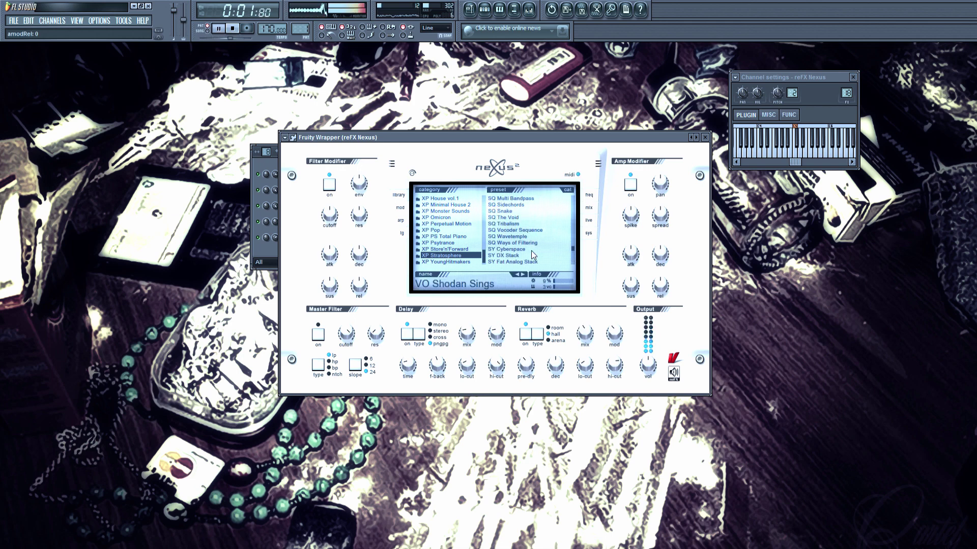
pyautogui.click(526, 230)
pyautogui.scroll(3, 526, 232)
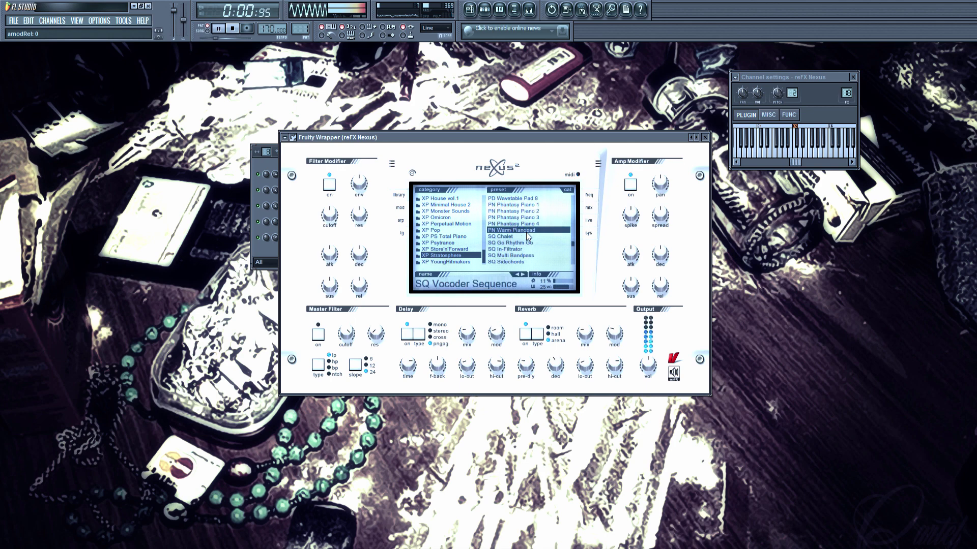
pyautogui.click(526, 230)
# Audition the Stratosphere presets SQ Snake, SY Fat Analog Stack and SY Maya Fire on the melody
pyautogui.scroll(-2, 522, 236)
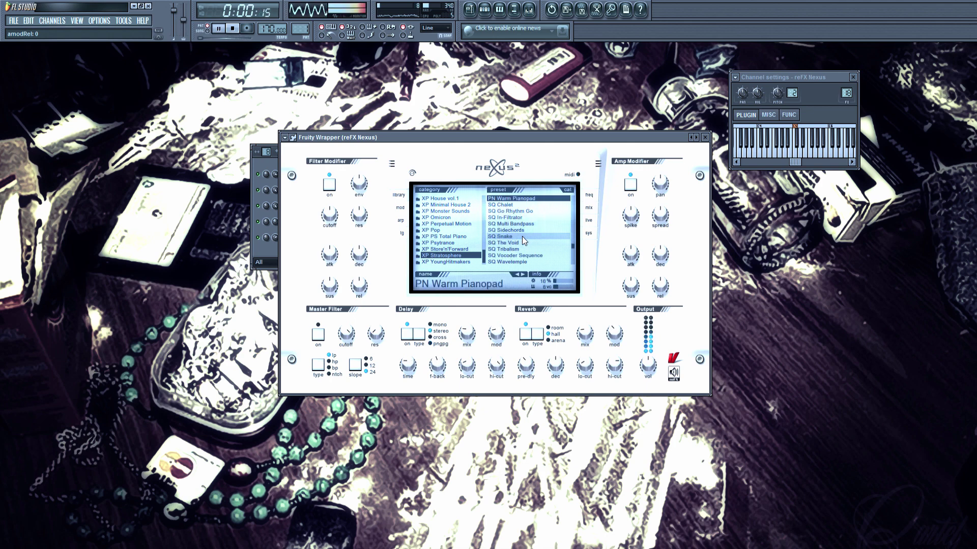
pyautogui.click(522, 237)
pyautogui.scroll(-3, 523, 247)
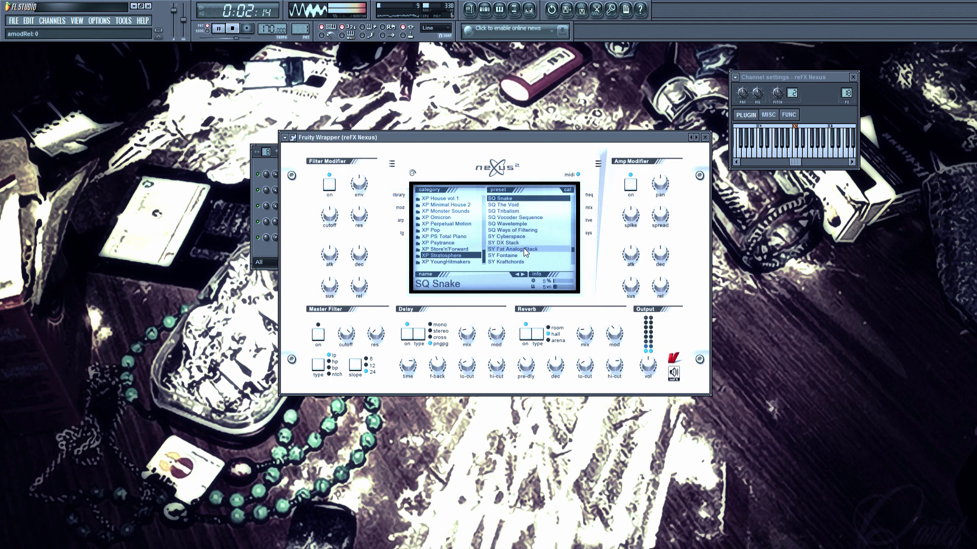
pyautogui.click(530, 231)
pyautogui.scroll(-1, 532, 237)
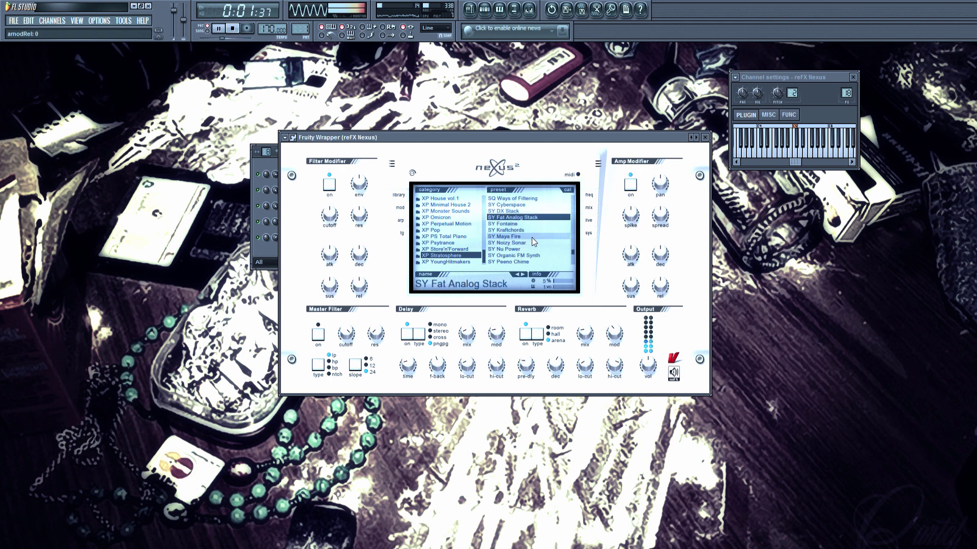
pyautogui.click(534, 224)
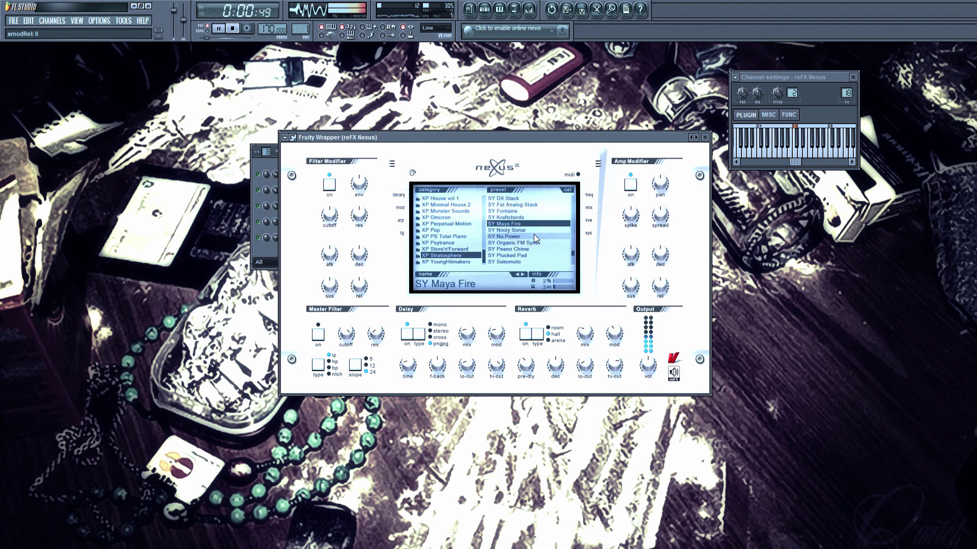
# Compare SY Plucked Pad and SY Nu Power, load SY Maya Fire, and close the Nexus editor and its channel settings
pyautogui.click(531, 254)
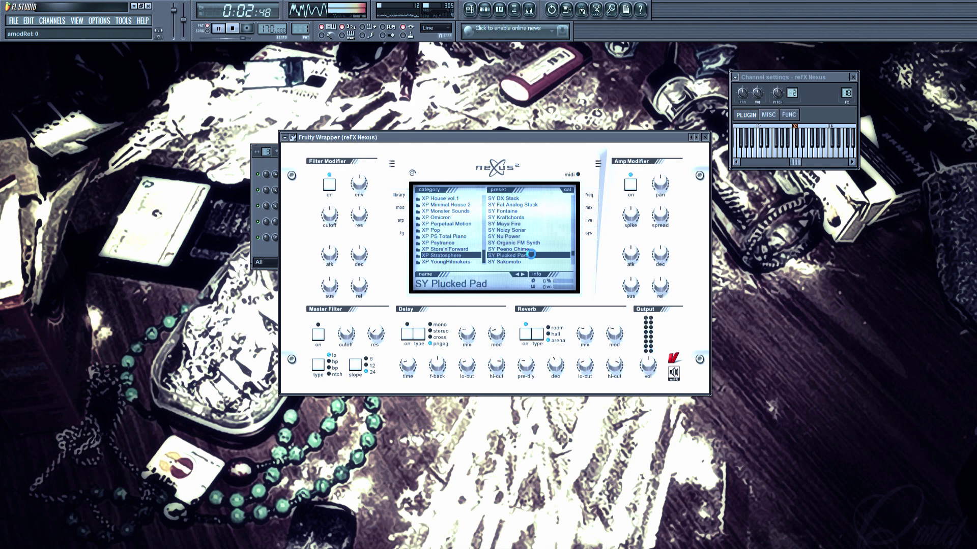
pyautogui.click(532, 235)
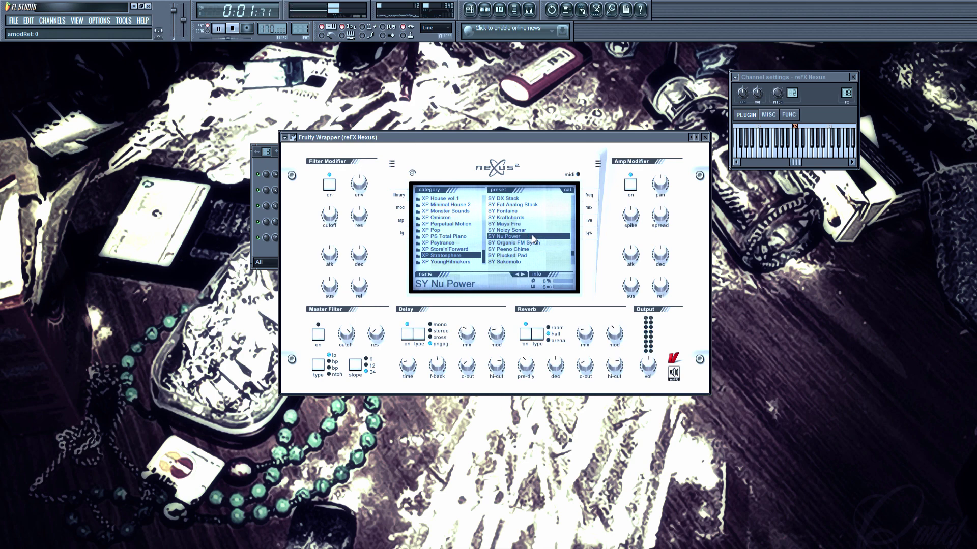
pyautogui.click(534, 230)
pyautogui.click(536, 224)
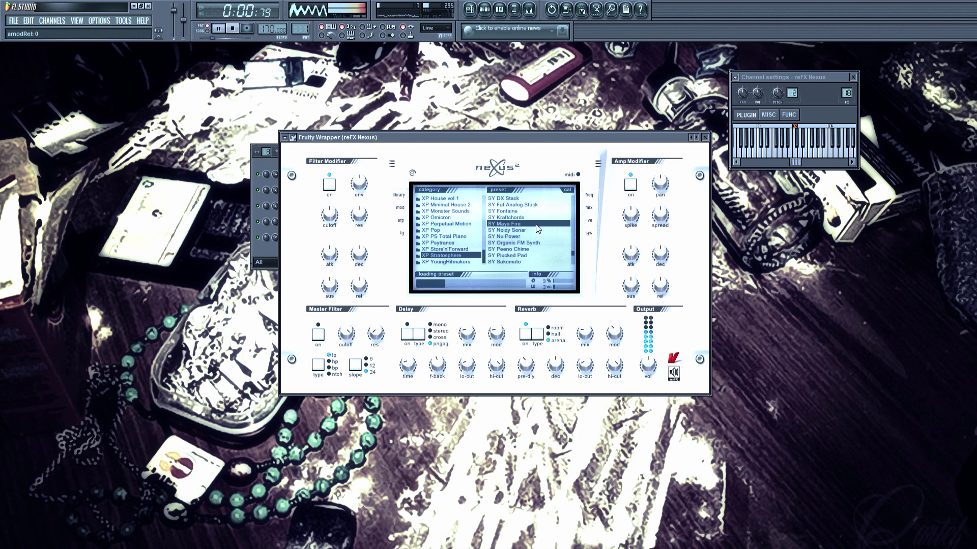
pyautogui.click(705, 138)
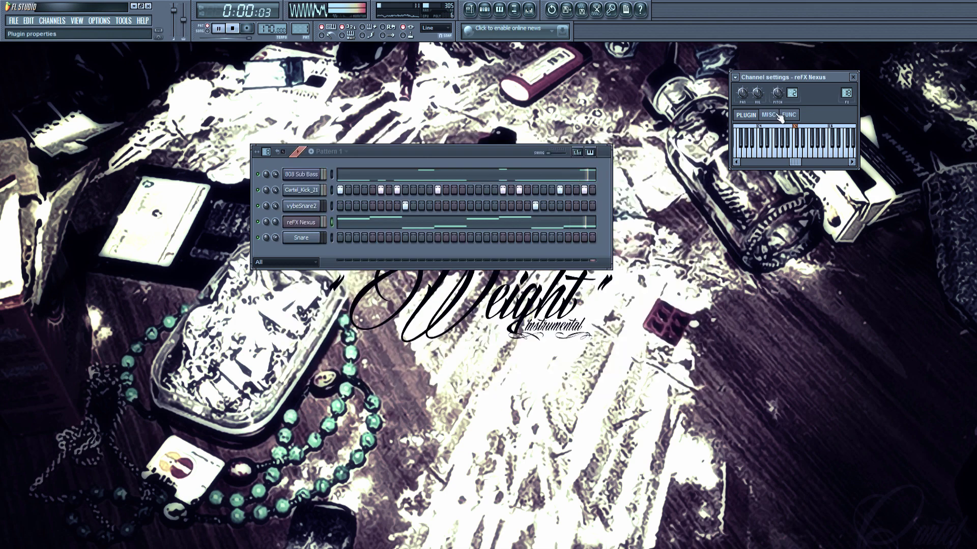
pyautogui.click(852, 77)
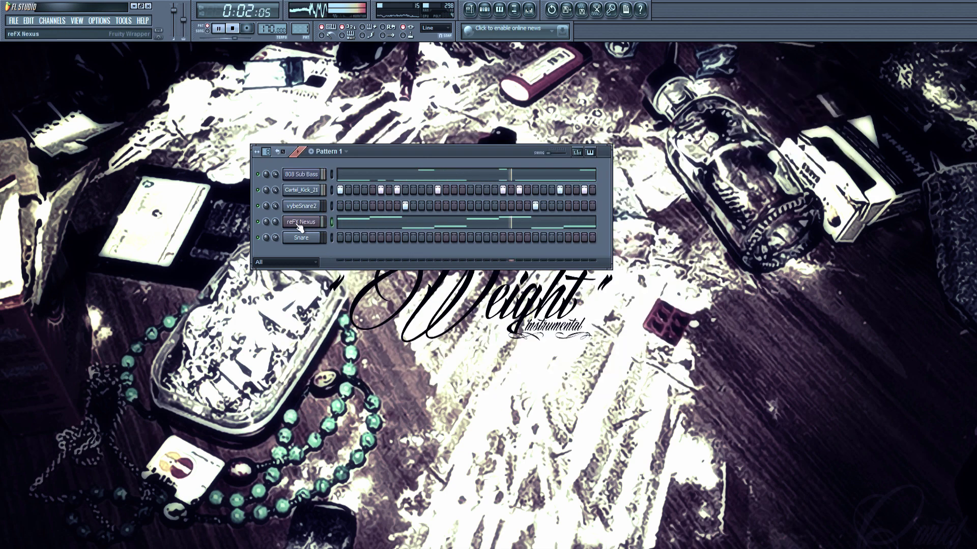
# In the Nexus piano roll, pull the first A#7, E7 and F7 back-to-back after A7, shortening them to two, three and three steps
pyautogui.click(394, 225)
pyautogui.press('space')
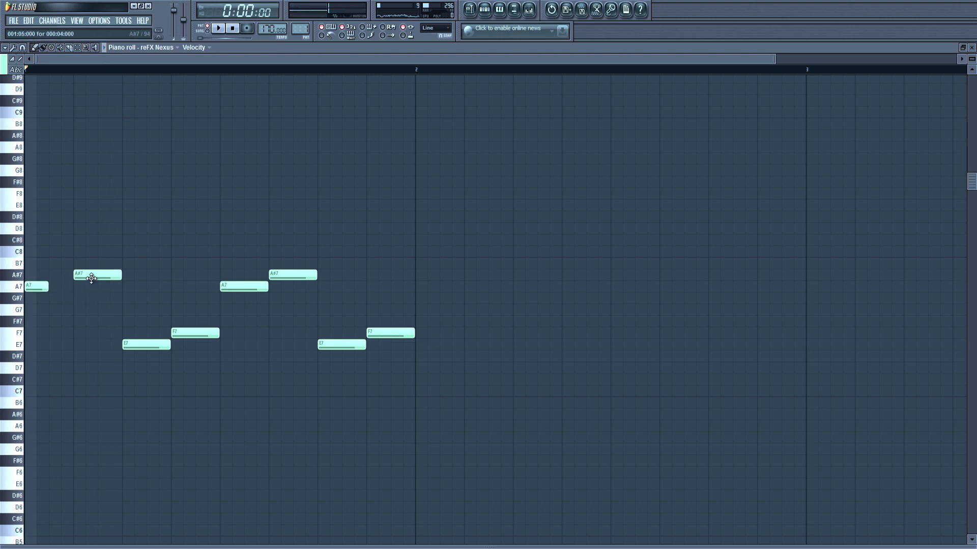
pyautogui.moveTo(91, 278)
pyautogui.mouseDown()
pyautogui.moveTo(76, 276)
pyautogui.moveTo(87, 278)
pyautogui.mouseUp()
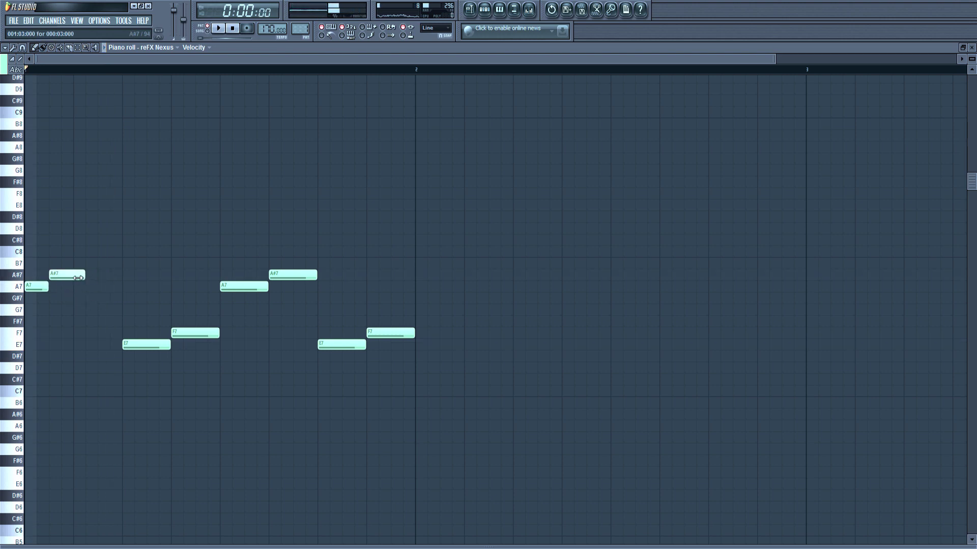
pyautogui.moveTo(147, 343); pyautogui.dragTo(98, 343)
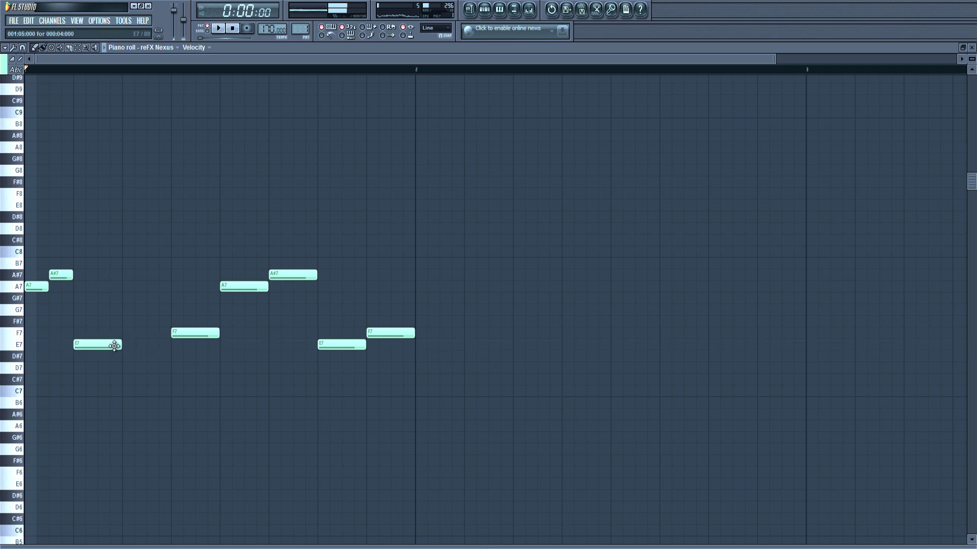
pyautogui.moveTo(188, 337); pyautogui.dragTo(128, 336)
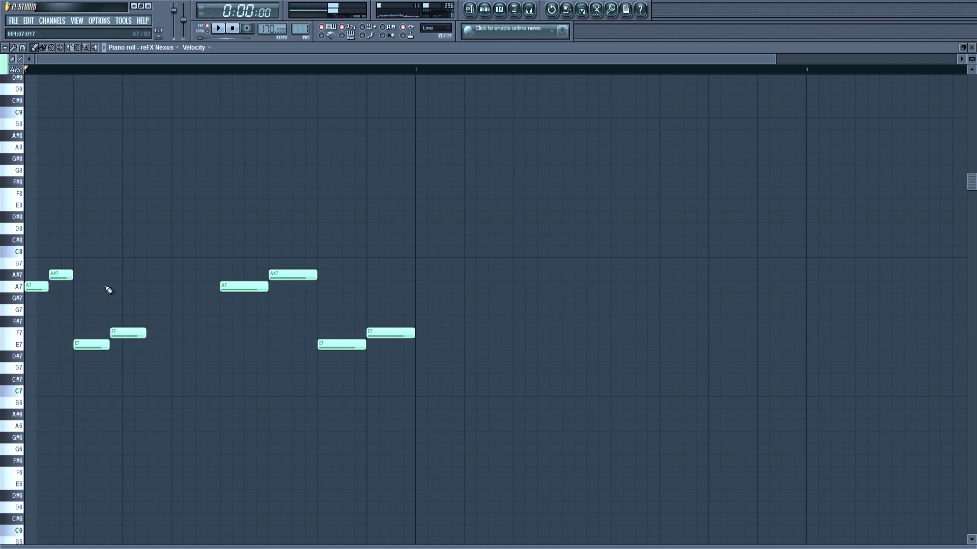
# Extend the phrase with a two-step A#7 and a four-step A7, and delete the four old notes in the bar's second half
pyautogui.click(151, 277)
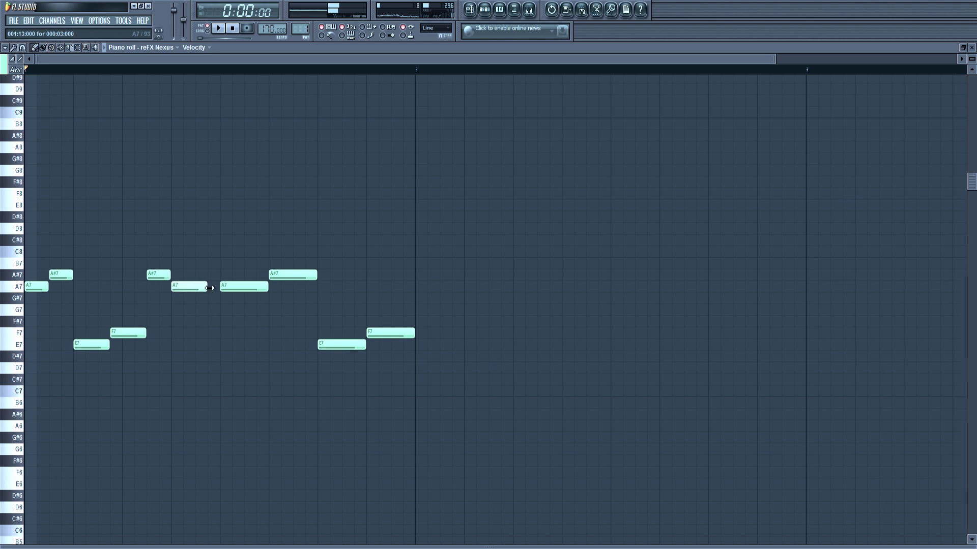
pyautogui.press('space')
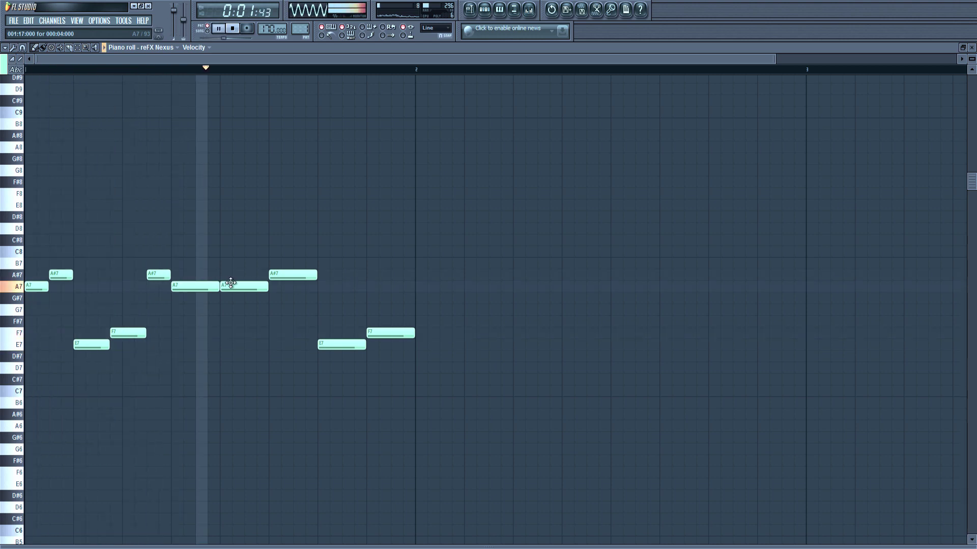
pyautogui.rightClick(236, 287)
pyautogui.rightClick(293, 275)
pyautogui.rightClick(342, 344)
pyautogui.rightClick(391, 333)
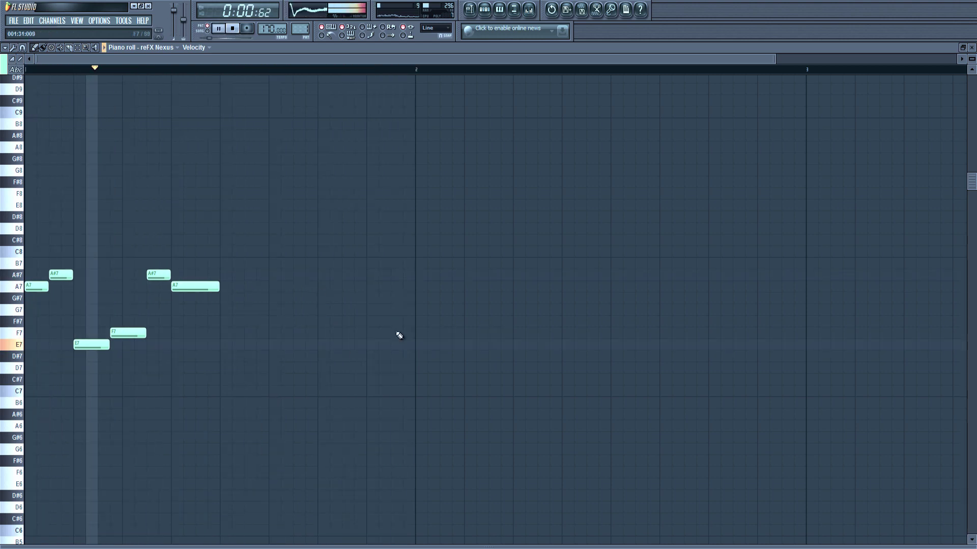
pyautogui.press('space')
# Duplicate the whole six-note phrase into the second half of bar 1, close the piano roll and play the pattern
pyautogui.hotkey('ctrl', 'a')
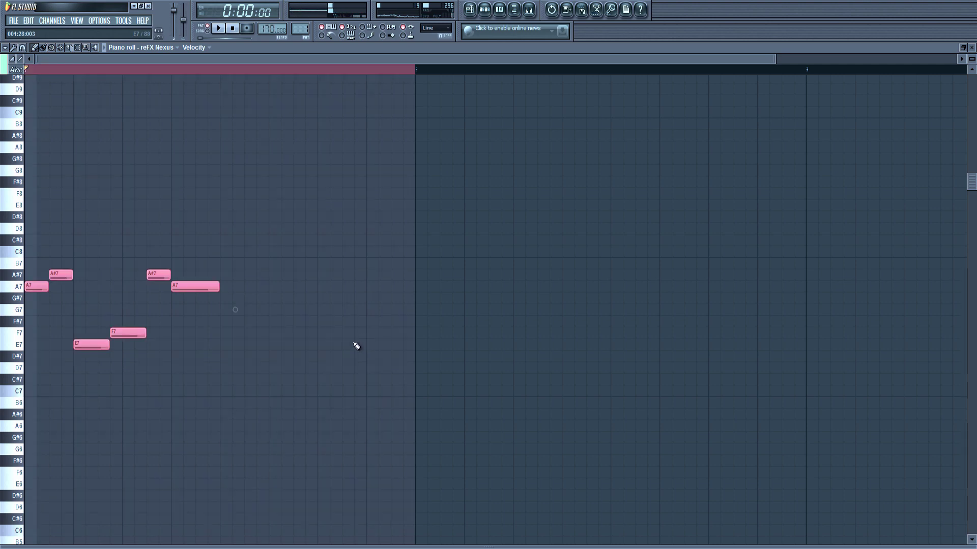
pyautogui.moveTo(48, 282); pyautogui.dragTo(243, 283)
pyautogui.press('F7')
pyautogui.press('space')
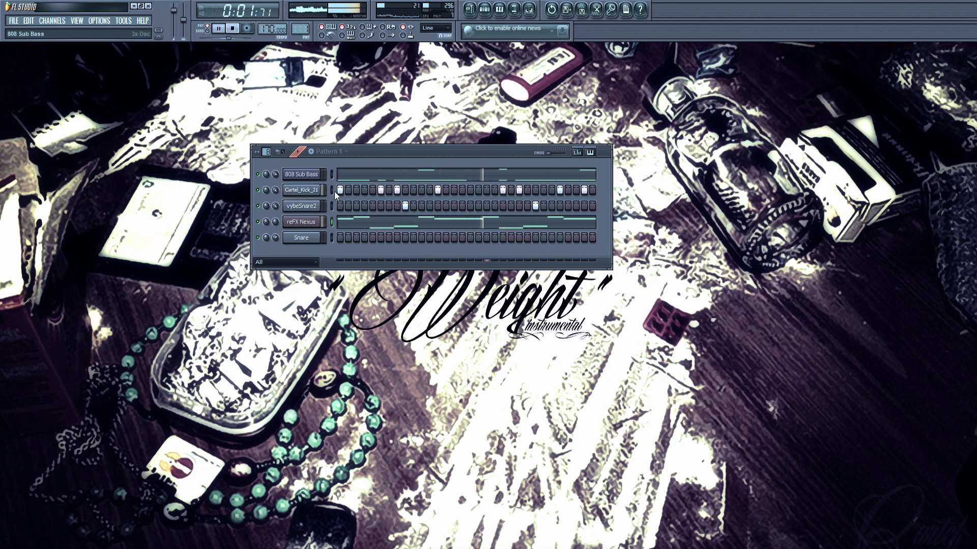
# Reopen Nexus, audition SY Fontaine, SY Kraftchords, SY Peeno Chime and SY Plucked Pad, load SY Nu Power, and shift the editor off the channel rack
pyautogui.click(301, 221)
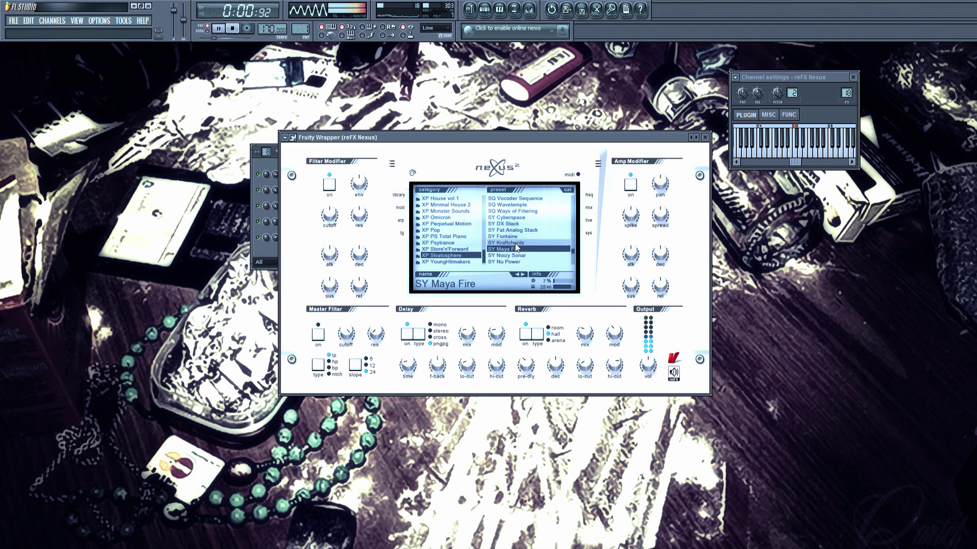
pyautogui.click(509, 237)
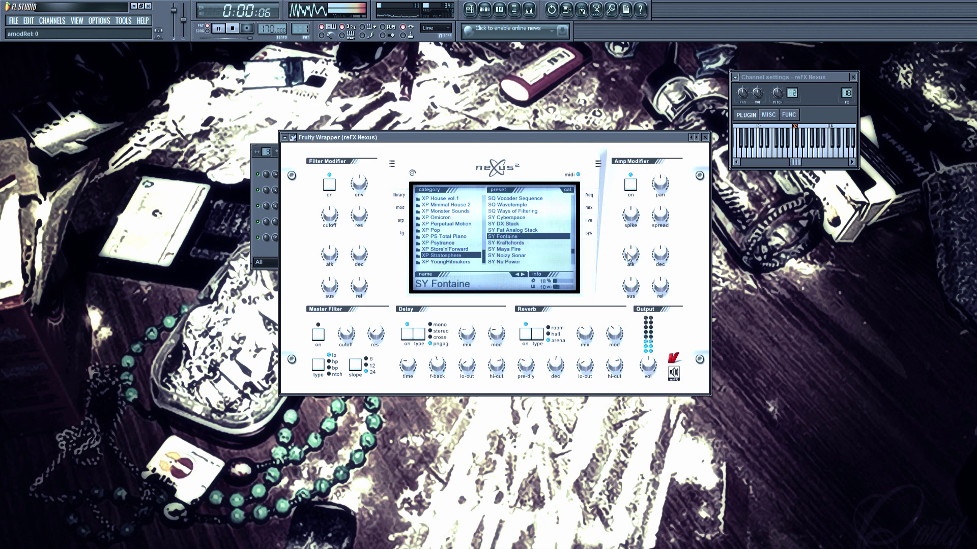
pyautogui.click(509, 243)
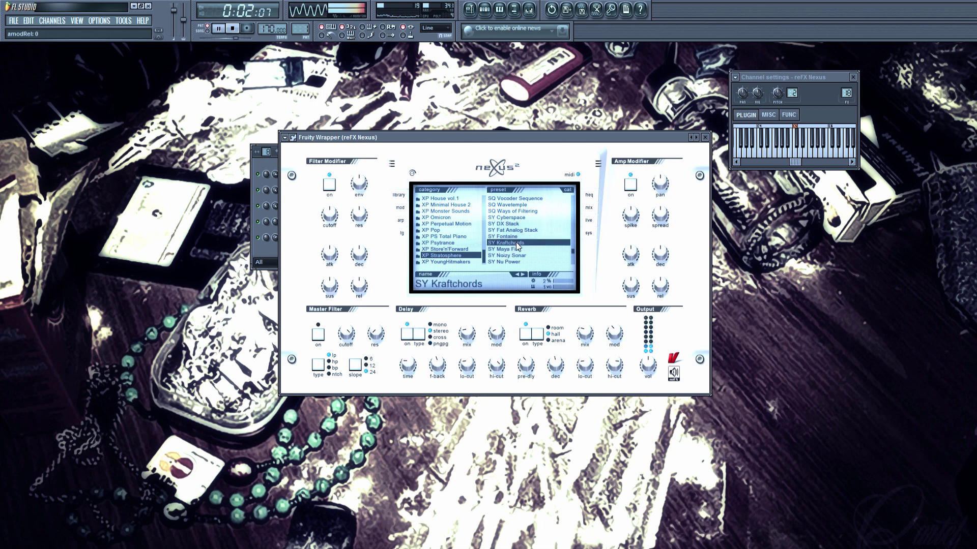
pyautogui.scroll(-3, 514, 250)
pyautogui.click(511, 243)
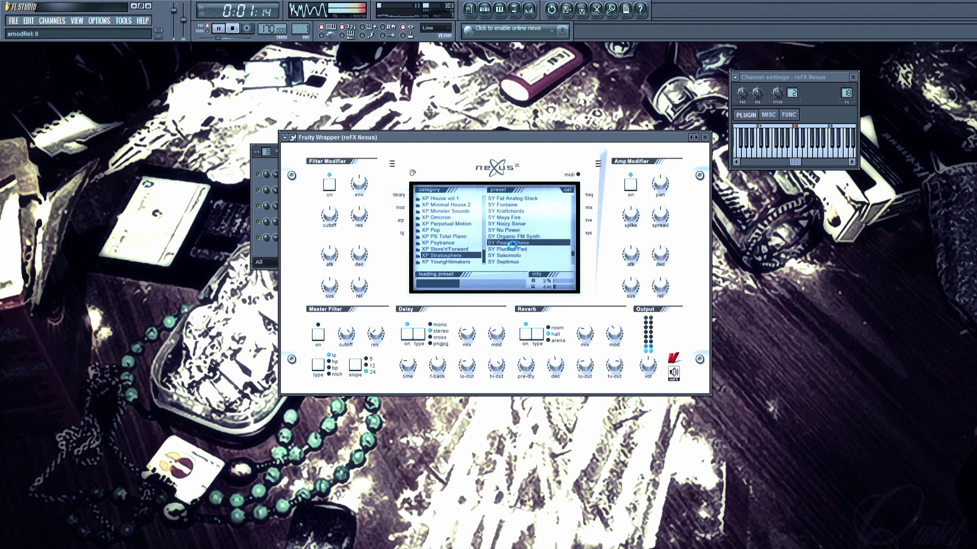
pyautogui.click(511, 249)
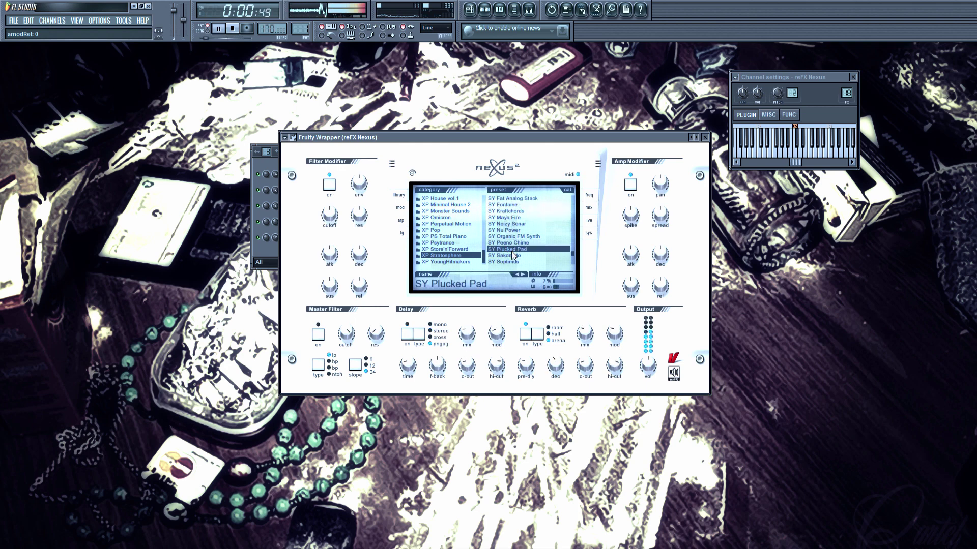
pyautogui.click(516, 229)
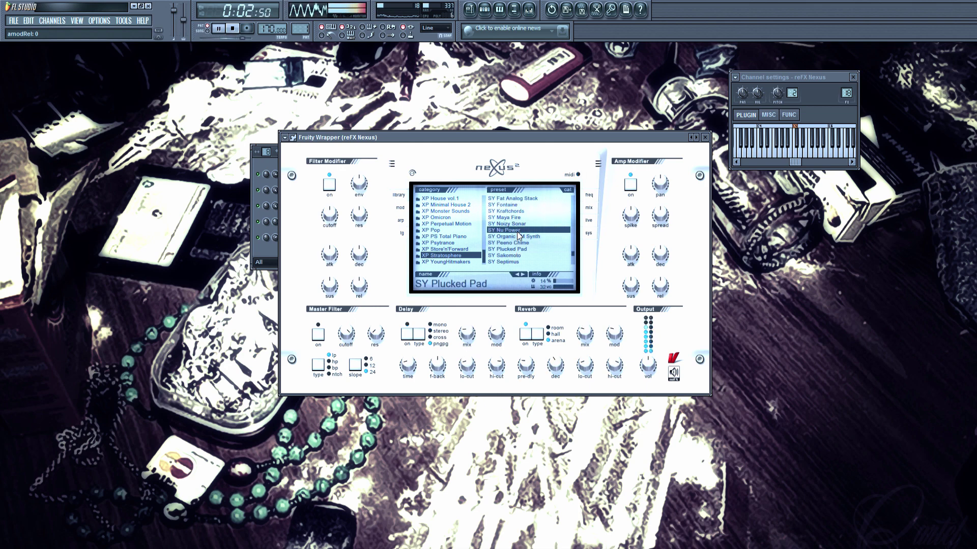
pyautogui.moveTo(515, 147); pyautogui.dragTo(626, 163)
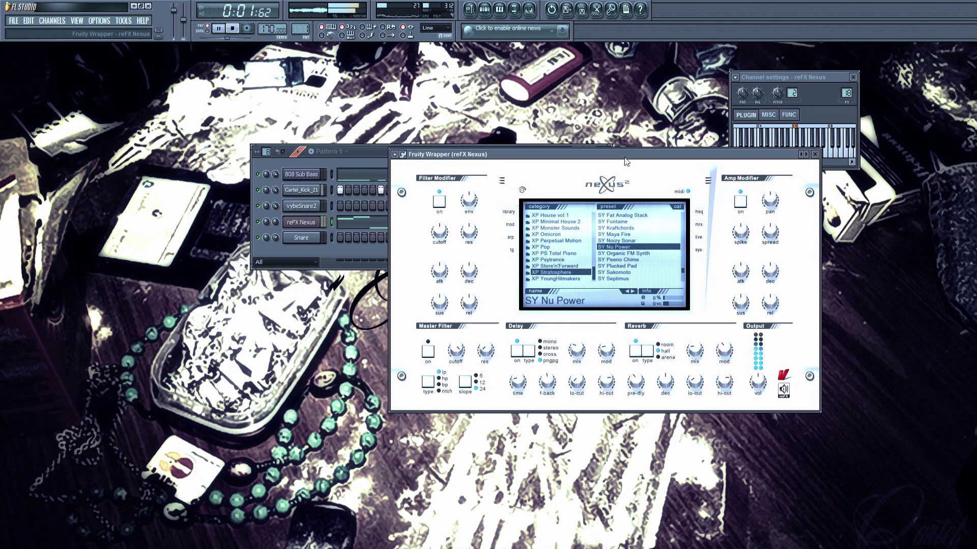
# In the Nexus track's first Gross Beat, try the 1/2 Speed time preset, set the time preset to Slow Tripplet and close the editor
pyautogui.click(532, 13)
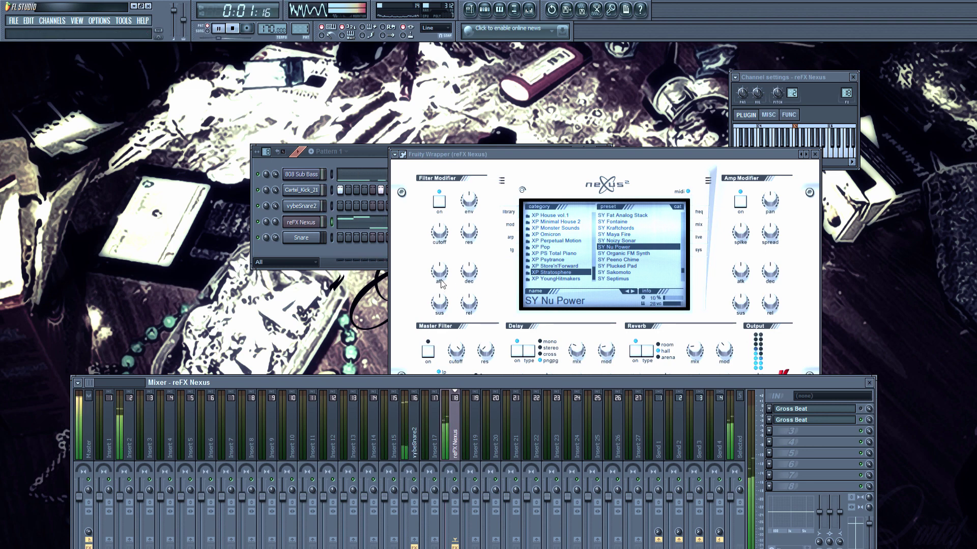
pyautogui.click(847, 413)
pyautogui.click(501, 204)
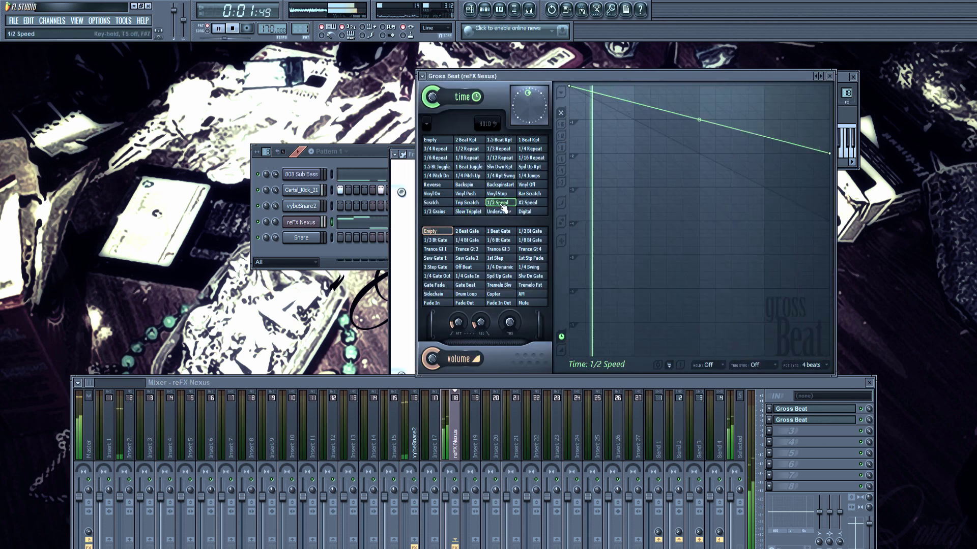
pyautogui.press('space')
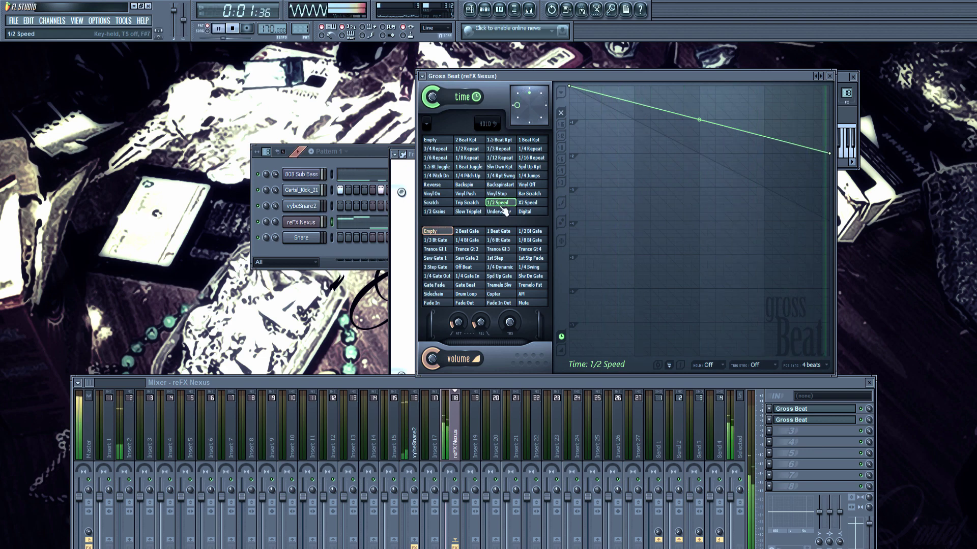
pyautogui.click(476, 213)
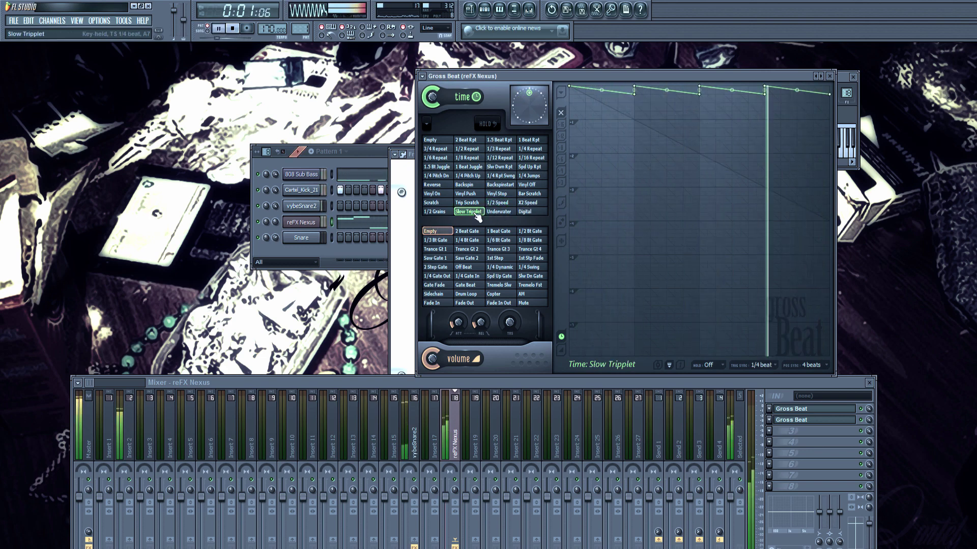
pyautogui.click(829, 76)
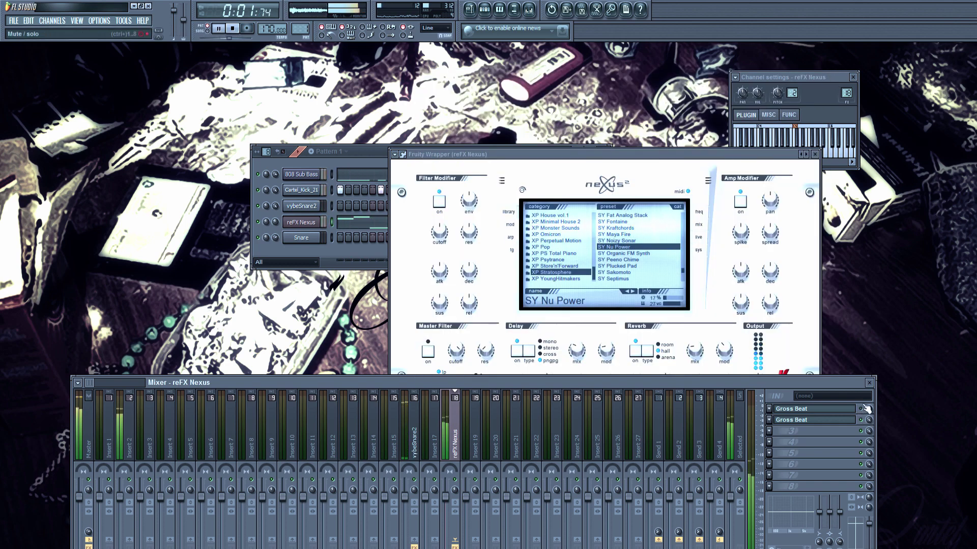
# Close the mixer and load the SY Plucked Pad preset in Nexus
pyautogui.click(869, 383)
pyautogui.click(624, 267)
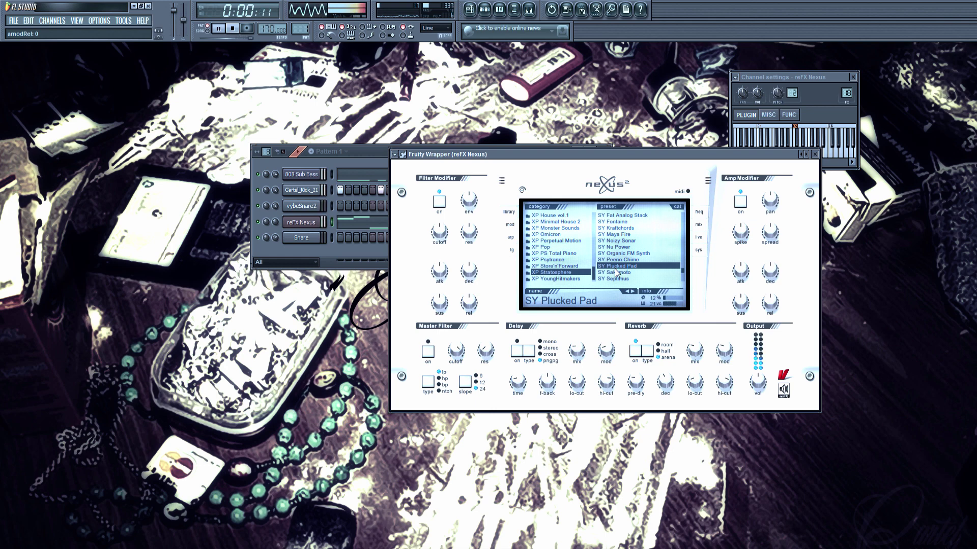
# Audition the SY Sunphase and SY Fontaine presets in Nexus, load SY Maya Fire and close the plugin editor
pyautogui.scroll(-2, 621, 265)
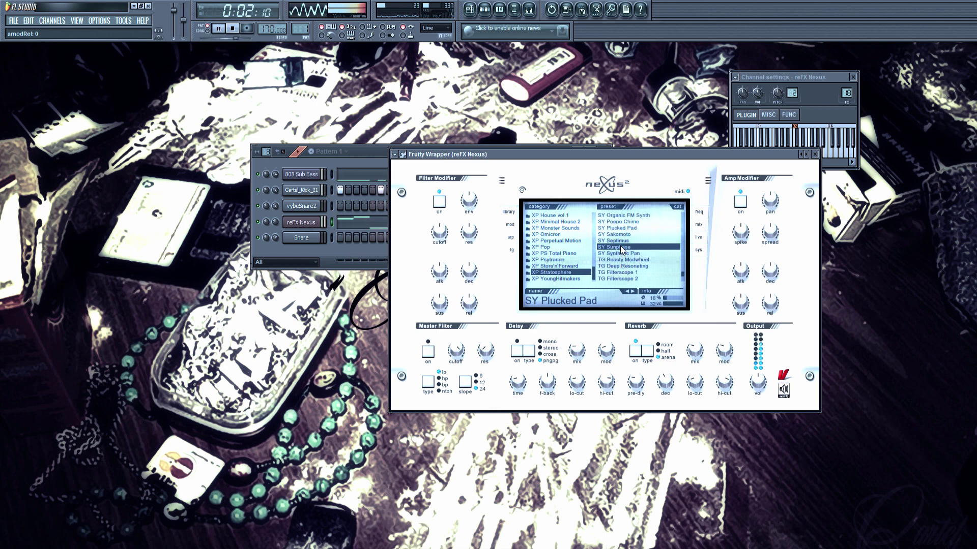
pyautogui.click(626, 259)
pyautogui.scroll(2, 618, 229)
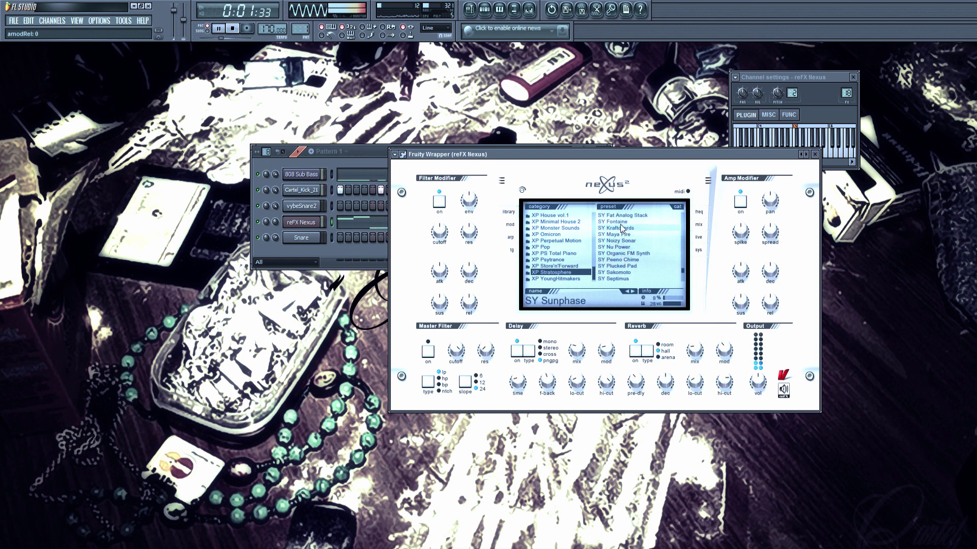
pyautogui.click(617, 222)
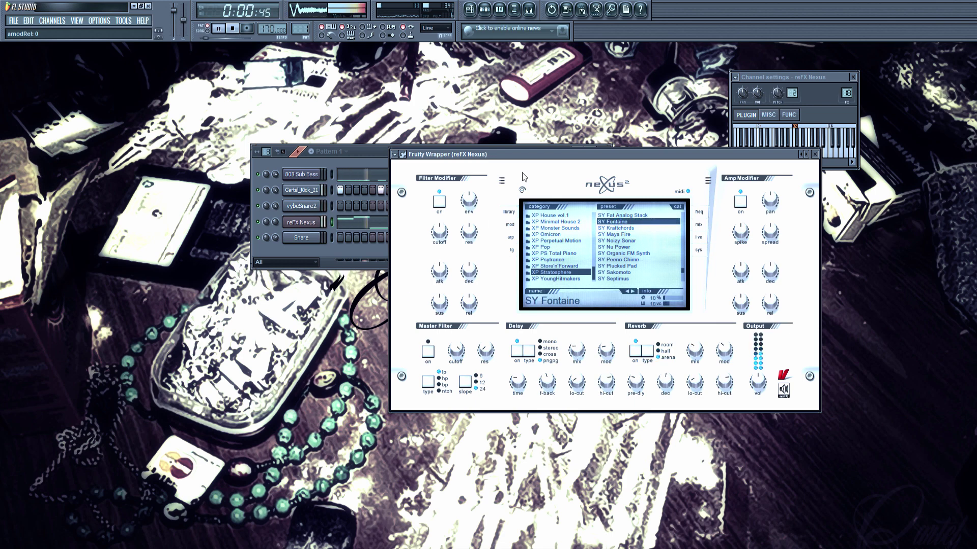
pyautogui.scroll(2, 639, 239)
pyautogui.click(641, 266)
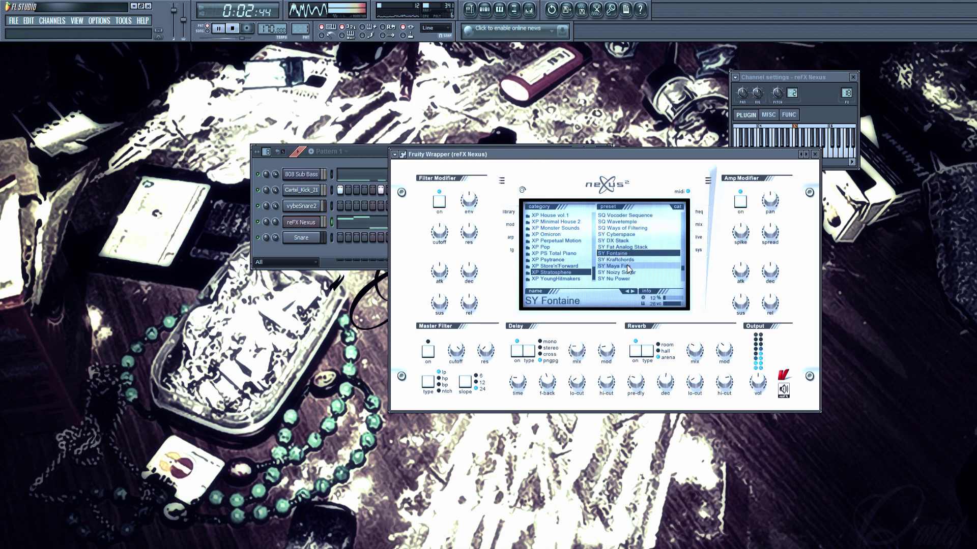
pyautogui.click(814, 155)
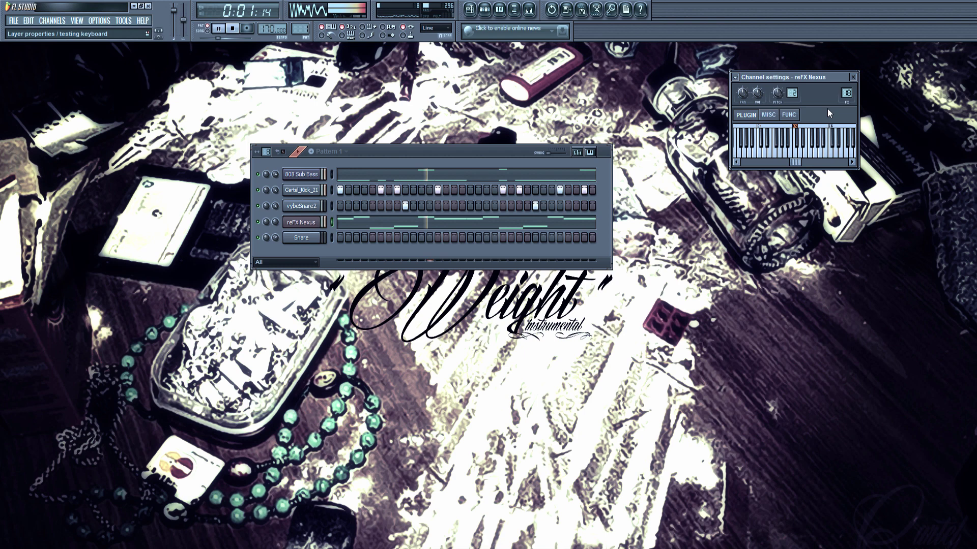
# In the Nexus piano roll, shorten both F7 notes by one step and extend each following A#7 one step earlier
pyautogui.click(852, 76)
pyautogui.click(430, 223)
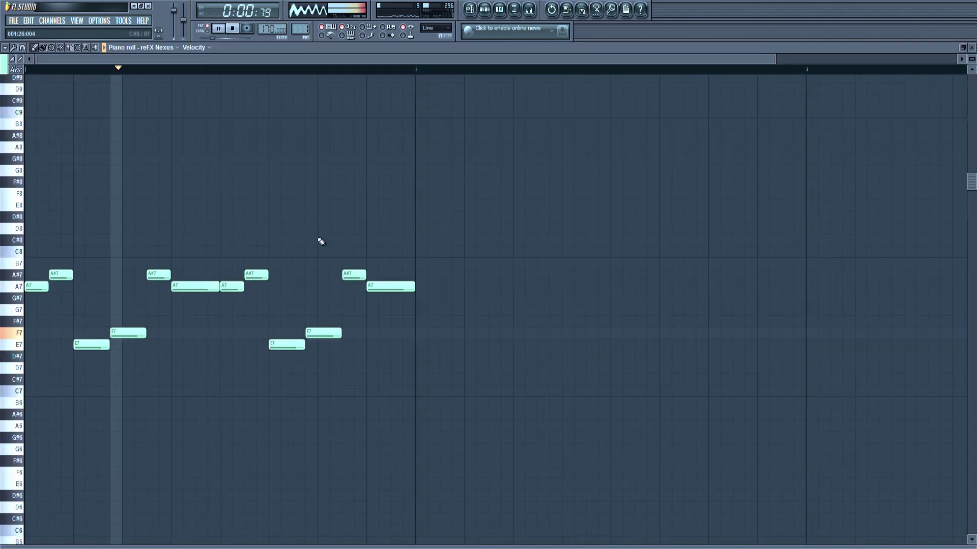
pyautogui.press('space')
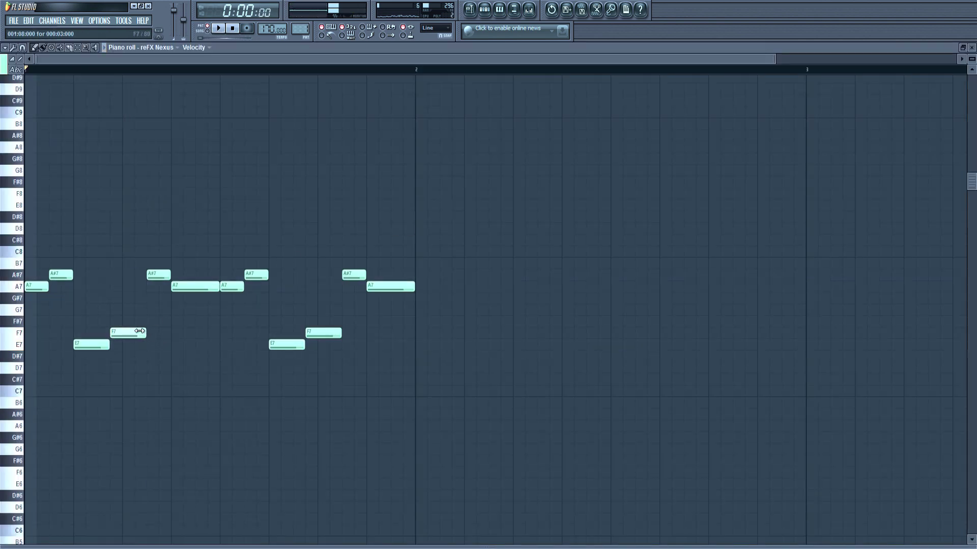
pyautogui.moveTo(155, 274); pyautogui.dragTo(143, 273)
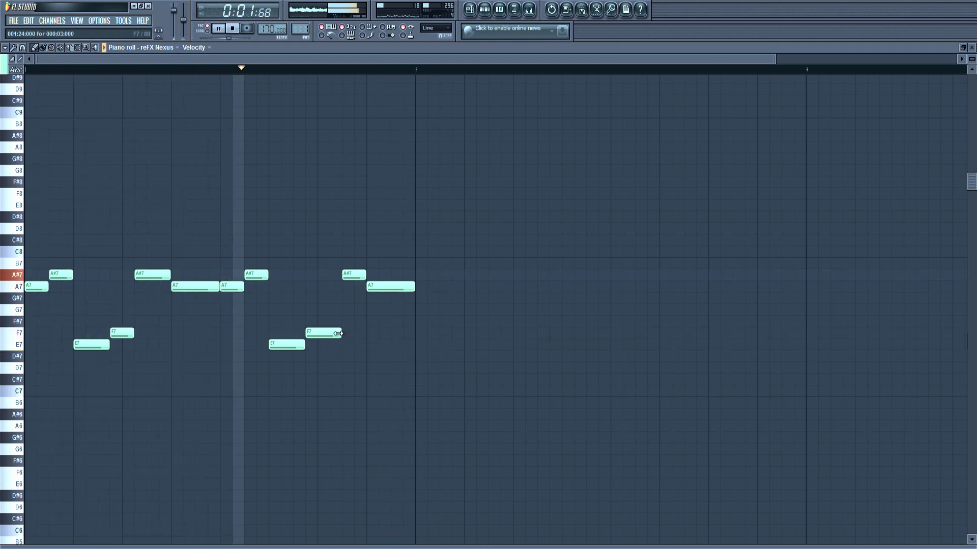
pyautogui.moveTo(342, 331); pyautogui.dragTo(329, 331)
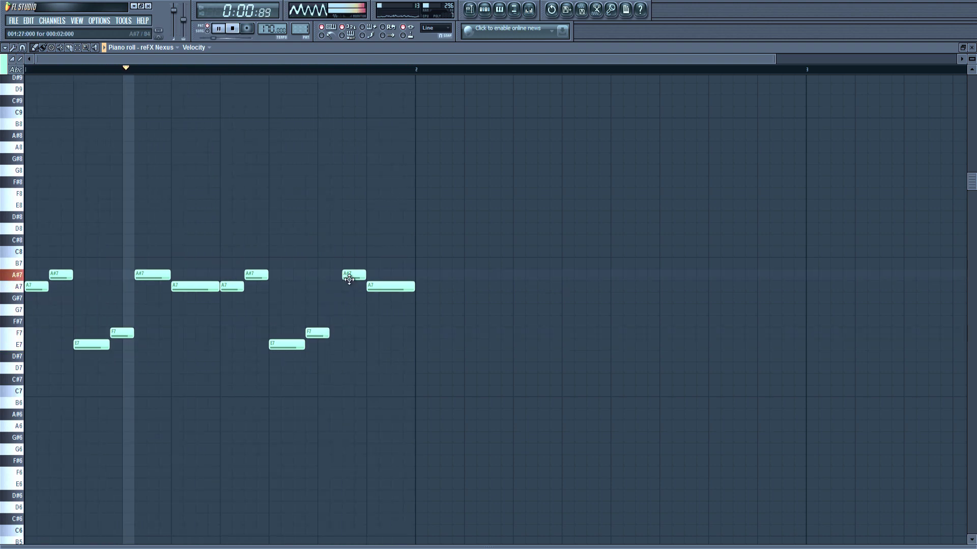
pyautogui.moveTo(348, 277)
pyautogui.mouseDown()
pyautogui.moveTo(336, 277)
pyautogui.moveTo(361, 276)
pyautogui.mouseUp()
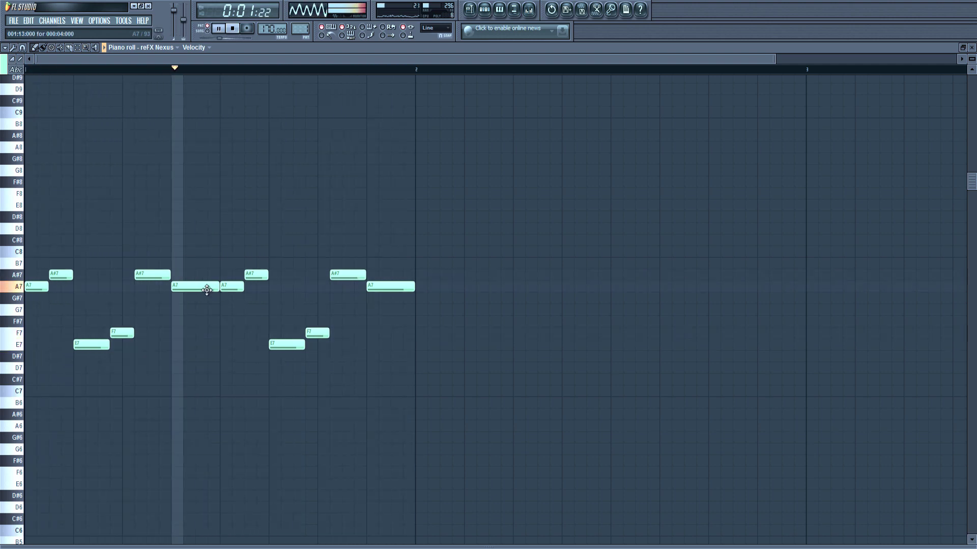
# Shorten the last A7 note of each phrase to half its length, replay the pattern and close the piano roll
pyautogui.moveTo(209, 289); pyautogui.dragTo(198, 292)
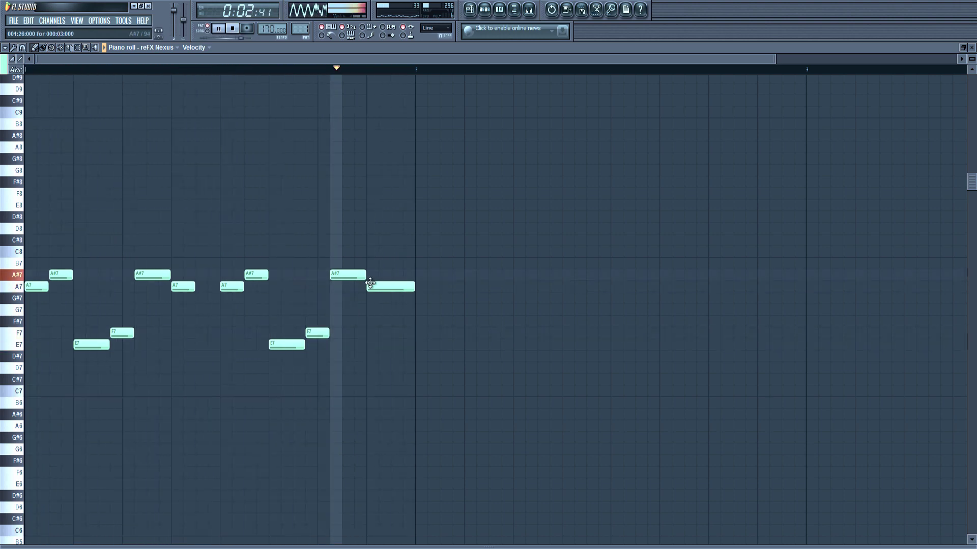
pyautogui.moveTo(414, 288); pyautogui.dragTo(392, 288)
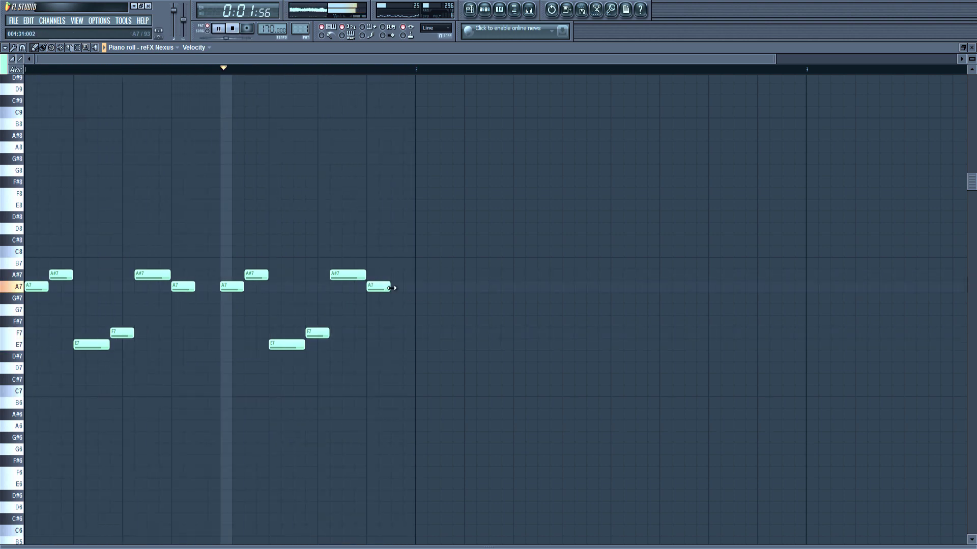
pyautogui.press('space')
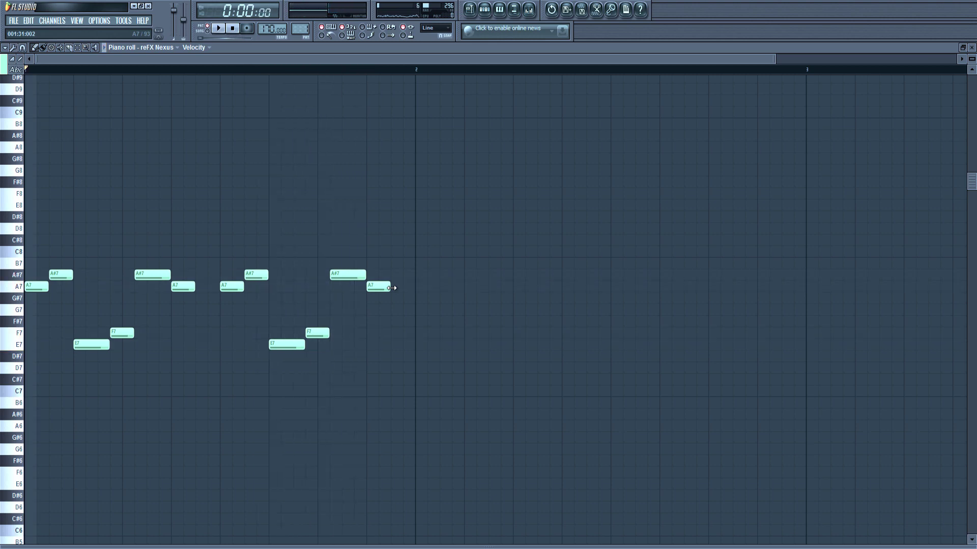
pyautogui.press('space')
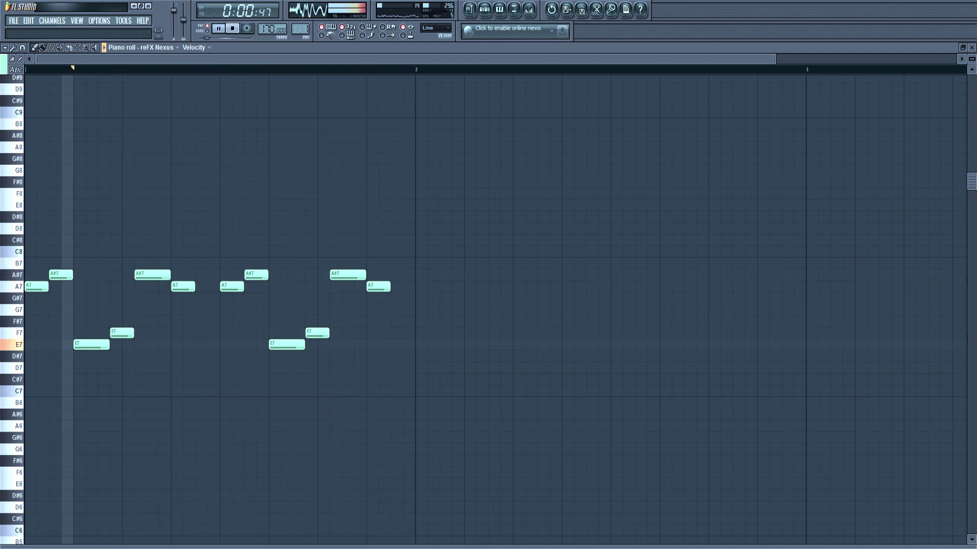
pyautogui.press('Escape')
# Reopen Nexus, switch to the XP Perpetual Motion category and audition the Last Summer and Mello Tines presets
pyautogui.click(300, 221)
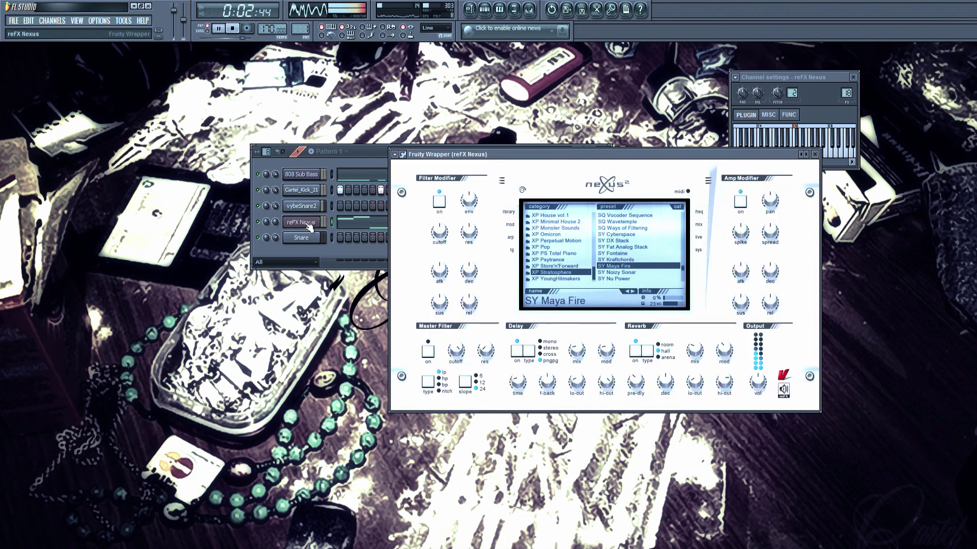
pyautogui.click(561, 253)
pyautogui.click(562, 240)
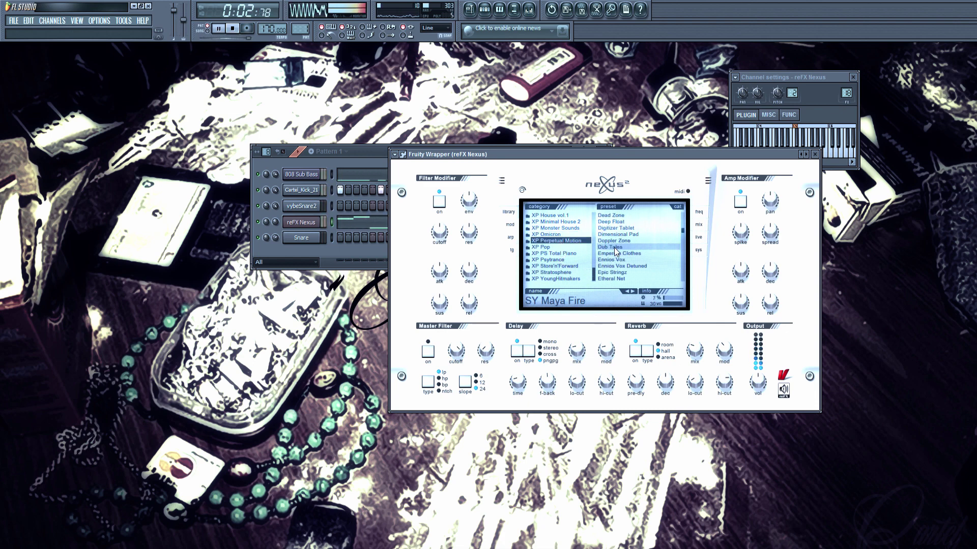
pyautogui.scroll(-6, 614, 248)
pyautogui.click(614, 248)
pyautogui.scroll(-1, 640, 249)
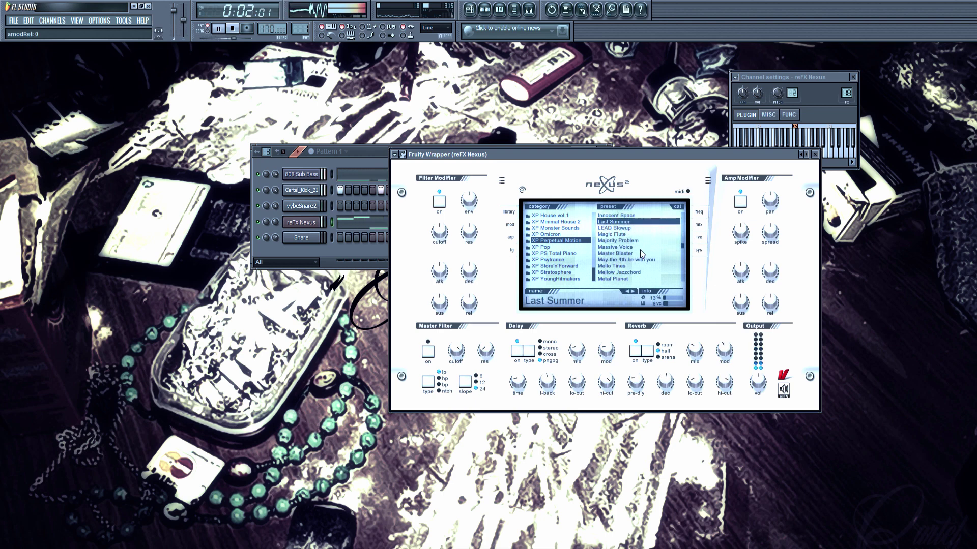
pyautogui.scroll(-2, 640, 253)
pyautogui.click(642, 253)
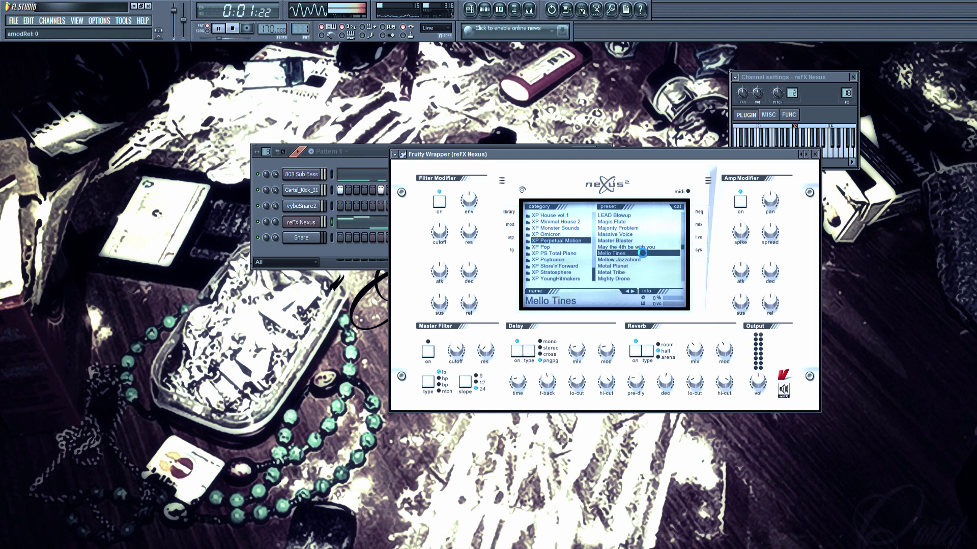
# Audition the Move it, Namaste, PAD RSS Carpet and PLK Boat People presets in XP Perpetual Motion
pyautogui.scroll(-9, 642, 253)
pyautogui.click(643, 254)
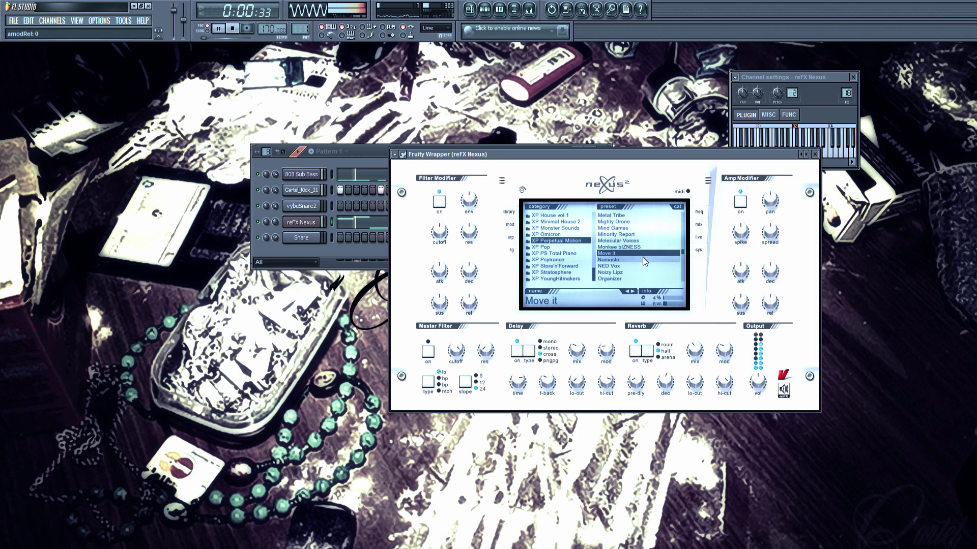
pyautogui.click(642, 258)
pyautogui.scroll(-5, 642, 258)
pyautogui.click(642, 257)
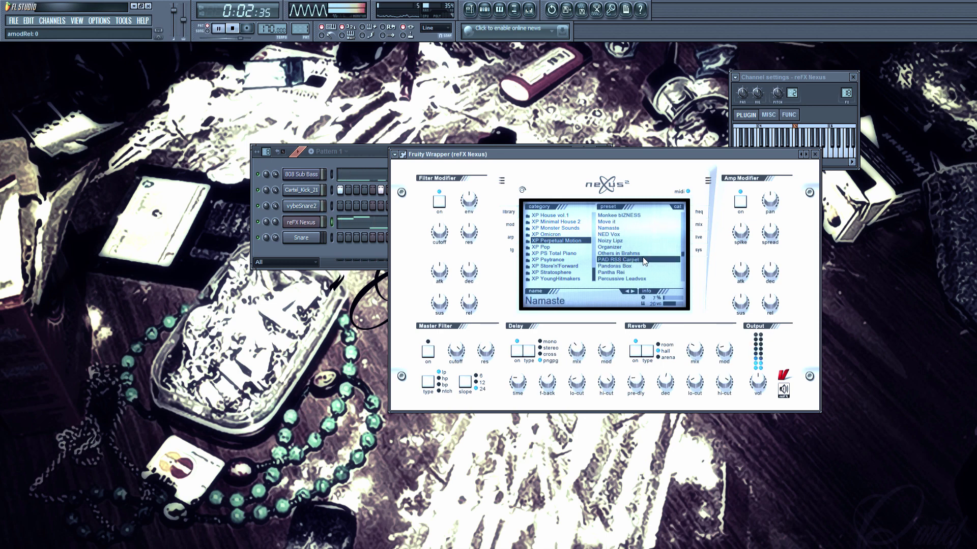
pyautogui.scroll(-9, 642, 257)
pyautogui.click(642, 259)
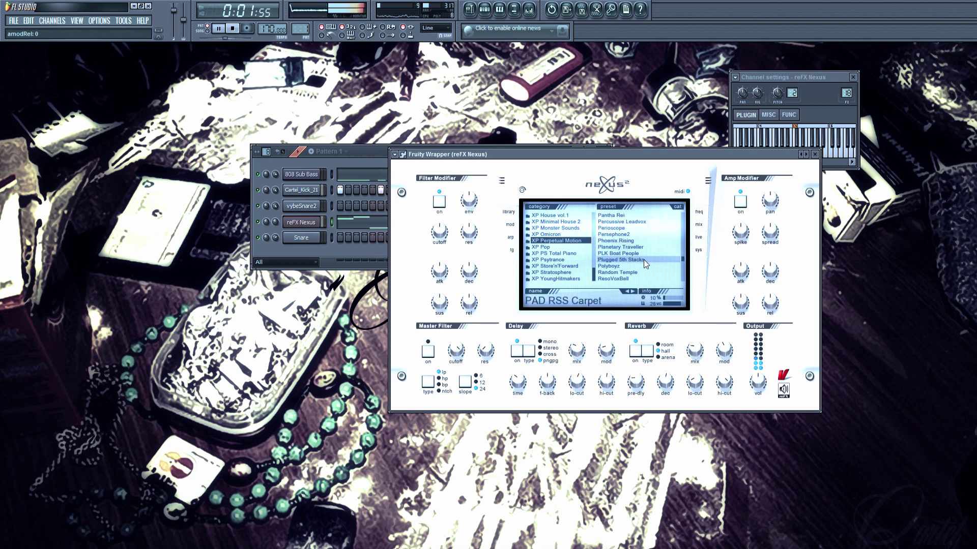
pyautogui.click(646, 254)
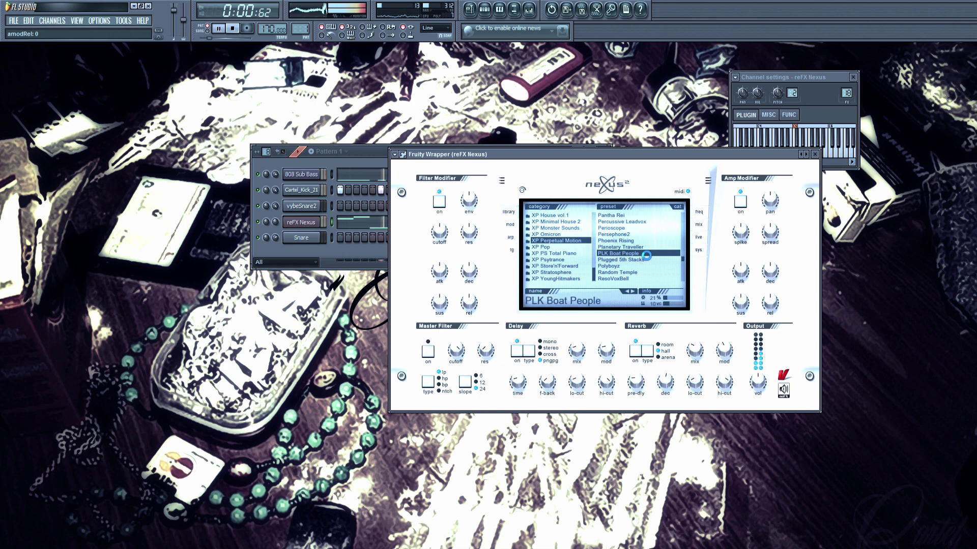
# Audition the RSS Movements, Speakerphone and Staccato vox presets against the melody
pyautogui.scroll(-8, 646, 255)
pyautogui.click(646, 254)
pyautogui.scroll(-6, 646, 256)
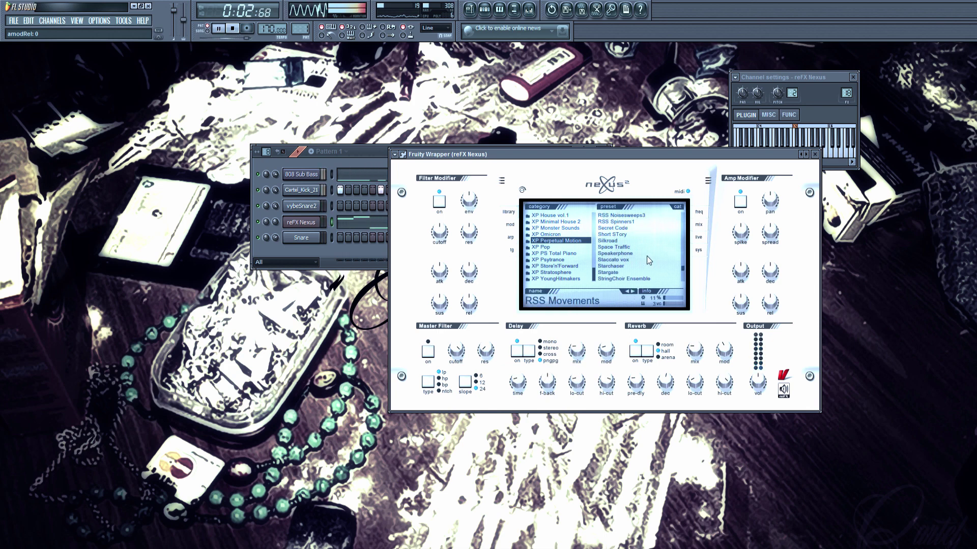
pyautogui.click(646, 254)
pyautogui.scroll(-5, 646, 255)
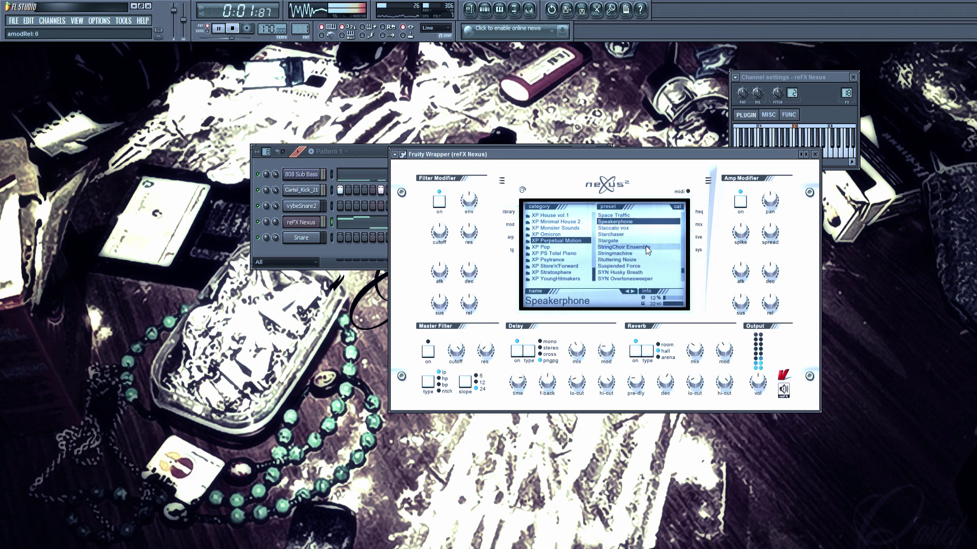
pyautogui.click(642, 229)
pyautogui.scroll(-2, 644, 262)
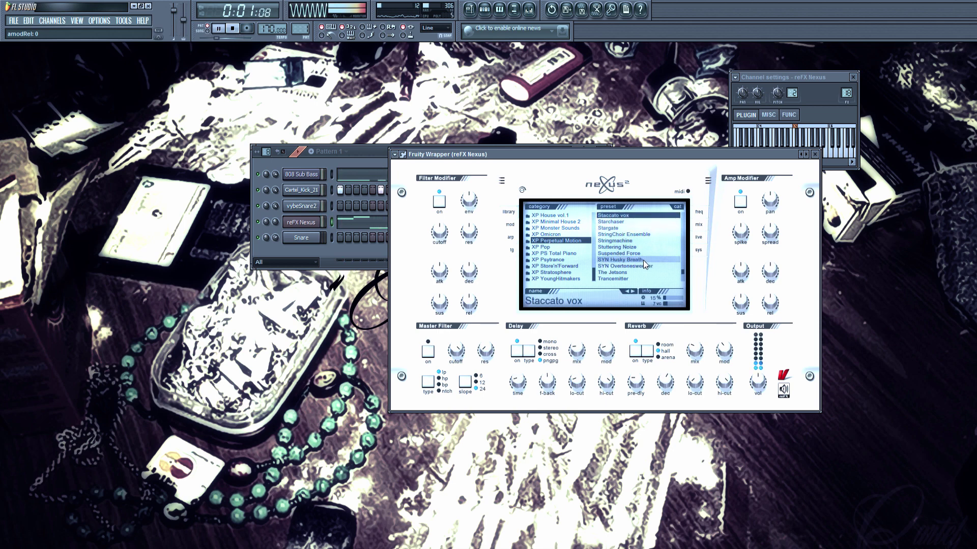
# Audition the Trancemitter and Wetscape presets near the end of the XP Perpetual Motion list
pyautogui.scroll(-4, 643, 261)
pyautogui.click(645, 255)
pyautogui.scroll(-7, 646, 264)
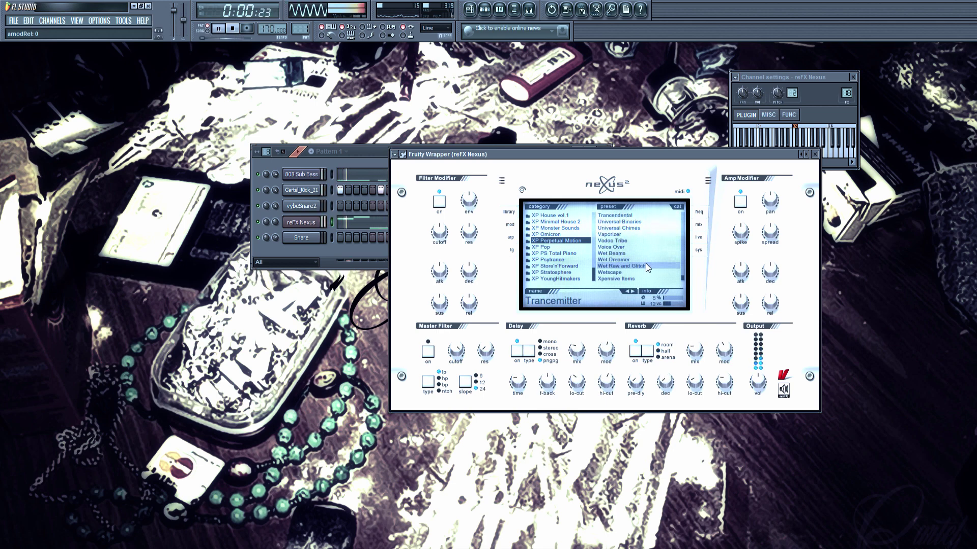
pyautogui.scroll(-1, 646, 264)
pyautogui.click(646, 264)
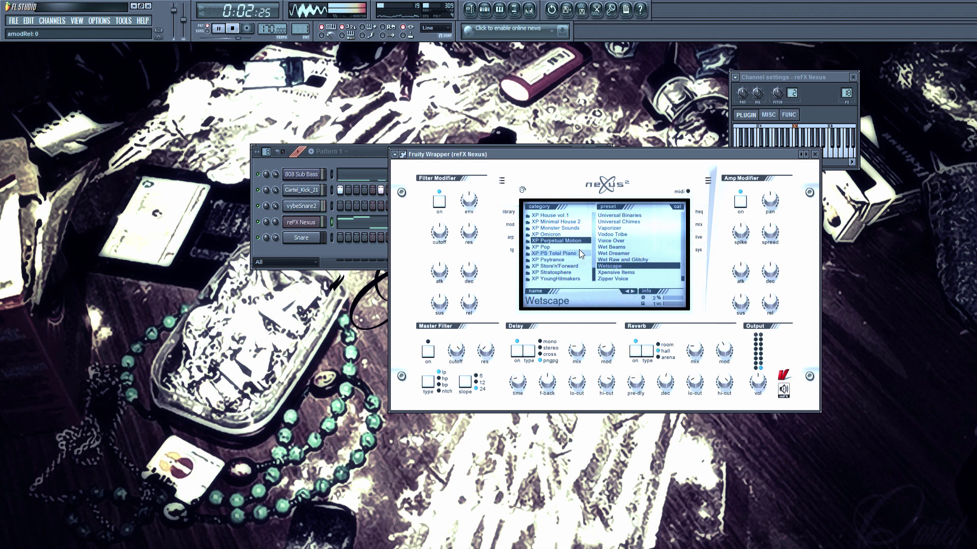
# Switch Nexus to the XP Omicron category and audition FX Sea, LD Flowerpower and LD Electric eel
pyautogui.scroll(10, 626, 271)
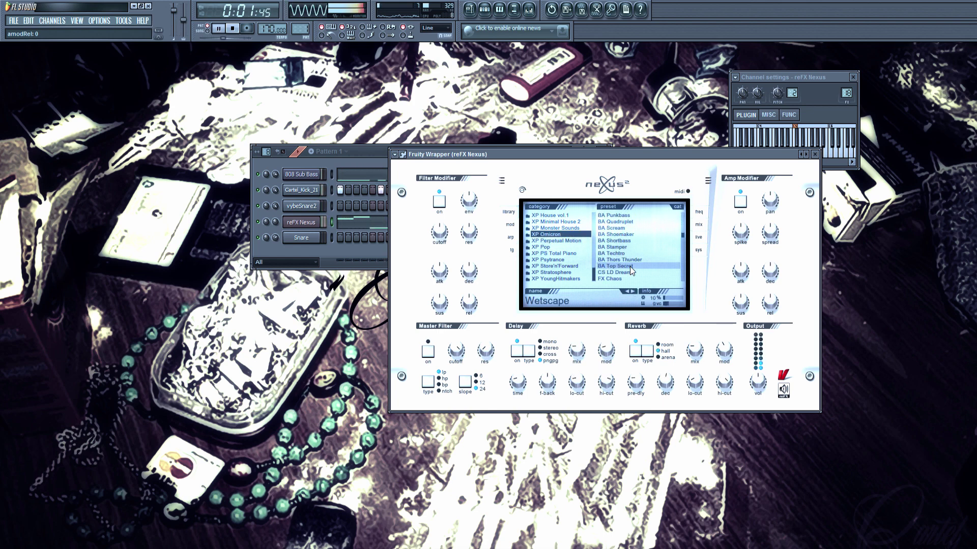
pyautogui.click(620, 228)
pyautogui.scroll(-5, 619, 255)
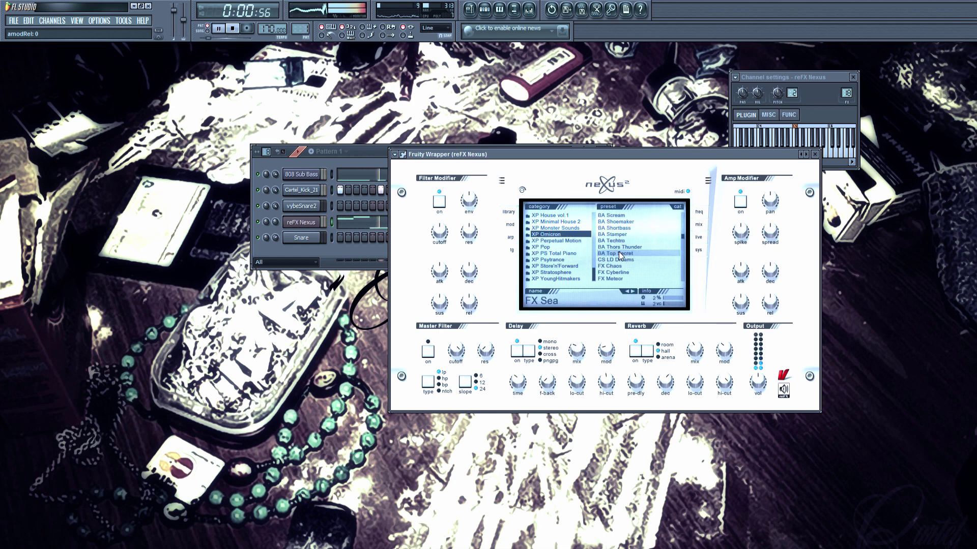
pyautogui.scroll(-2, 620, 252)
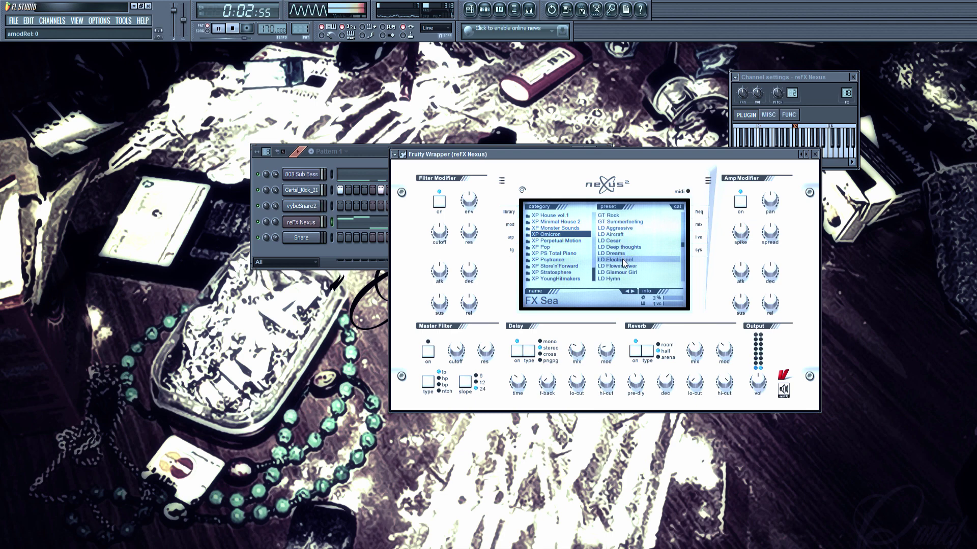
pyautogui.click(628, 260)
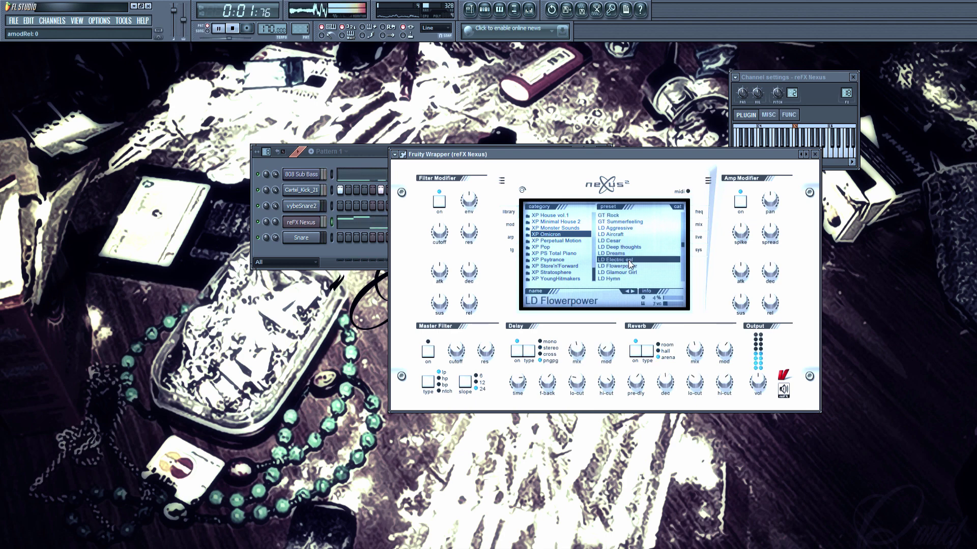
pyautogui.scroll(-8, 649, 264)
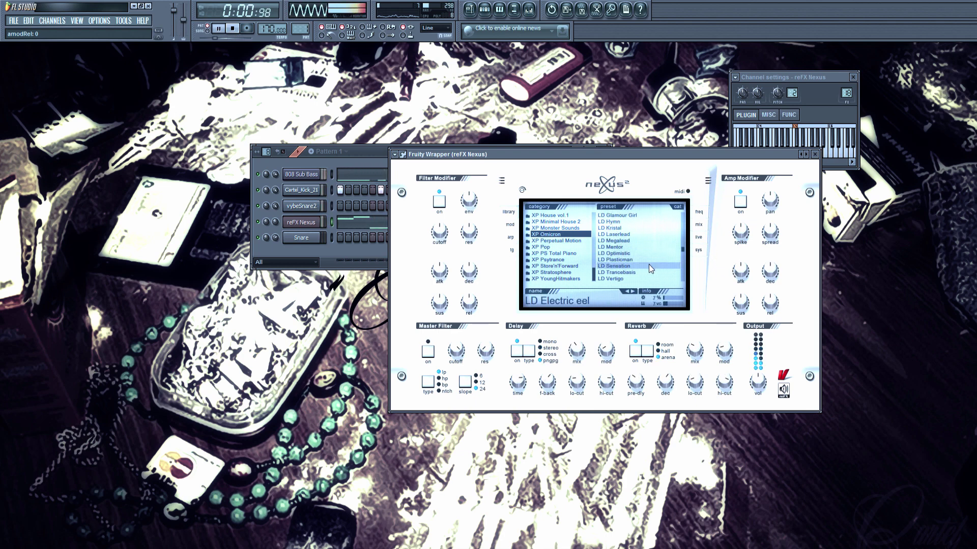
# Audition the LD Plasticman preset in XP Omicron, continue down the list and load PD Account
pyautogui.click(640, 260)
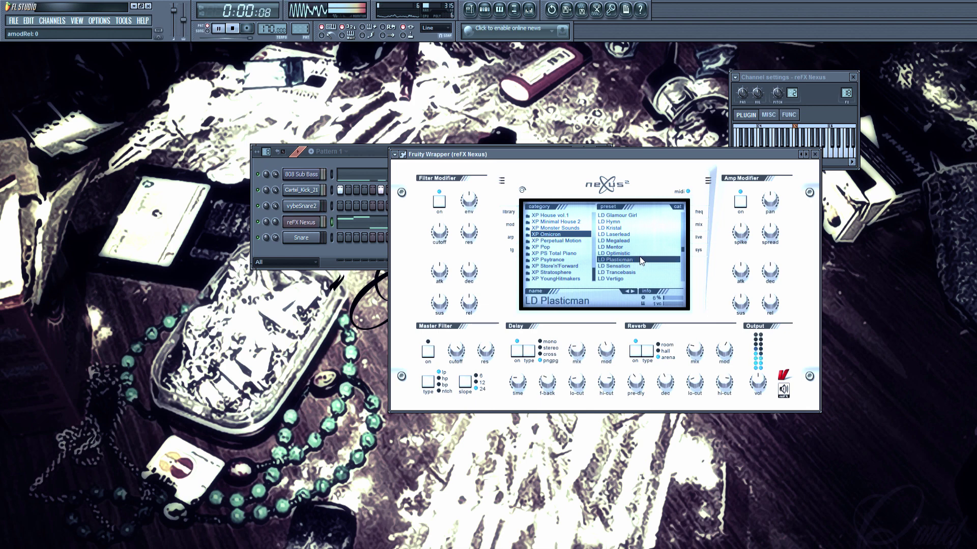
pyautogui.moveTo(740, 274)
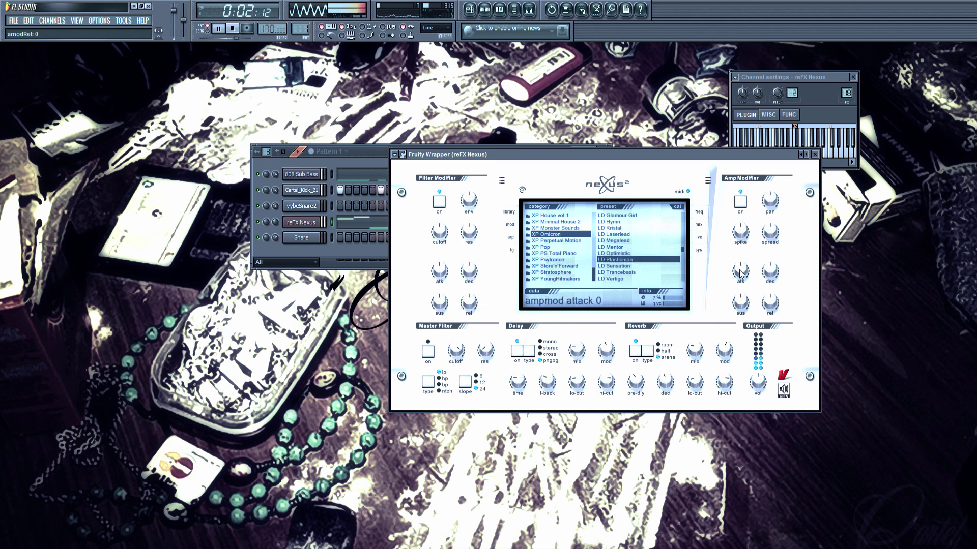
pyautogui.click(636, 266)
pyautogui.scroll(-2, 637, 268)
pyautogui.click(637, 260)
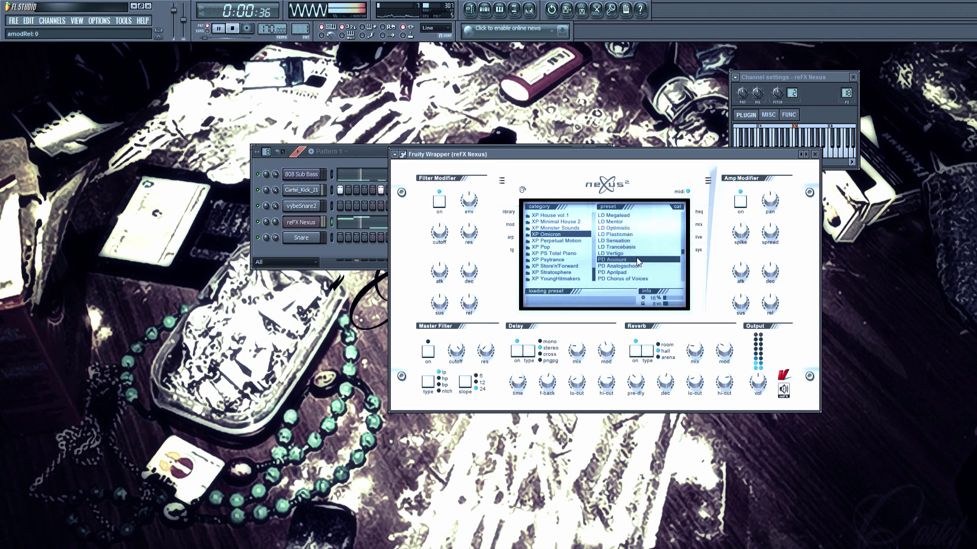
# Audition the LD Vertigo, LD Optimistic, LD Sensation and LD Electric eel presets in XP Omicron
pyautogui.click(637, 255)
pyautogui.scroll(3, 636, 254)
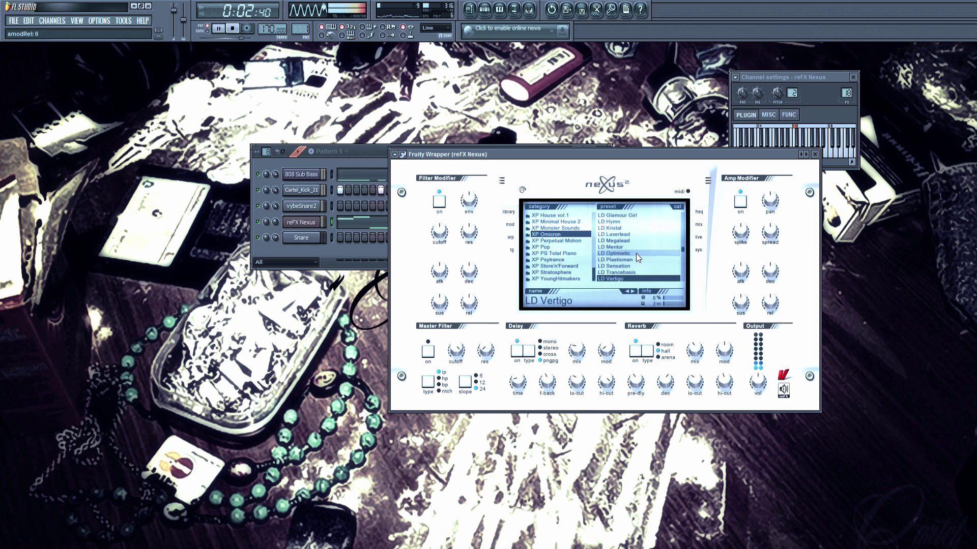
pyautogui.click(635, 266)
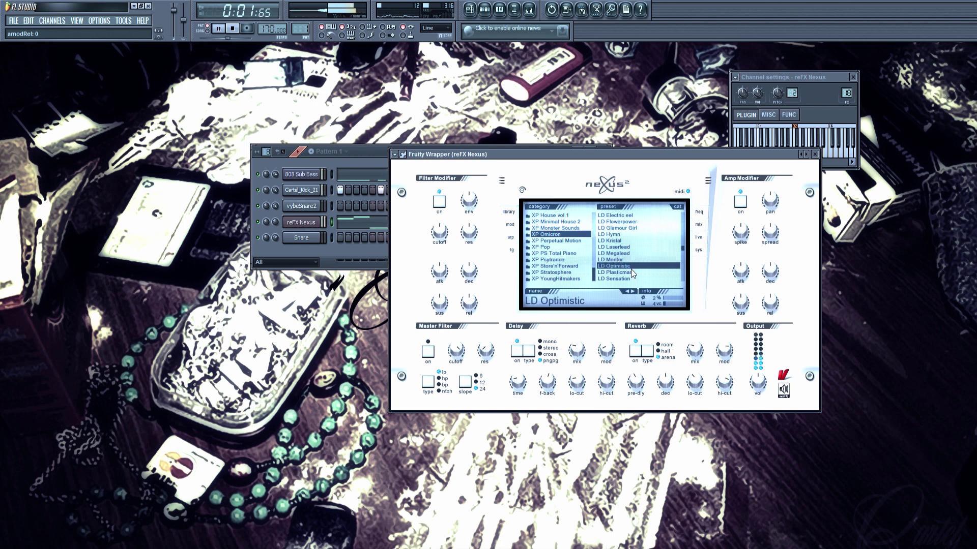
pyautogui.click(630, 278)
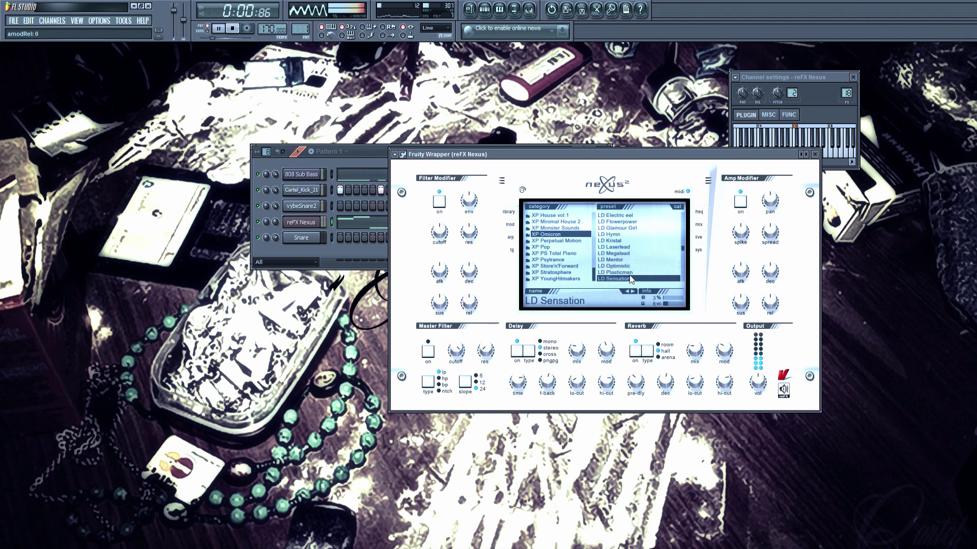
pyautogui.scroll(3, 630, 271)
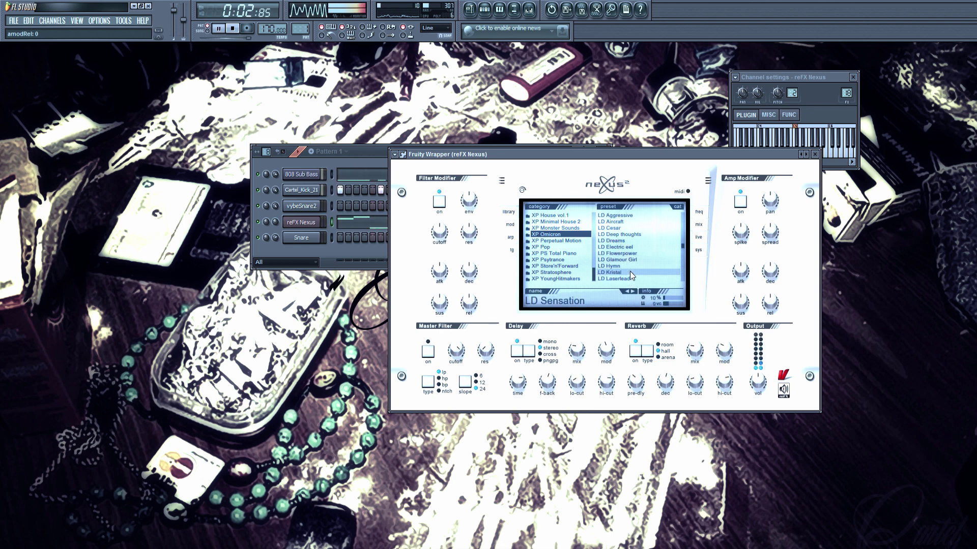
pyautogui.click(631, 248)
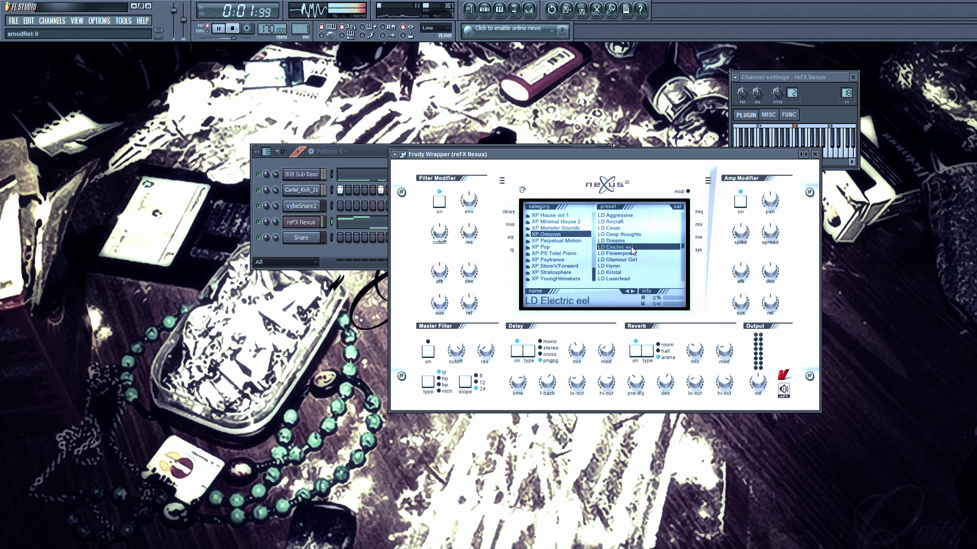
# Audition LD Dreams and LD Cesar, and load the LD Deep thoughts preset for the melody
pyautogui.click(629, 241)
pyautogui.press('Up')
pyautogui.press('Up')
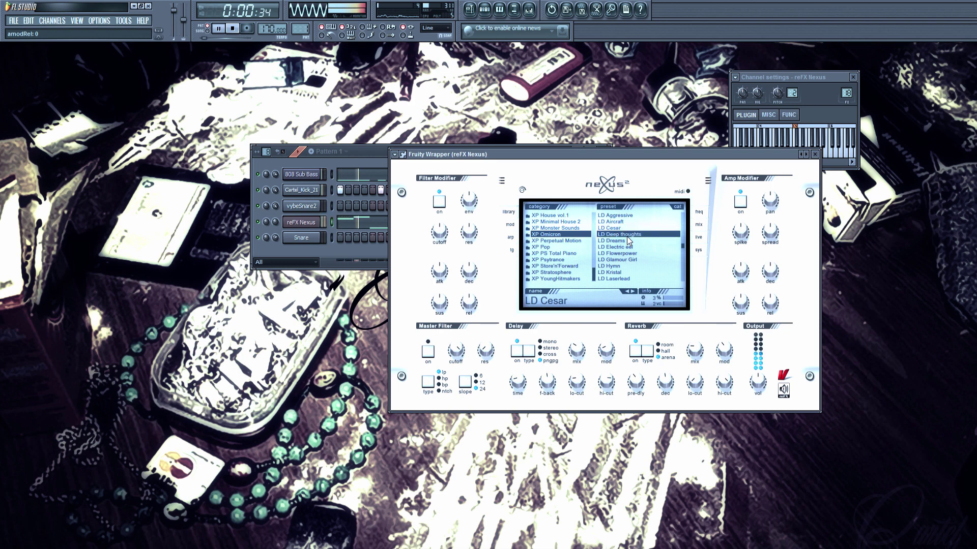
pyautogui.click(626, 235)
pyautogui.scroll(2, 624, 229)
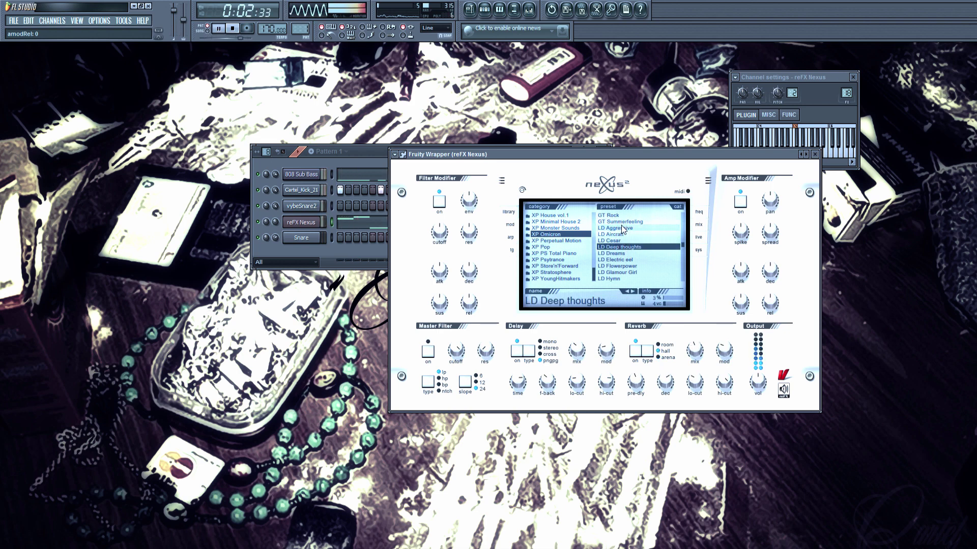
# Close the Nexus plugin and its channel settings, and stop playback
pyautogui.click(814, 154)
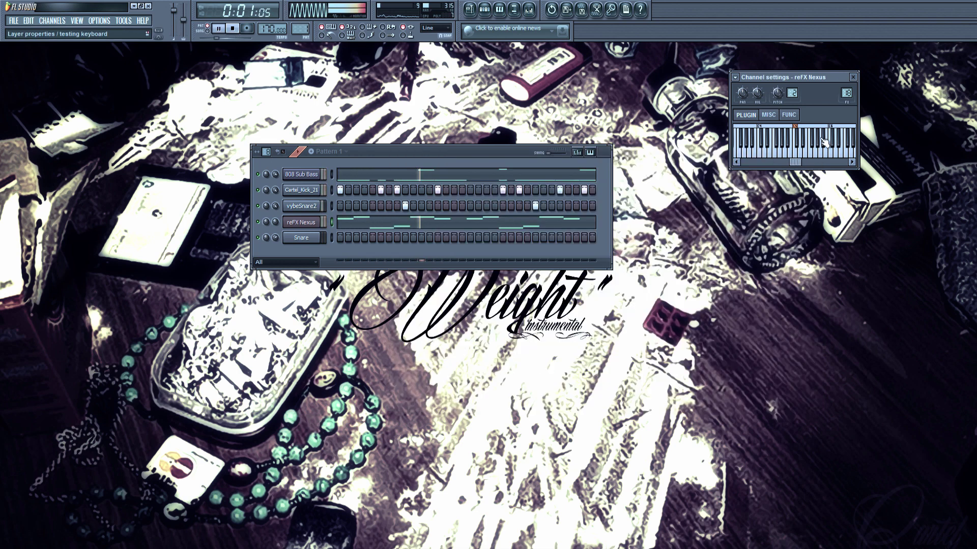
pyautogui.click(853, 76)
pyautogui.press('space')
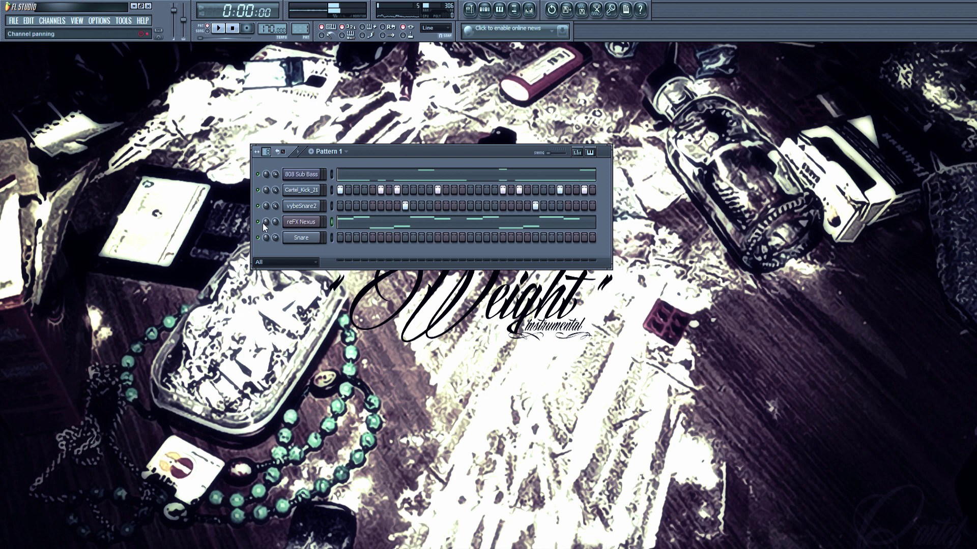
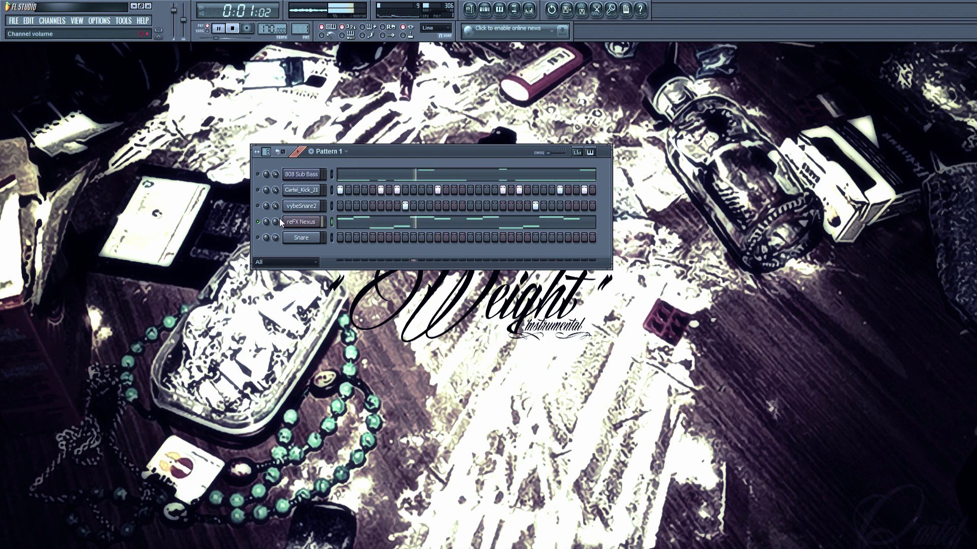
# Transpose the whole Nexus melody in the piano roll so it starts on G7, restart playback and close the piano roll
pyautogui.click(346, 222)
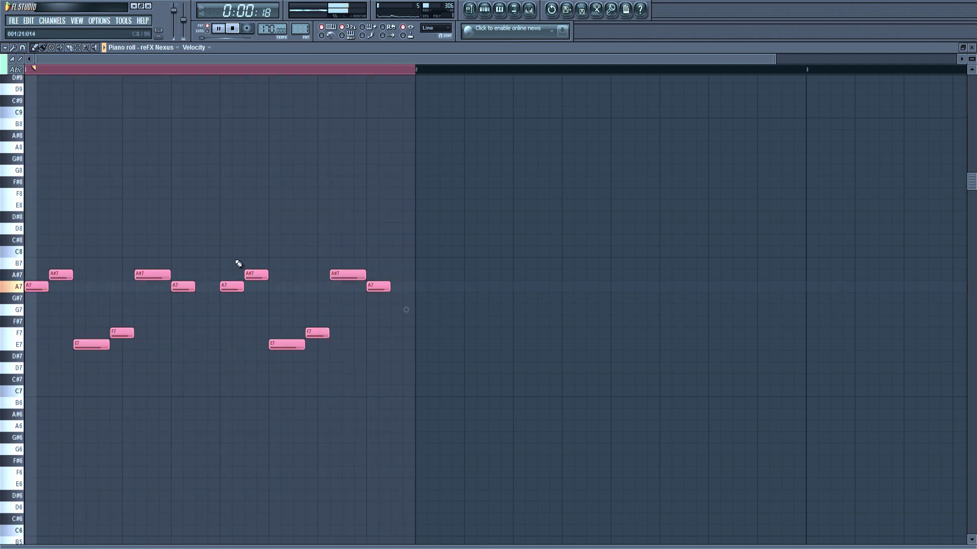
pyautogui.moveTo(35, 286); pyautogui.dragTo(31, 431)
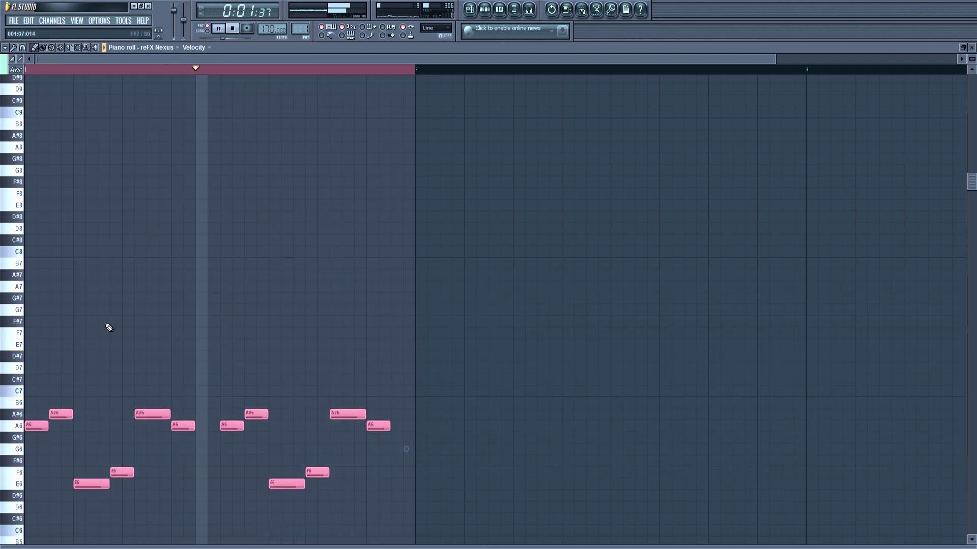
pyautogui.moveTo(31, 426); pyautogui.dragTo(27, 313)
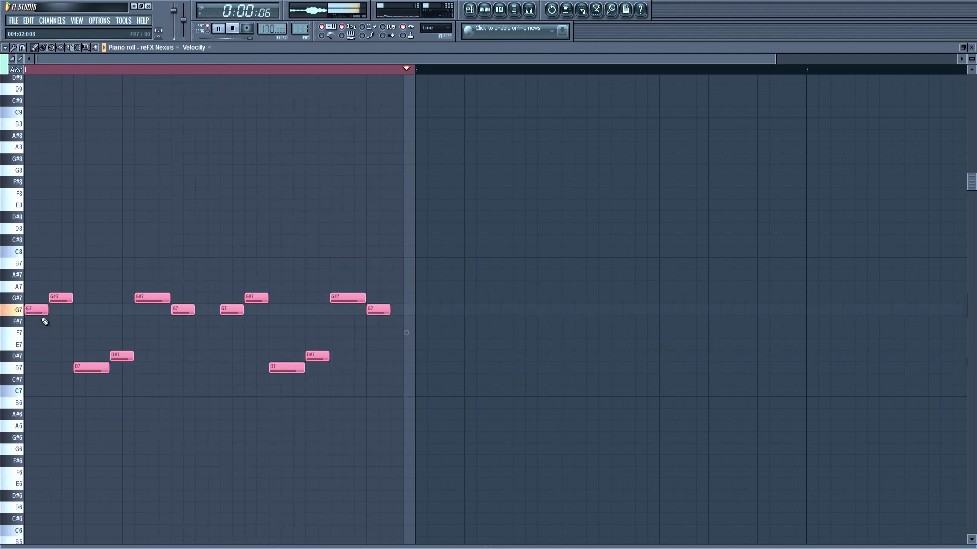
pyautogui.moveTo(32, 310)
pyautogui.mouseDown()
pyautogui.moveTo(32, 286)
pyautogui.moveTo(27, 309)
pyautogui.mouseUp()
pyautogui.press('space')
pyautogui.press('space')
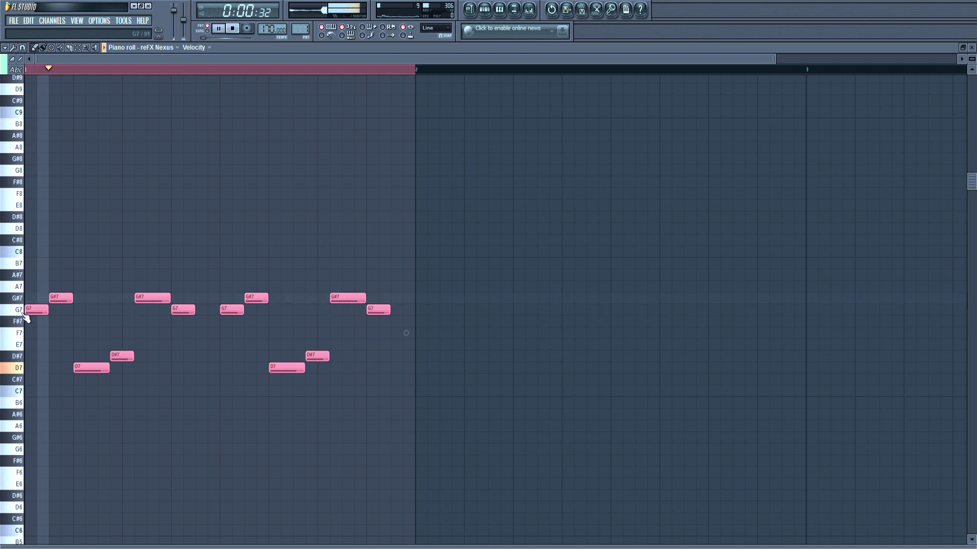
pyautogui.press('Escape')
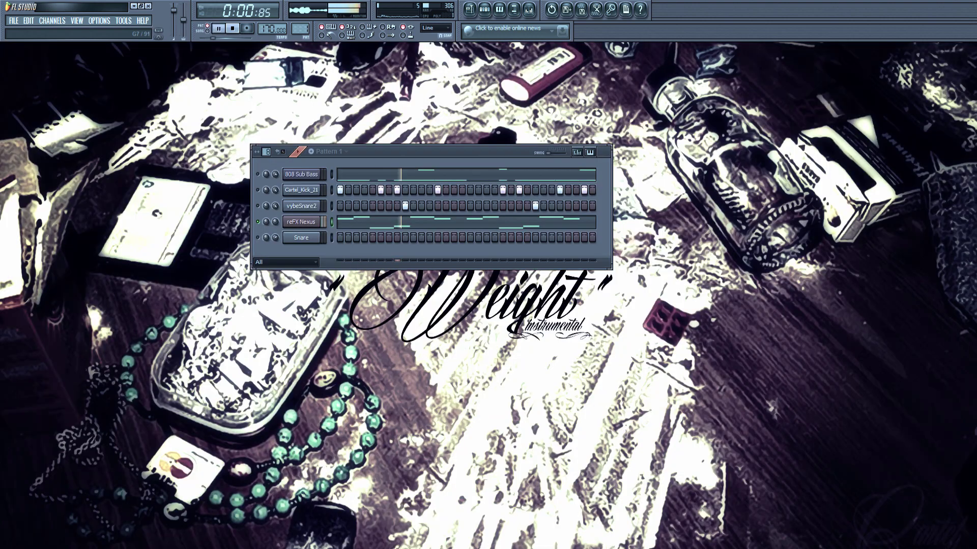
# Select all notes of the 808 Sub Bass line in its piano roll and return to the step sequencer
pyautogui.click(425, 178)
pyautogui.hotkey('ctrl', 'a')
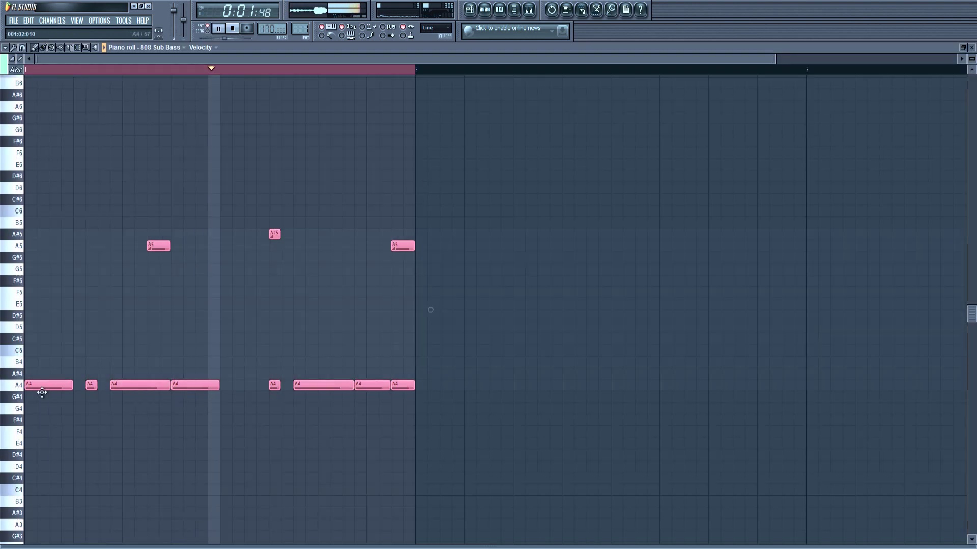
pyautogui.press('Escape')
pyautogui.press('space')
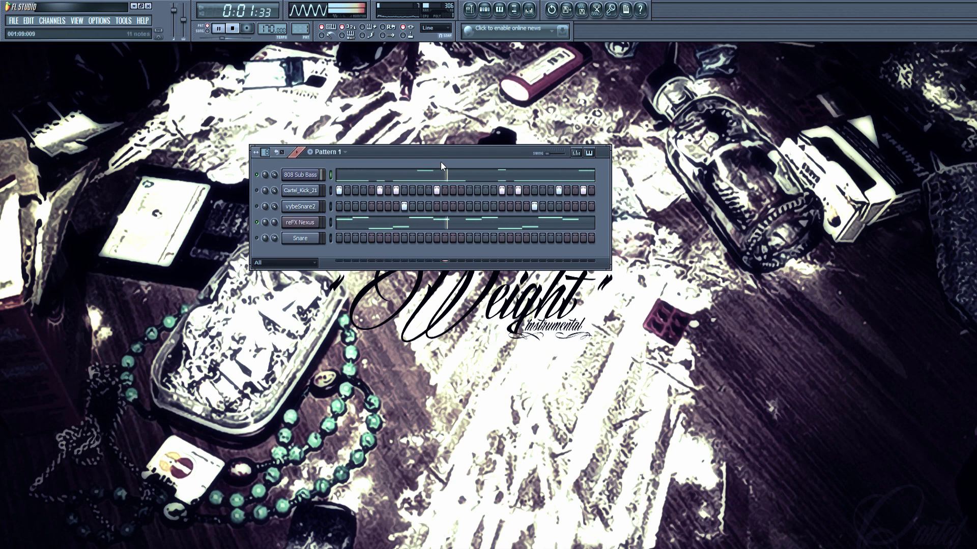
# Reposition the step sequencer window slightly lower and reduce the reFX Nexus channel volume to 46%
pyautogui.moveTo(437, 153); pyautogui.dragTo(423, 184)
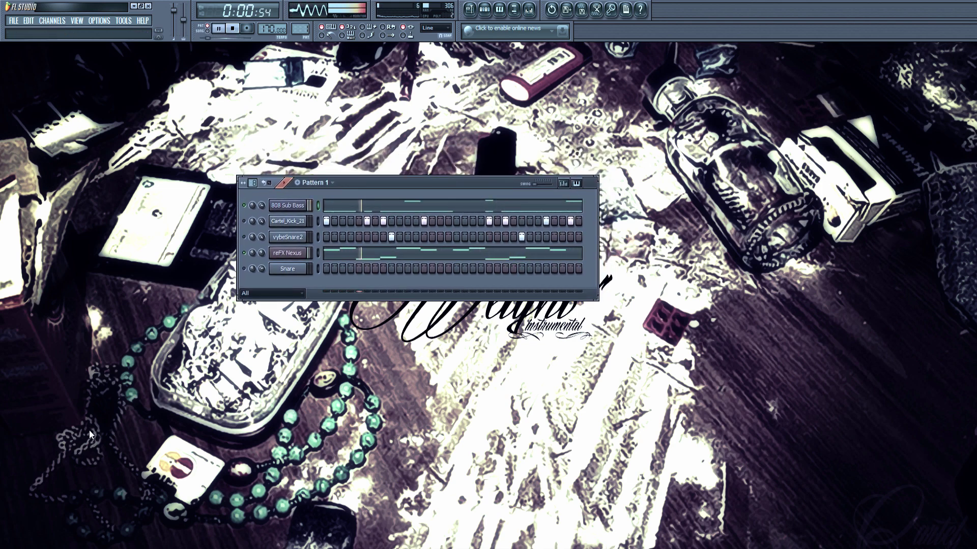
pyautogui.rightClick(176, 7)
pyautogui.click(180, 12)
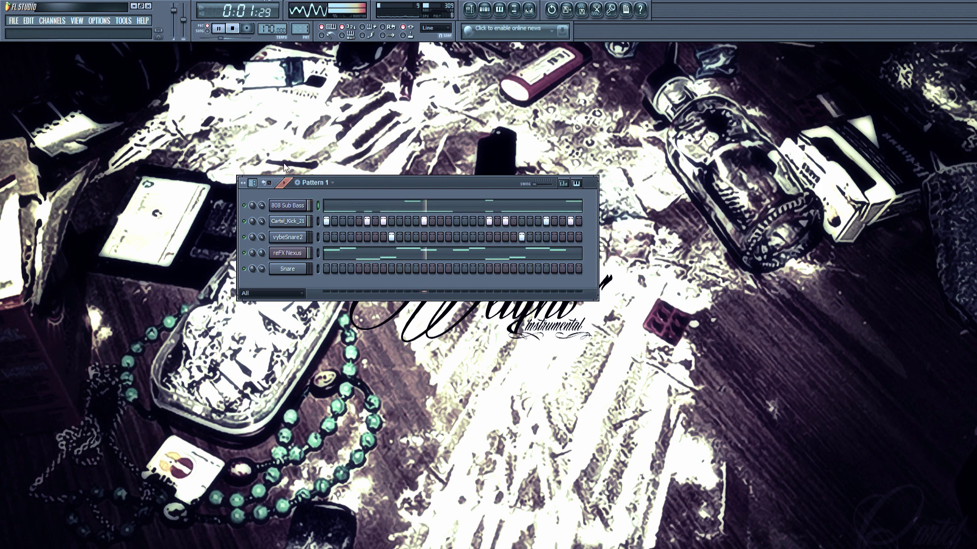
pyautogui.moveTo(261, 254); pyautogui.dragTo(261, 274)
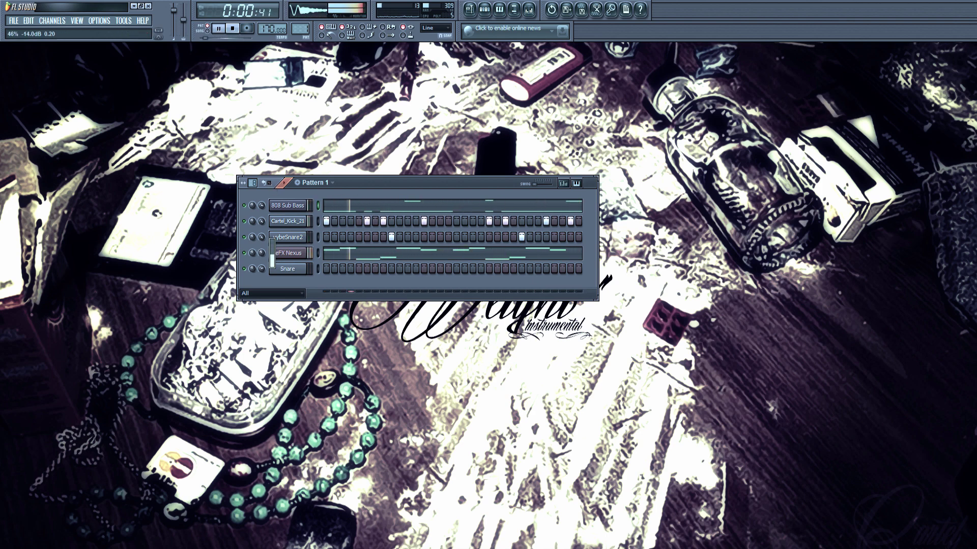
# Check the quality options in the Nexus system settings and close the plugin
pyautogui.click(287, 253)
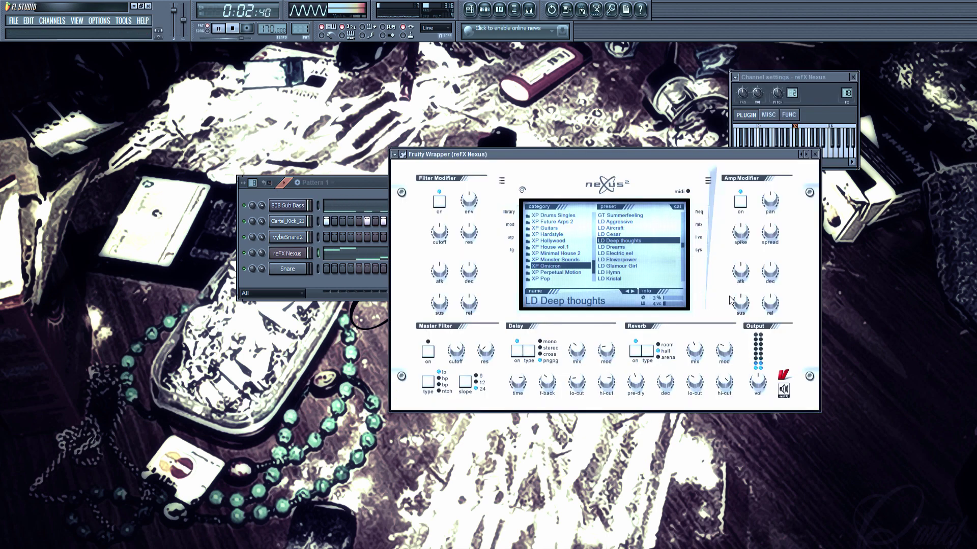
pyautogui.click(699, 251)
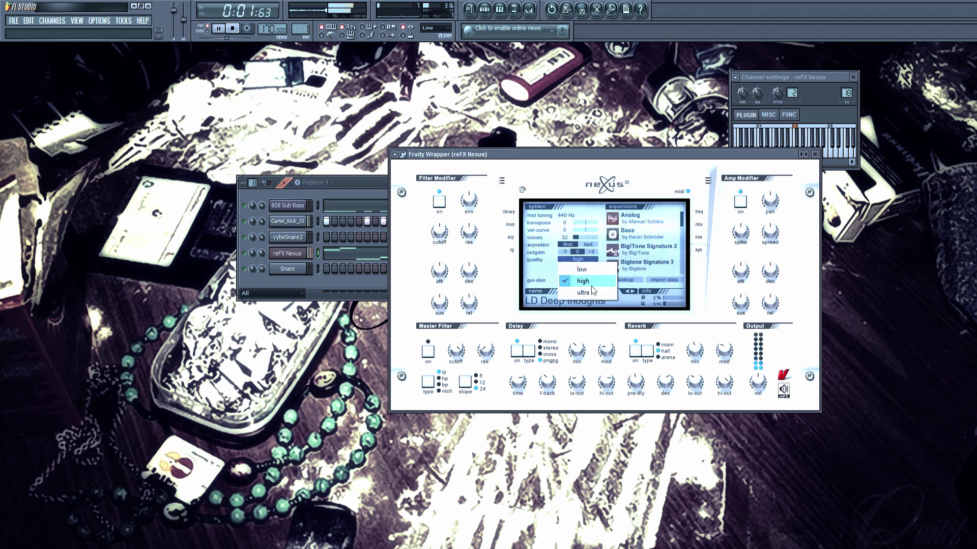
pyautogui.click(814, 154)
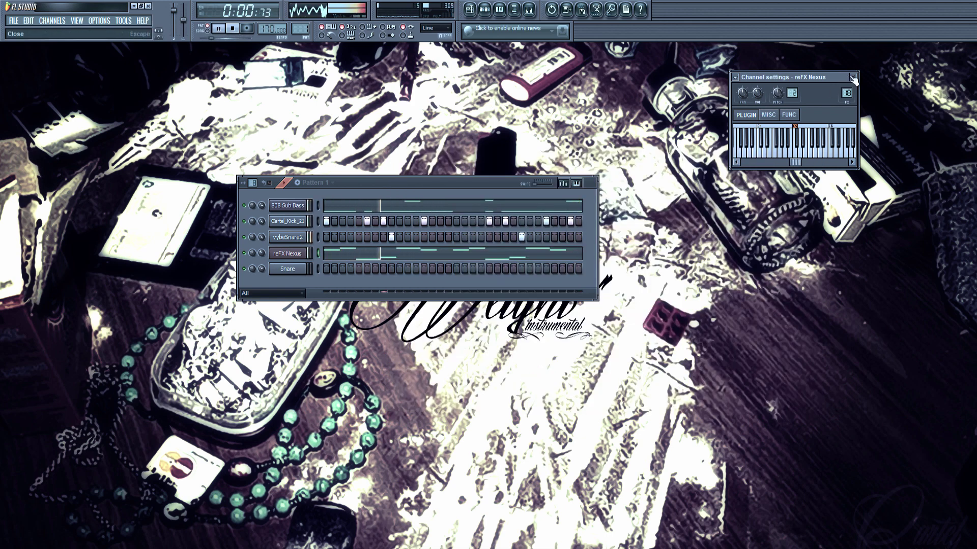
# Bring up the list of instruments that can be inserted as a new channel from the Snare channel
pyautogui.rightClick(294, 276)
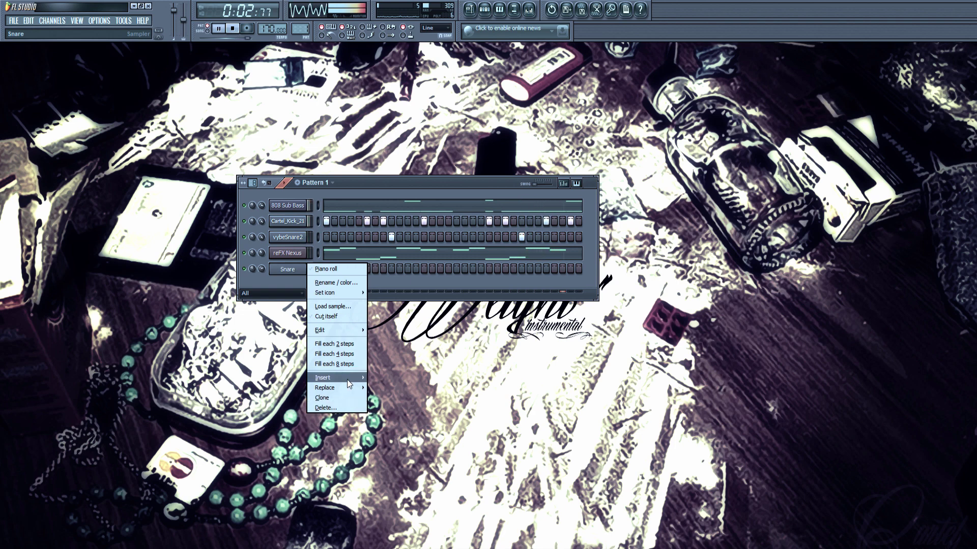
pyautogui.moveTo(350, 384)
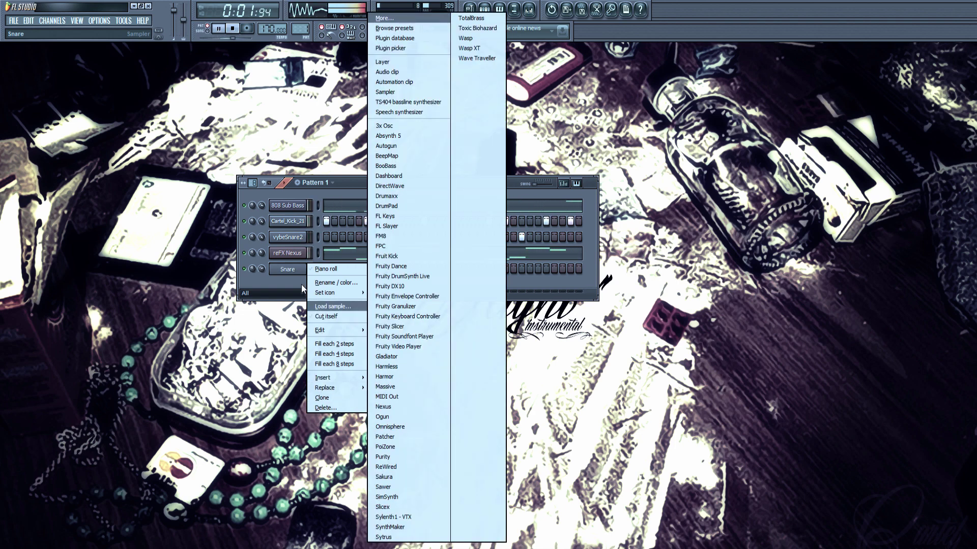
# Clone the reFX Nexus channel and move the clone's plugin window clear of the channel names
pyautogui.rightClick(289, 258)
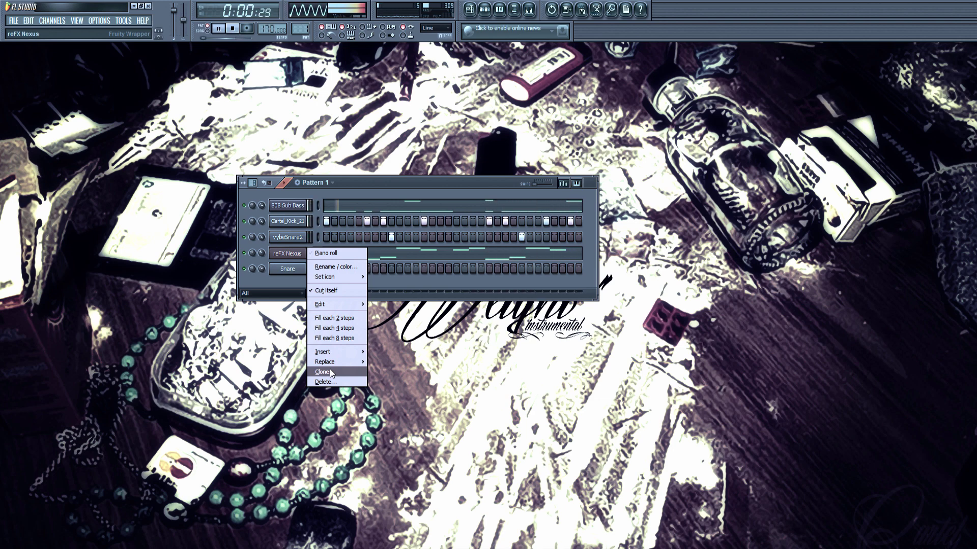
pyautogui.click(330, 371)
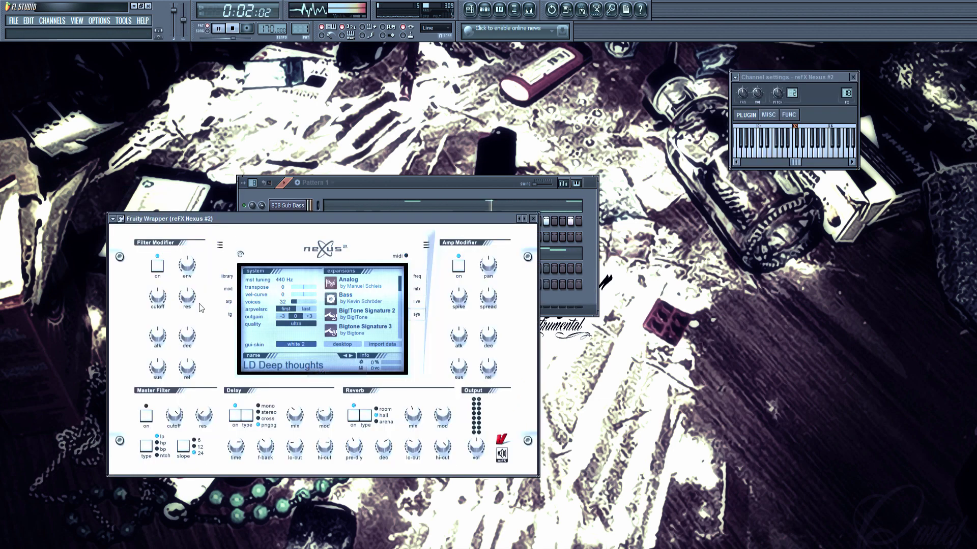
pyautogui.moveTo(410, 219); pyautogui.dragTo(723, 245)
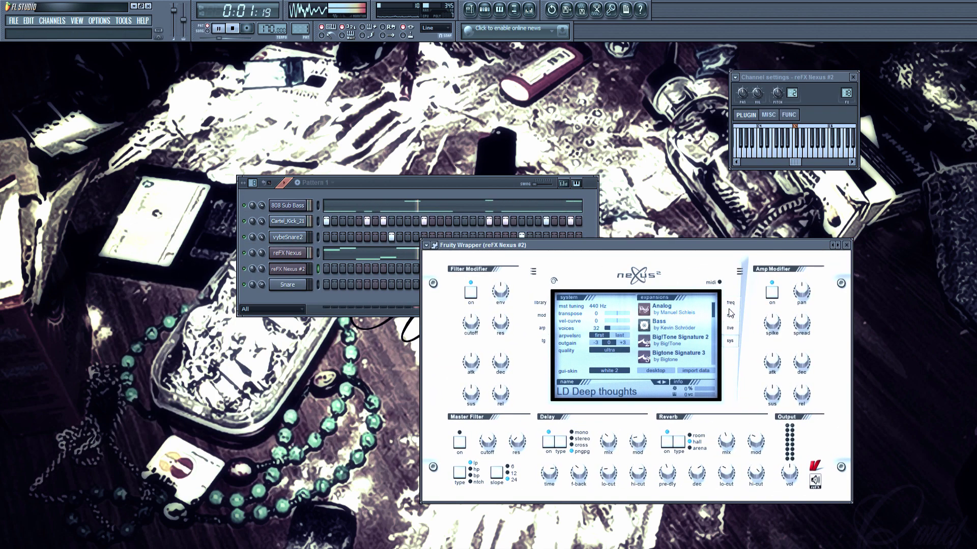
# Load the SQ Sinebells preset from the Single Layer Sequences category into reFX Nexus #2 and close its plugin window
pyautogui.click(546, 306)
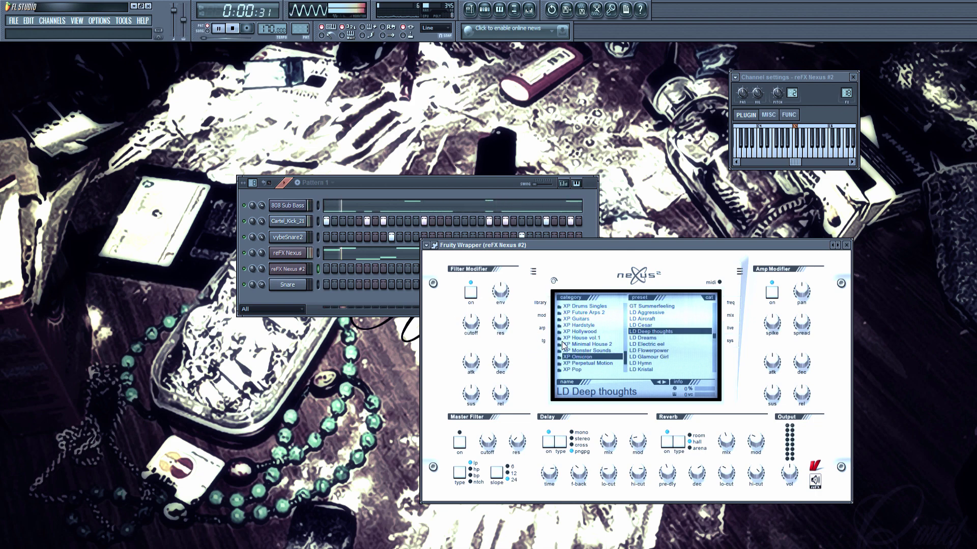
pyautogui.scroll(2, 605, 326)
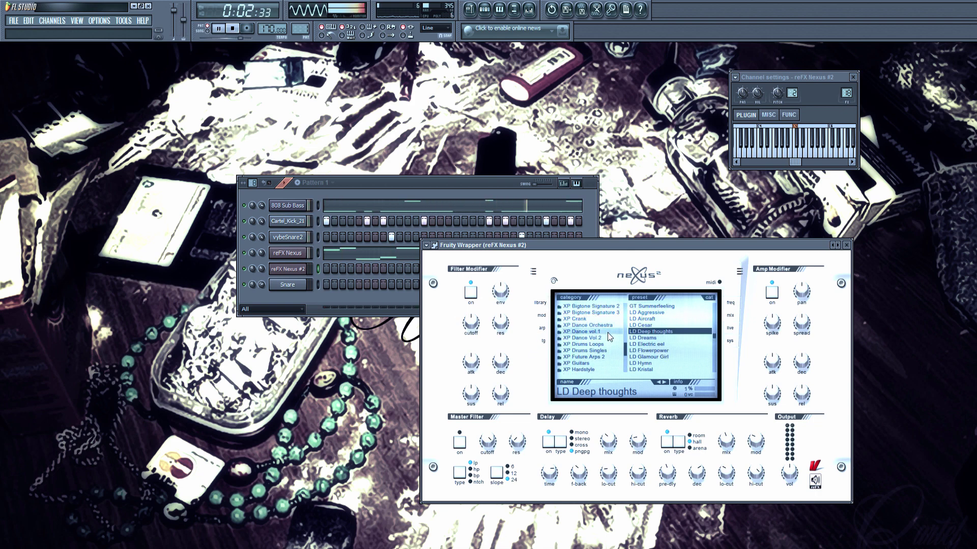
pyautogui.scroll(4, 603, 330)
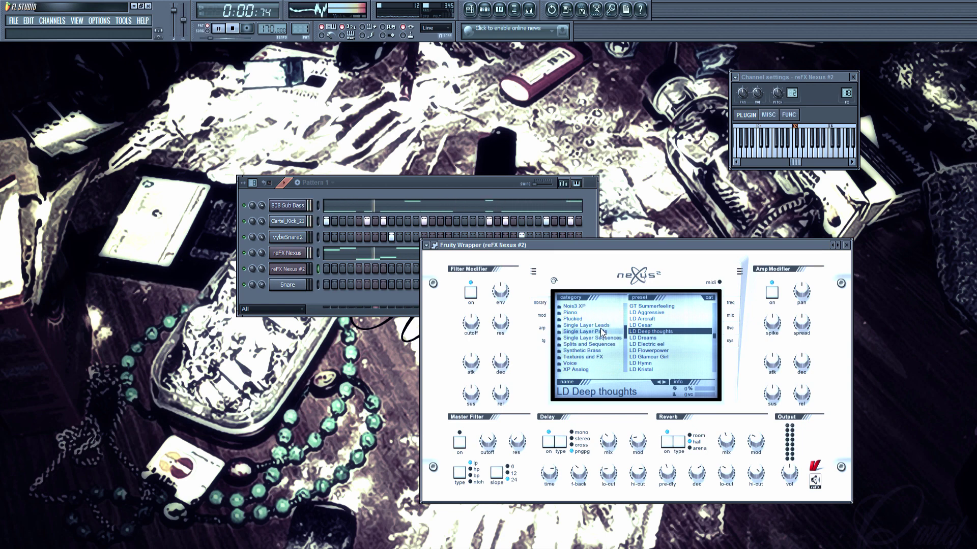
pyautogui.click(601, 325)
pyautogui.click(602, 332)
pyautogui.click(602, 338)
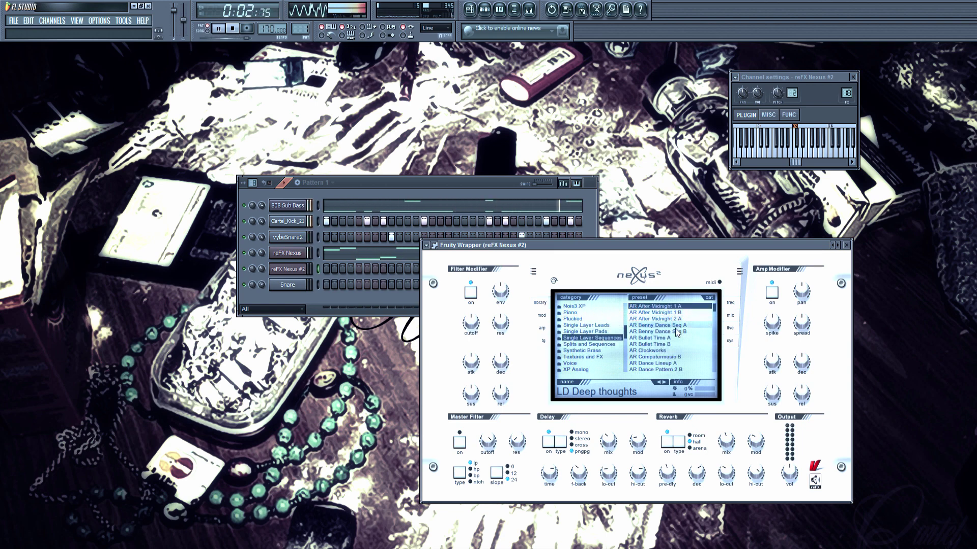
pyautogui.scroll(-10, 659, 338)
pyautogui.scroll(-15, 658, 338)
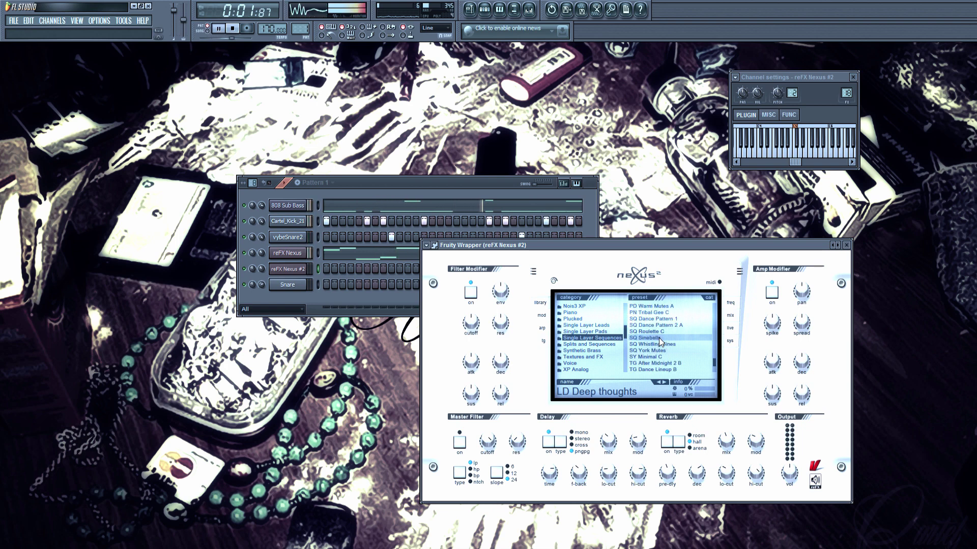
pyautogui.click(654, 351)
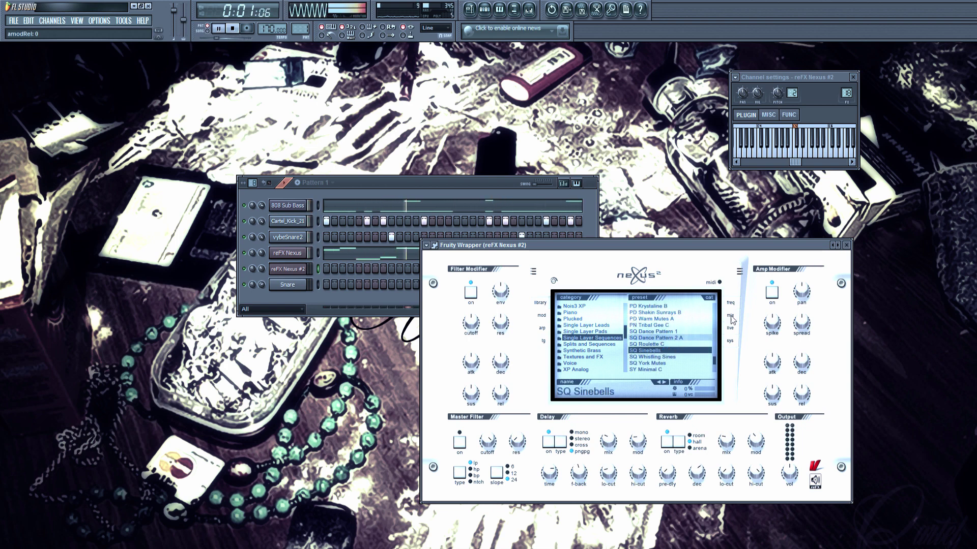
pyautogui.click(847, 245)
# Draw a bar of evenly spaced short notes for reFX Nexus #2, four each on G7, G#7, D7 and D#7, and play it
pyautogui.rightClick(277, 269)
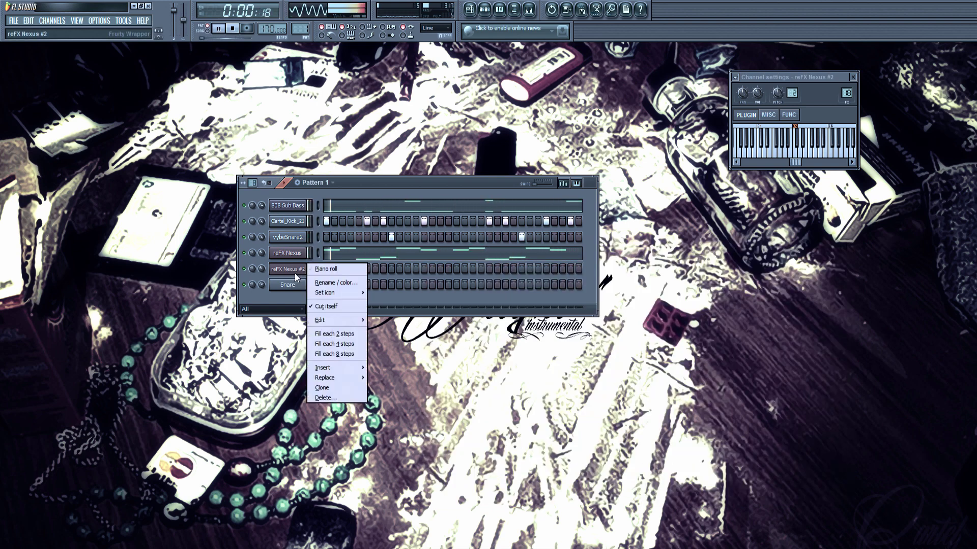
pyautogui.click(307, 273)
pyautogui.press('space')
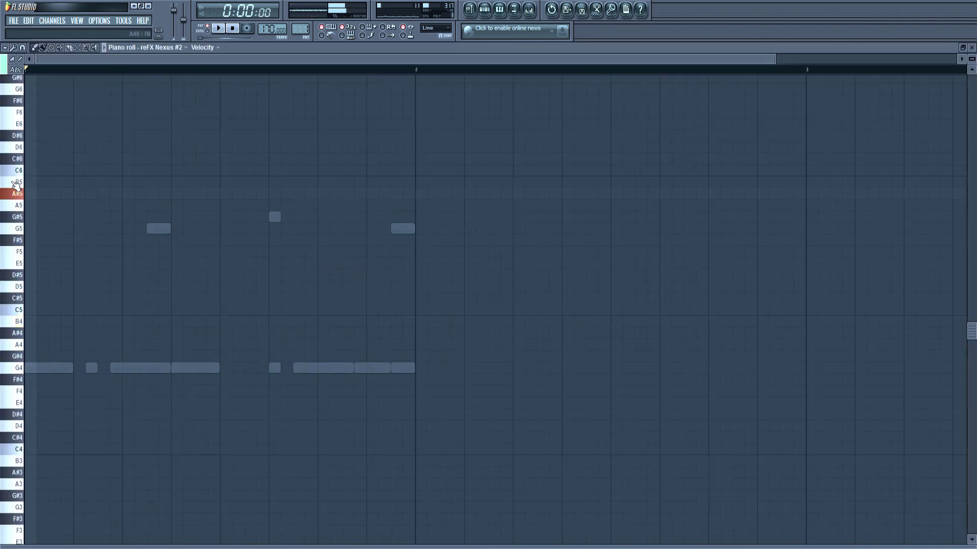
pyautogui.scroll(8, 11, 191)
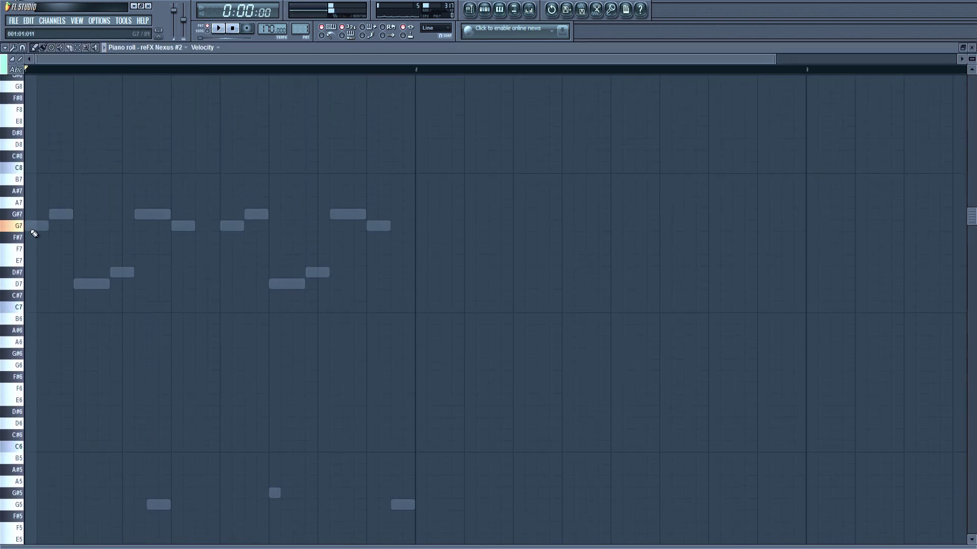
pyautogui.click(43, 227)
pyautogui.click(57, 229)
pyautogui.click(122, 216)
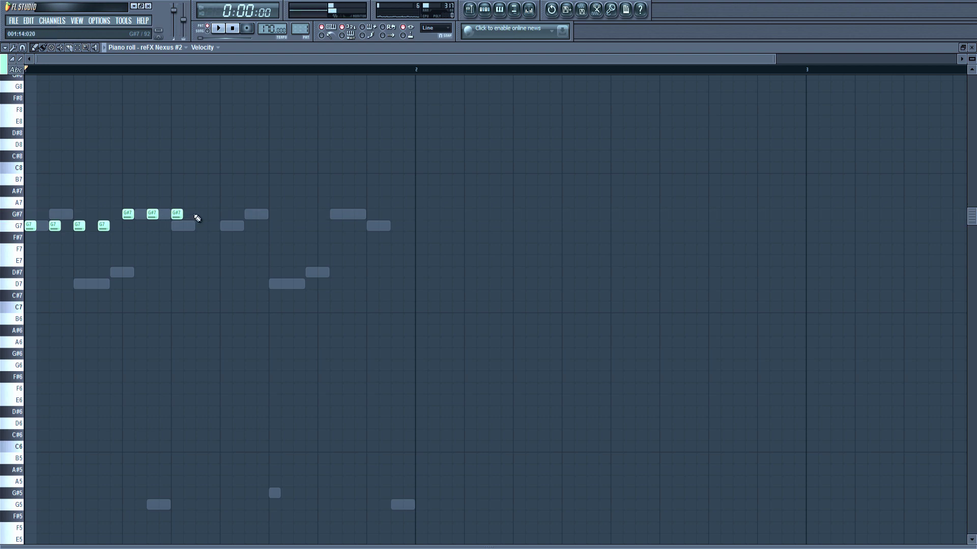
pyautogui.click(271, 287)
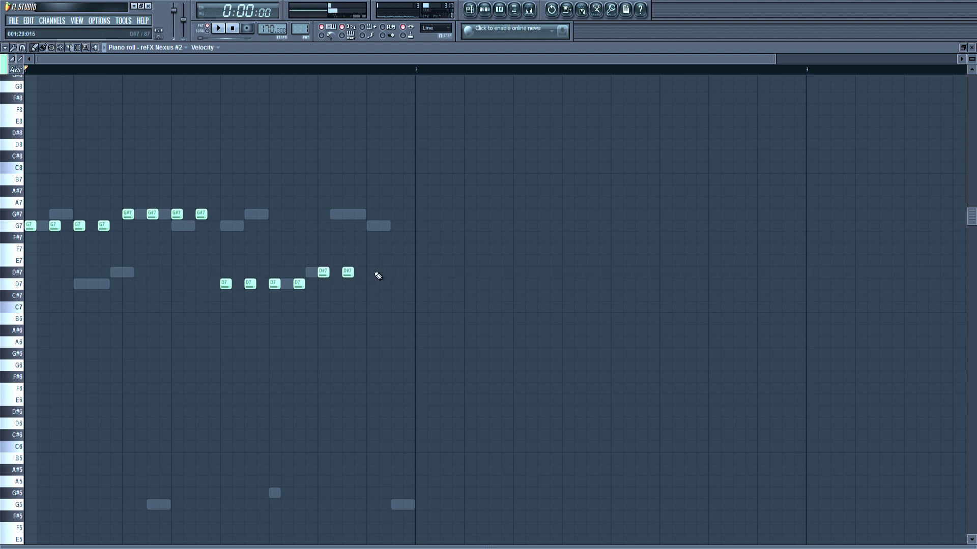
pyautogui.press('space')
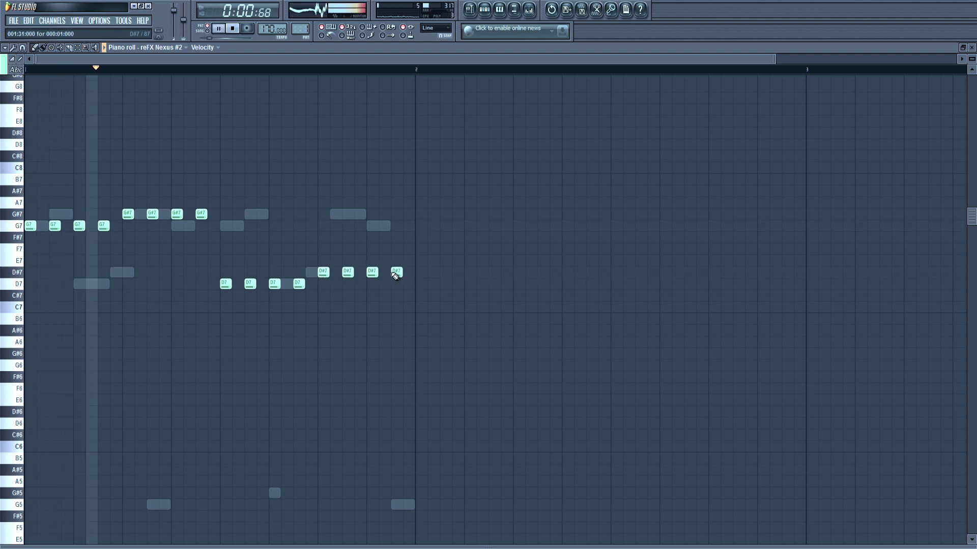
pyautogui.press('F7')
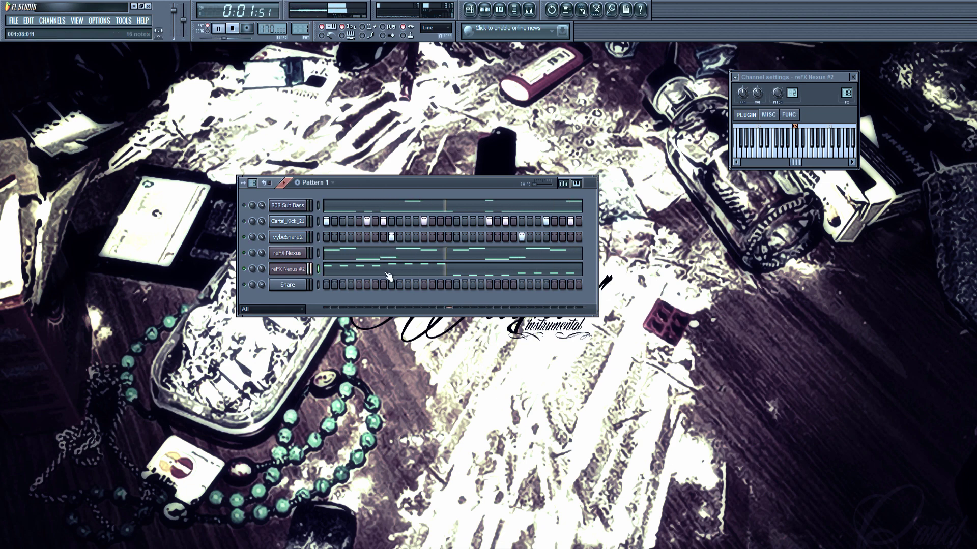
# Delete every second note of the reFX Nexus #2 melody, leaving two each on G7, G#7, D7 and D#7, and replay it
pyautogui.press('F7')
pyautogui.press('space')
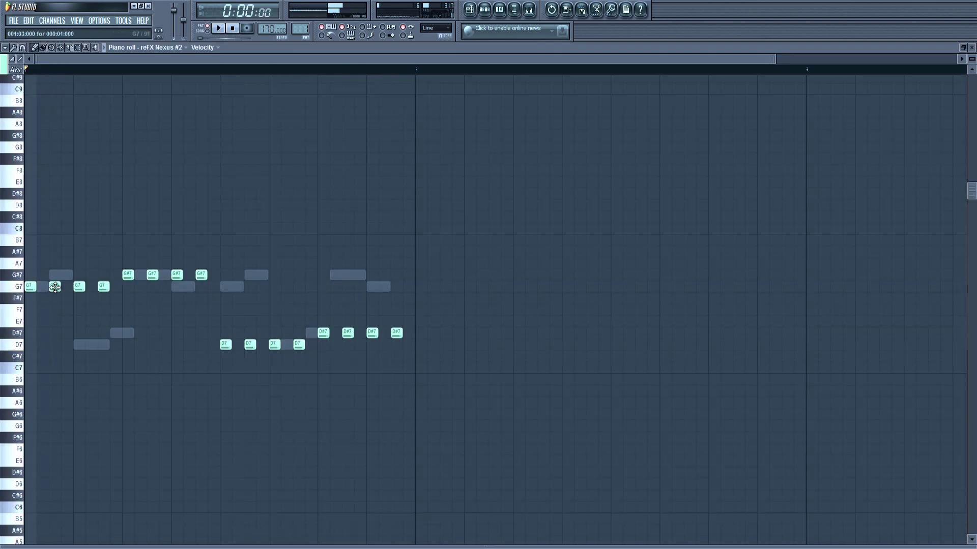
pyautogui.press('space')
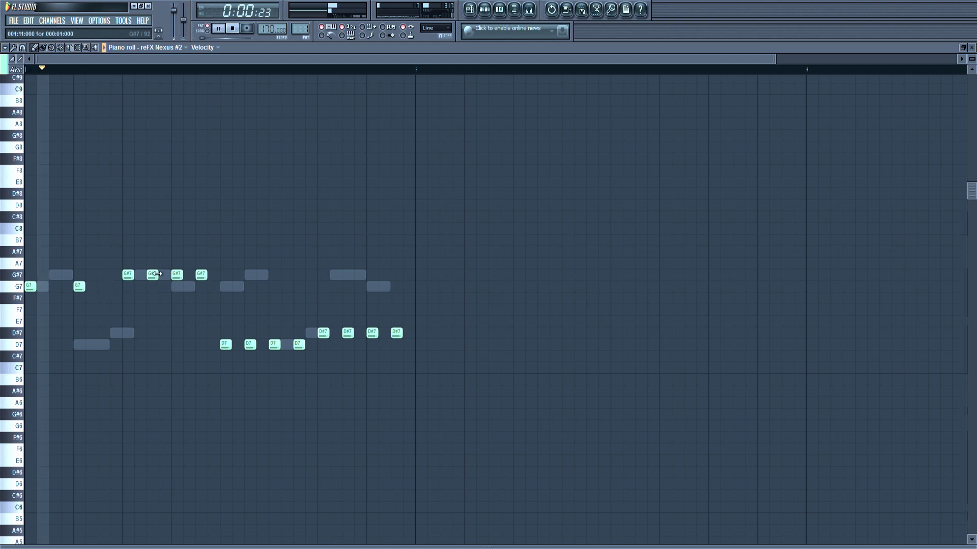
pyautogui.rightClick(152, 275)
pyautogui.rightClick(201, 275)
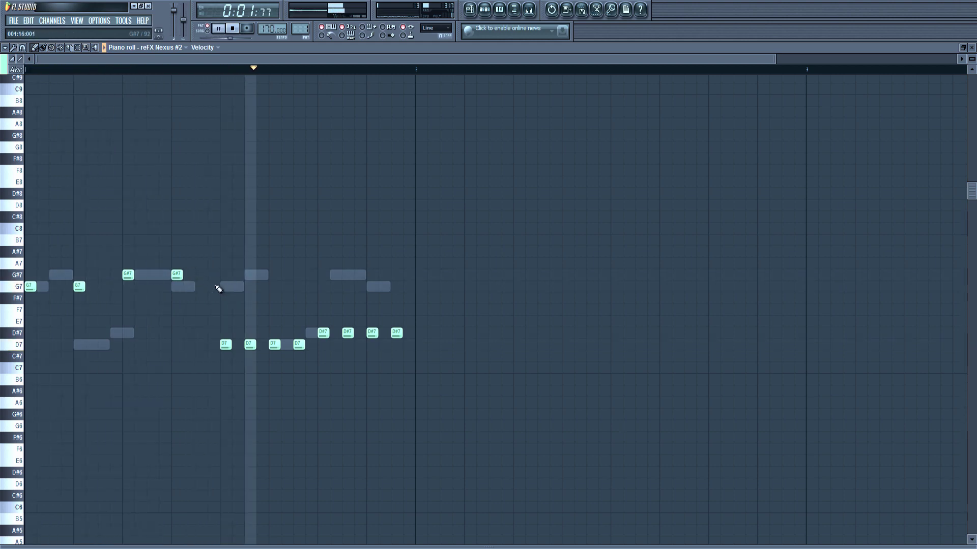
pyautogui.rightClick(250, 345)
pyautogui.rightClick(298, 344)
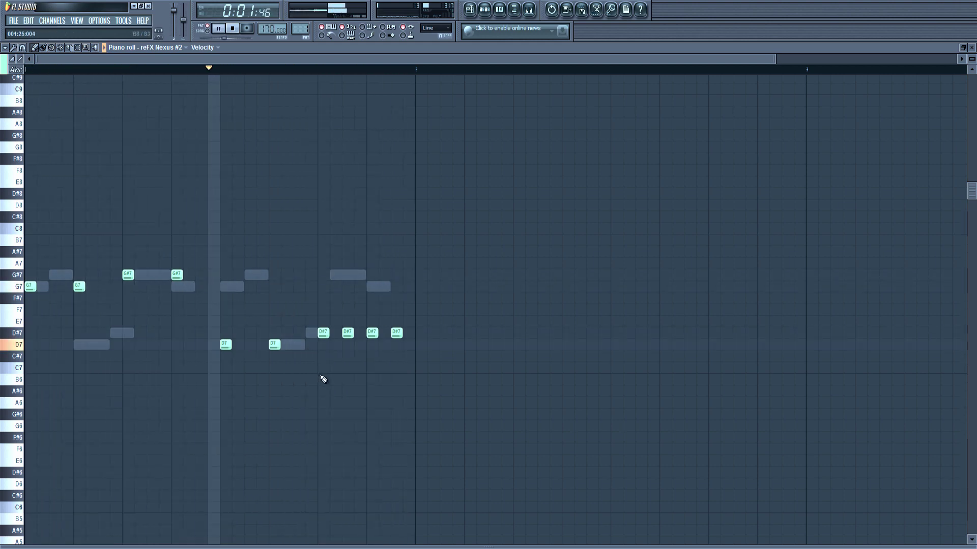
pyautogui.rightClick(348, 333)
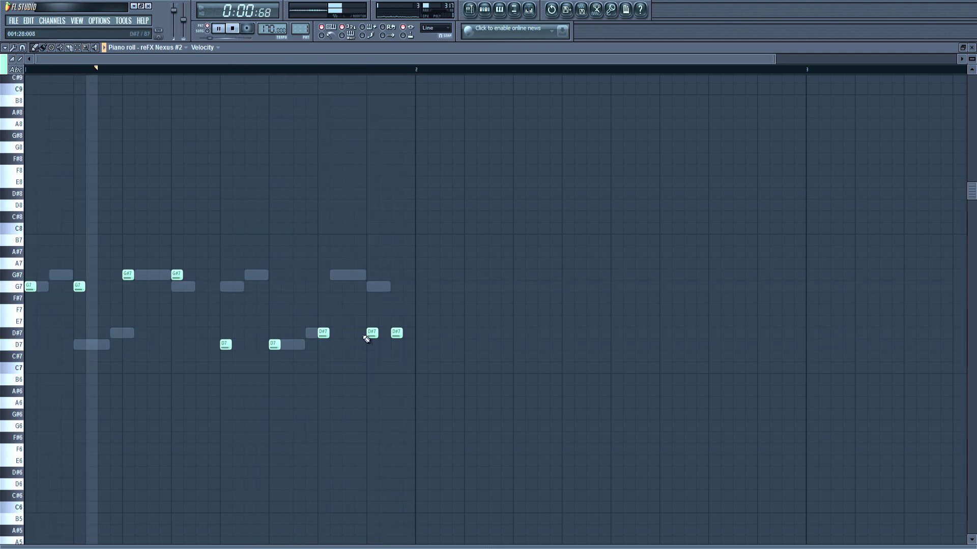
pyautogui.rightClick(396, 333)
pyautogui.press('space')
pyautogui.press('space')
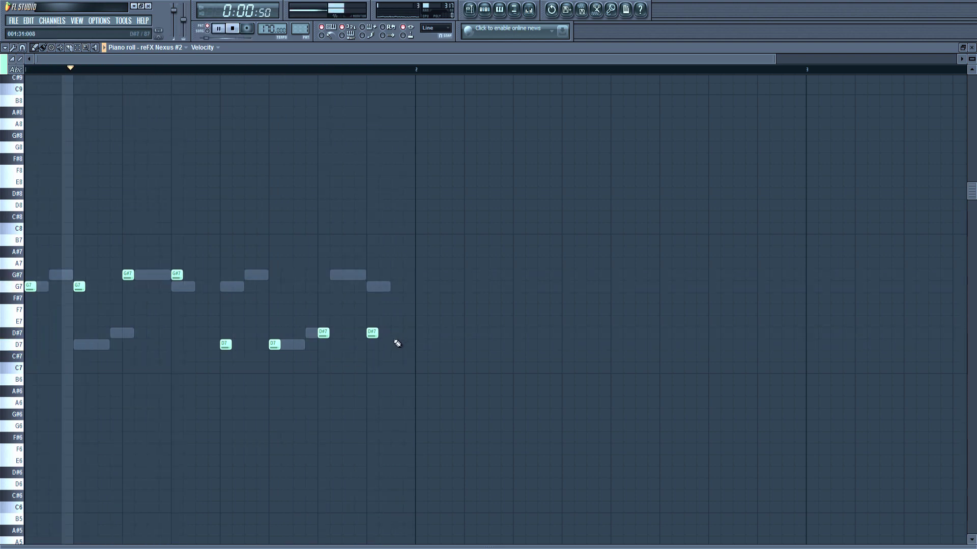
# Insert a new pattern before Pattern 1 containing only the copied reFX Nexus #2 notes, and extend its step grid to 32 steps
pyautogui.press('F7')
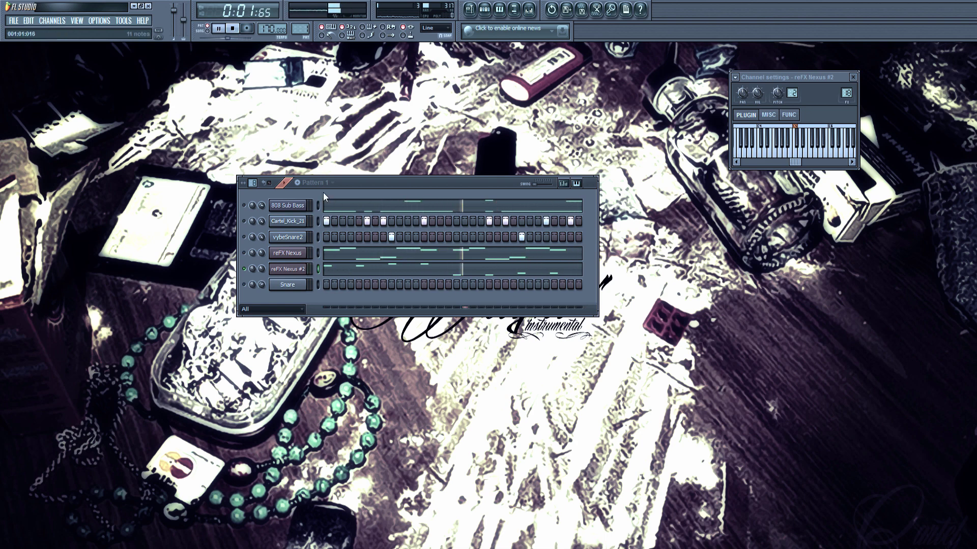
pyautogui.doubleClick(317, 270)
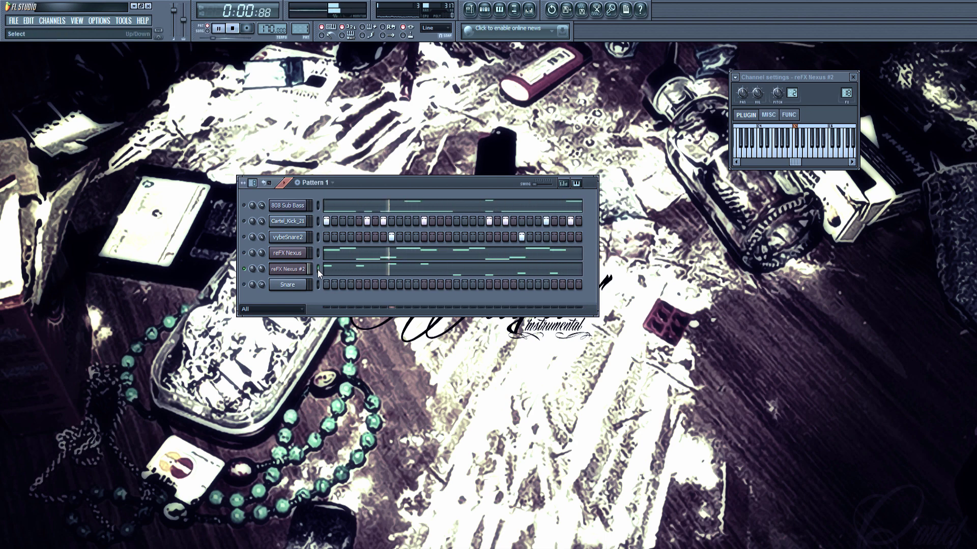
pyautogui.click(315, 183)
pyautogui.click(358, 241)
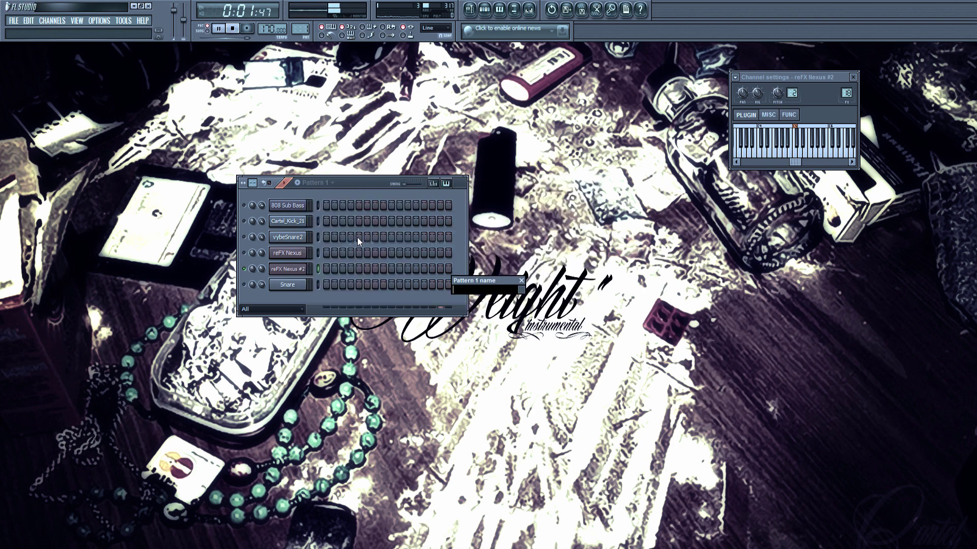
pyautogui.press('Escape')
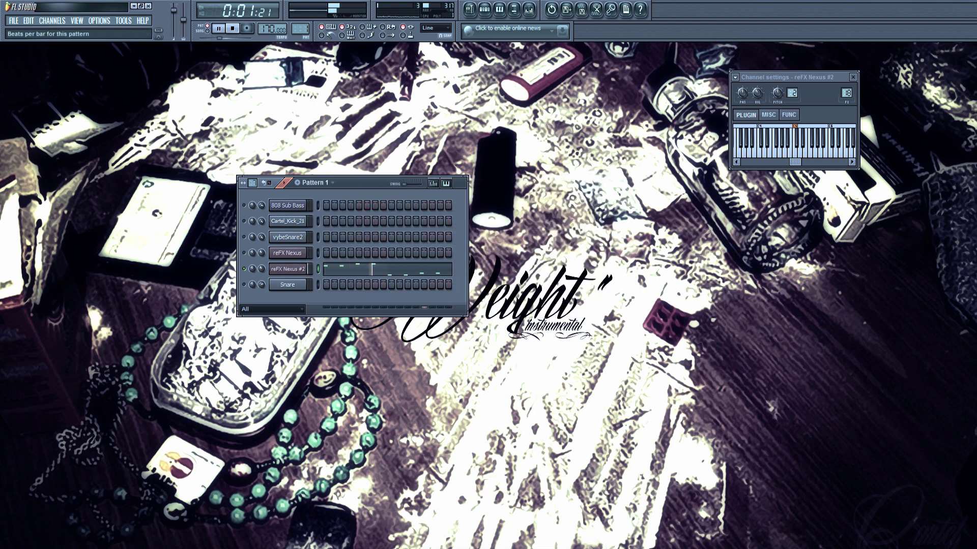
pyautogui.moveTo(253, 182); pyautogui.dragTo(252, 175)
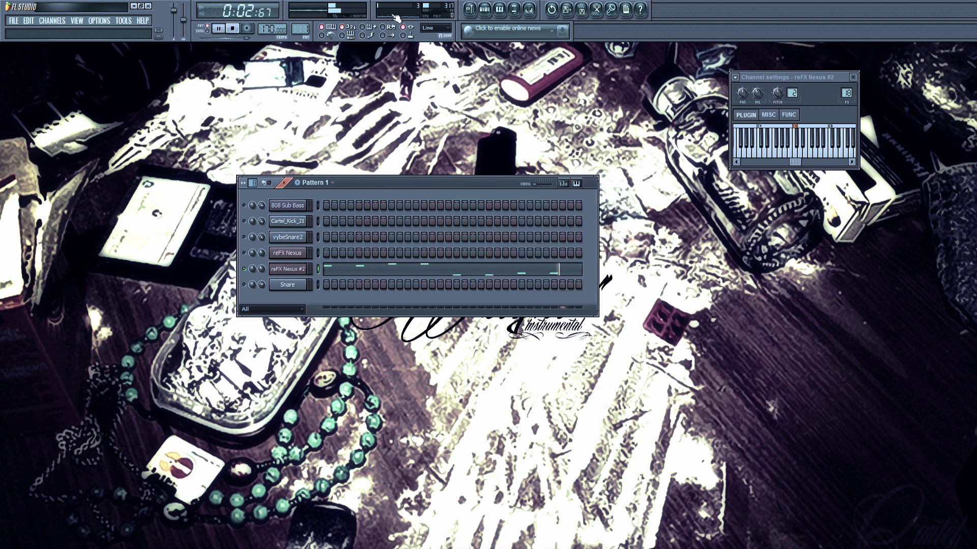
# Place four consecutive Pattern 1 clips on Track 1 of the playlist, starting at bar 1
pyautogui.click(469, 11)
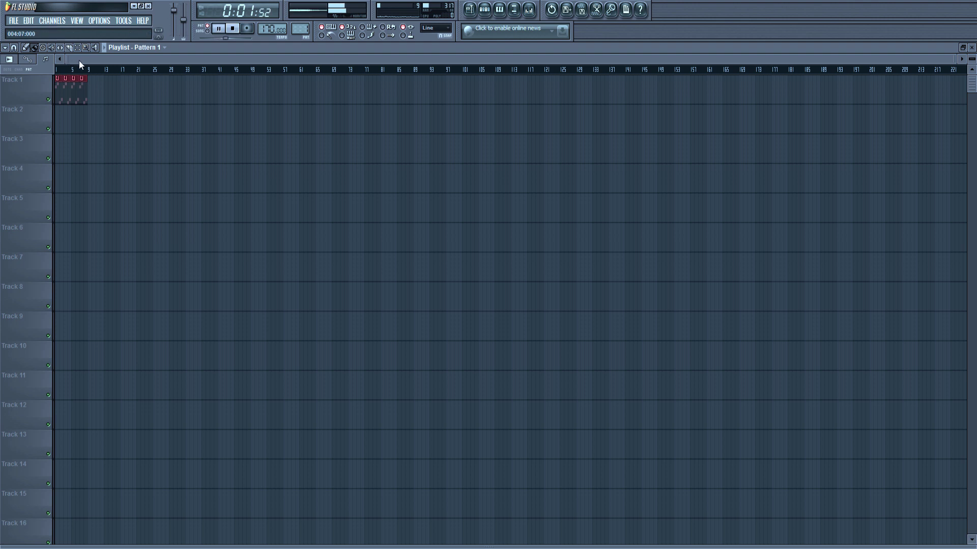
pyautogui.scroll(3, 79, 60)
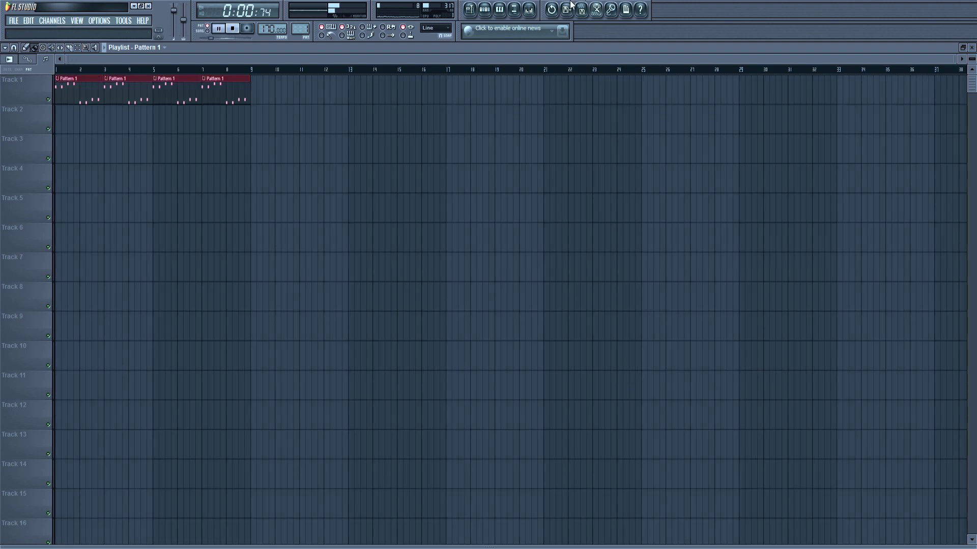
# Create a new Pattern 2 from the full beat with only the 808 Sub Bass, reFX Nexus and reFX Nexus #2 notes
pyautogui.click(485, 10)
pyautogui.click(316, 186)
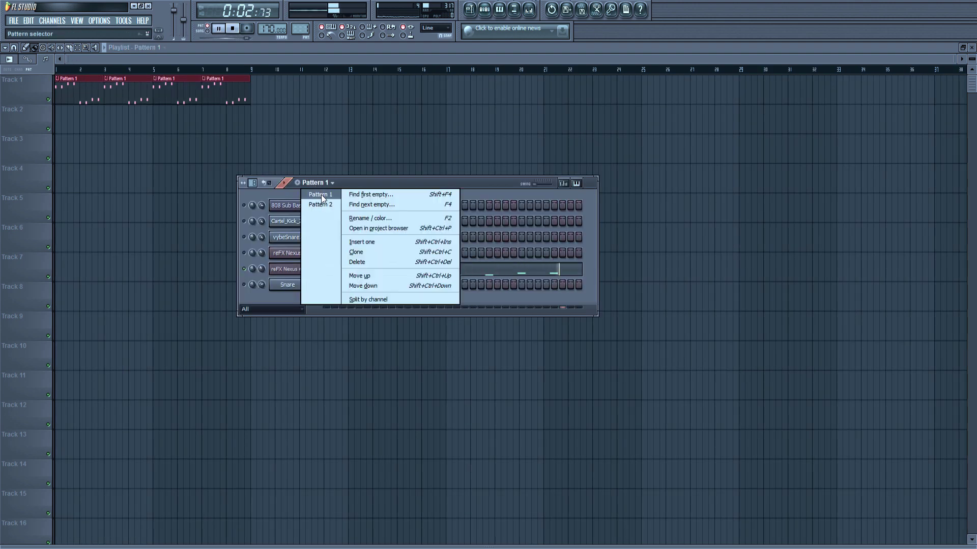
pyautogui.click(322, 200)
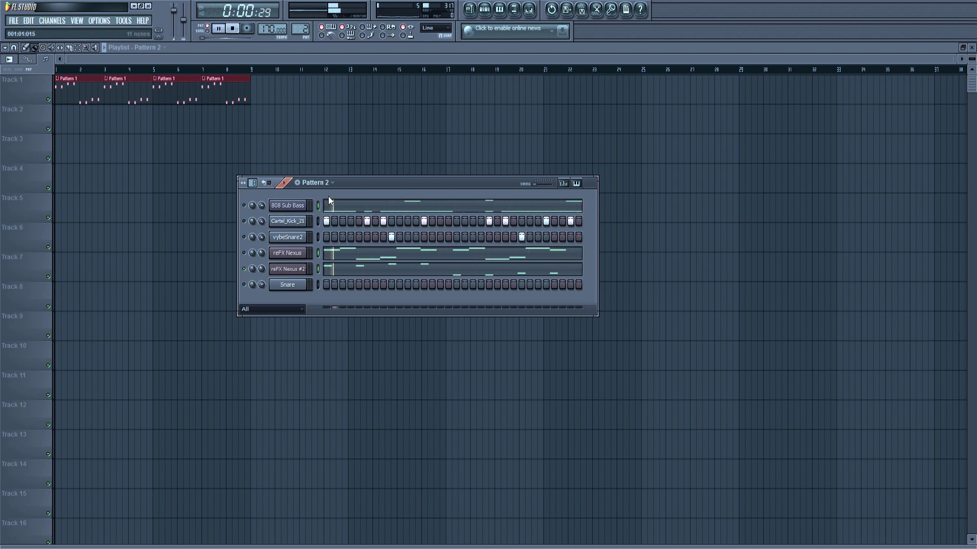
pyautogui.click(322, 184)
pyautogui.click(360, 252)
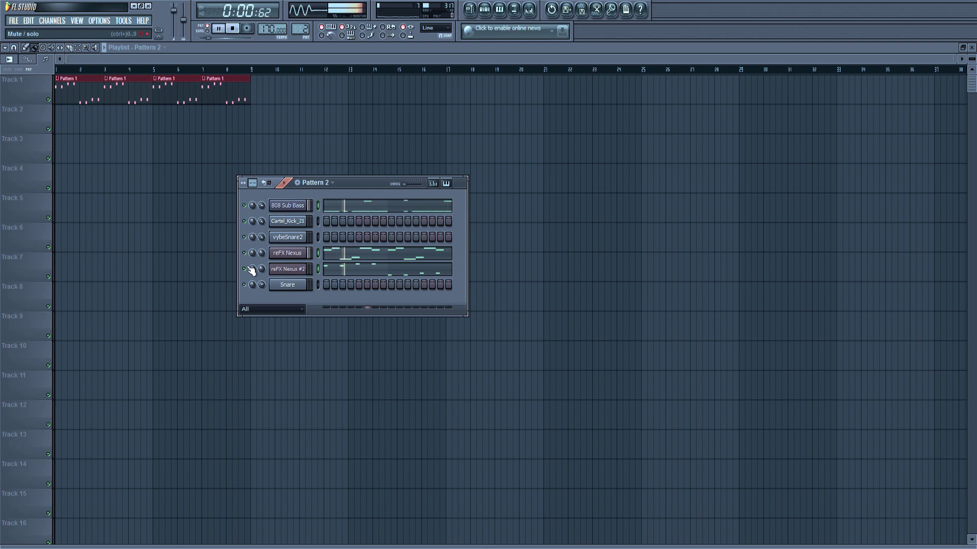
# Place four consecutive Pattern 2 clips on Track 2 starting at bar 9, and play the arrangement from bar 1
pyautogui.click(255, 118)
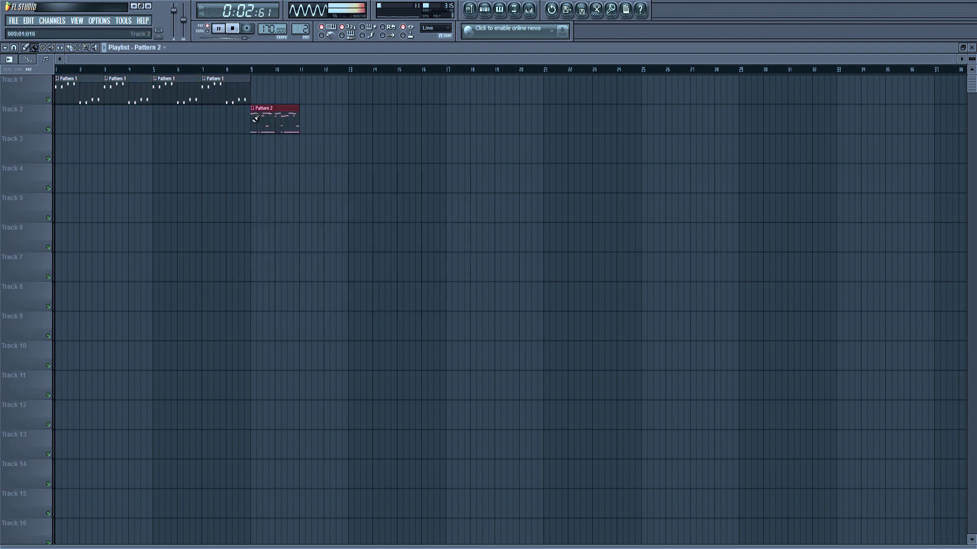
pyautogui.click(324, 111)
pyautogui.moveTo(338, 109); pyautogui.dragTo(436, 105)
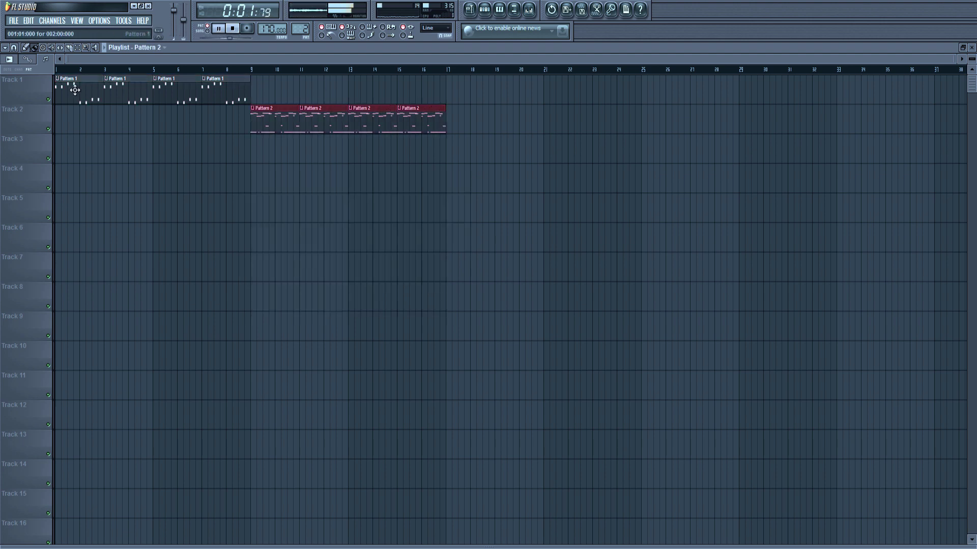
pyautogui.click(61, 71)
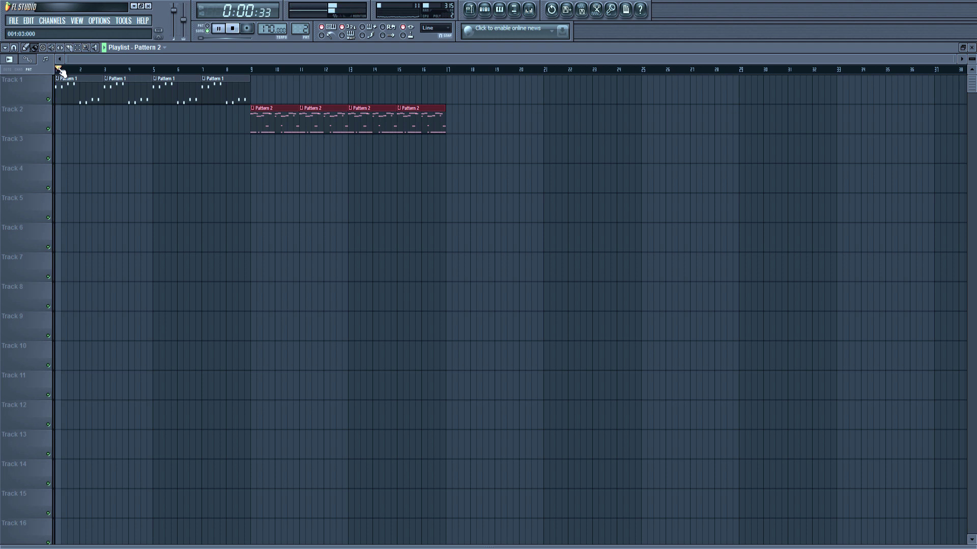
# Lower the reFX Nexus #2 channel volume in Pattern 2 during playback of the arrangement
pyautogui.click(484, 10)
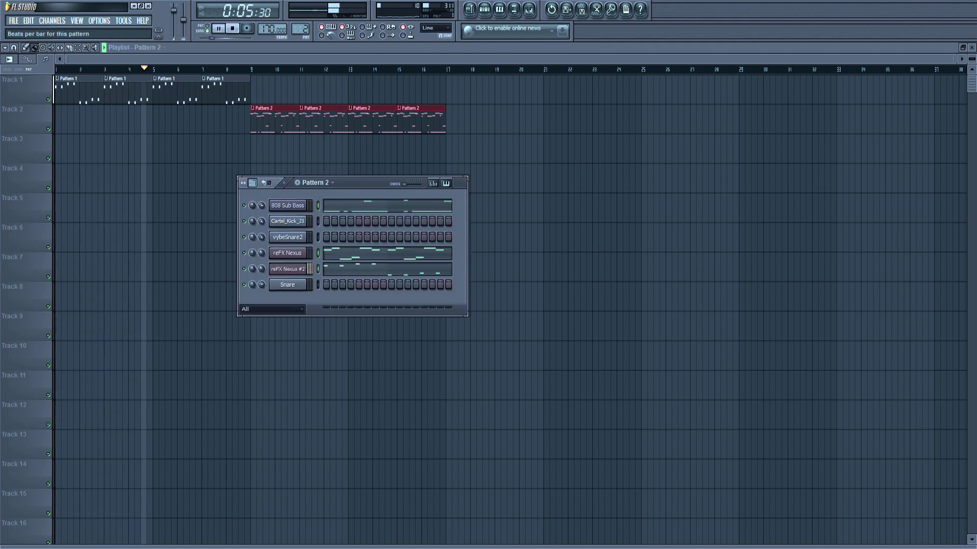
pyautogui.moveTo(377, 181); pyautogui.dragTo(374, 248)
pyautogui.click(320, 253)
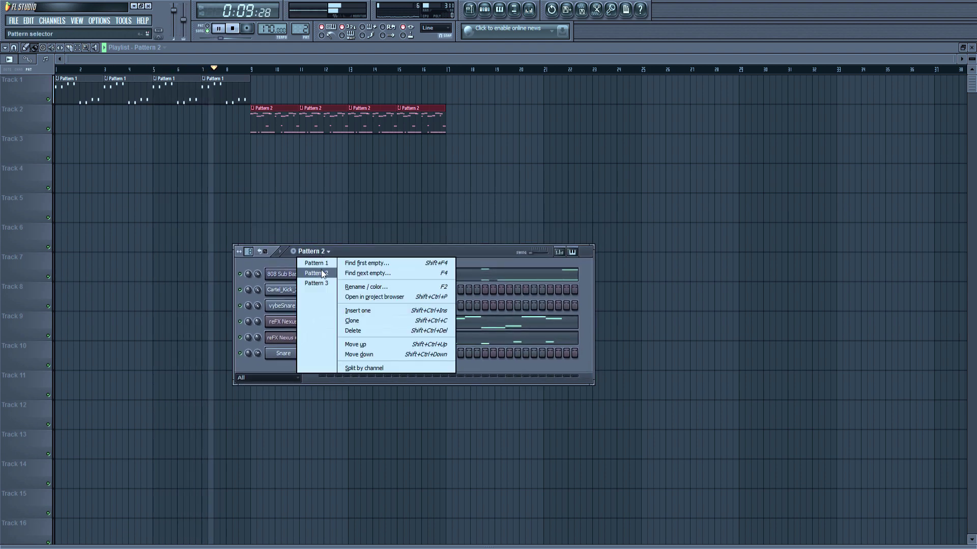
pyautogui.click(322, 270)
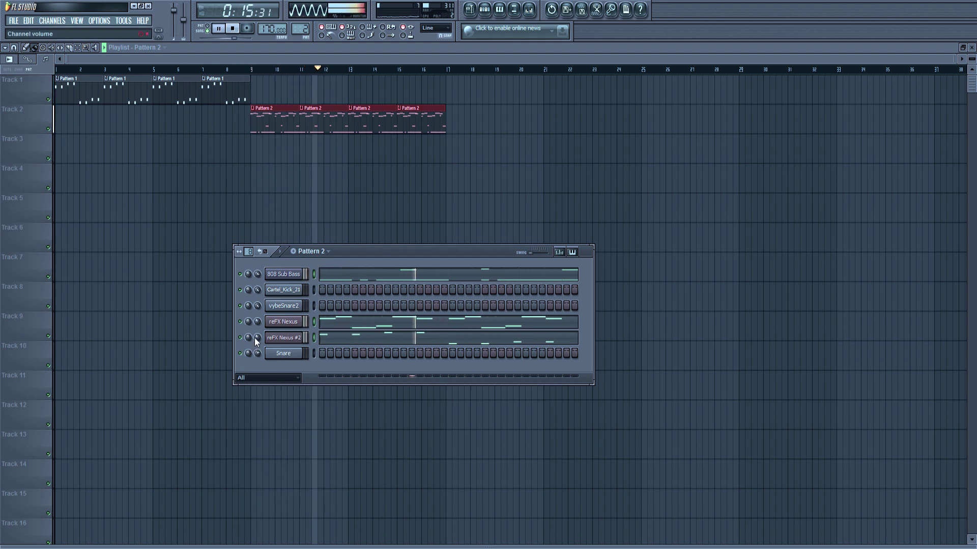
pyautogui.moveTo(255, 338); pyautogui.dragTo(256, 358)
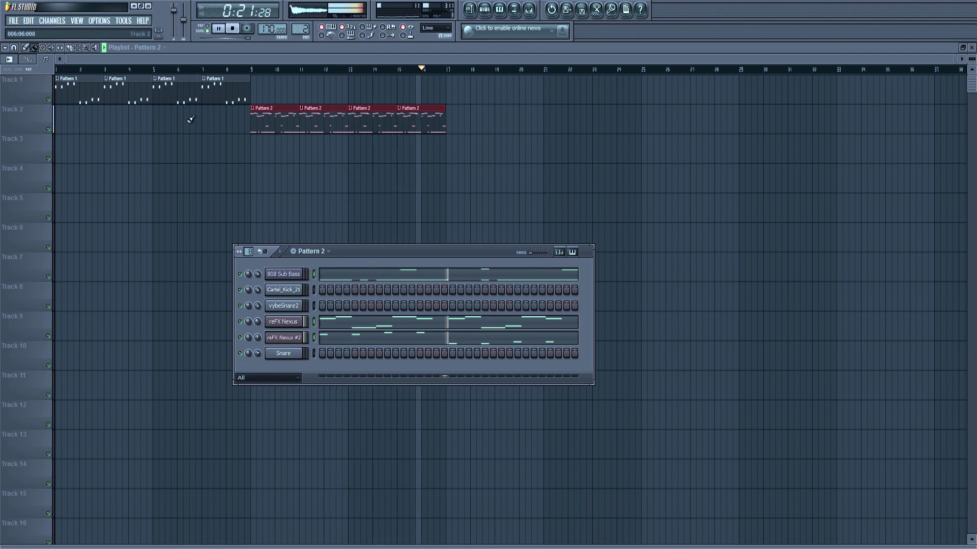
pyautogui.press('space')
# Switch to Pattern 3 and replace the Snare channel's sample with KaleonHihats4 from the Meek Mill Check folder
pyautogui.click(311, 252)
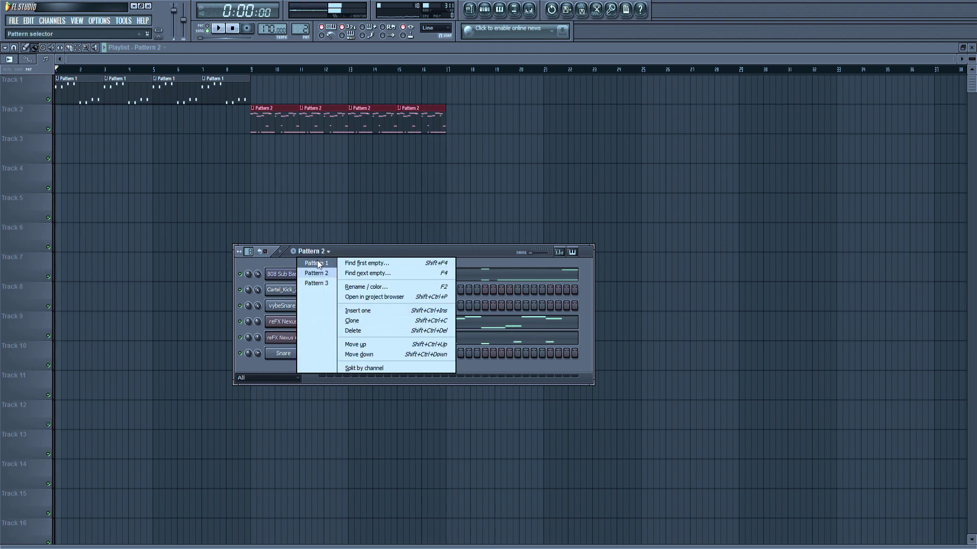
pyautogui.click(320, 284)
pyautogui.press('space')
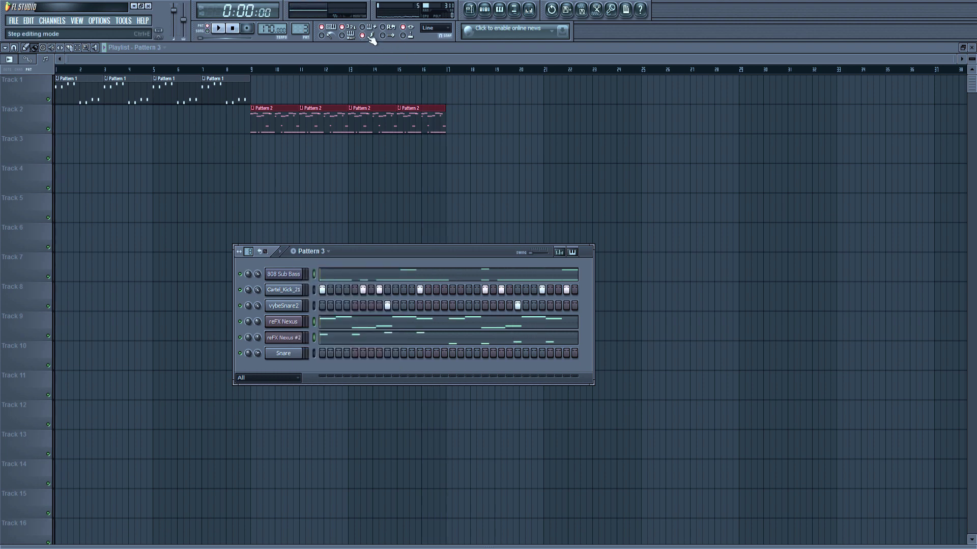
pyautogui.click(514, 9)
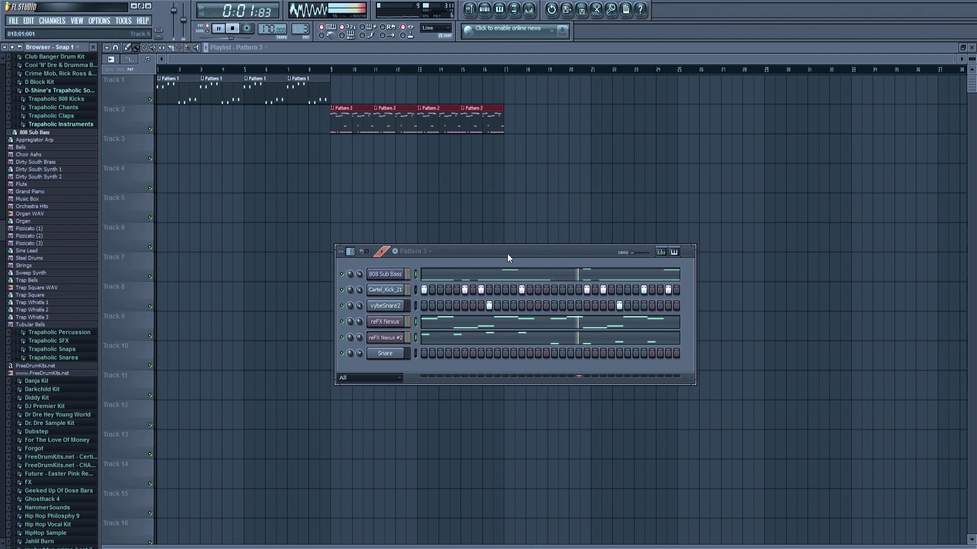
pyautogui.moveTo(508, 254); pyautogui.dragTo(438, 206)
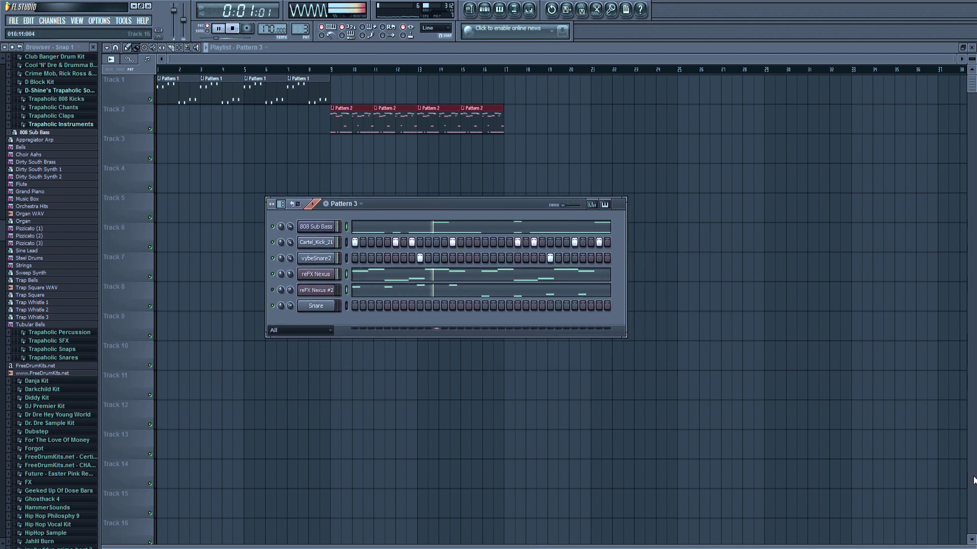
pyautogui.scroll(-15, 1, 377)
pyautogui.scroll(15, 1, 378)
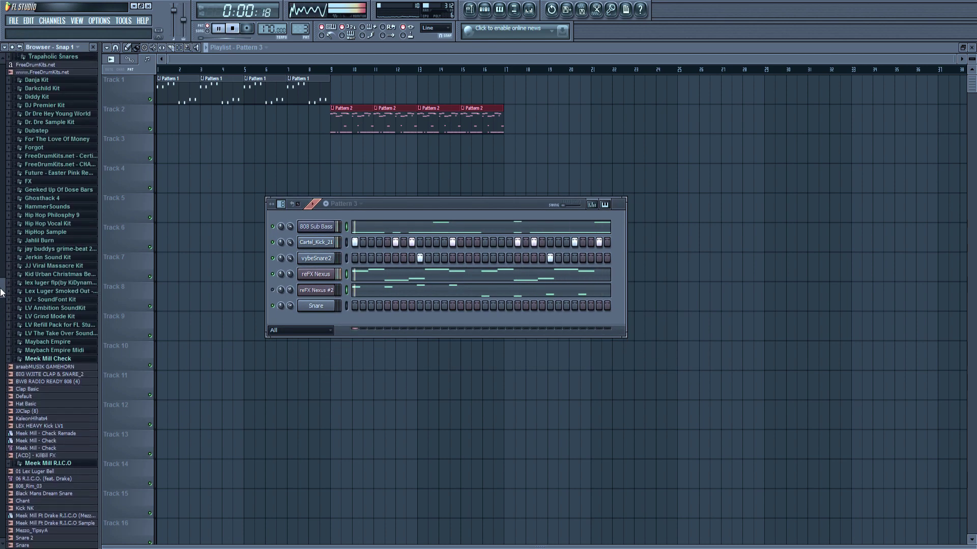
pyautogui.moveTo(35, 307); pyautogui.dragTo(316, 307)
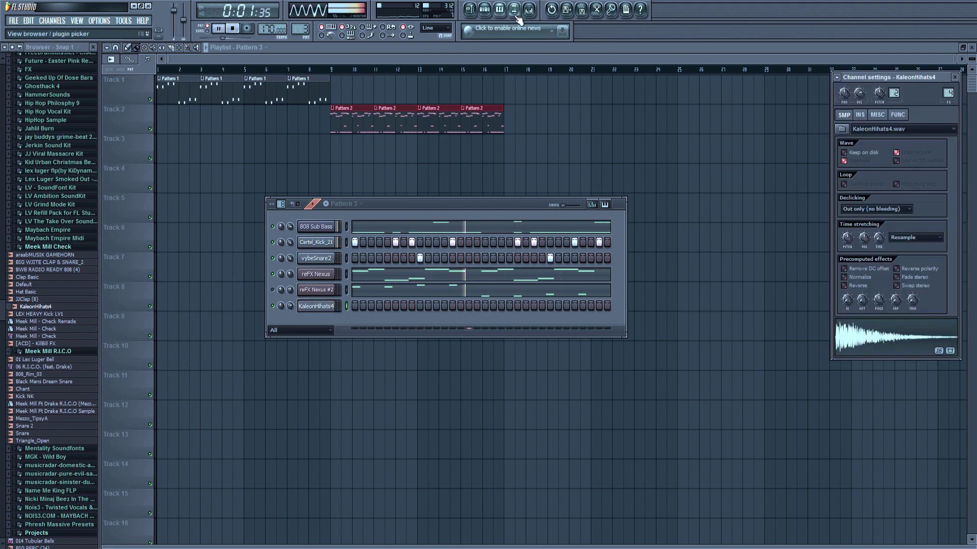
# Fill every 2 steps of the KaleonHihats4 channel and move the channel up above reFX Nexus
pyautogui.rightClick(328, 306)
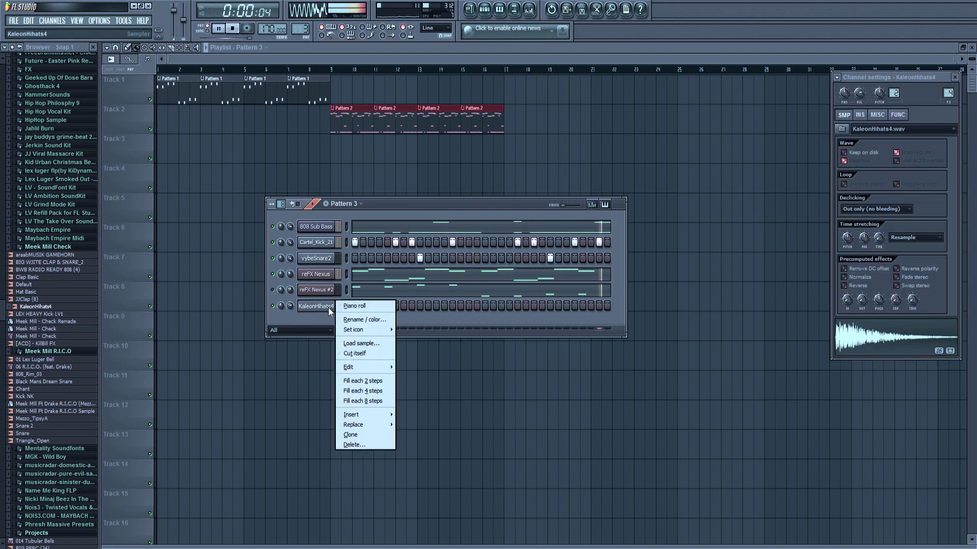
pyautogui.click(362, 380)
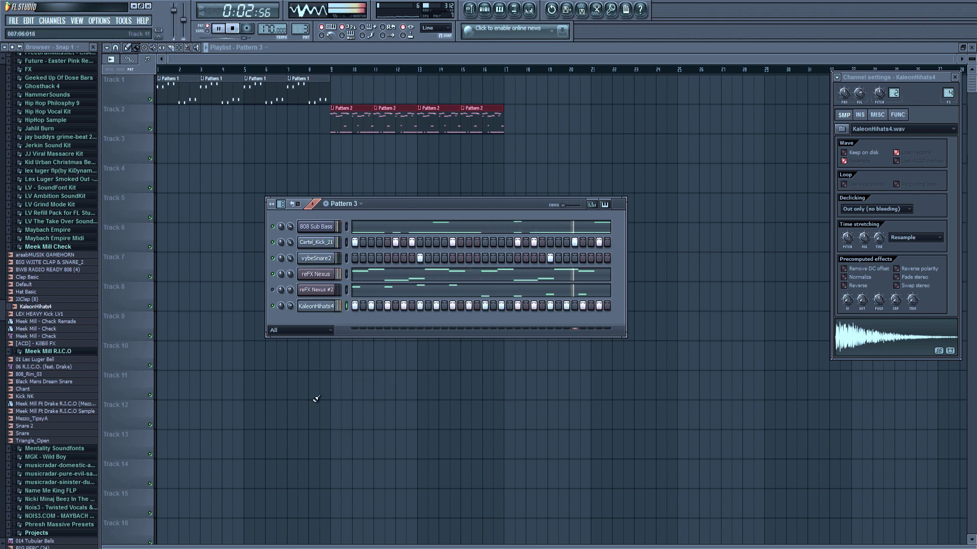
pyautogui.hotkey('alt', 'Up')
pyautogui.hotkey('alt', 'Up')
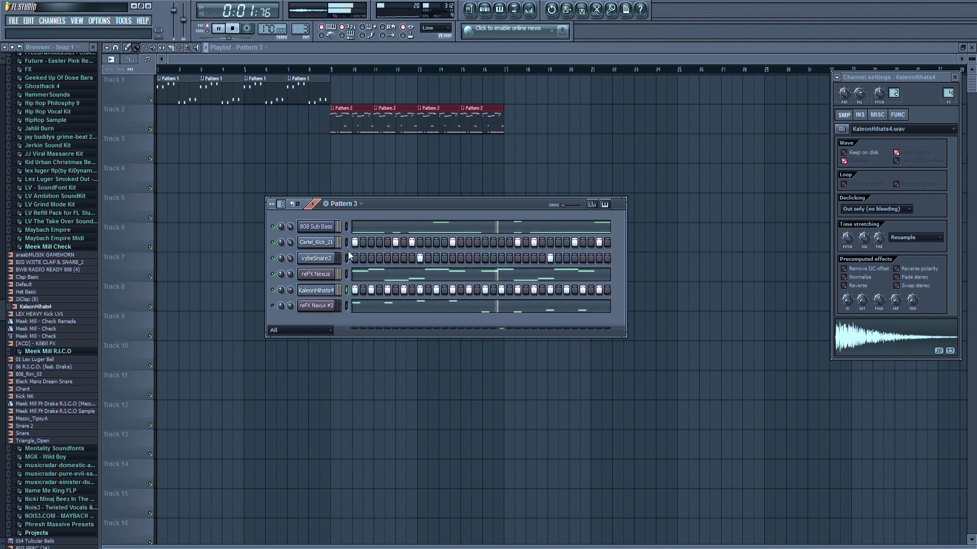
# Route KaleonHihats4 to mixer insert 14 and load Fruity Reeverb 2 in its first effect slot
pyautogui.click(529, 10)
pyautogui.click(476, 447)
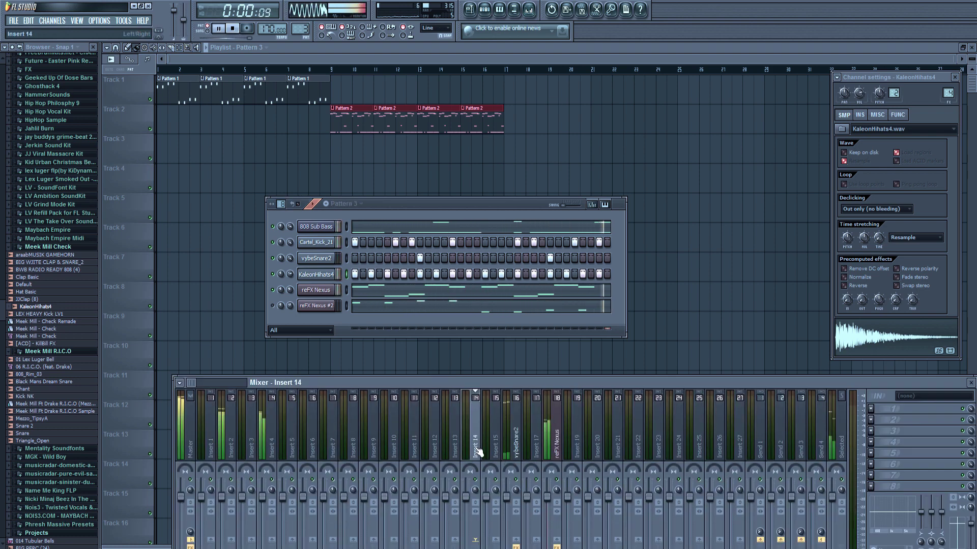
pyautogui.hotkey('ctrl', 'l')
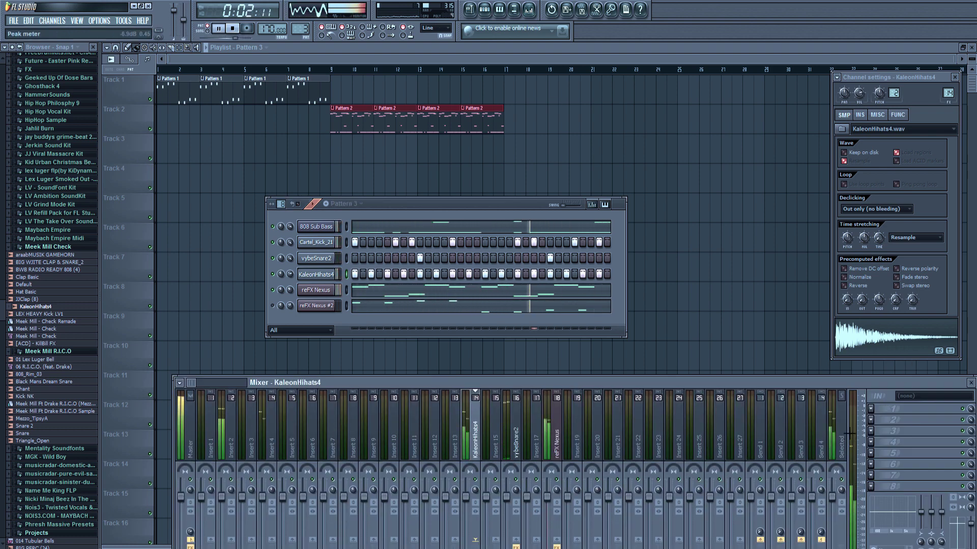
pyautogui.click(877, 413)
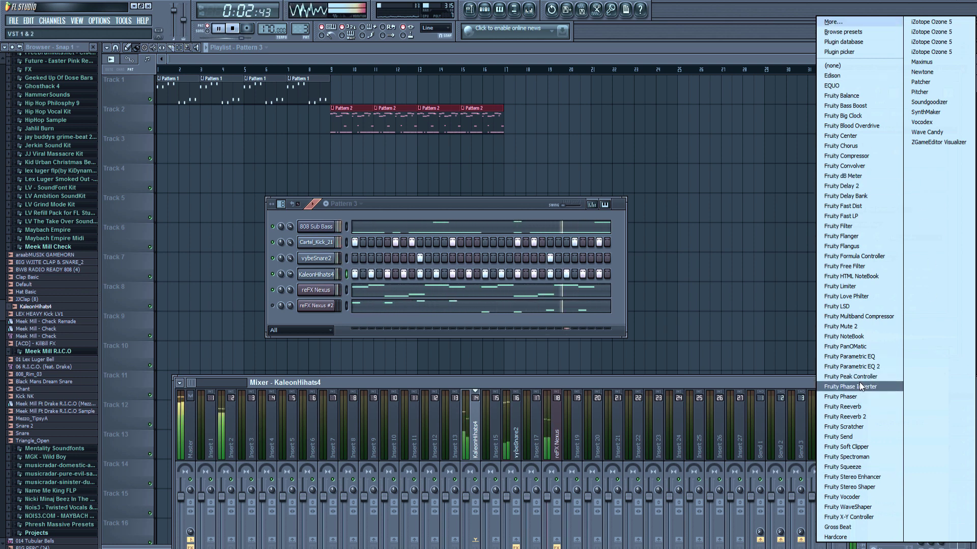
pyautogui.click(863, 416)
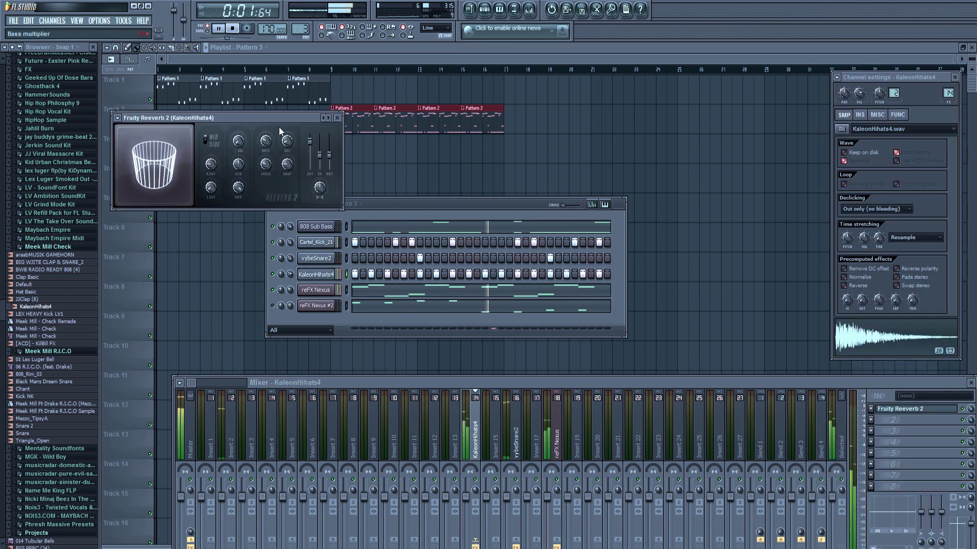
pyautogui.click(337, 117)
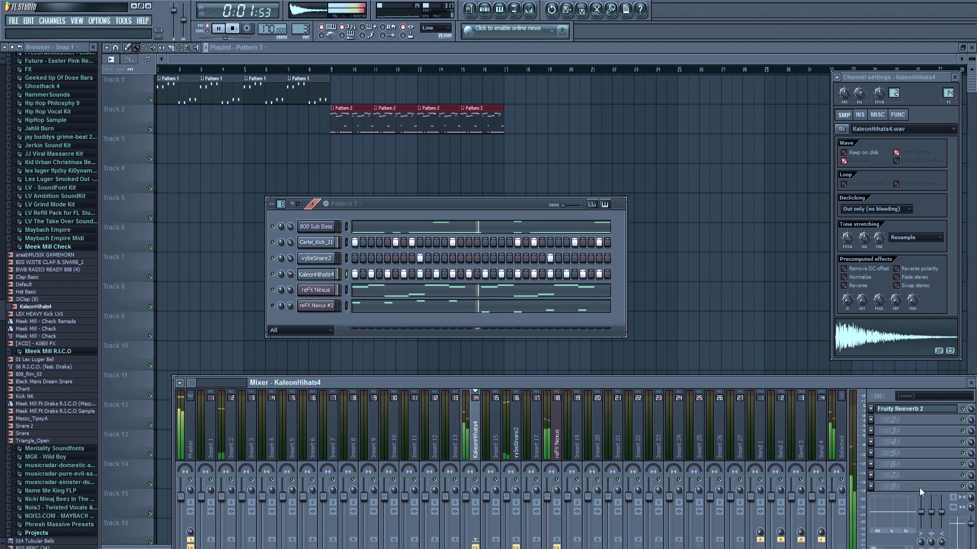
# Add Fruity Parametric EQ 2 to the second effect slot, cutting the lows with band 1 and boosting band 7 to about 6.6 dB
pyautogui.click(872, 421)
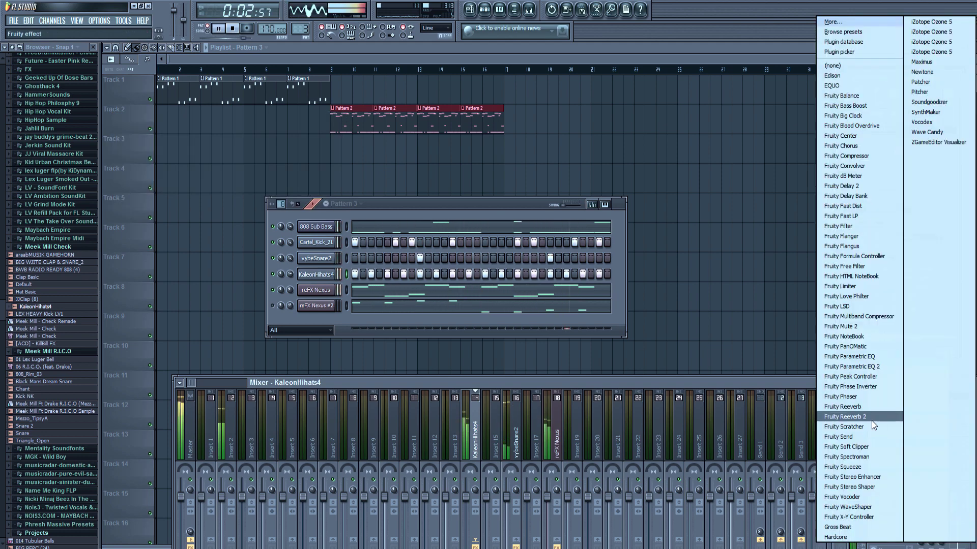
pyautogui.click(857, 366)
pyautogui.moveTo(379, 224); pyautogui.dragTo(391, 278)
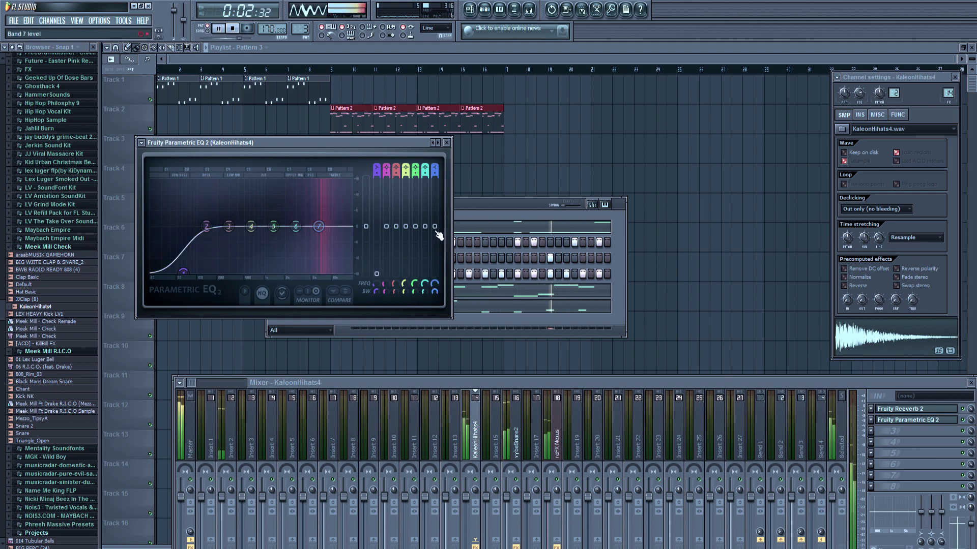
pyautogui.moveTo(434, 226); pyautogui.dragTo(434, 208)
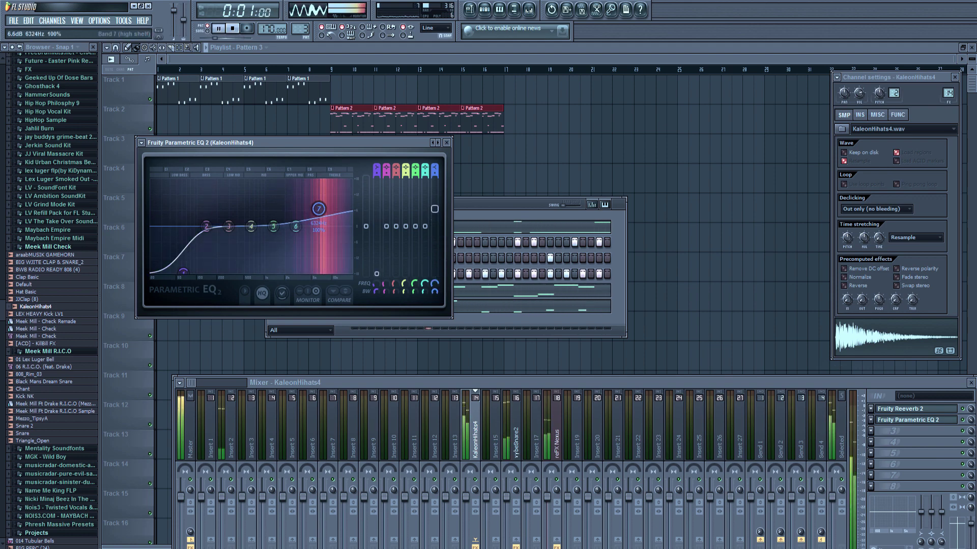
pyautogui.click(446, 143)
pyautogui.click(972, 384)
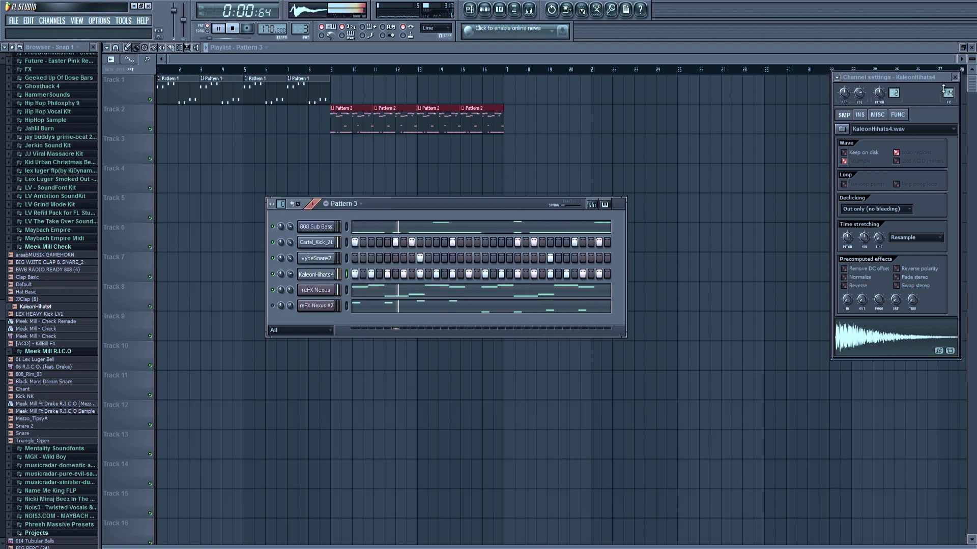
pyautogui.click(956, 78)
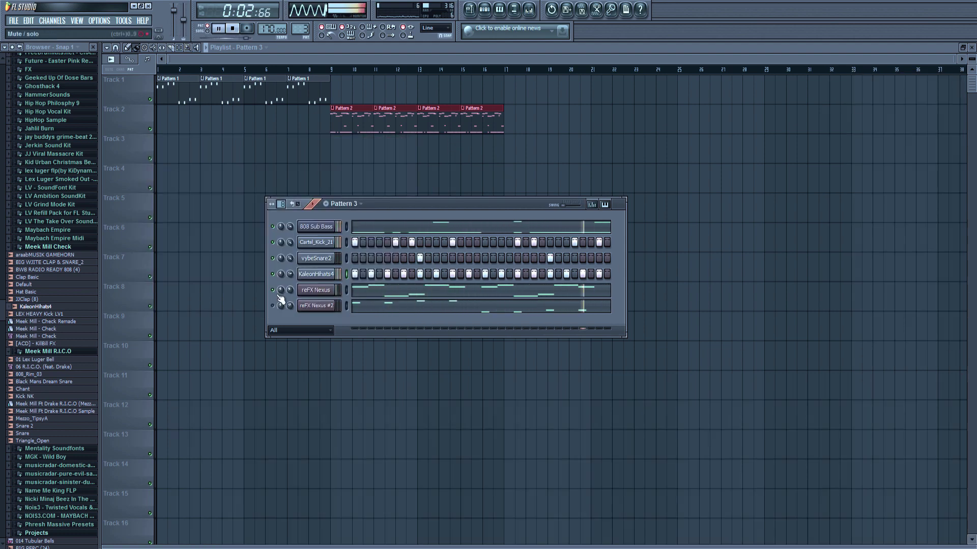
# In the KaleonHihats4 piano roll, lower the first, second and fourth notes to G4 and remove the third and fifth
pyautogui.rightClick(319, 272)
pyautogui.click(356, 274)
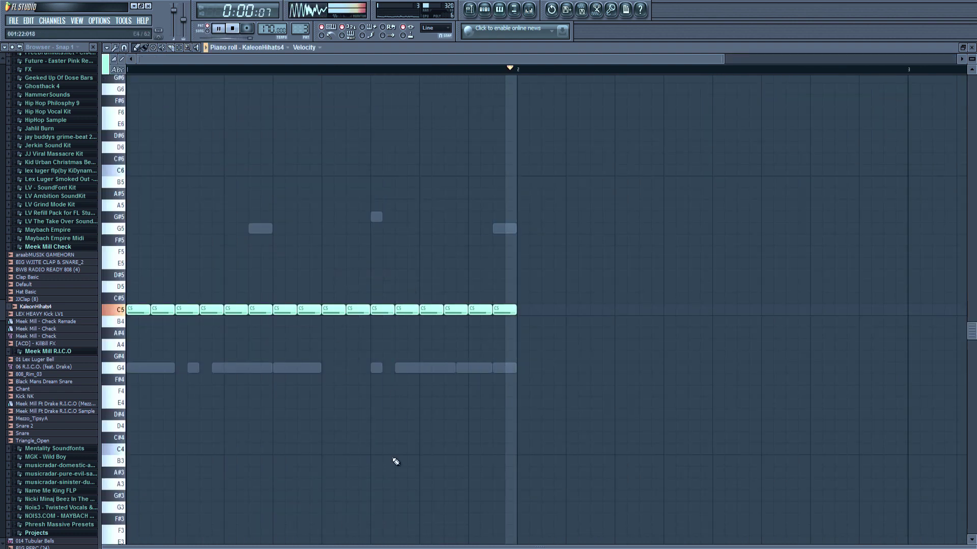
pyautogui.moveTo(131, 309); pyautogui.dragTo(123, 368)
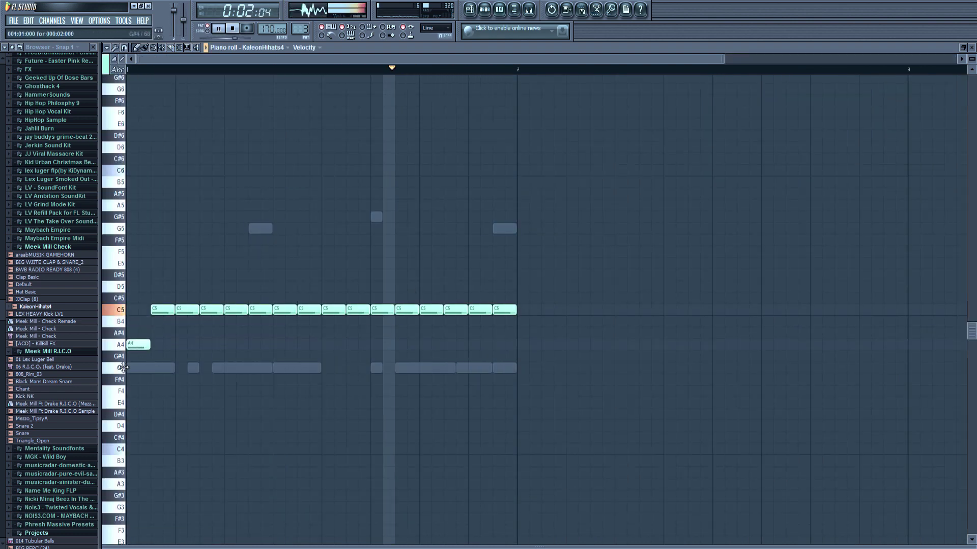
pyautogui.press('space')
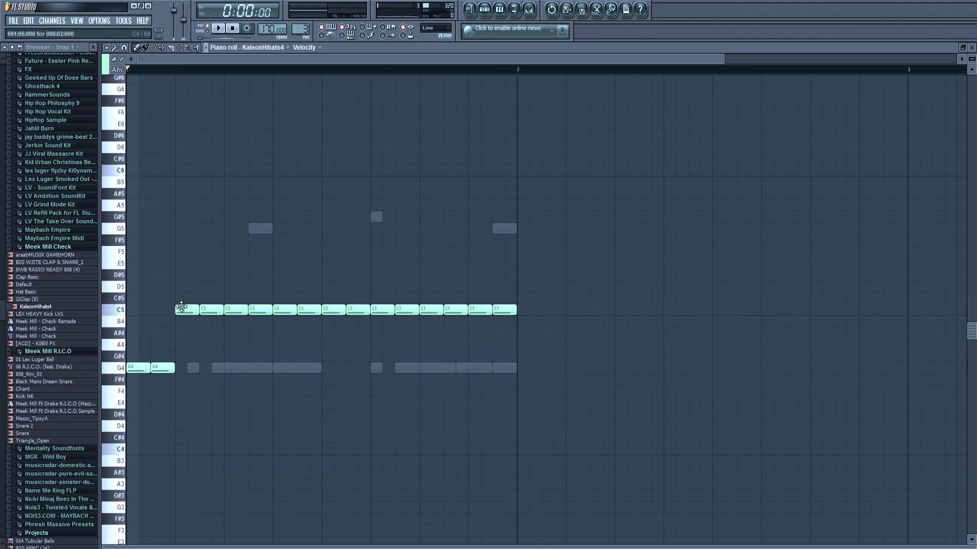
pyautogui.press('space')
pyautogui.moveTo(203, 311); pyautogui.dragTo(202, 368)
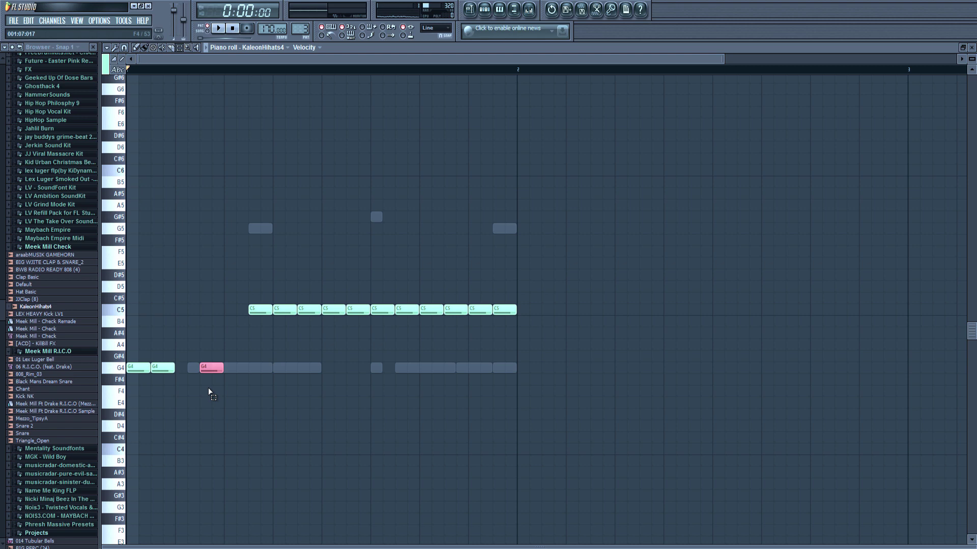
# Chop the last G4 hi-hat note into four equal notes, delete the first C5 note after it, and audition the pattern
pyautogui.scroll(-1, 209, 387)
pyautogui.hotkey('alt', 'u')
pyautogui.press('Return')
pyautogui.press('space')
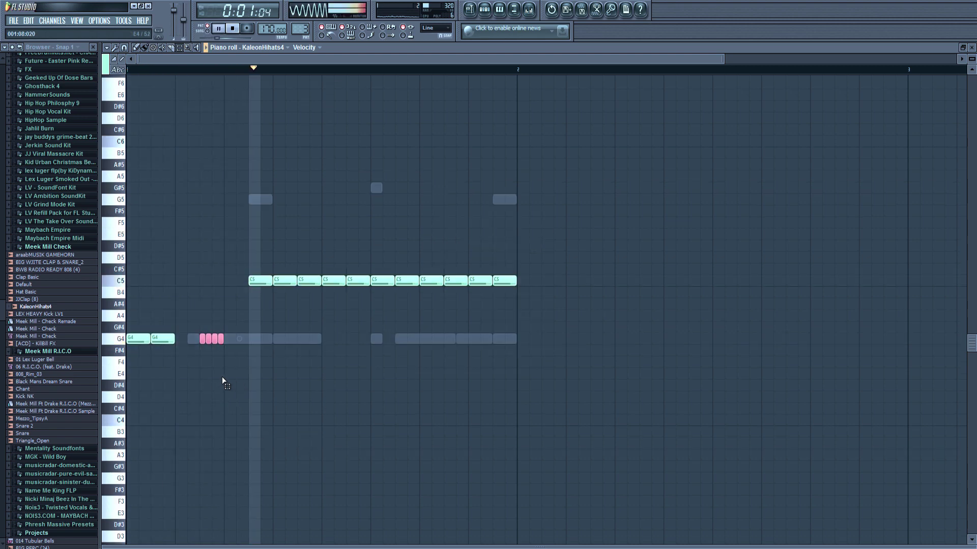
pyautogui.press('space')
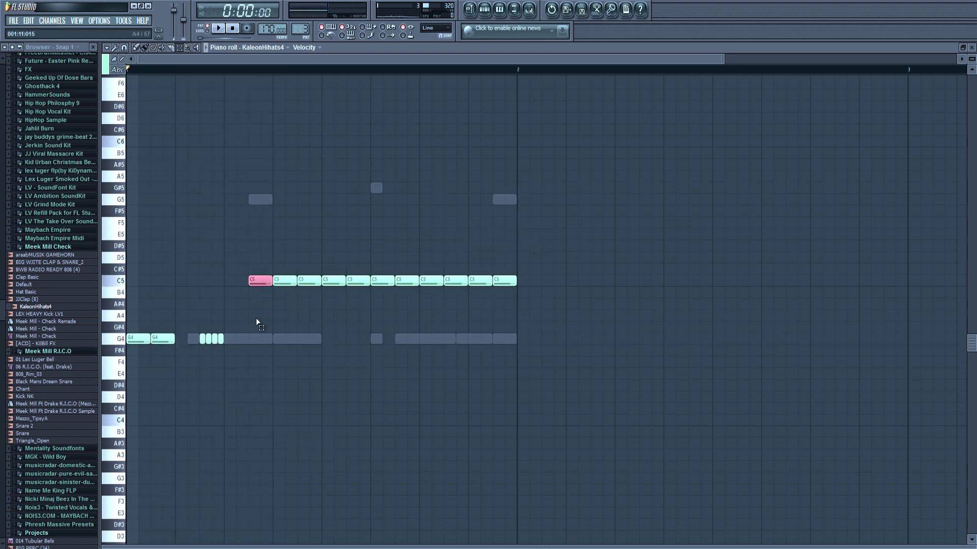
pyautogui.press('Delete')
pyautogui.press('space')
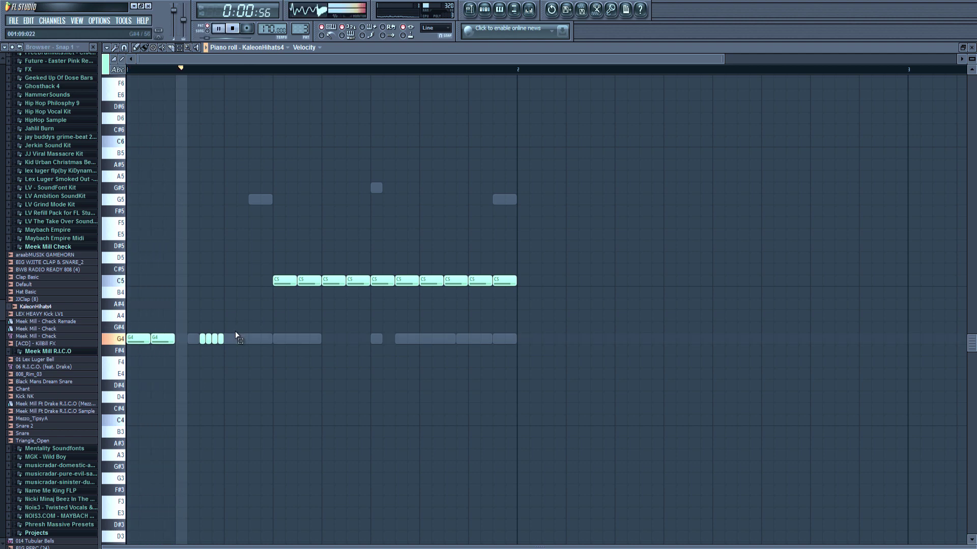
pyautogui.press('space')
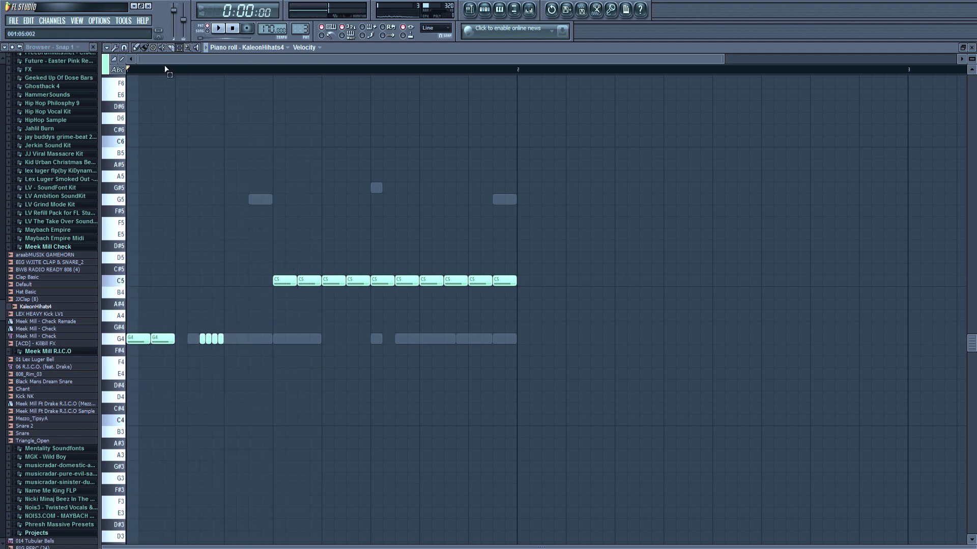
# Change the grid snap and replace the next four C5 notes with three short, evenly spaced E4 notes
pyautogui.click(127, 47)
pyautogui.click(149, 176)
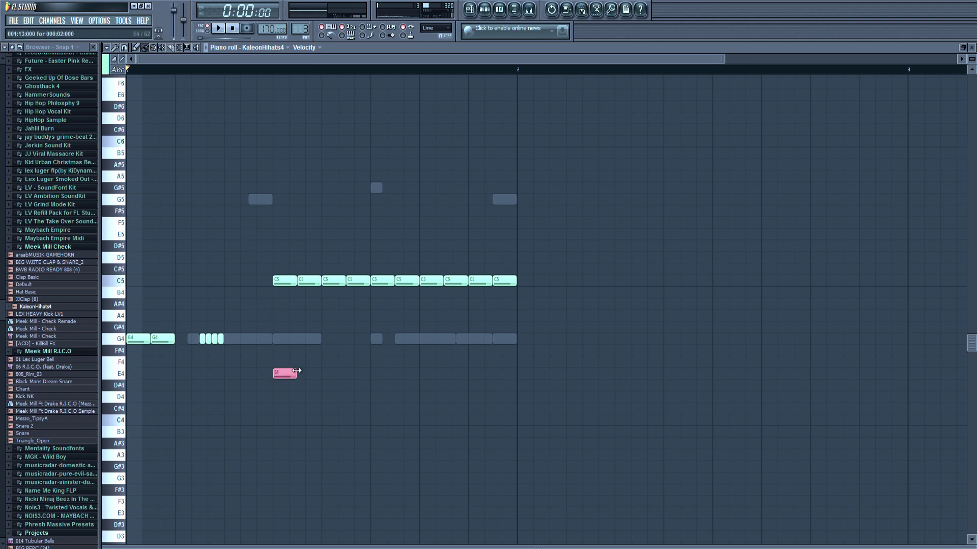
pyautogui.moveTo(298, 374); pyautogui.dragTo(309, 375)
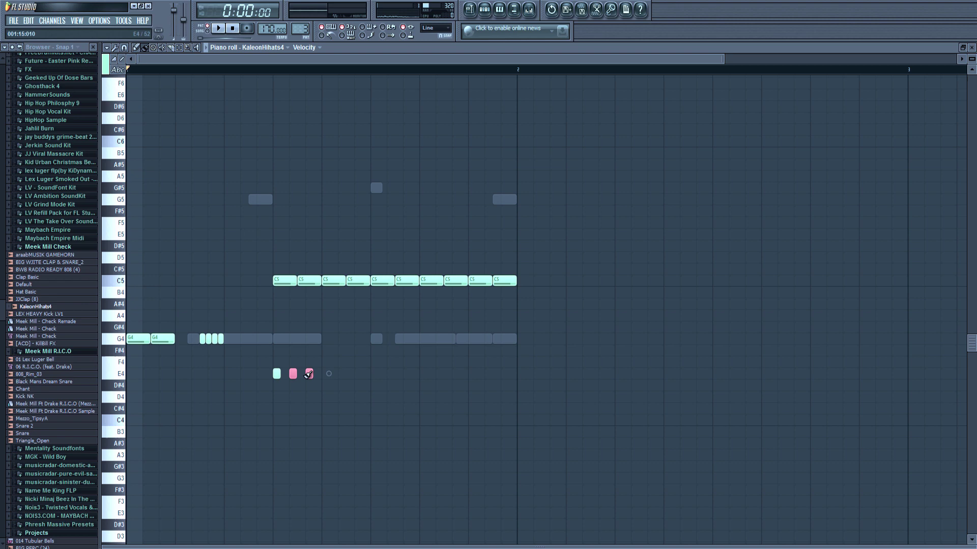
pyautogui.rightClick(298, 281)
pyautogui.rightClick(328, 281)
pyautogui.rightClick(353, 281)
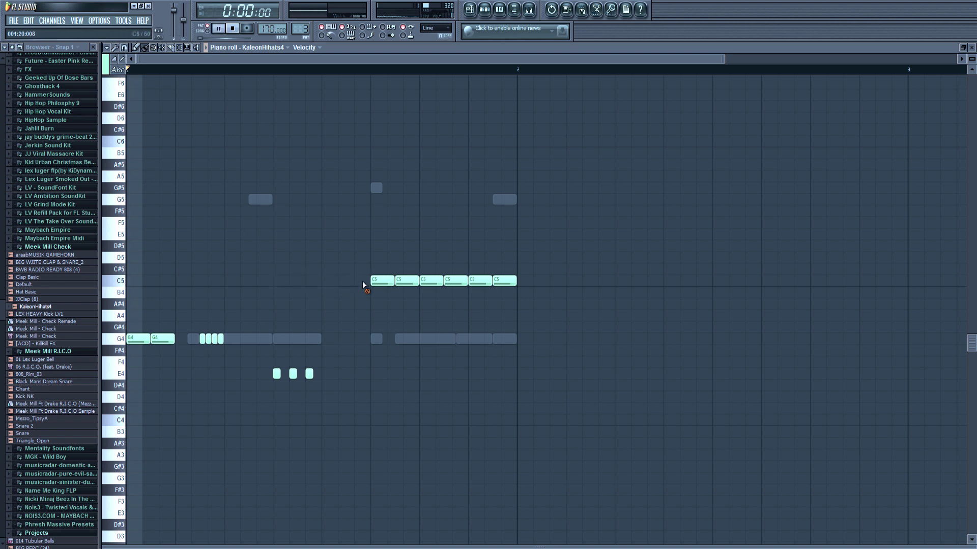
pyautogui.press('space')
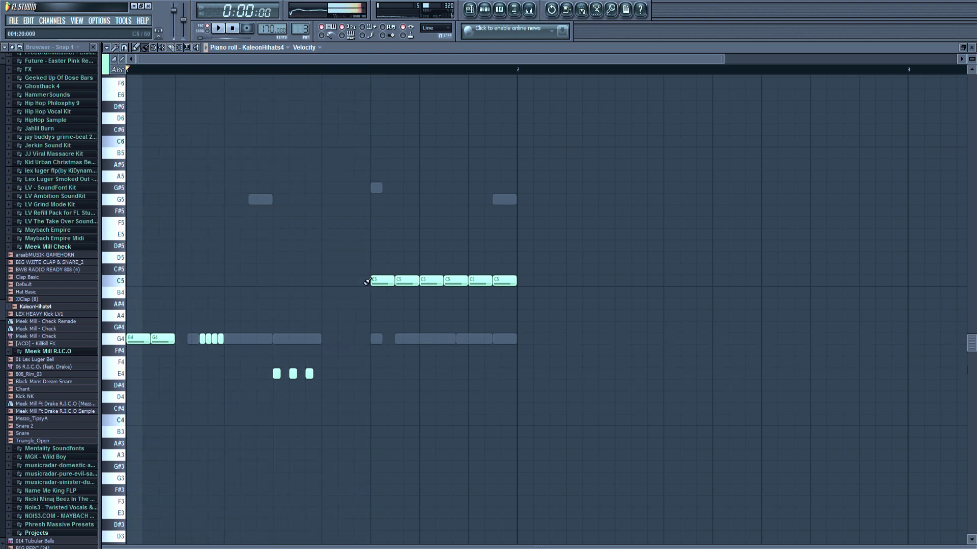
# Lower the next two C5 hi-hat notes to B3, chop the second one into four equal notes, and play the pattern
pyautogui.moveTo(380, 281); pyautogui.dragTo(378, 437)
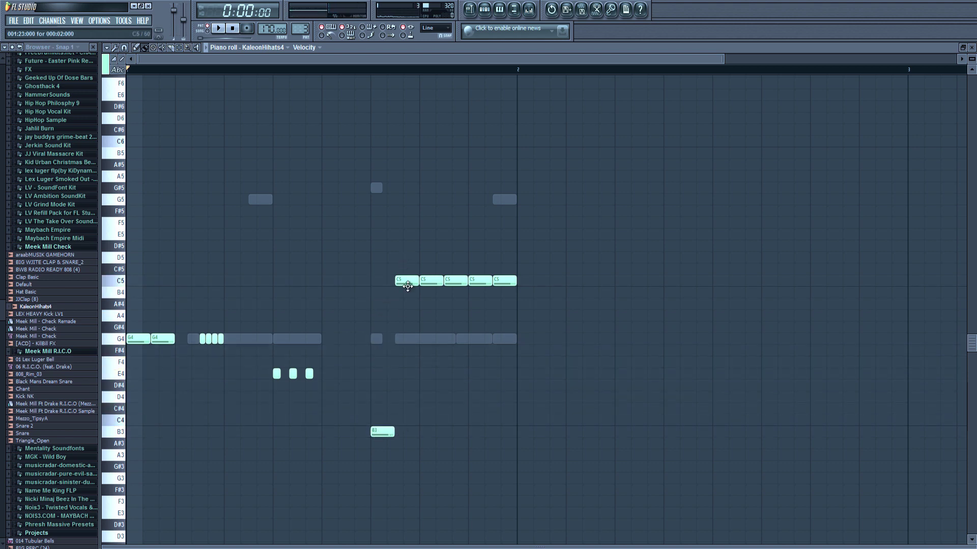
pyautogui.moveTo(407, 434); pyautogui.dragTo(407, 432)
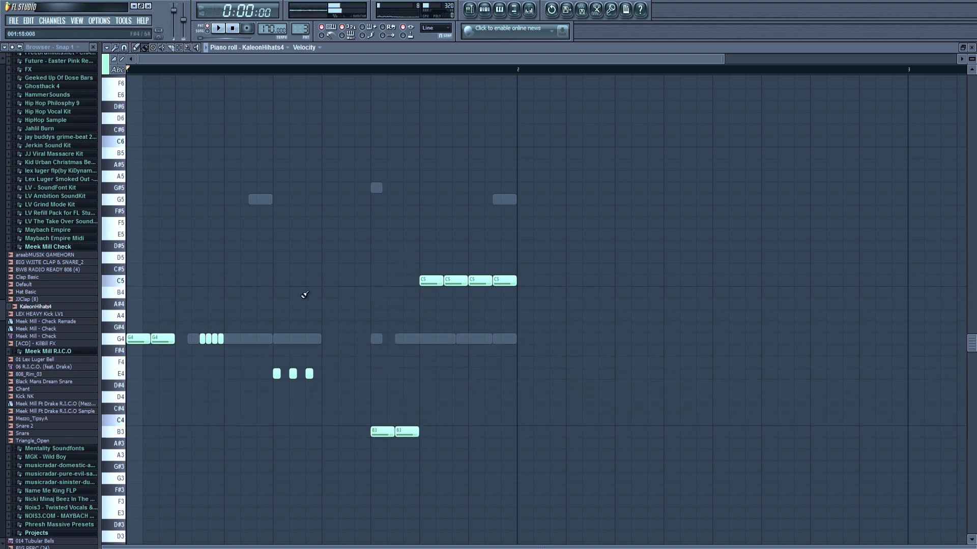
pyautogui.click(124, 48)
pyautogui.click(179, 48)
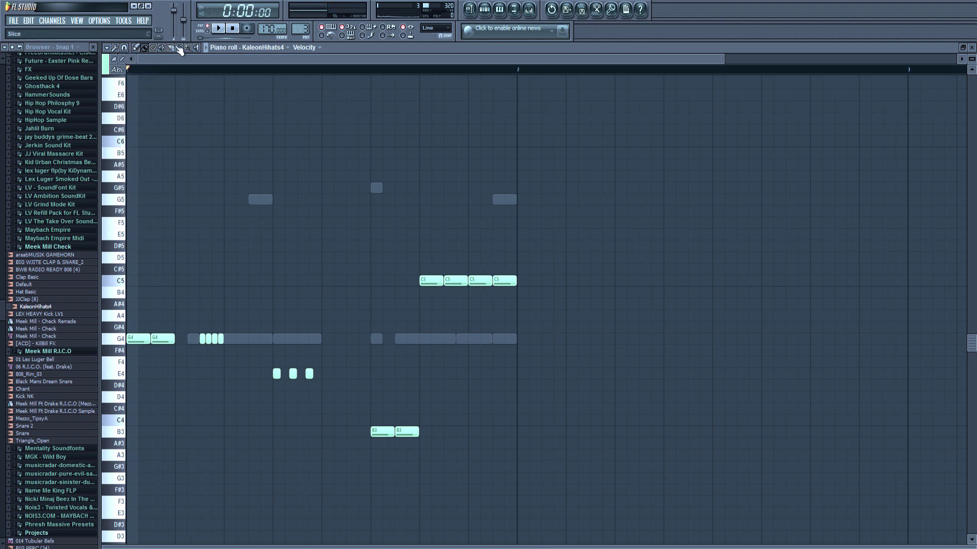
pyautogui.moveTo(421, 402); pyautogui.dragTo(407, 477)
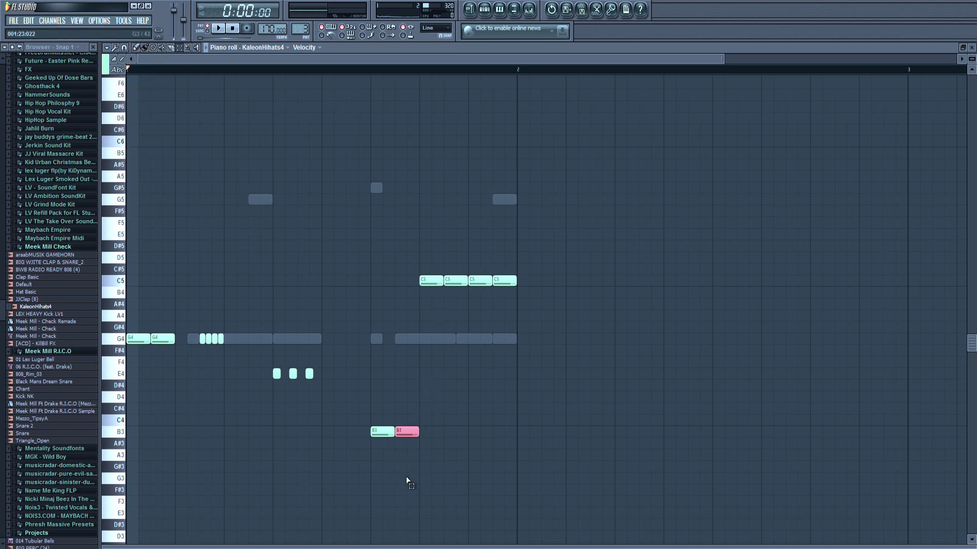
pyautogui.scroll(-2, 406, 476)
pyautogui.hotkey('alt', 'u')
pyautogui.press('Return')
pyautogui.press('space')
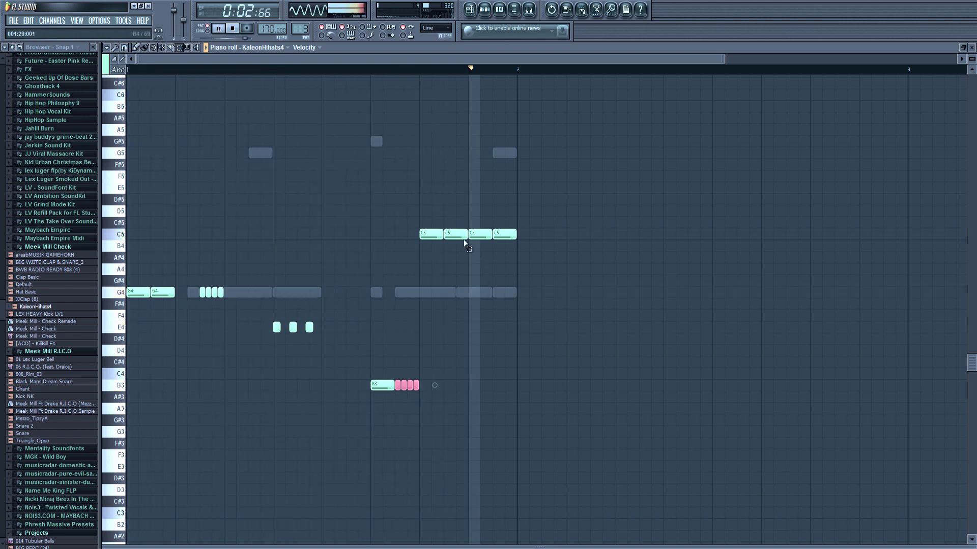
# Delete the four remaining C5 hi-hat notes and set the grid snap to 1/3 beat
pyautogui.moveTo(433, 219); pyautogui.dragTo(453, 267)
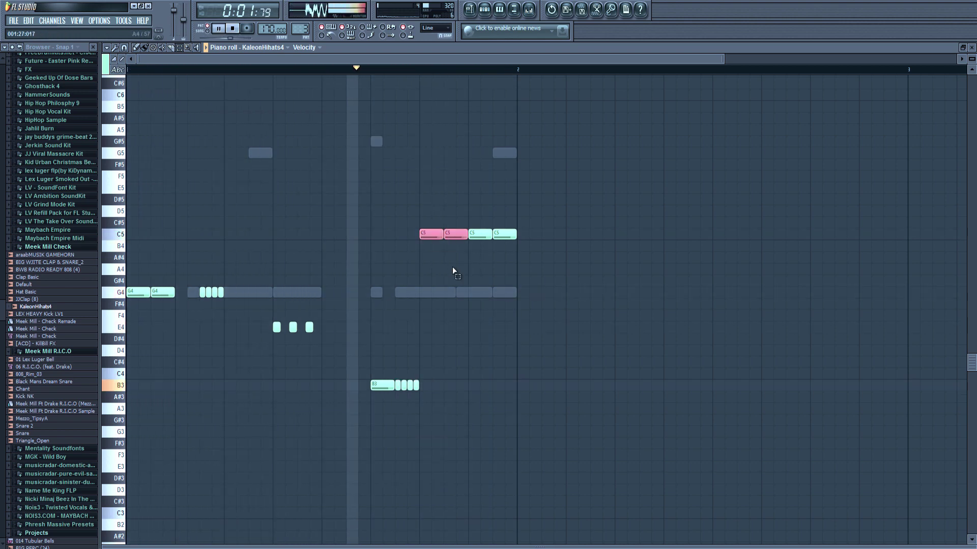
pyautogui.press('Delete')
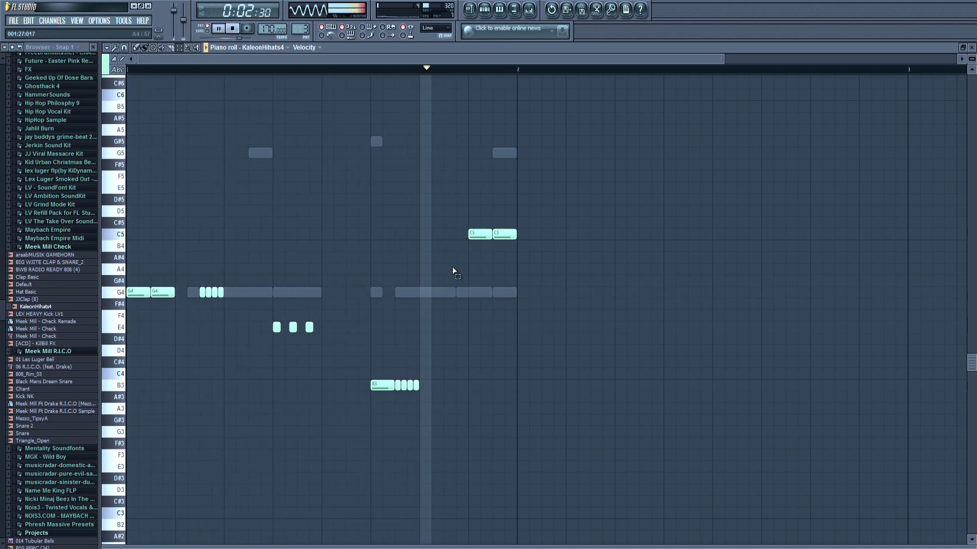
pyautogui.click(127, 48)
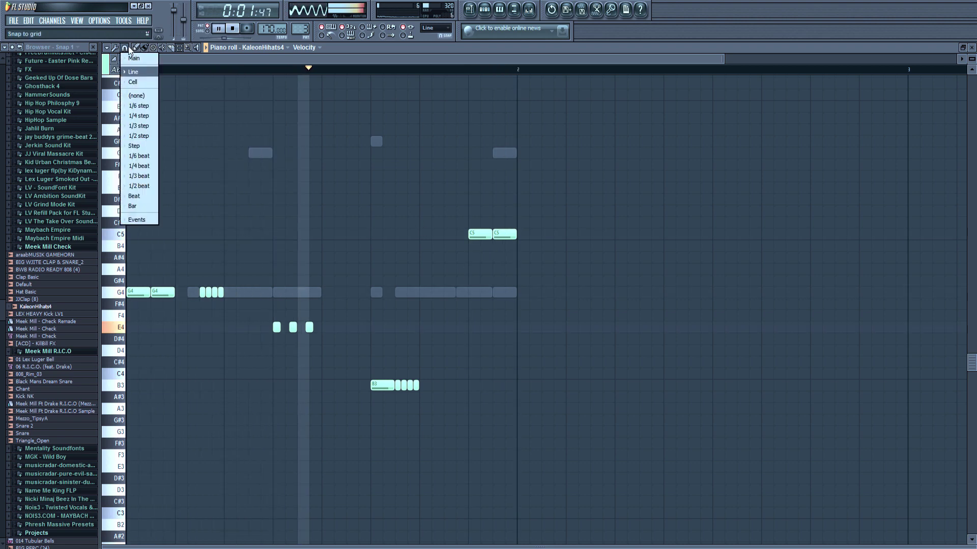
pyautogui.click(145, 176)
pyautogui.hotkey('alt', 'F8')
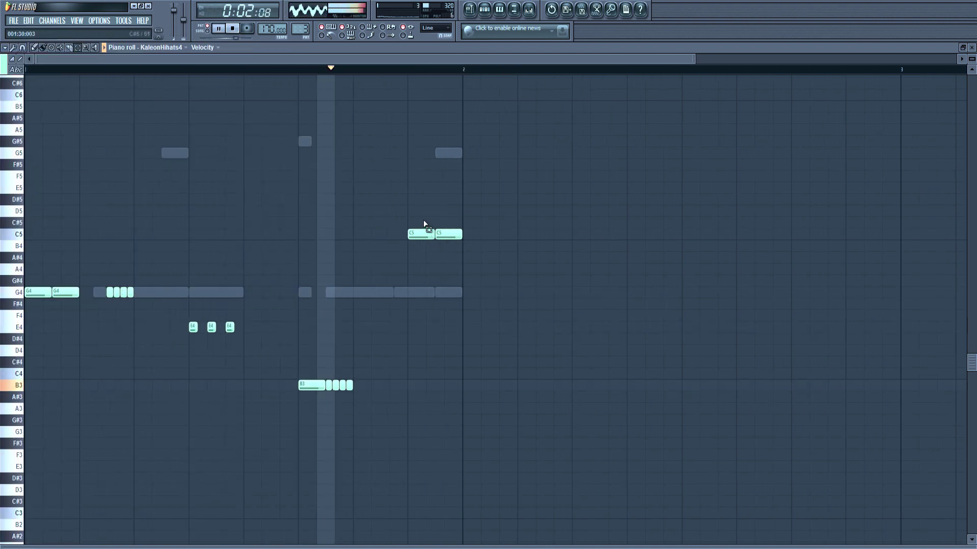
pyautogui.moveTo(423, 219)
pyautogui.mouseDown()
pyautogui.moveTo(433, 248)
pyautogui.moveTo(453, 263)
pyautogui.mouseUp()
pyautogui.press('Delete')
pyautogui.press('Delete')
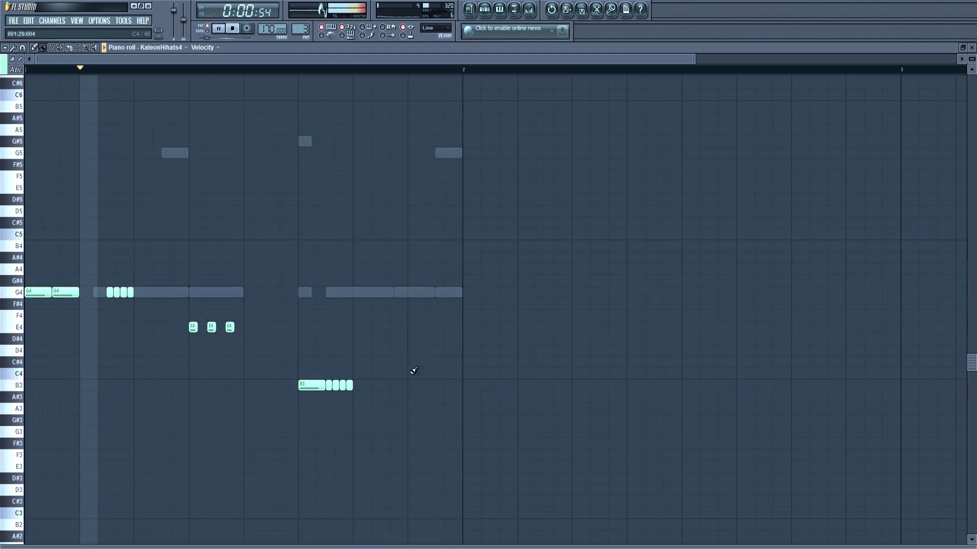
# Add three short, evenly spaced C4 hi-hat notes across the last beat of the bar
pyautogui.click(411, 373)
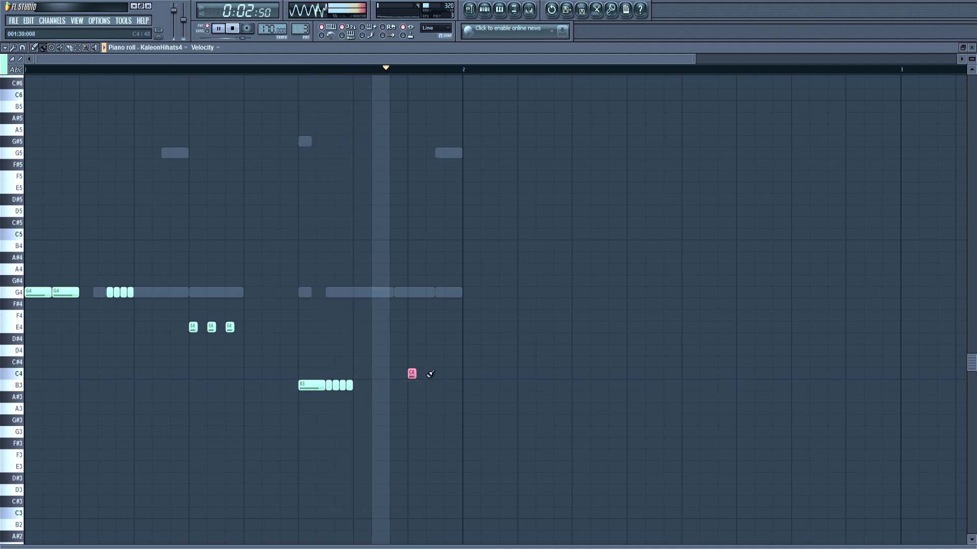
pyautogui.click(431, 374)
pyautogui.click(448, 374)
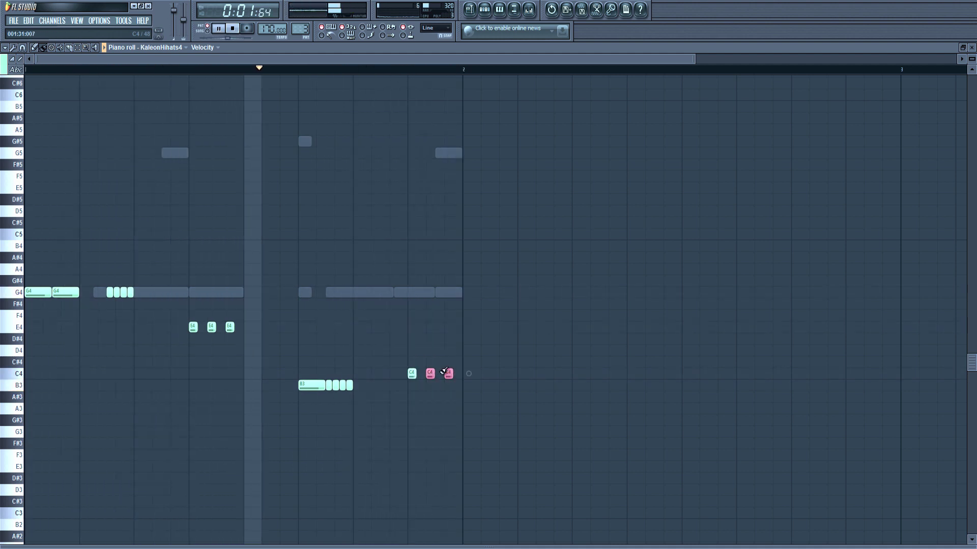
pyautogui.press('space')
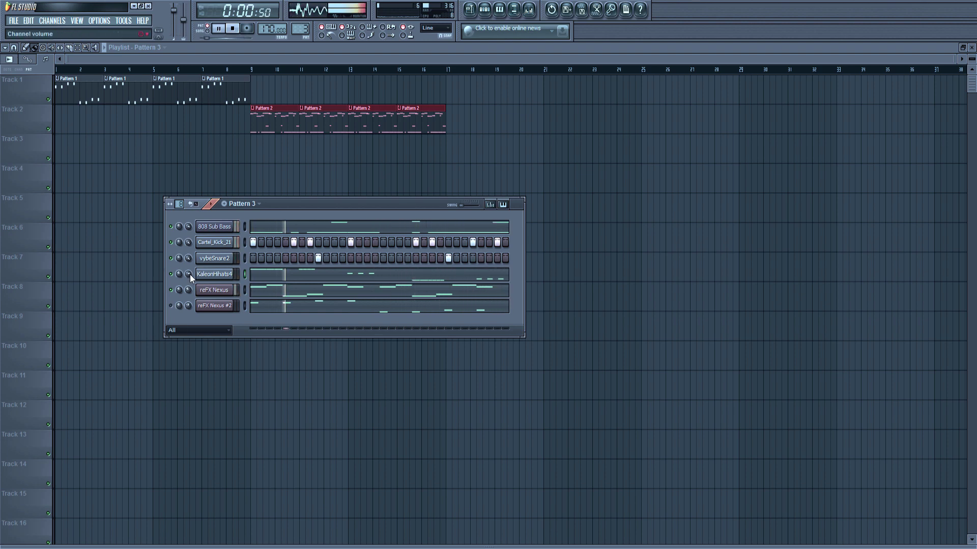
# Close the mixer and the playlist, keeping Pattern 3's channel list open
pyautogui.click(530, 10)
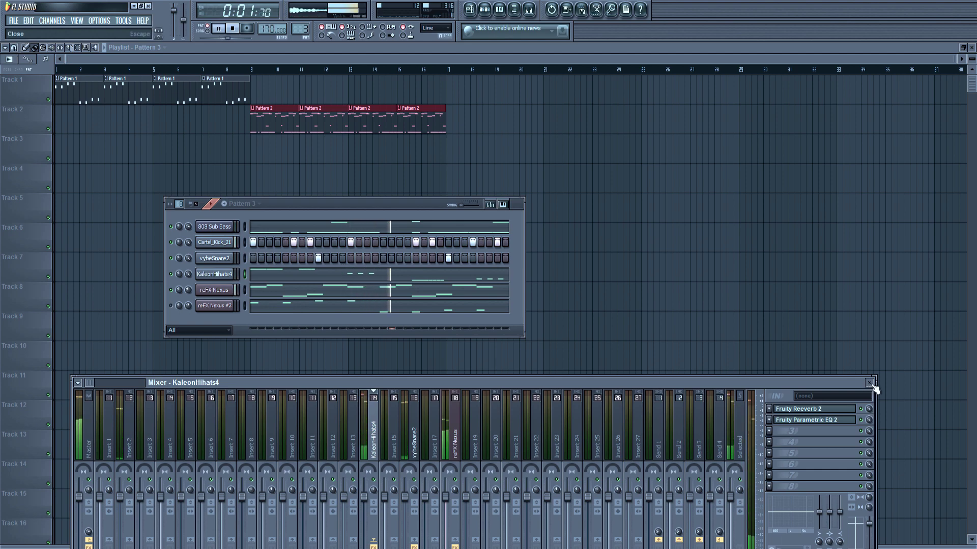
pyautogui.click(869, 383)
pyautogui.click(485, 10)
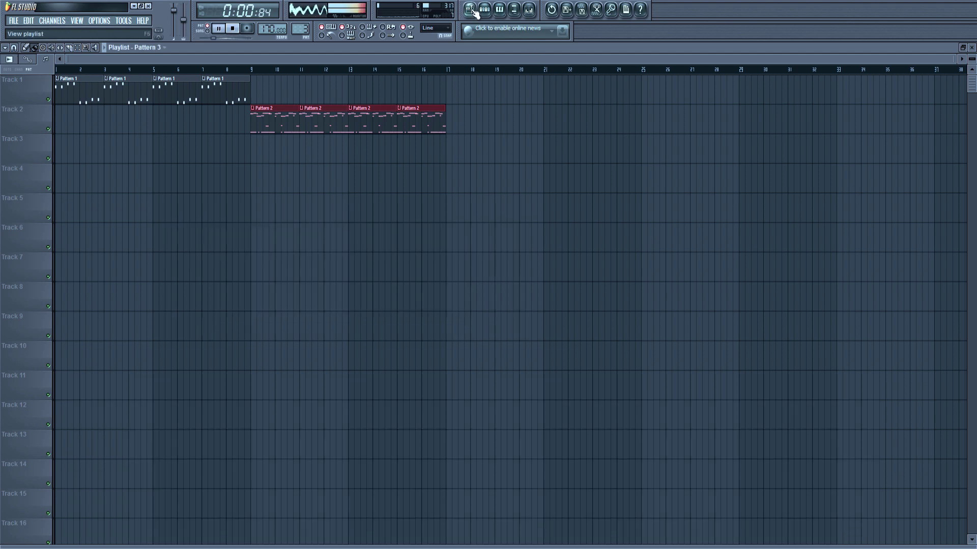
pyautogui.click(476, 11)
pyautogui.click(485, 10)
pyautogui.click(485, 11)
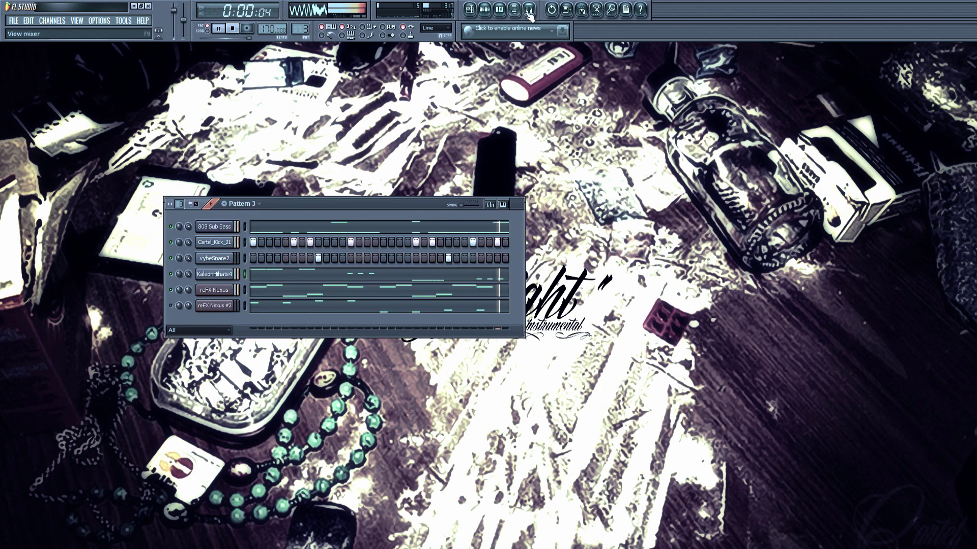
pyautogui.click(529, 10)
pyautogui.click(529, 10)
pyautogui.click(521, 13)
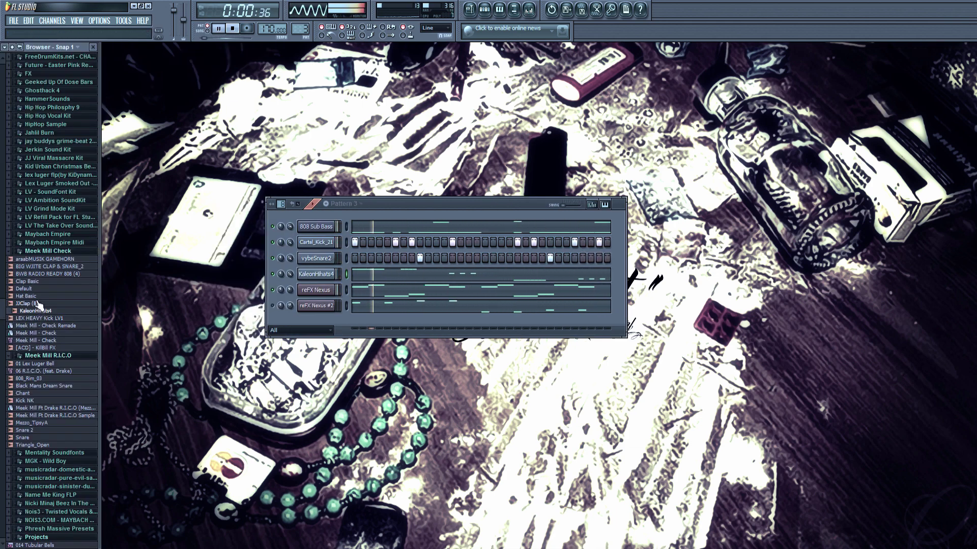
# Add the Chant sample as a channel below KaleonHihats4 with a hit on step 29, and route it to mixer track 19
pyautogui.click(36, 430)
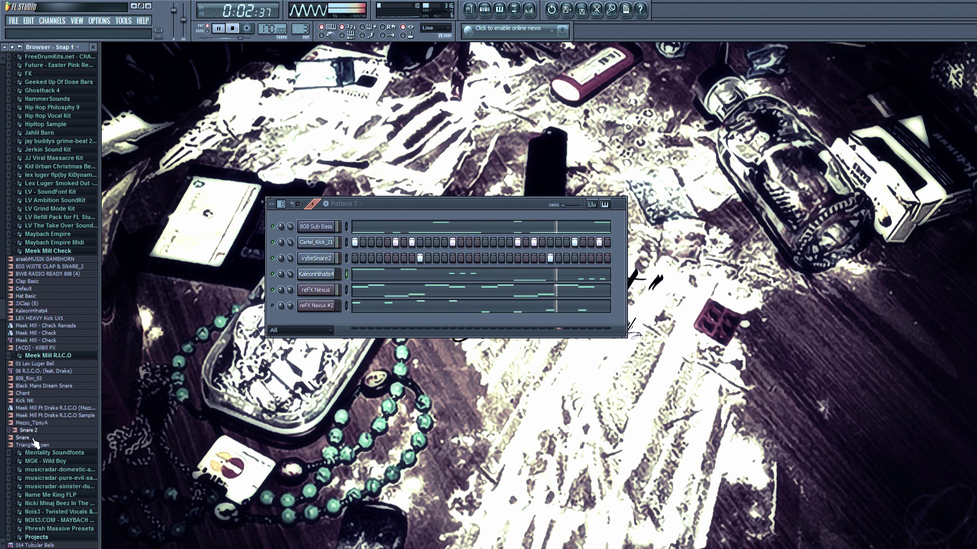
pyautogui.moveTo(36, 399); pyautogui.dragTo(341, 283)
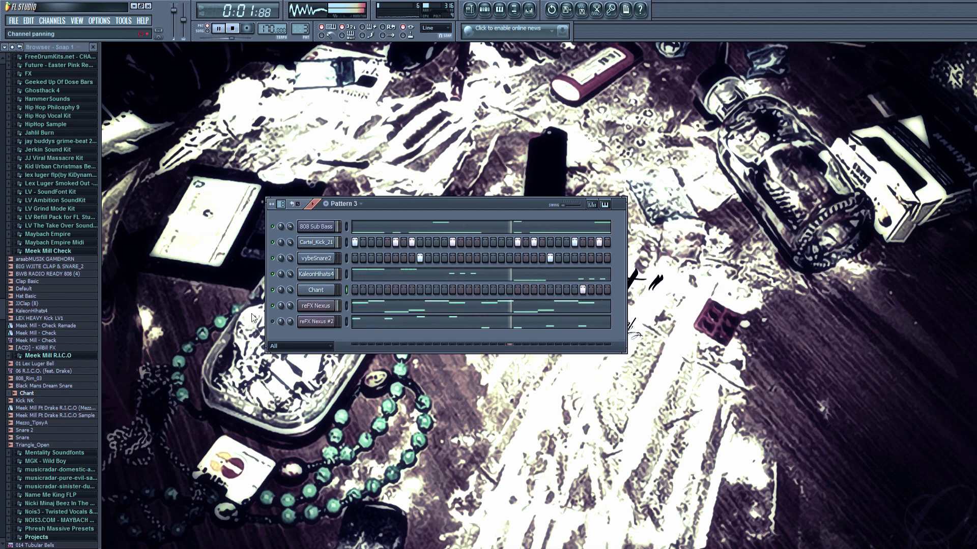
pyautogui.click(529, 9)
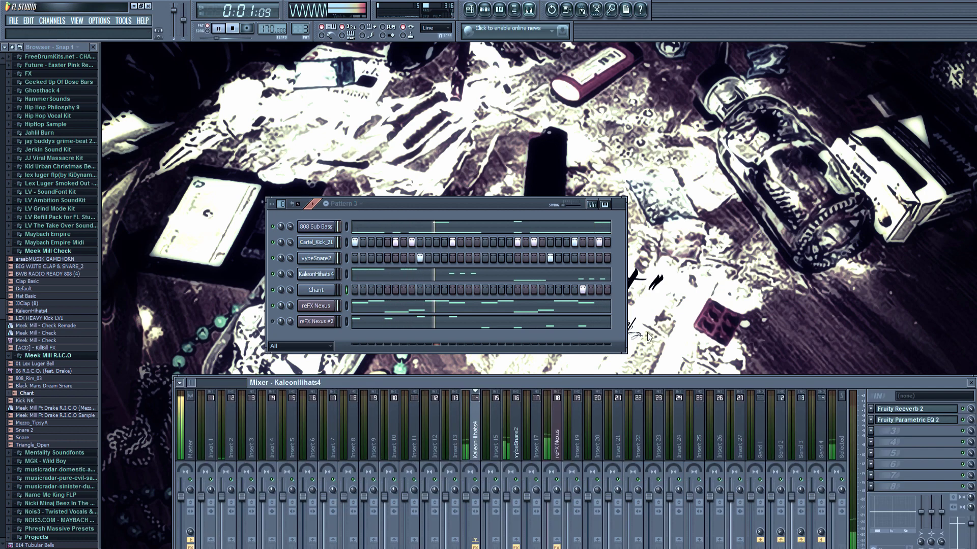
pyautogui.click(576, 438)
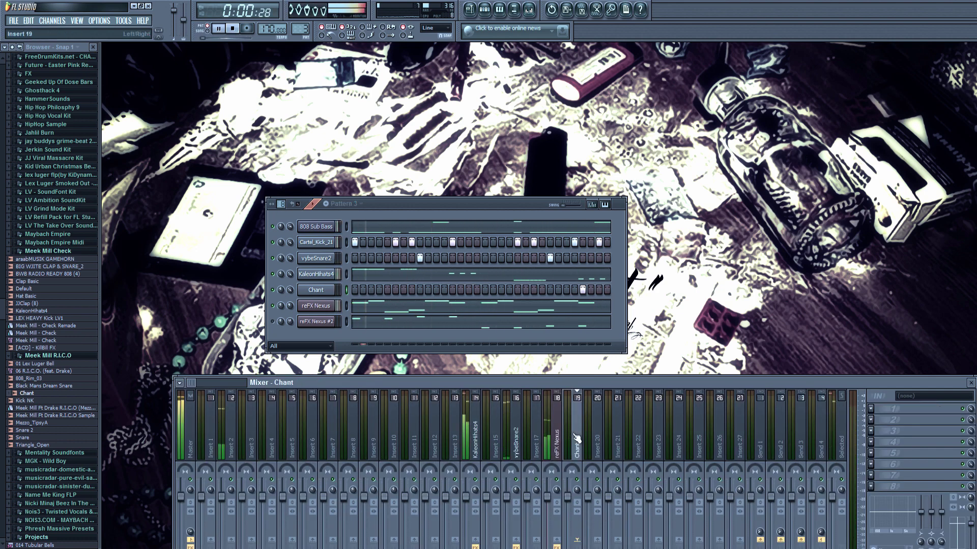
# Load Fruity Delay 2 and Fruity Reeverb 2 into the Chant track's first two effect slots and raise its level to 118% (4.0 dB)
pyautogui.click(871, 408)
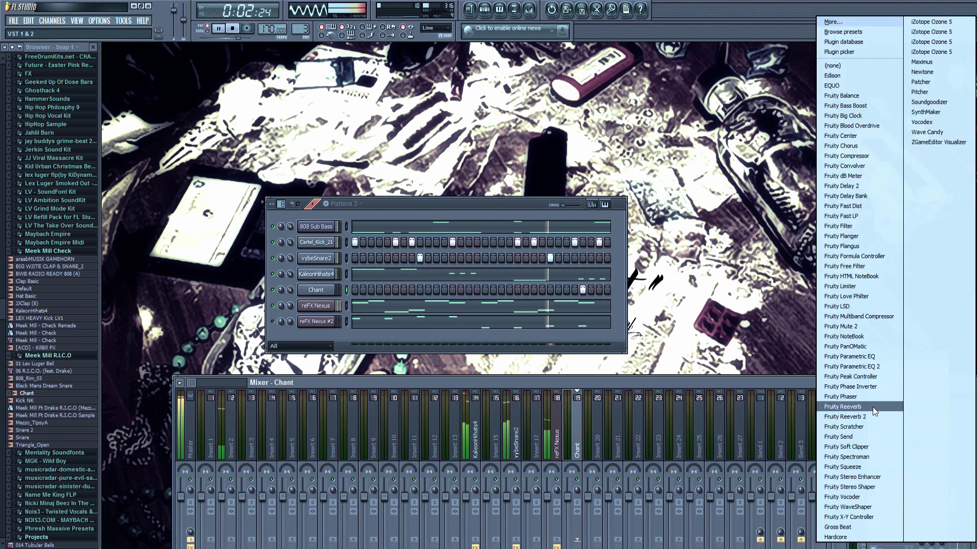
pyautogui.click(882, 189)
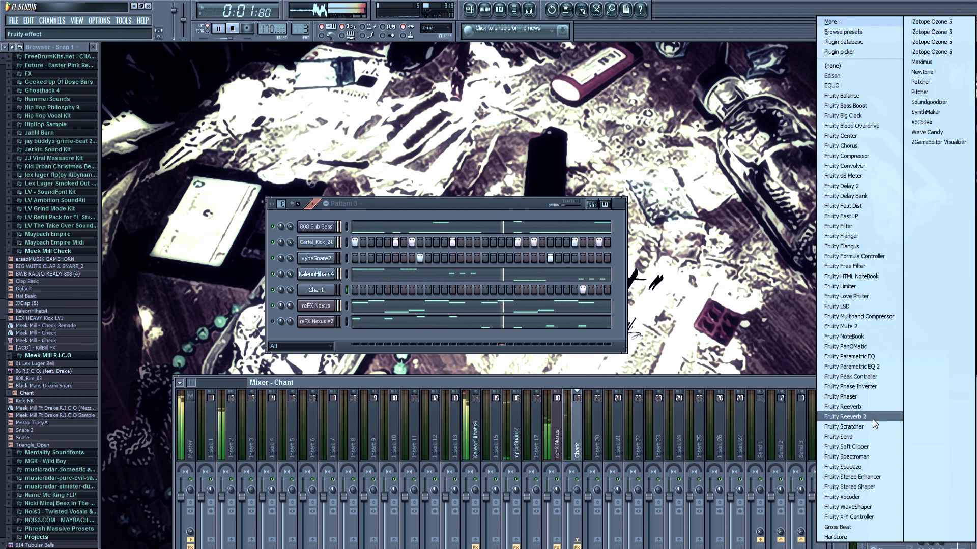
pyautogui.click(871, 420)
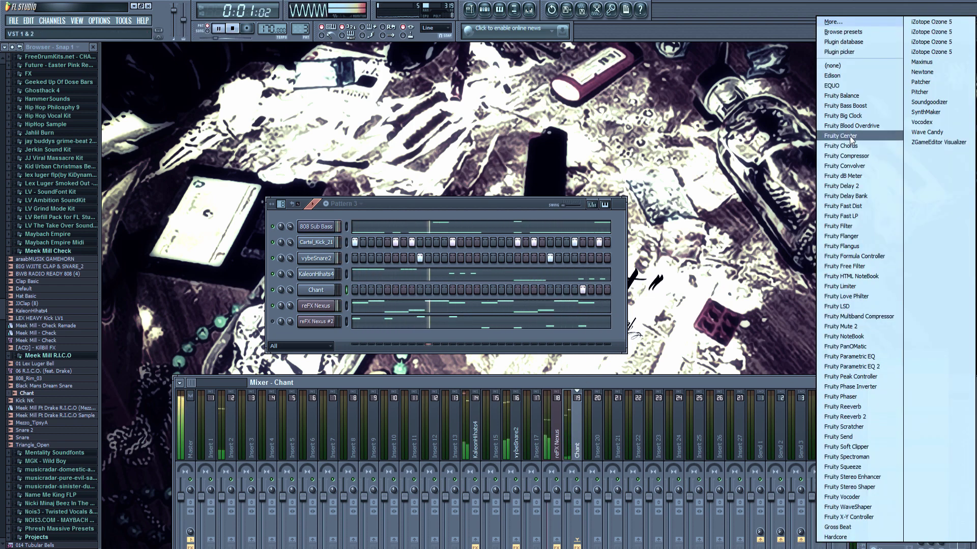
pyautogui.click(876, 417)
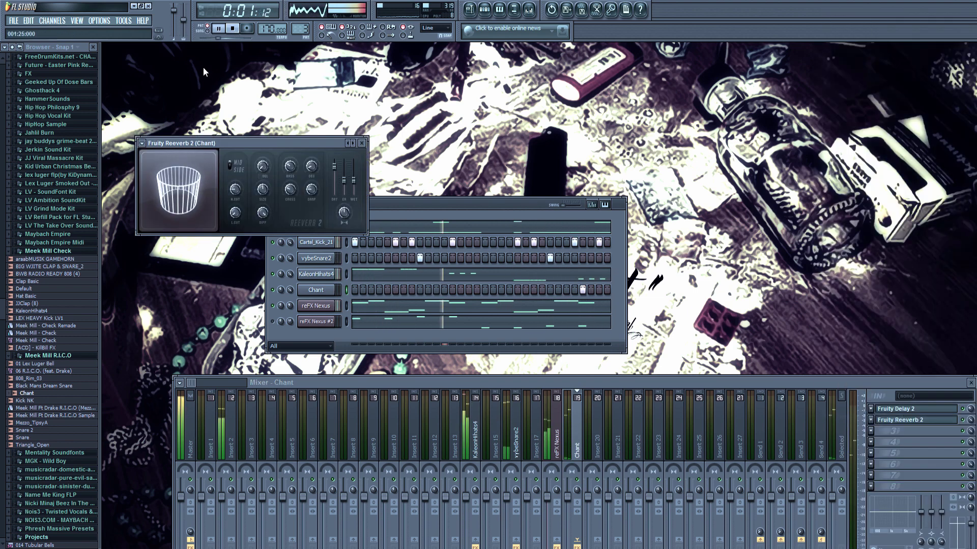
pyautogui.click(360, 143)
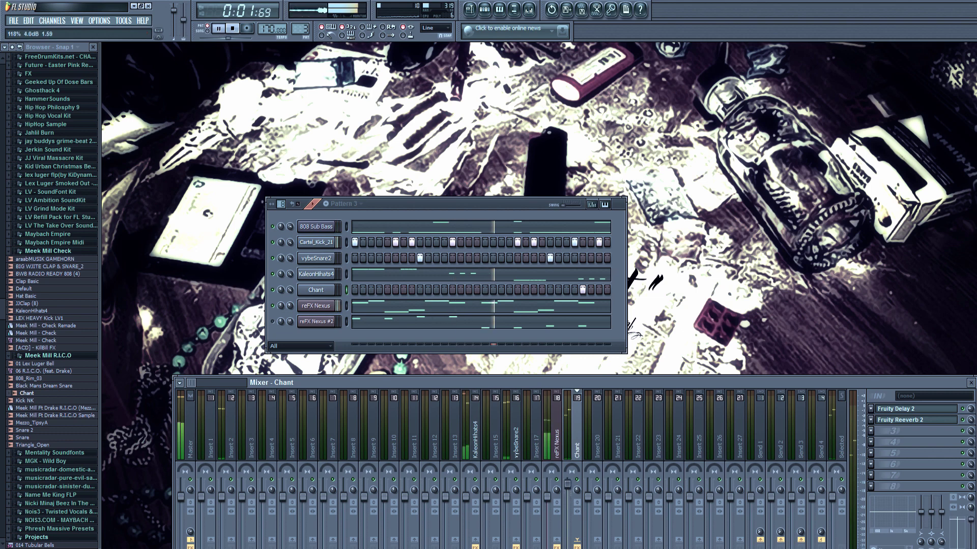
# Open the Chant channel in the piano roll and lower its C5 note to G4
pyautogui.rightClick(326, 289)
pyautogui.click(353, 290)
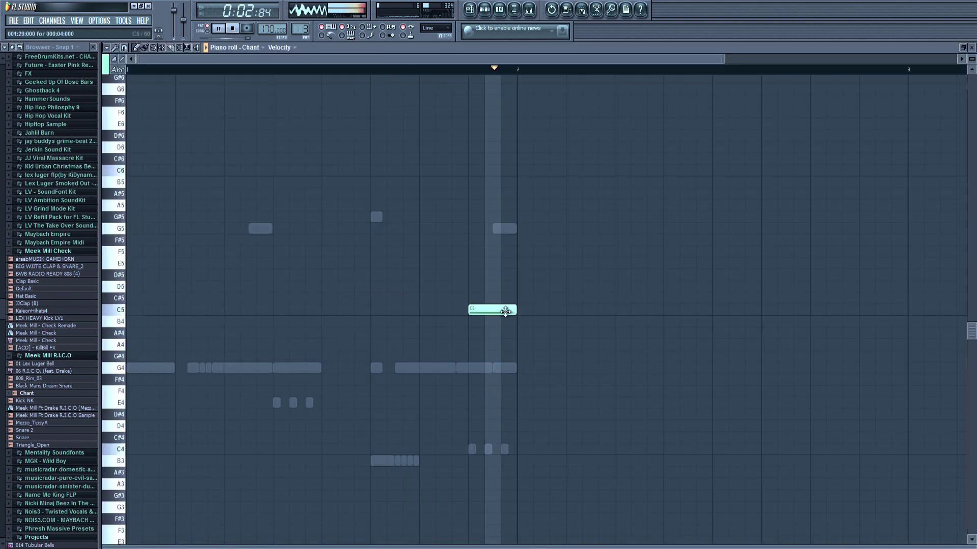
pyautogui.moveTo(503, 339); pyautogui.dragTo(503, 371)
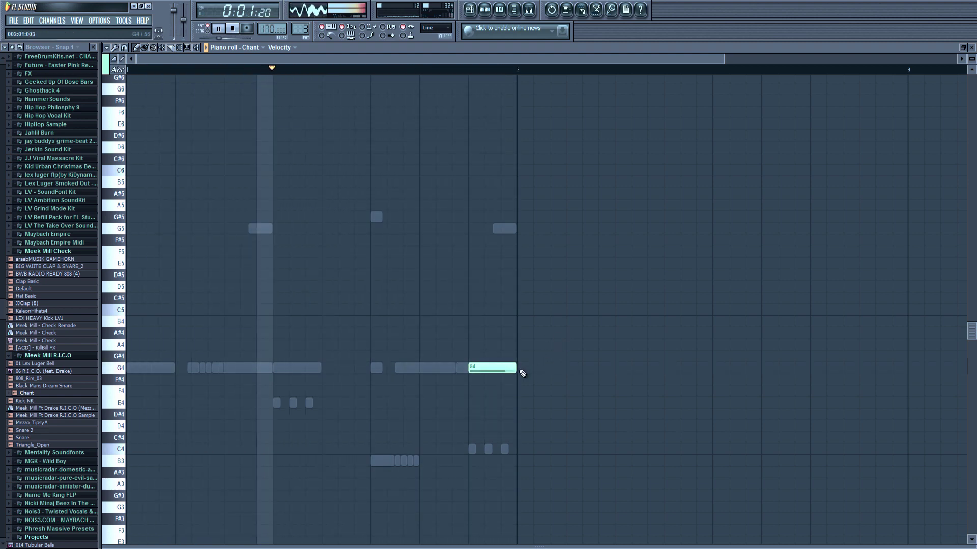
# Set the grid snap to Line and add a two-step C5 Chant note over the second half of the G4 note
pyautogui.click(93, 46)
pyautogui.click(23, 48)
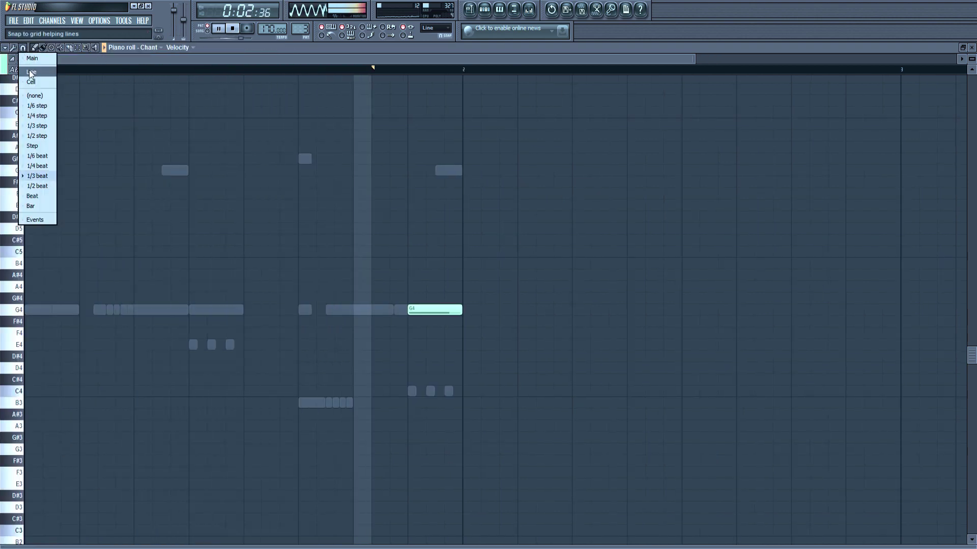
pyautogui.click(29, 71)
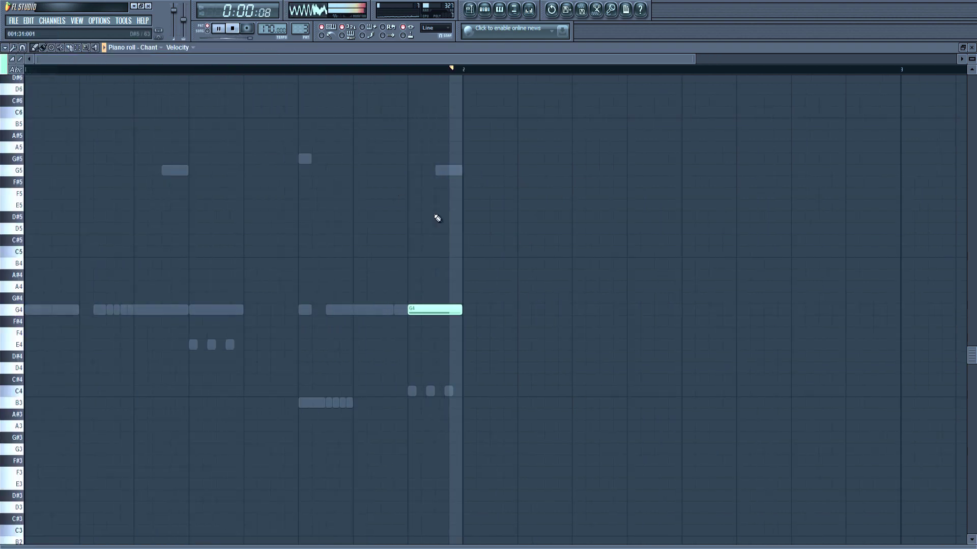
pyautogui.click(439, 252)
pyautogui.moveTo(488, 251); pyautogui.dragTo(464, 252)
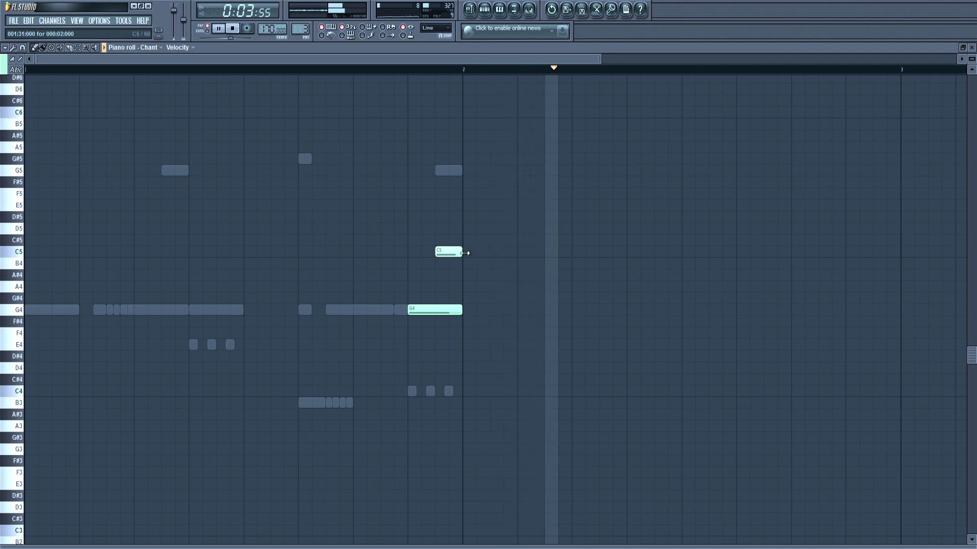
# Turn the C5 Chant note into a slide note in its properties and play the pattern
pyautogui.press('space')
pyautogui.doubleClick(445, 254)
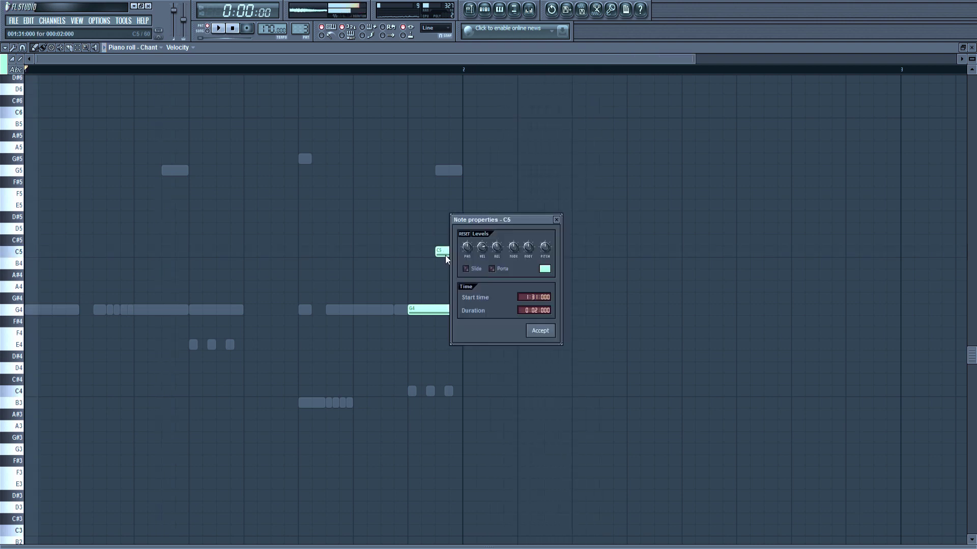
pyautogui.click(540, 332)
pyautogui.press('space')
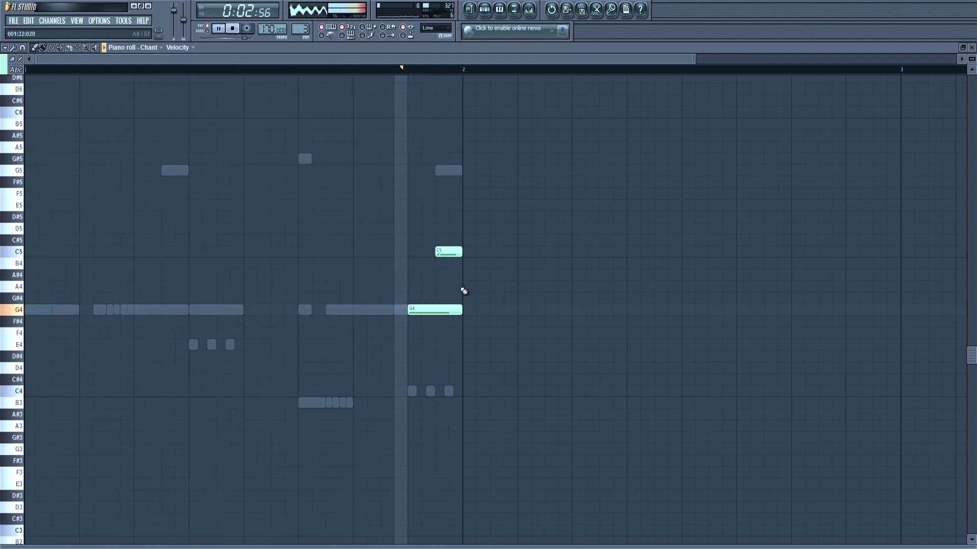
# Move the C5 slide note back to the start of the G4 note, and raise the G4 note to C#5
pyautogui.moveTo(447, 251); pyautogui.dragTo(424, 252)
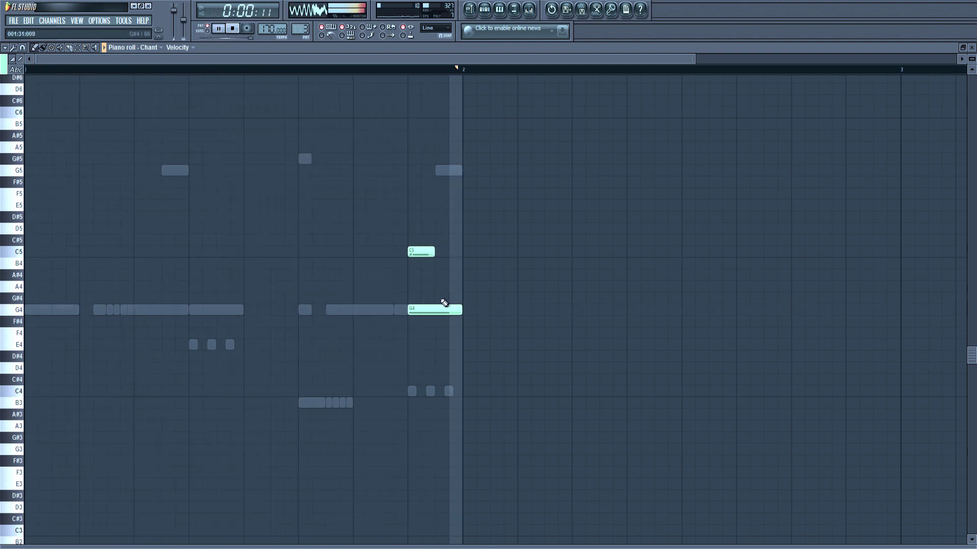
pyautogui.moveTo(444, 303); pyautogui.dragTo(441, 239)
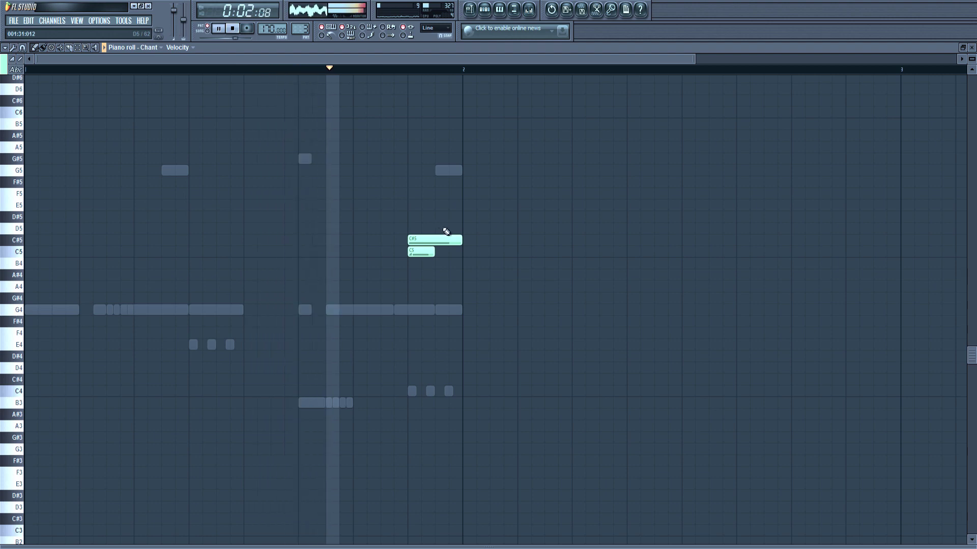
# Delete both the C5 slide note and the C#5 note from the Chant piano roll, and close it
pyautogui.rightClick(428, 253)
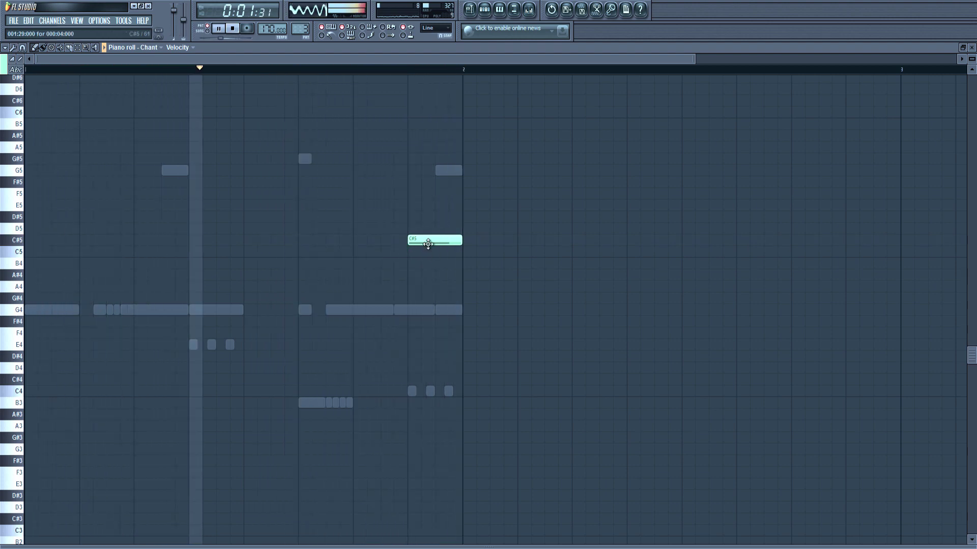
pyautogui.moveTo(428, 244); pyautogui.dragTo(426, 257)
pyautogui.rightClick(426, 257)
pyautogui.press('Escape')
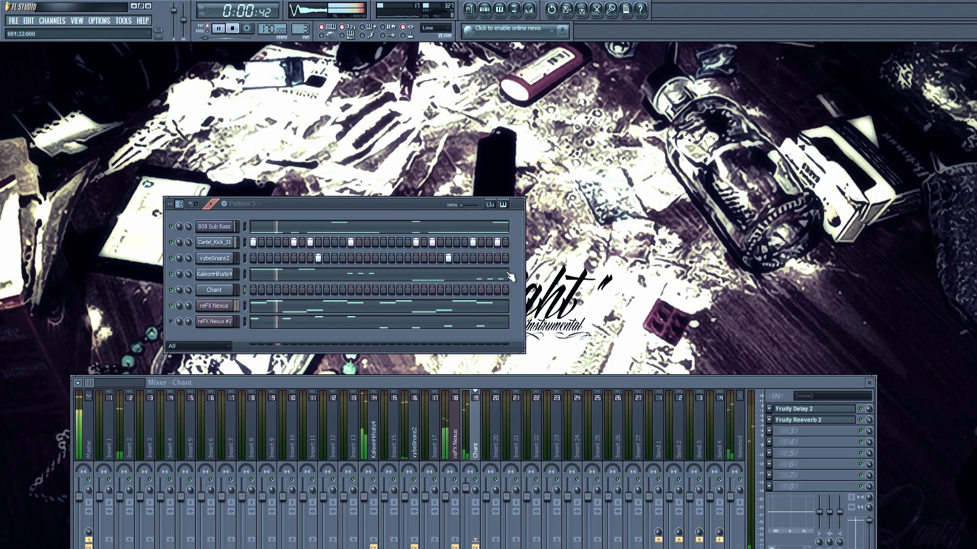
# Try the Chant hit on step 28 of the step sequencer and settle on a single hit at step 29
pyautogui.click(480, 289)
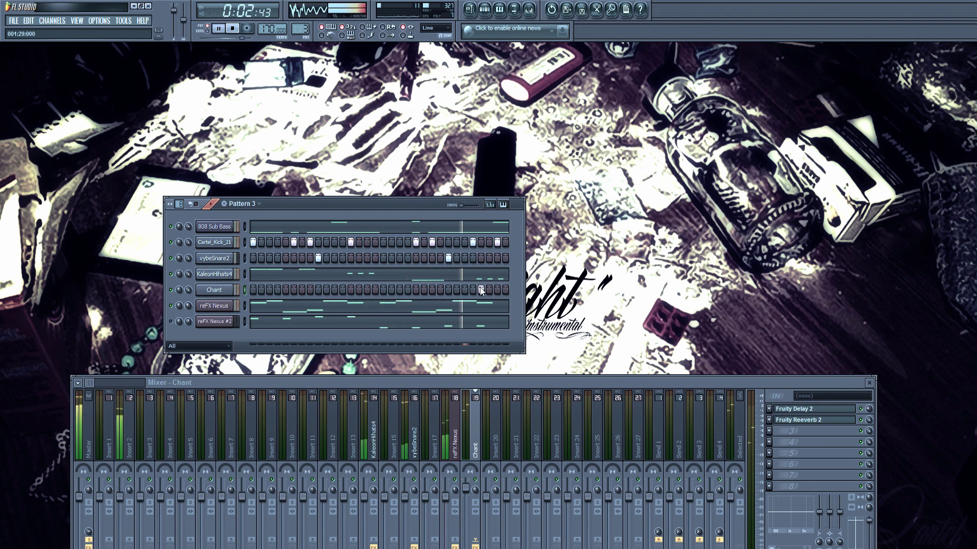
pyautogui.click(480, 290)
pyautogui.click(472, 289)
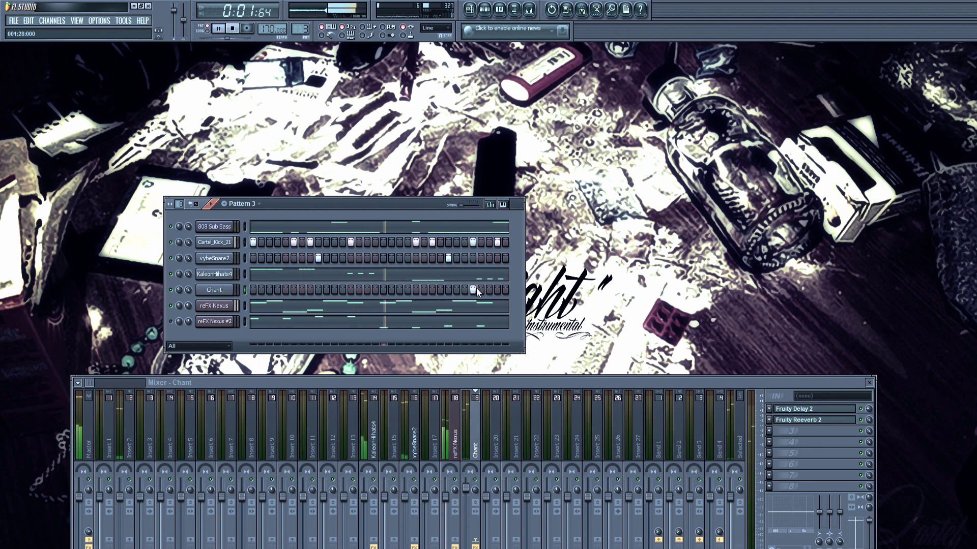
pyautogui.click(473, 289)
pyautogui.click(480, 289)
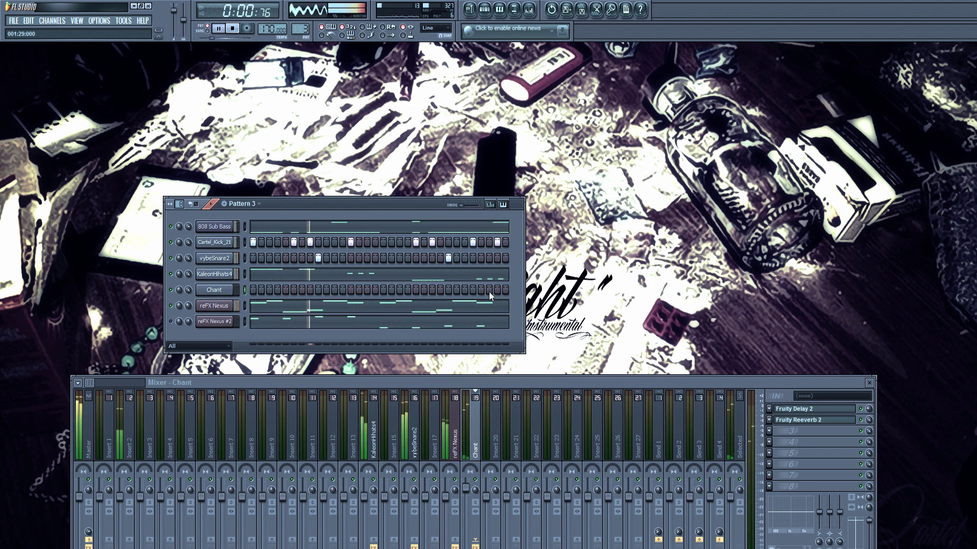
# Add the BIG PERC (24) sample from the browser as a new channel below Chant, with hits on steps 5 and 21
pyautogui.click(869, 383)
pyautogui.click(515, 10)
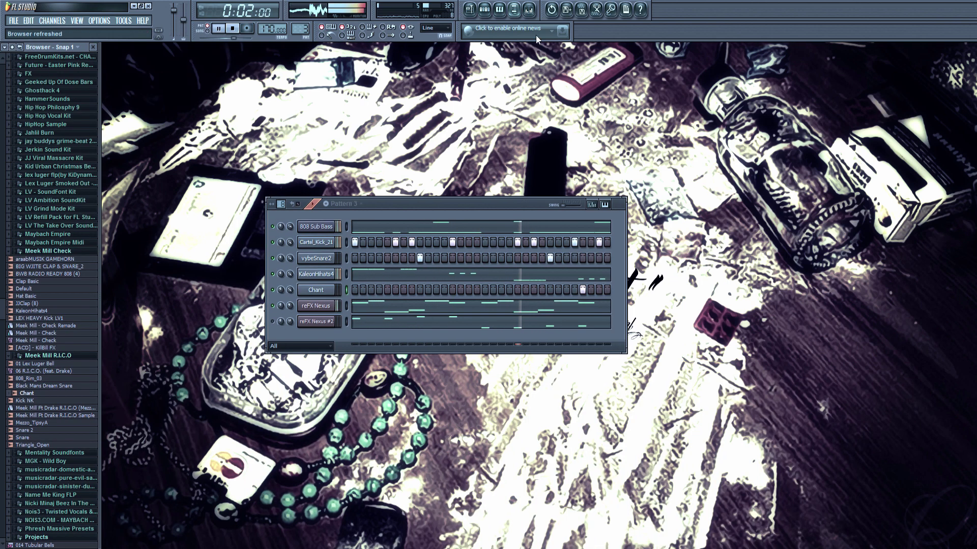
pyautogui.scroll(-10, 1, 337)
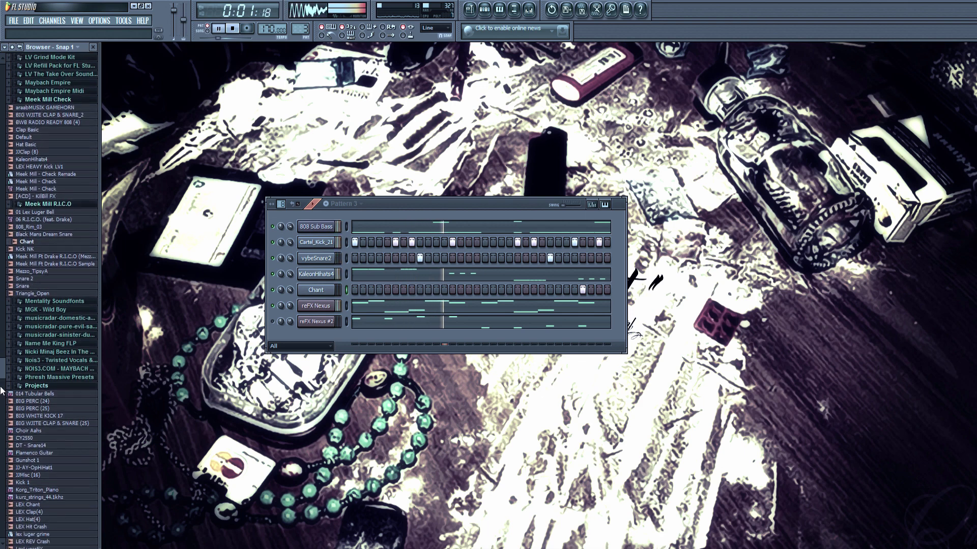
pyautogui.click(48, 217)
pyautogui.moveTo(49, 219); pyautogui.dragTo(344, 299)
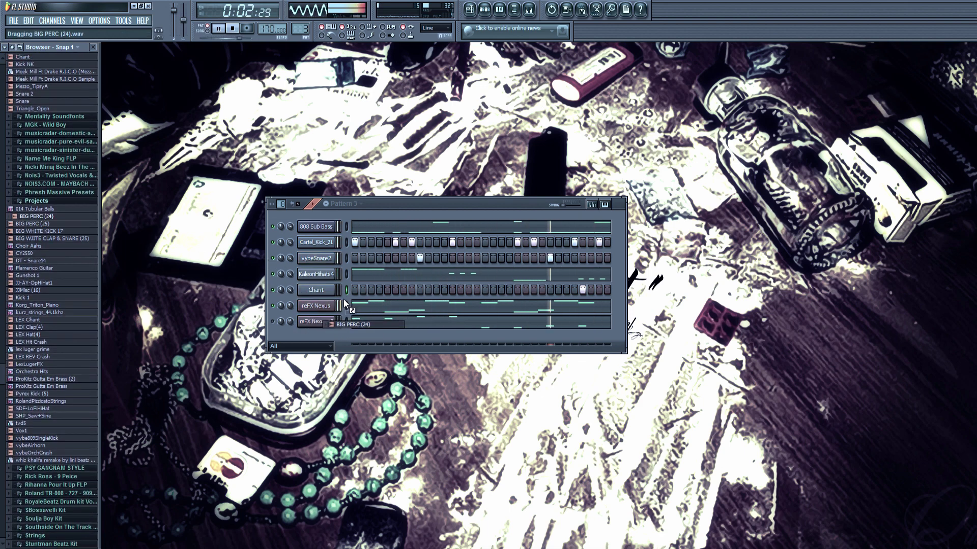
pyautogui.click(387, 306)
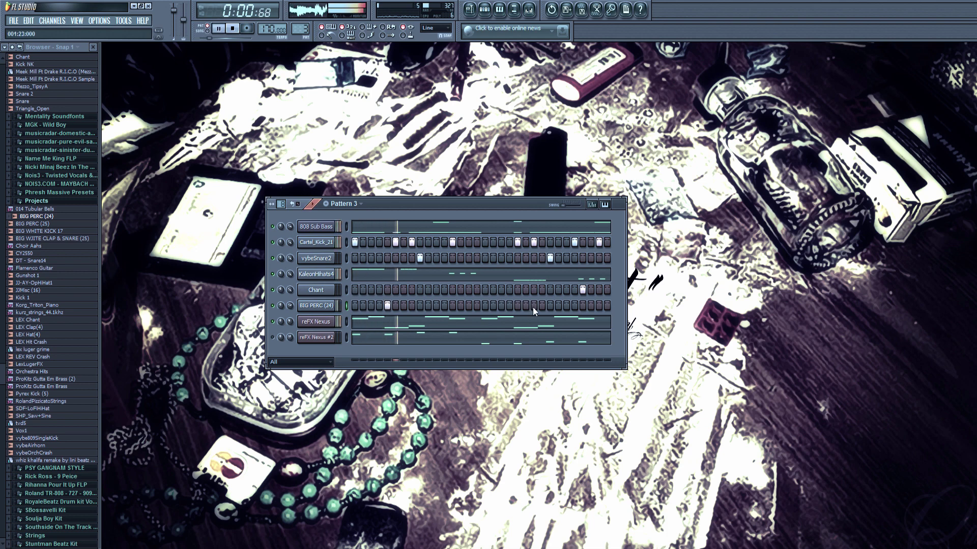
pyautogui.click(517, 305)
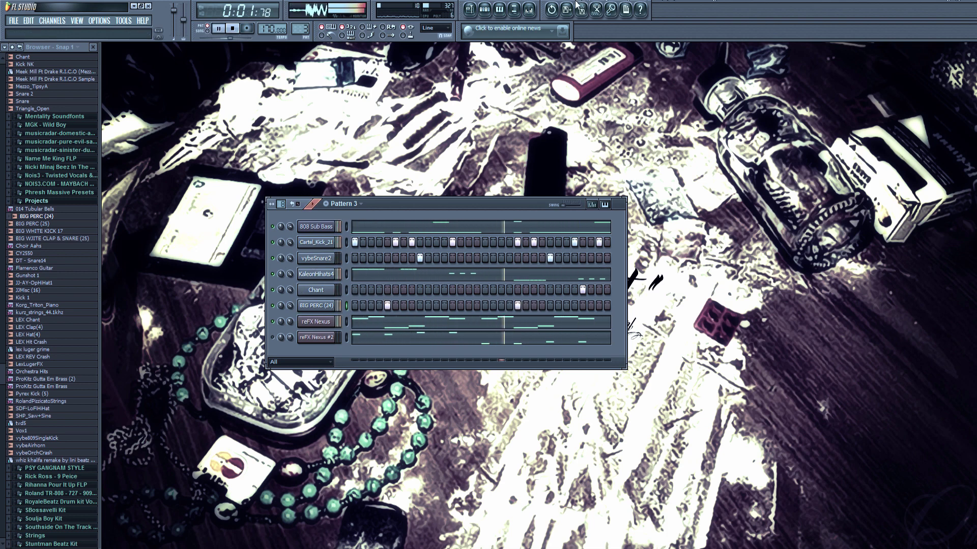
# Route the BIG PERC (24) channel to mixer track 20
pyautogui.click(529, 9)
pyautogui.hotkey('ctrl', 'l')
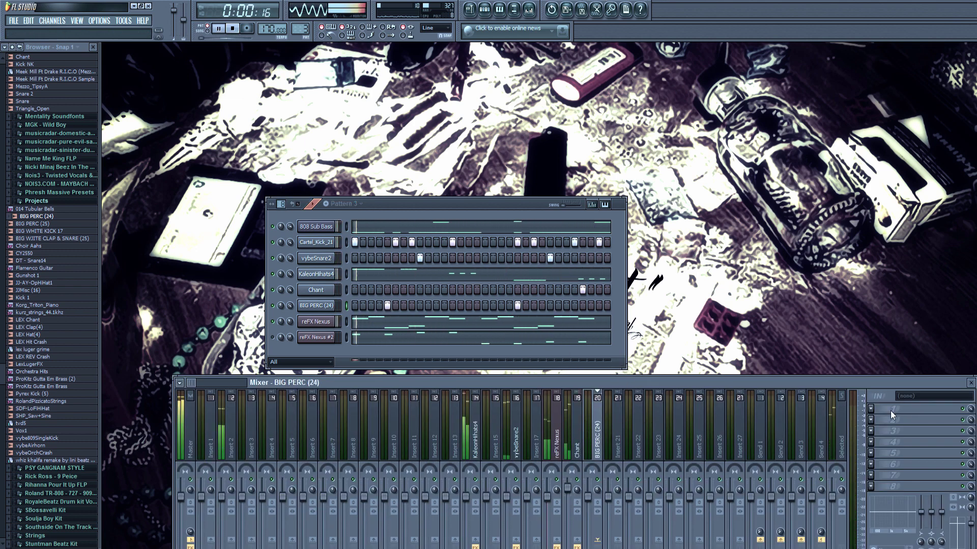
pyautogui.click(874, 412)
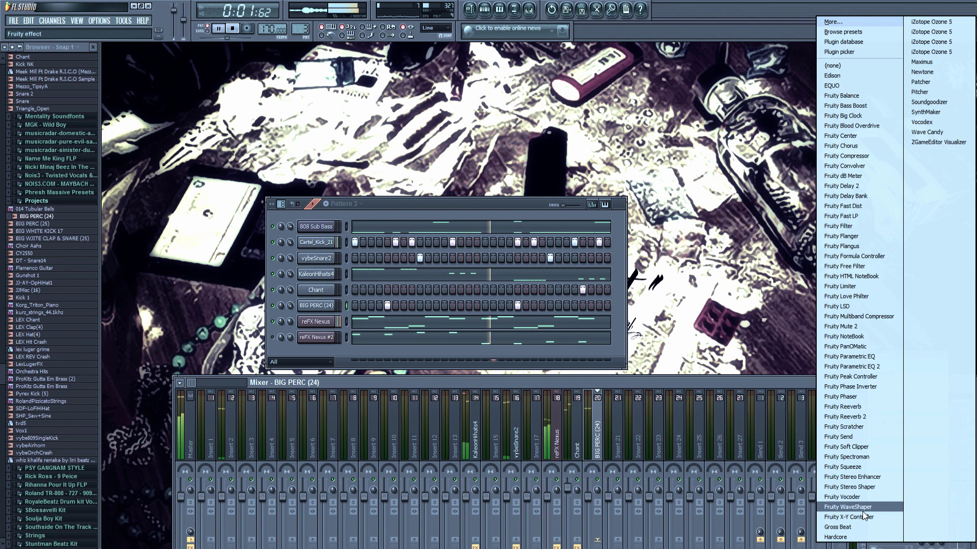
pyautogui.click(871, 417)
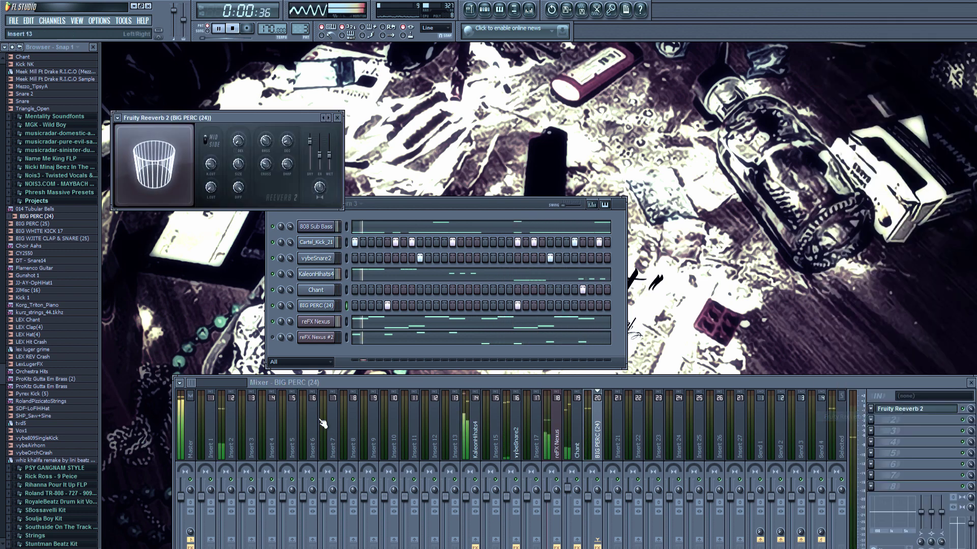
pyautogui.click(337, 118)
# Put Fruity Parametric EQ 2 in BIG PERC (24)'s first effect slot, cutting band 1 to -18 dB and boosting band 7
pyautogui.rightClick(876, 417)
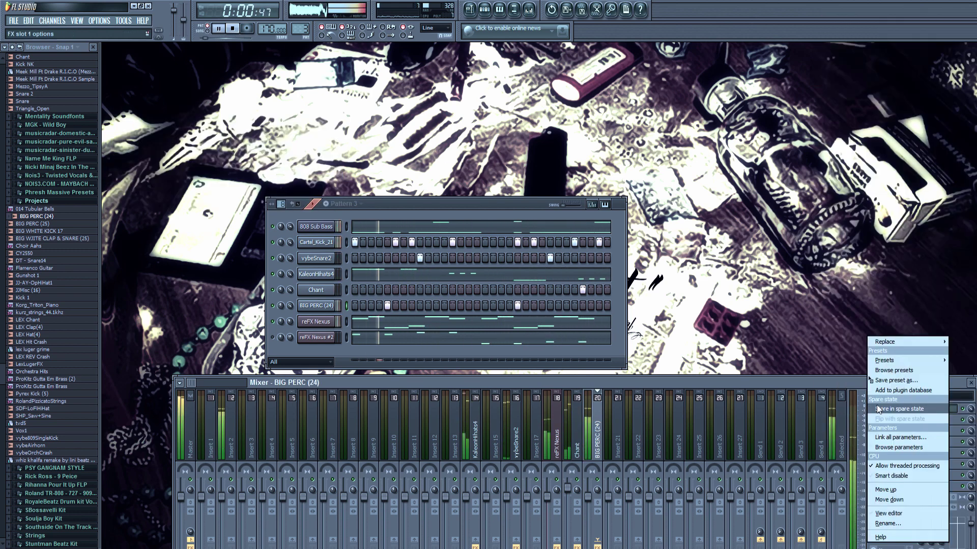
pyautogui.click(885, 341)
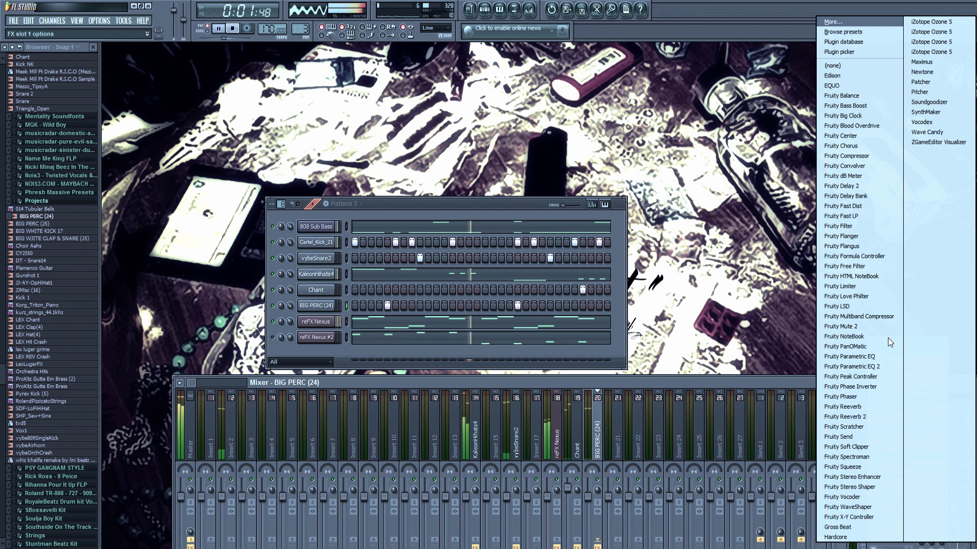
pyautogui.click(866, 367)
pyautogui.moveTo(355, 201); pyautogui.dragTo(352, 249)
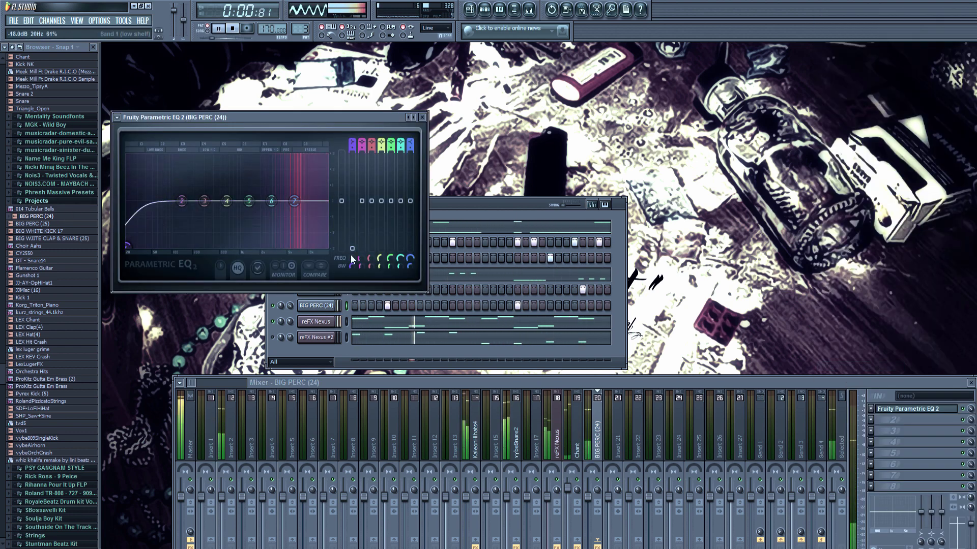
pyautogui.moveTo(294, 201); pyautogui.dragTo(294, 185)
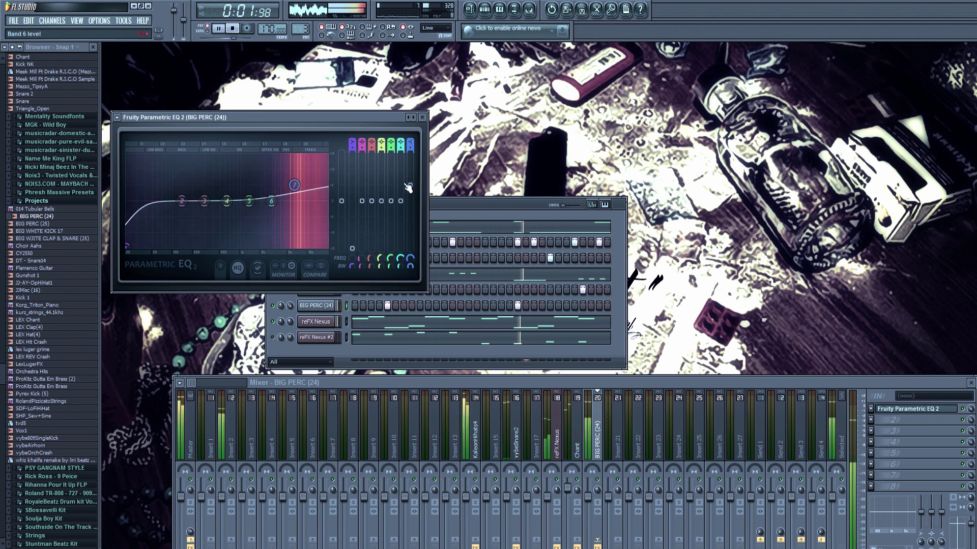
pyautogui.click(422, 117)
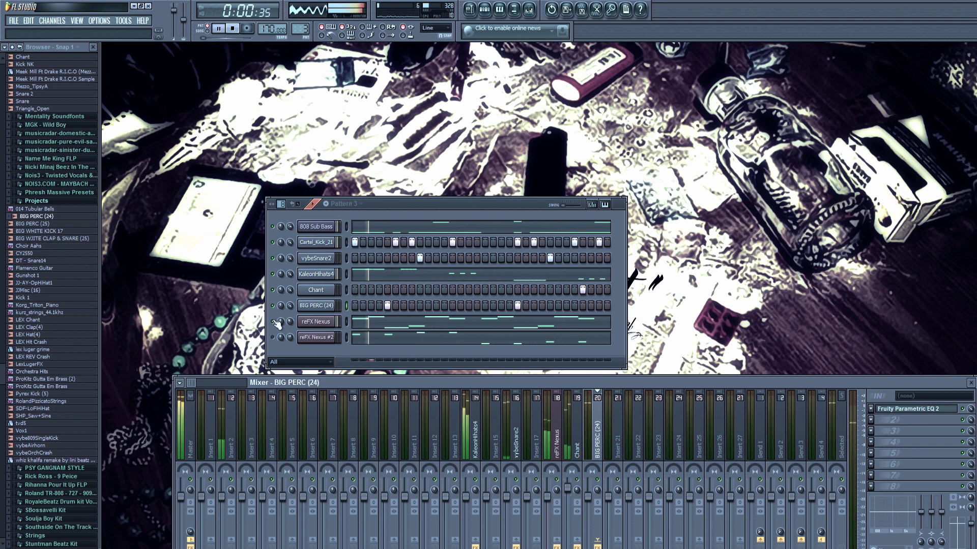
# Adjust the reFX Nexus channel volume to about 48% and close the mixer
pyautogui.click(300, 322)
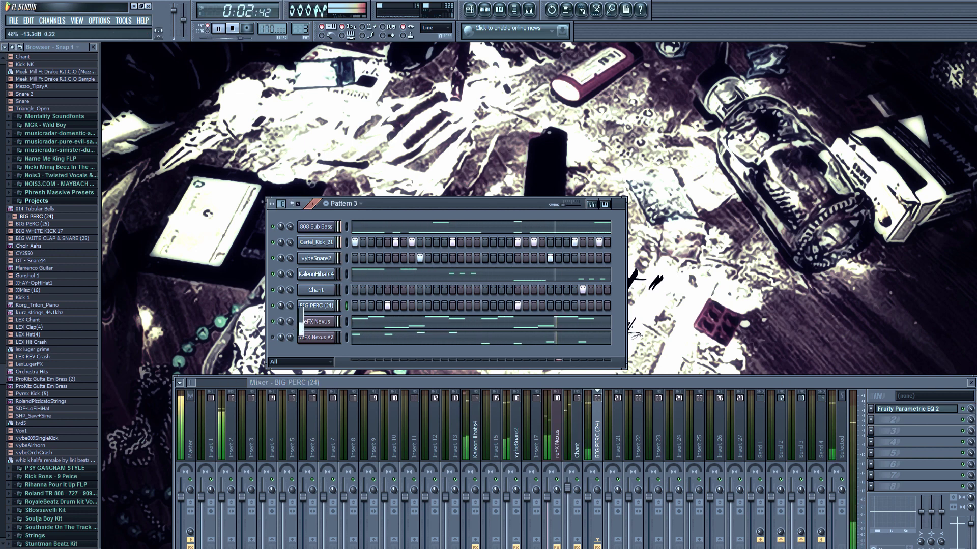
pyautogui.click(972, 384)
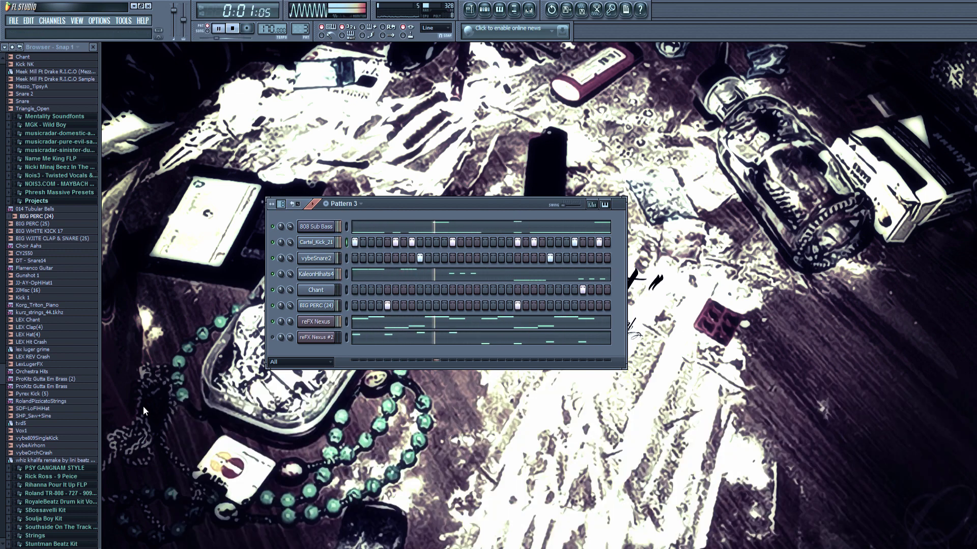
# Route the Cartel_Kick_21 channel to mixer track 12
pyautogui.click(529, 9)
pyautogui.click(431, 417)
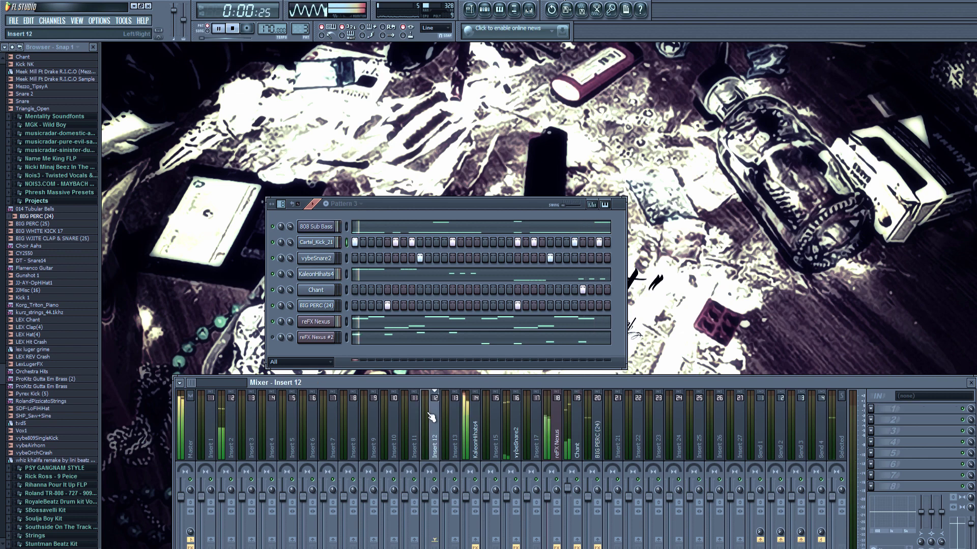
pyautogui.hotkey('ctrl', 'l')
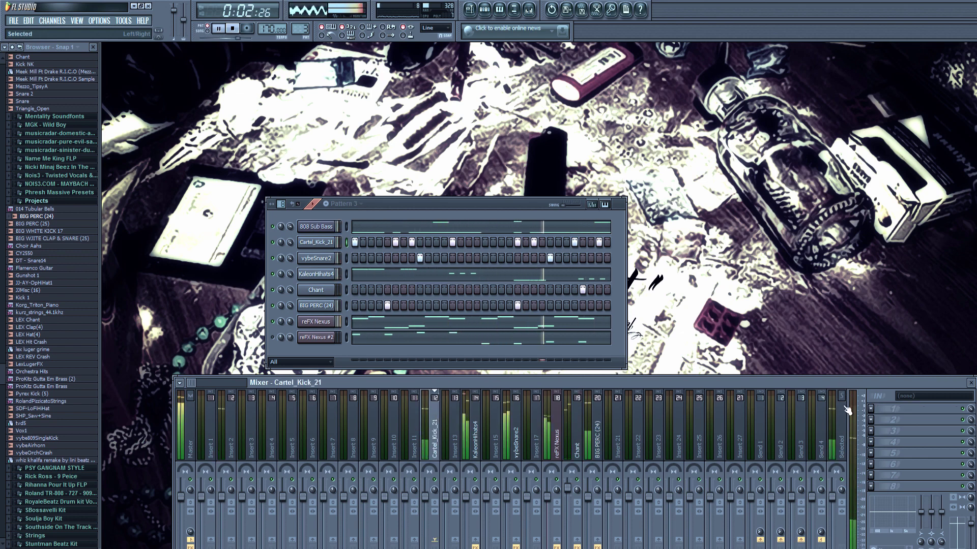
# Load Fruity Parametric EQ 2 in Cartel_Kick_21's first effect slot and adjust its band levels
pyautogui.click(873, 409)
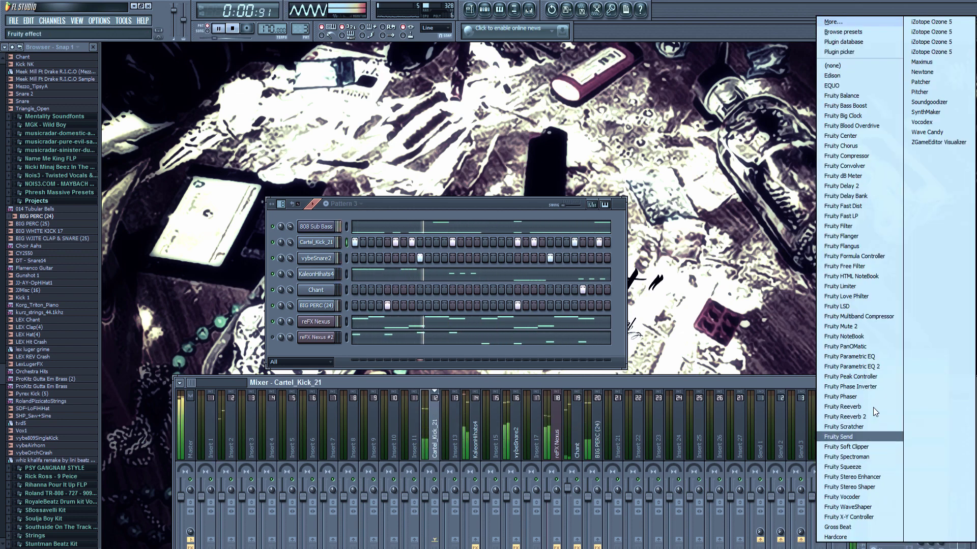
pyautogui.click(882, 367)
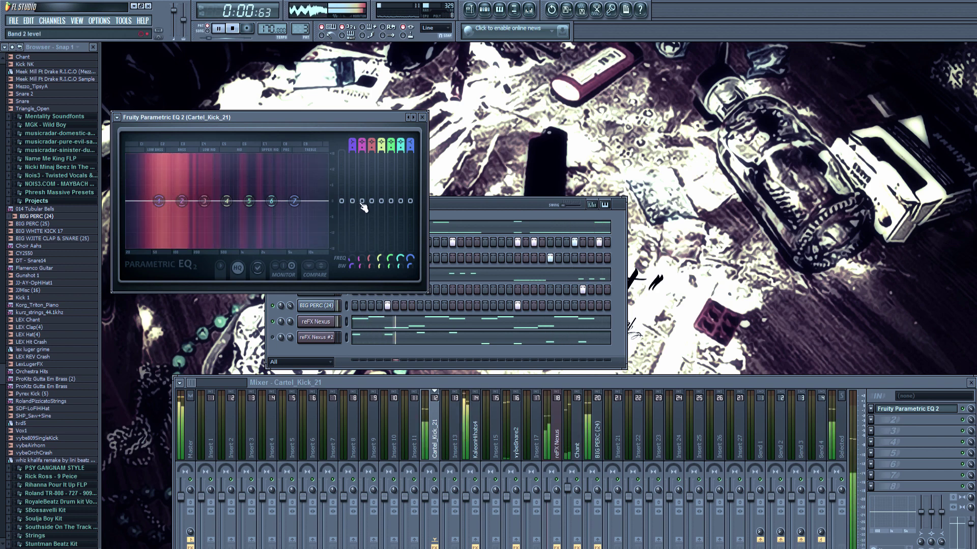
pyautogui.moveTo(353, 201); pyautogui.dragTo(400, 198)
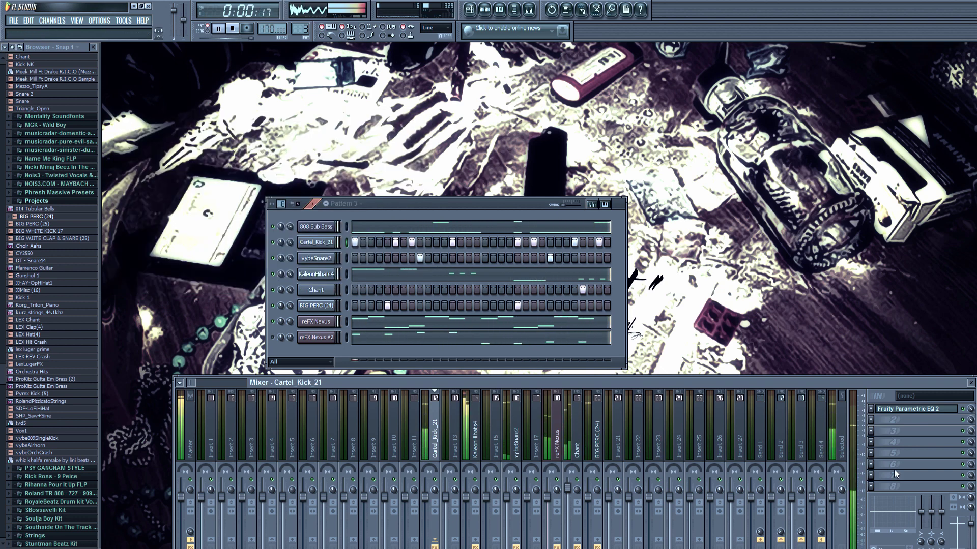
# Add EQUO in Cartel_Kick_21's second effect slot, reshape its volume curve across the bands, and stop playback
pyautogui.click(872, 421)
pyautogui.click(874, 85)
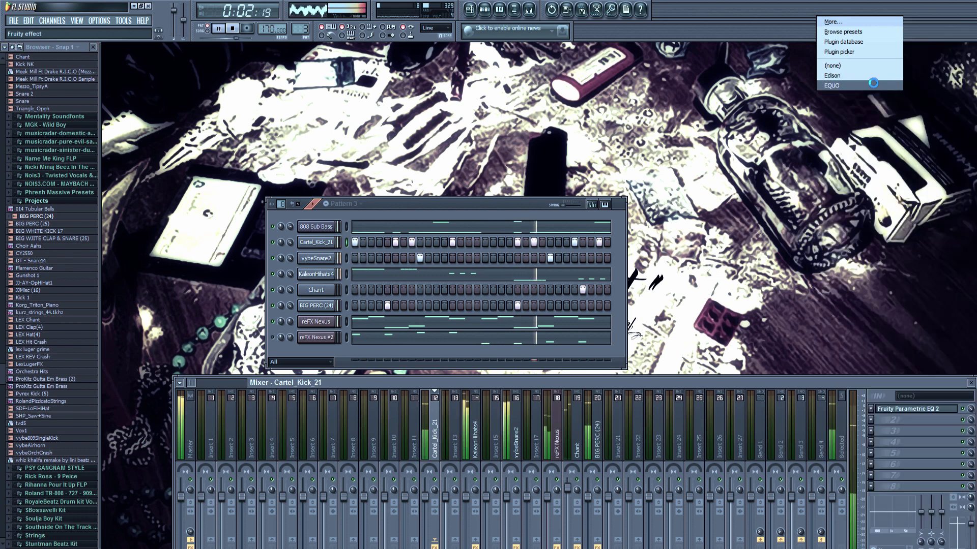
pyautogui.moveTo(152, 195); pyautogui.dragTo(396, 161)
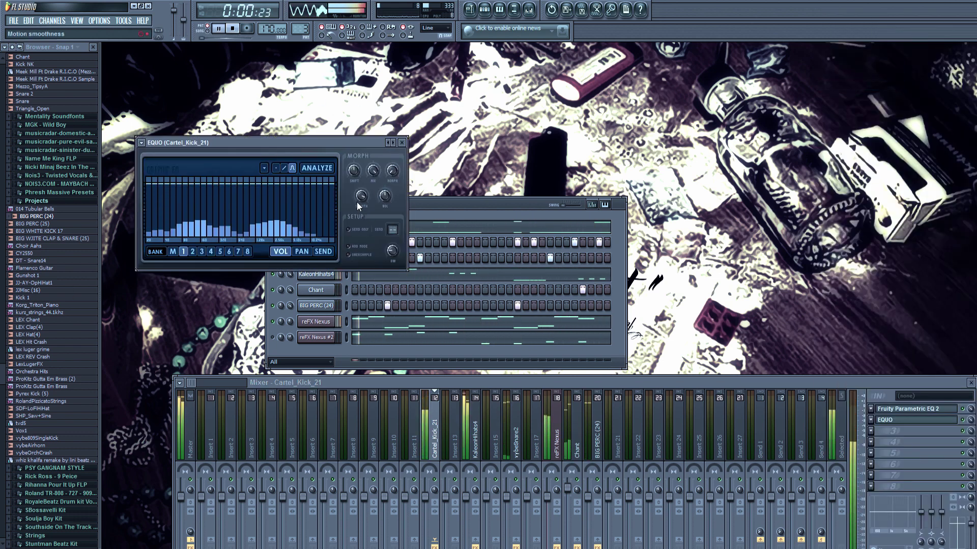
pyautogui.click(402, 143)
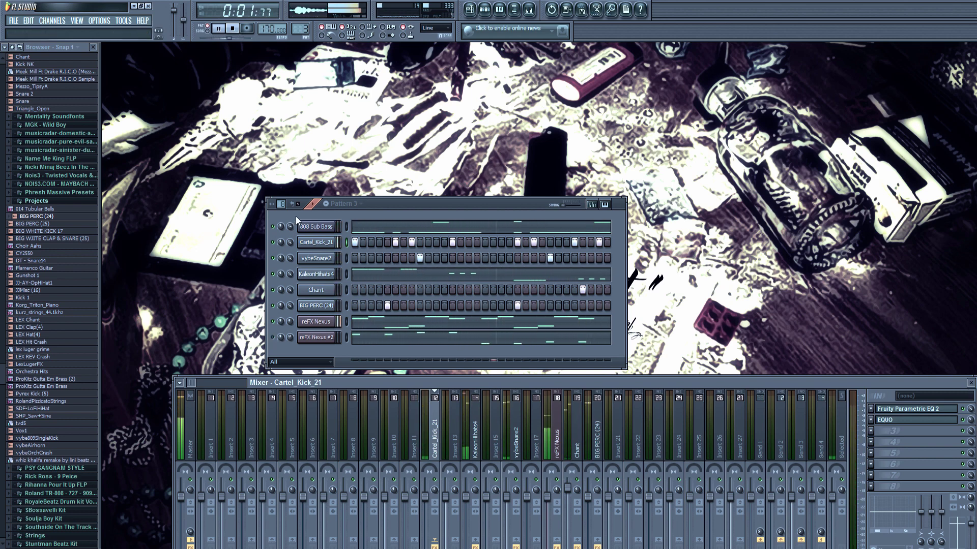
pyautogui.press('space')
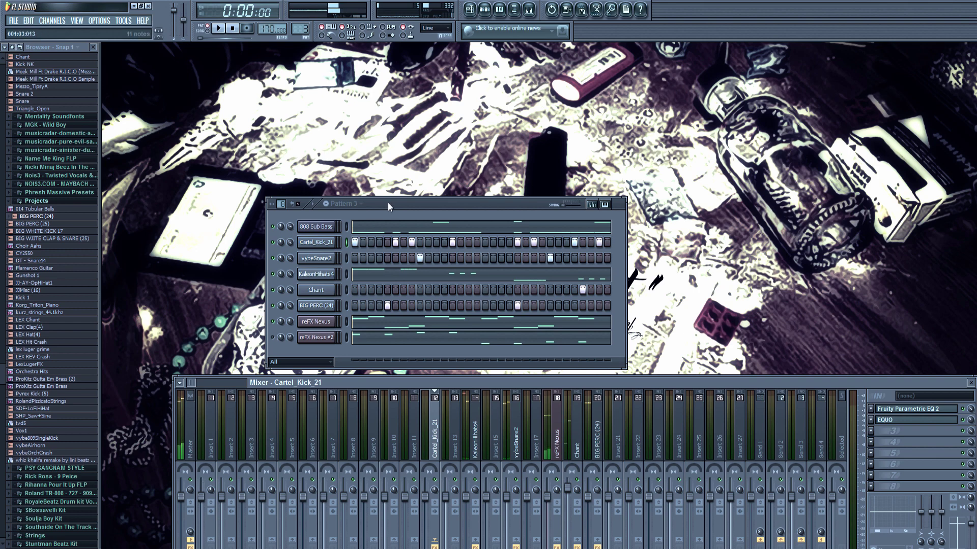
# Clone Pattern 3 into Pattern 4, and clone it again into Pattern 5
pyautogui.click(351, 204)
pyautogui.click(388, 274)
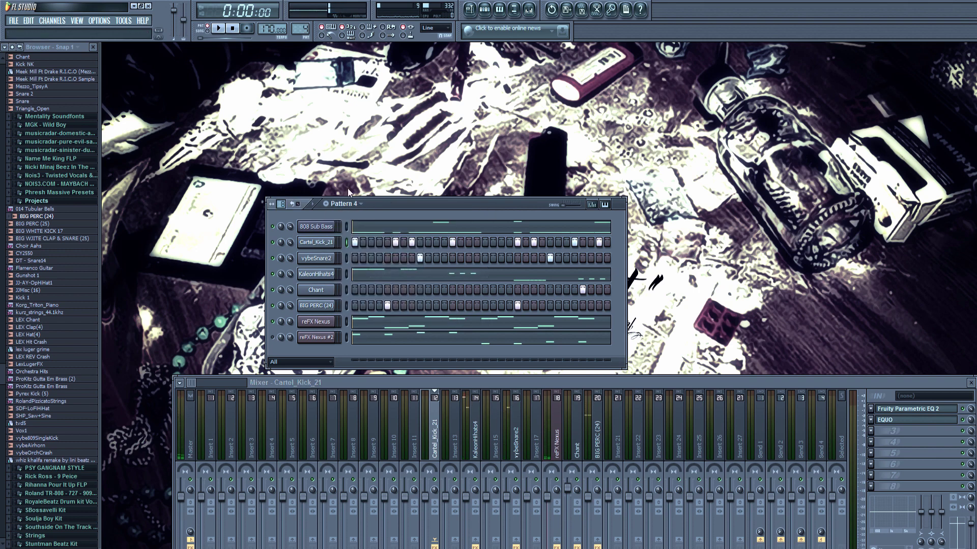
pyautogui.click(351, 204)
pyautogui.click(387, 274)
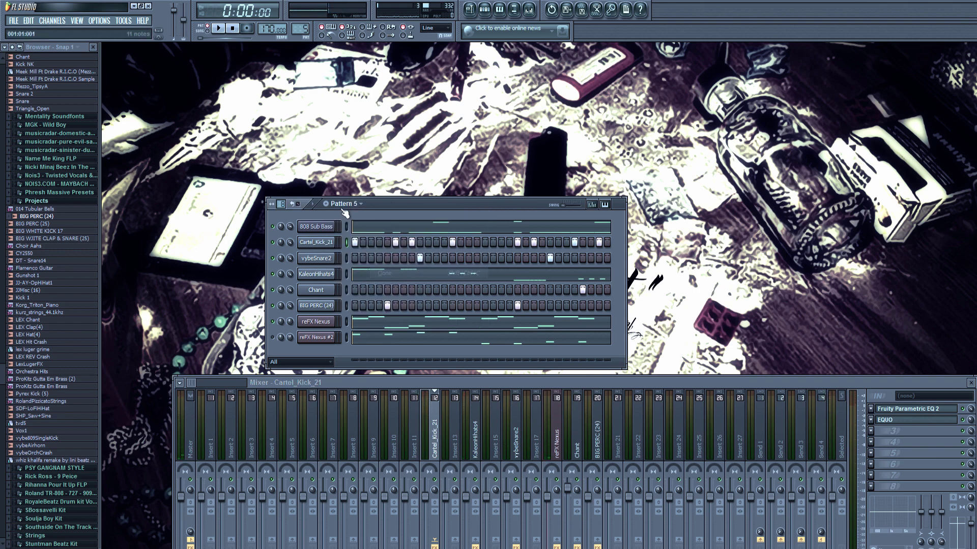
# Go back to Pattern 3, switch to Pattern 2, and close the mixer
pyautogui.click(343, 204)
pyautogui.click(353, 235)
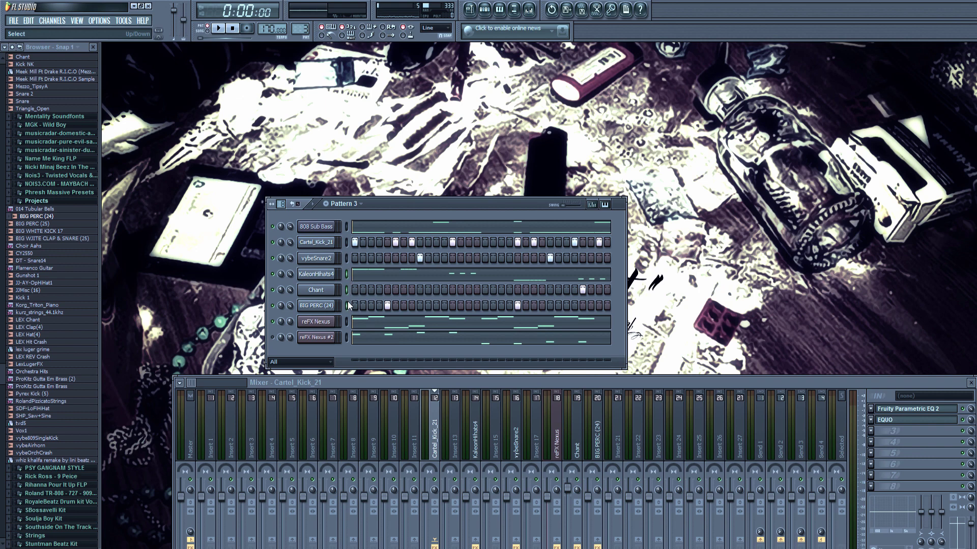
pyautogui.click(360, 204)
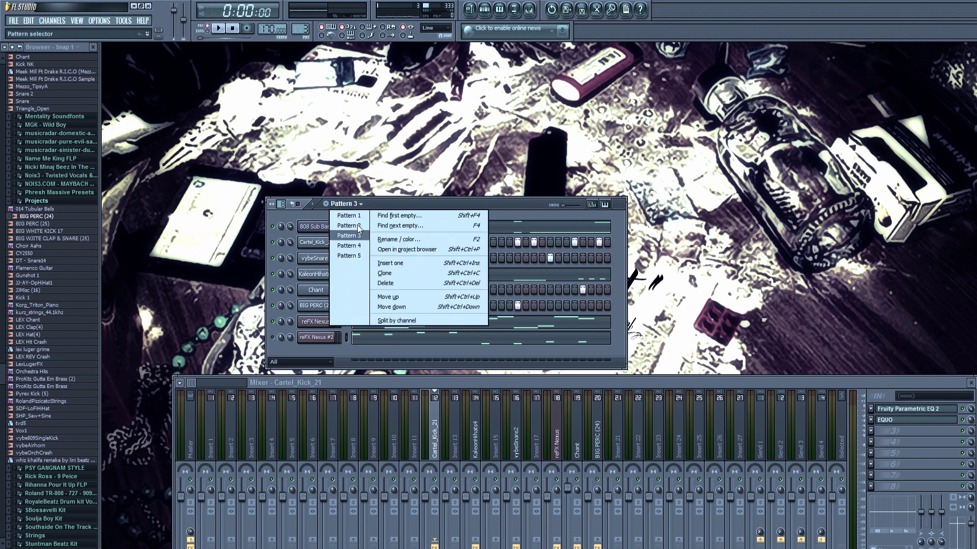
pyautogui.click(360, 225)
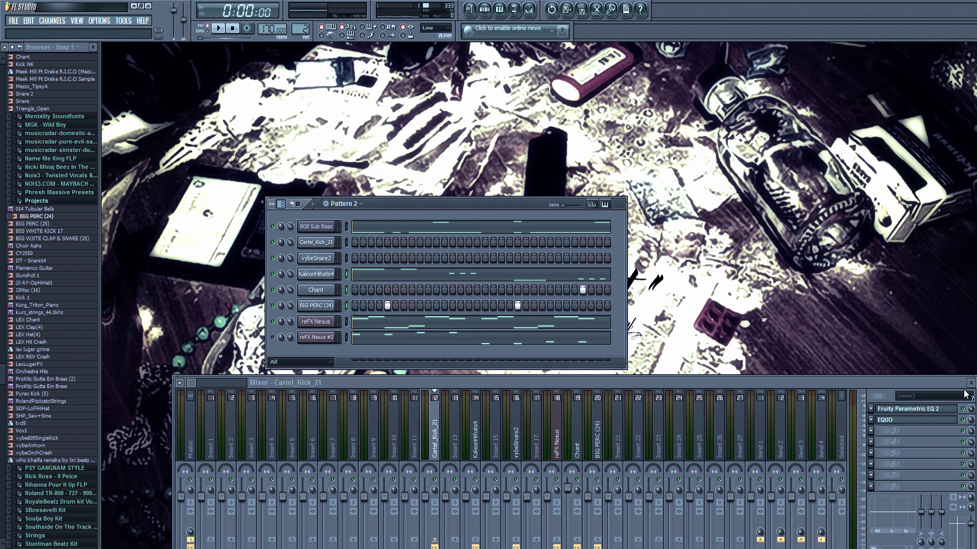
pyautogui.press('F9')
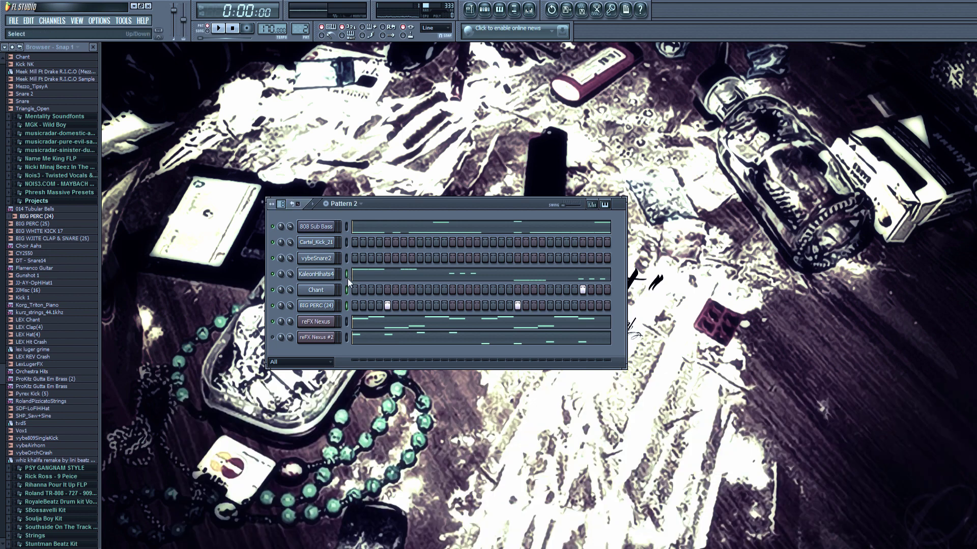
# Move the KaleonHihats4 channel down to sit directly below BIG PERC (24)
pyautogui.hotkey('alt', 'Down')
pyautogui.hotkey('alt', 'Down')
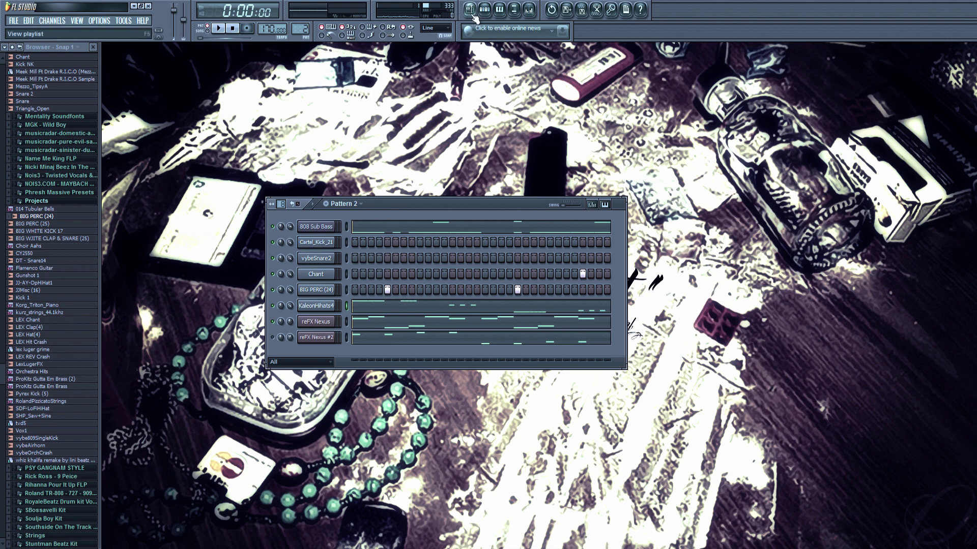
# Switch to Pattern 3 and cut all of its reFX Nexus #2 notes
pyautogui.click(360, 204)
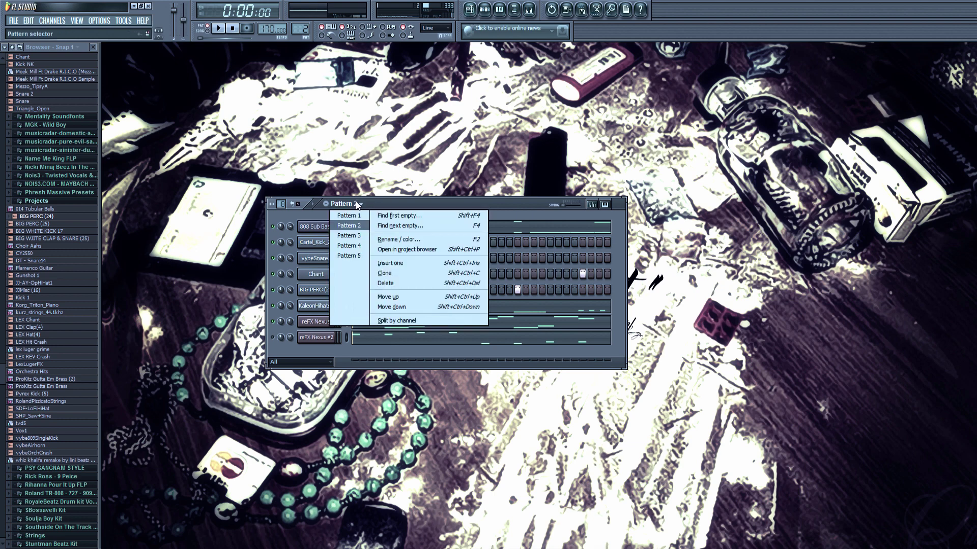
pyautogui.click(364, 233)
pyautogui.click(402, 339)
pyautogui.hotkey('ctrl', 'a')
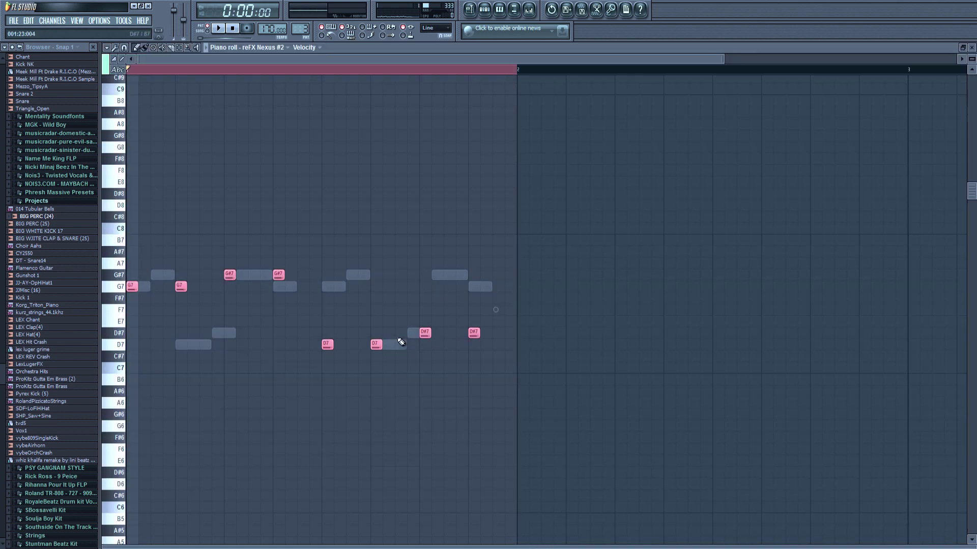
pyautogui.hotkey('ctrl', 'x')
pyautogui.press('Escape')
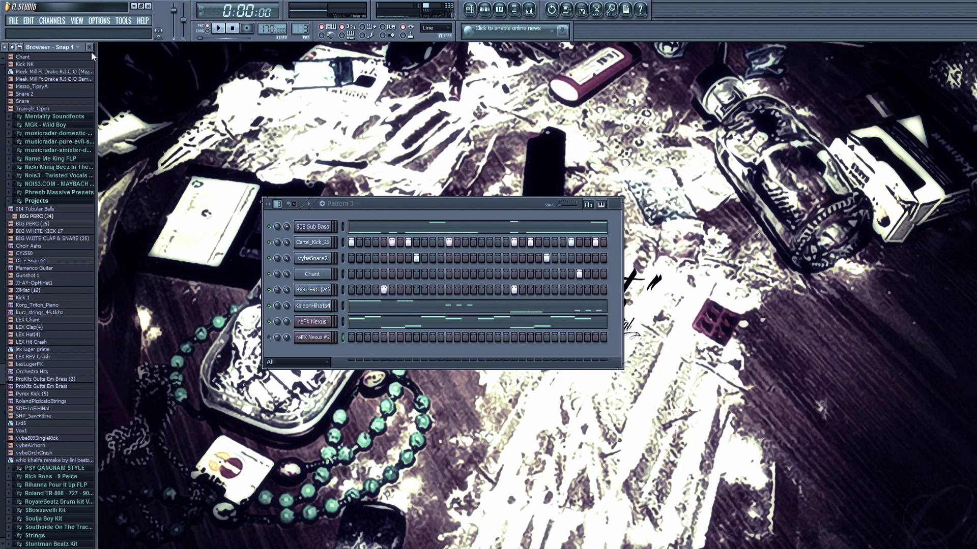
# Hide the browser, switch to Pattern 4, and cut all of its reFX Nexus #2 notes
pyautogui.click(93, 47)
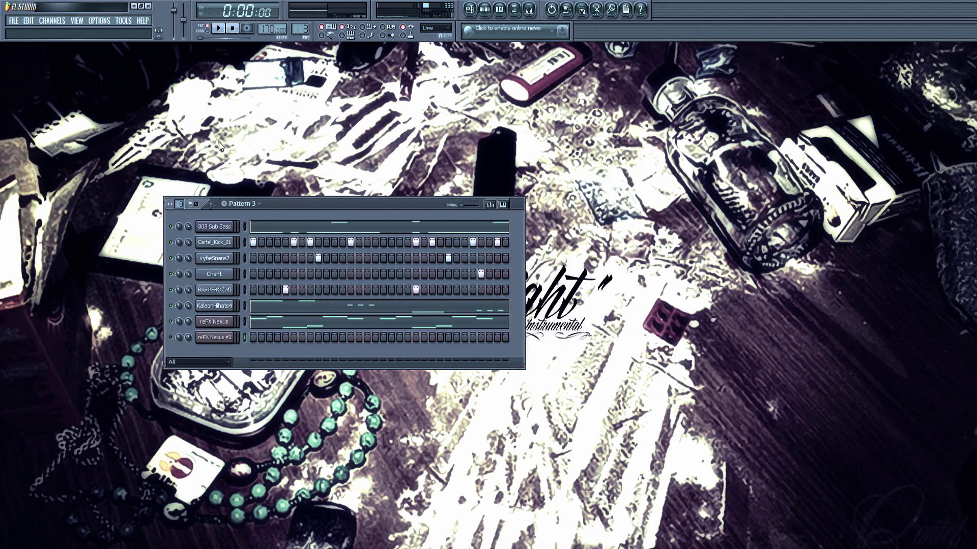
pyautogui.click(252, 208)
pyautogui.click(249, 247)
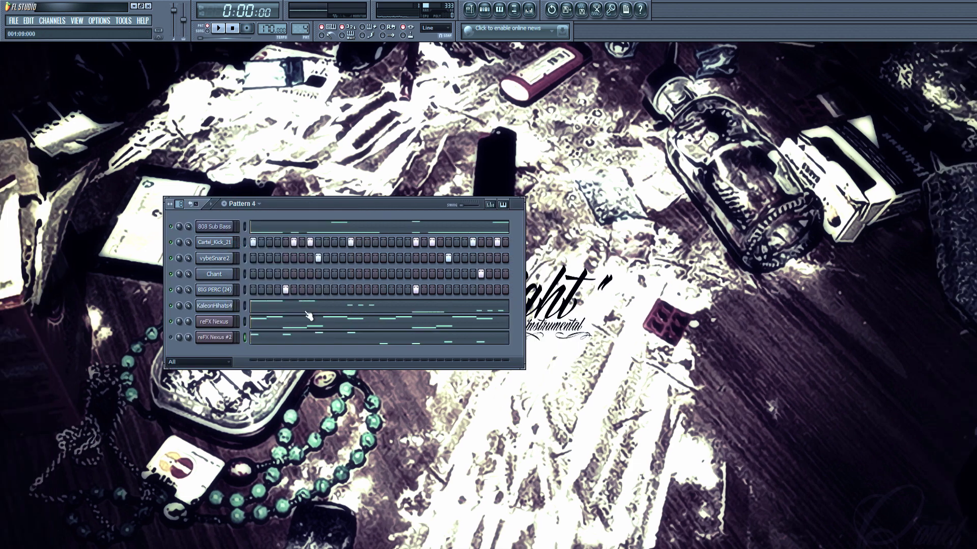
pyautogui.click(277, 337)
pyautogui.hotkey('ctrl', 'a')
pyautogui.hotkey('ctrl', 'x')
pyautogui.press('Escape')
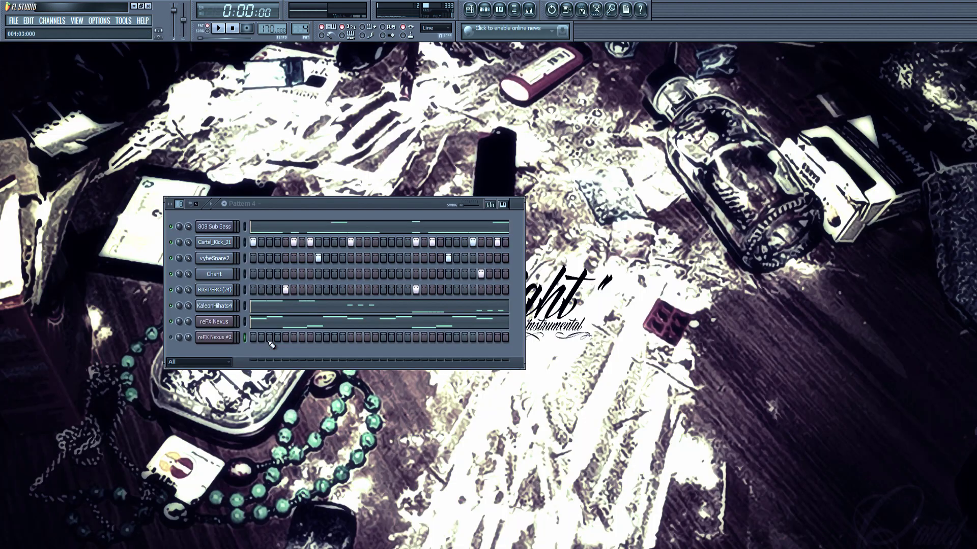
# Clear all Cartel_Kick_21 steps and KaleonHihats4 notes from Pattern 4, and preview it briefly
pyautogui.moveTo(253, 245); pyautogui.dragTo(524, 241)
pyautogui.click(449, 308)
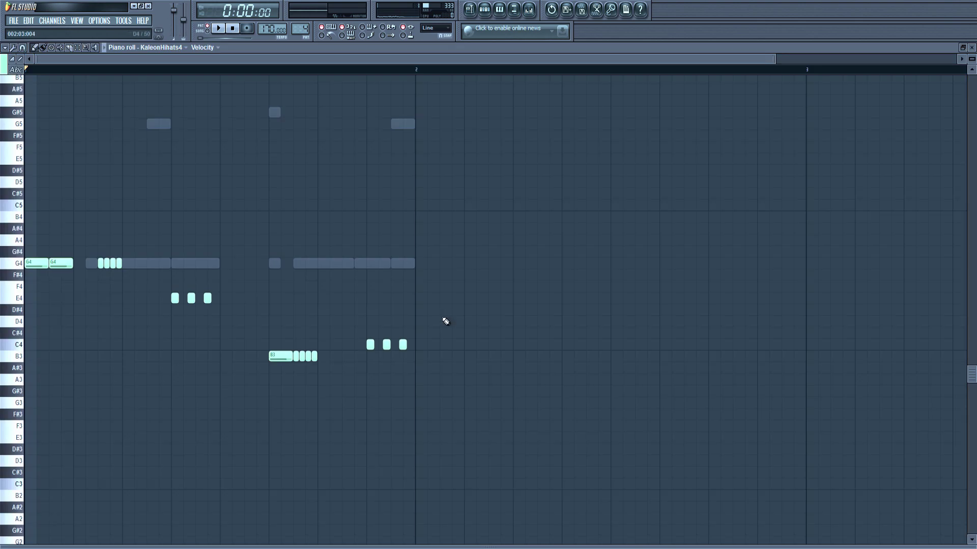
pyautogui.hotkey('ctrl', 'a')
pyautogui.hotkey('ctrl', 'x')
pyautogui.press('Escape')
pyautogui.press('space')
pyautogui.press('space')
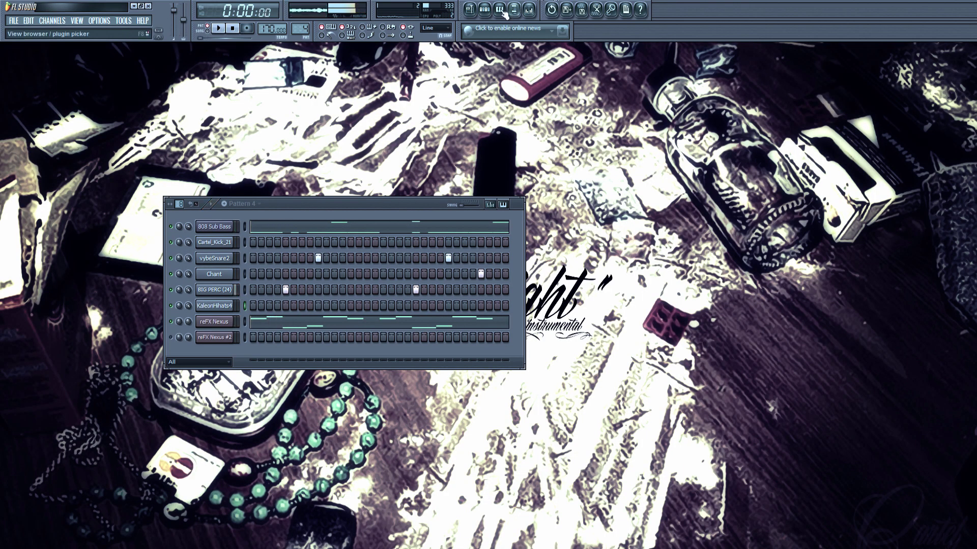
# Place four consecutive Pattern 3 clips on Track 3 of the playlist, starting at bar 17 where the Pattern 2 clips end
pyautogui.click(471, 10)
pyautogui.click(457, 190)
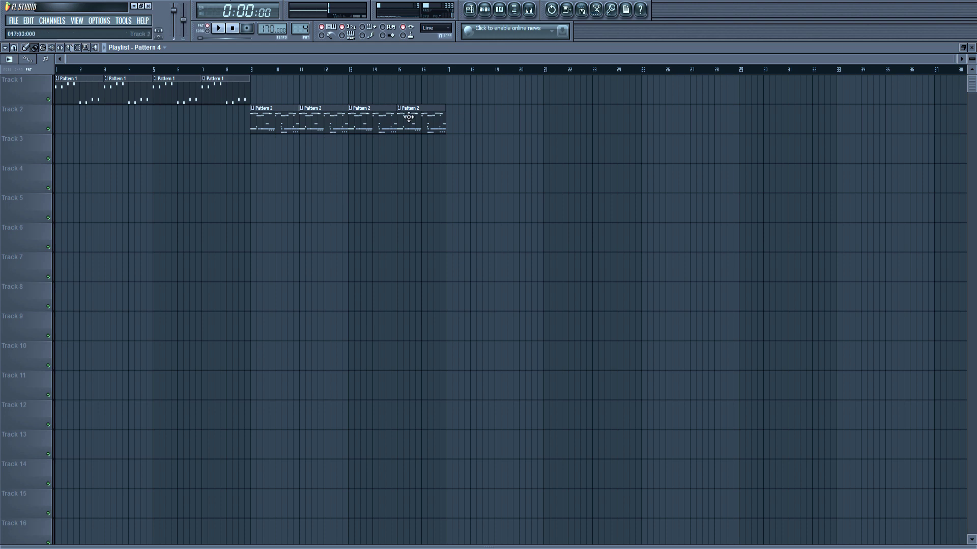
pyautogui.click(164, 48)
pyautogui.moveTo(447, 144); pyautogui.dragTo(601, 134)
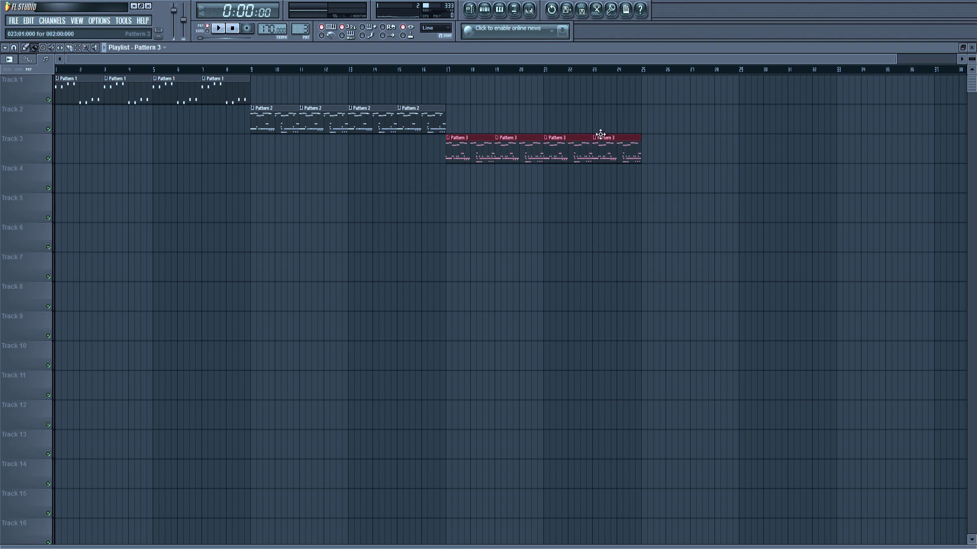
# Place four consecutive Pattern 4 clips on Track 4, starting at bar 25 where the Pattern 3 clips end
pyautogui.scroll(-5, 603, 134)
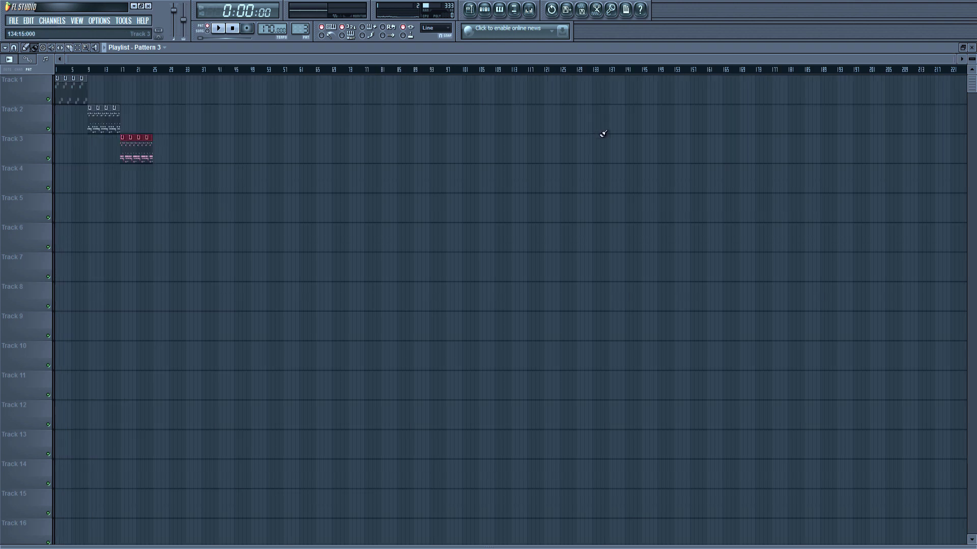
pyautogui.click(145, 50)
pyautogui.click(158, 95)
# Add four more Pattern 3 clips on Track 3 from bar 33, followed by two Pattern 4 clips on Track 4 from bar 41
pyautogui.click(149, 53)
pyautogui.click(152, 87)
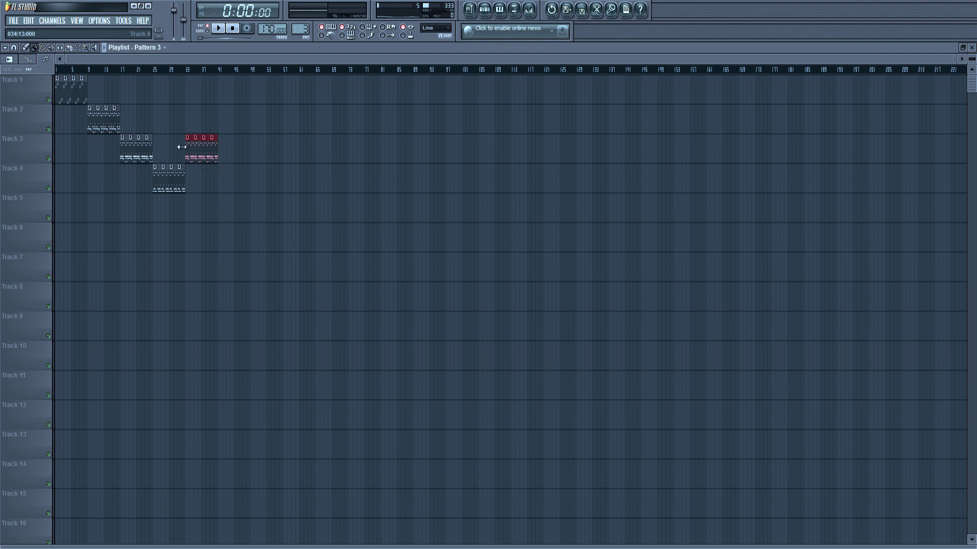
pyautogui.click(157, 51)
pyautogui.click(165, 100)
# Clone Pattern 4 into Pattern 5, and remove the copy's reFX Nexus notes and its BIG PERC (24) and vybeSnare2 steps
pyautogui.click(485, 8)
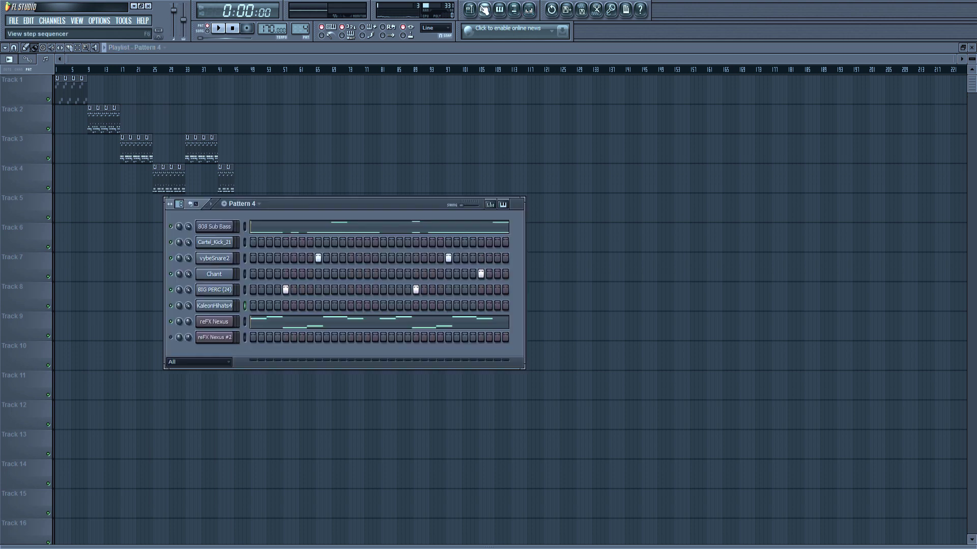
pyautogui.click(259, 203)
pyautogui.click(306, 277)
pyautogui.click(319, 313)
pyautogui.hotkey('ctrl', 'a')
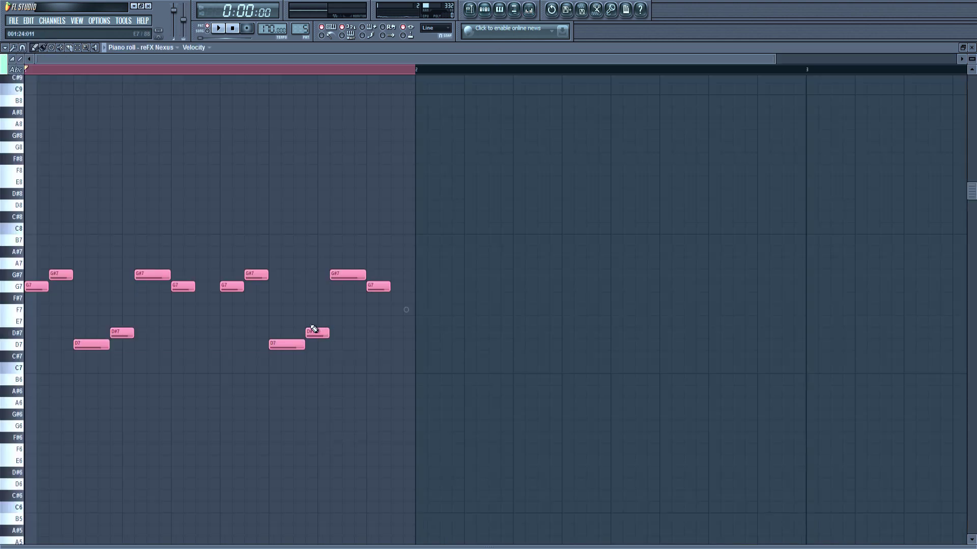
pyautogui.press('Delete')
pyautogui.press('F7')
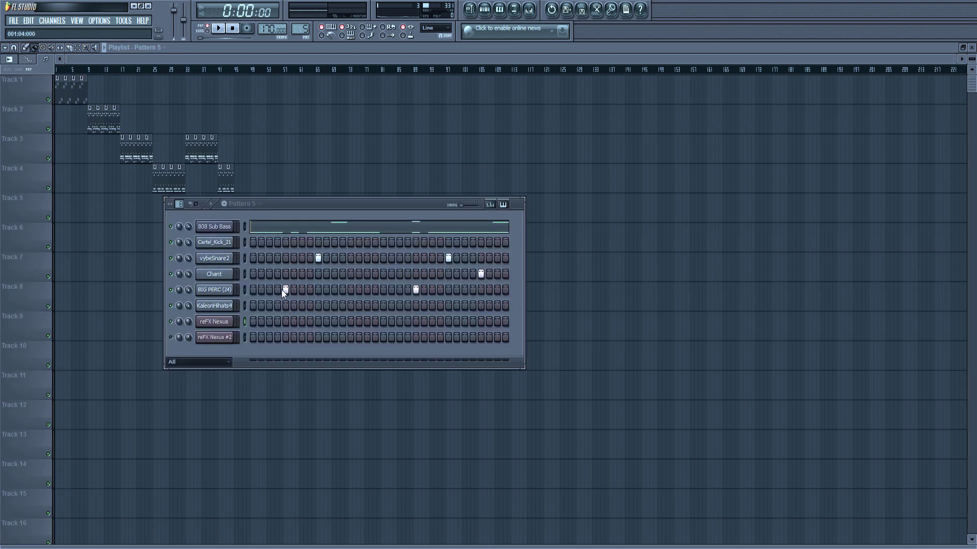
pyautogui.click(283, 290)
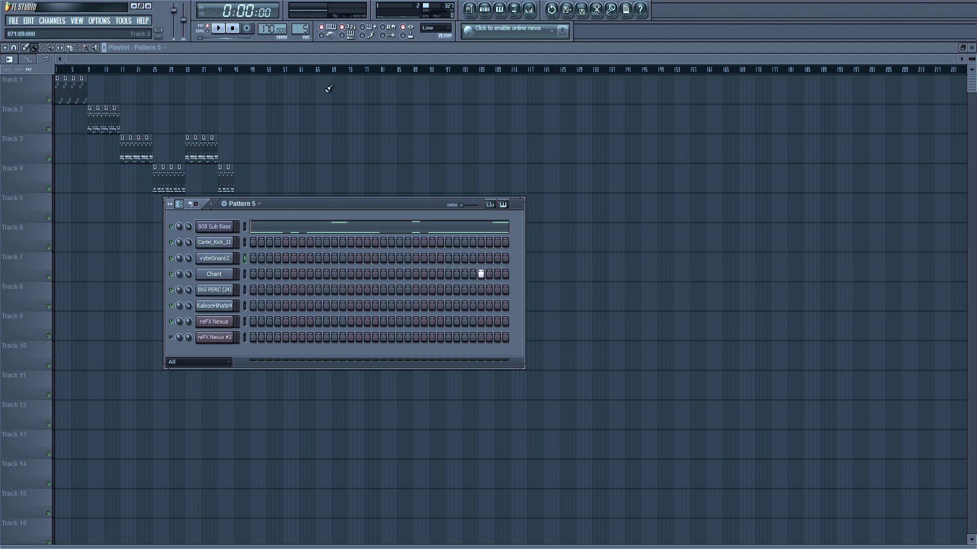
# Place two Pattern 5 clips on Track 5 from bar 45, and start song playback from the beginning
pyautogui.press('F6')
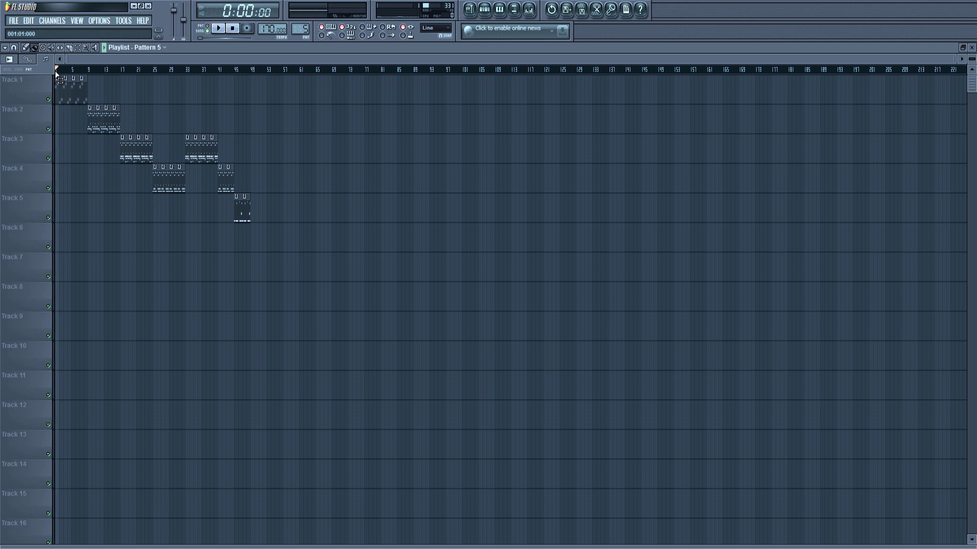
pyautogui.click(484, 9)
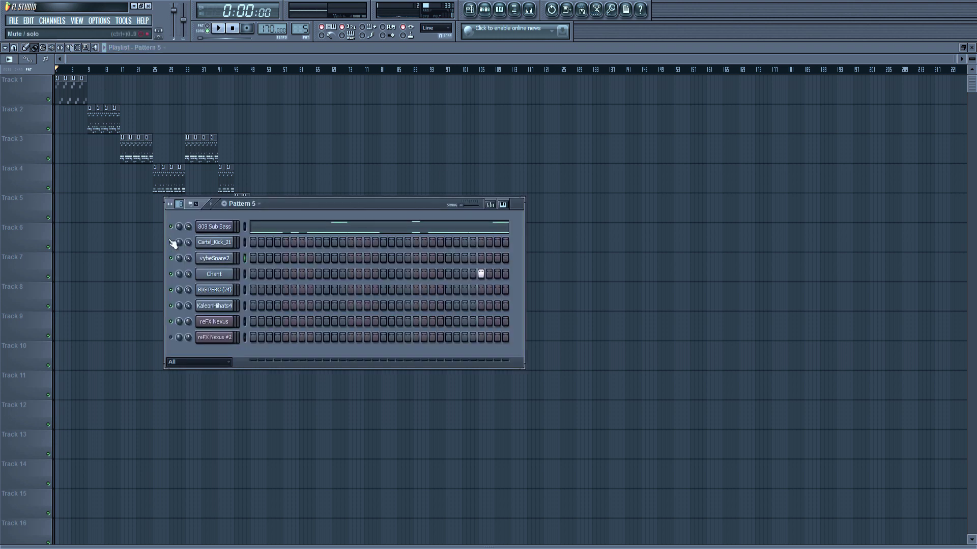
pyautogui.press('space')
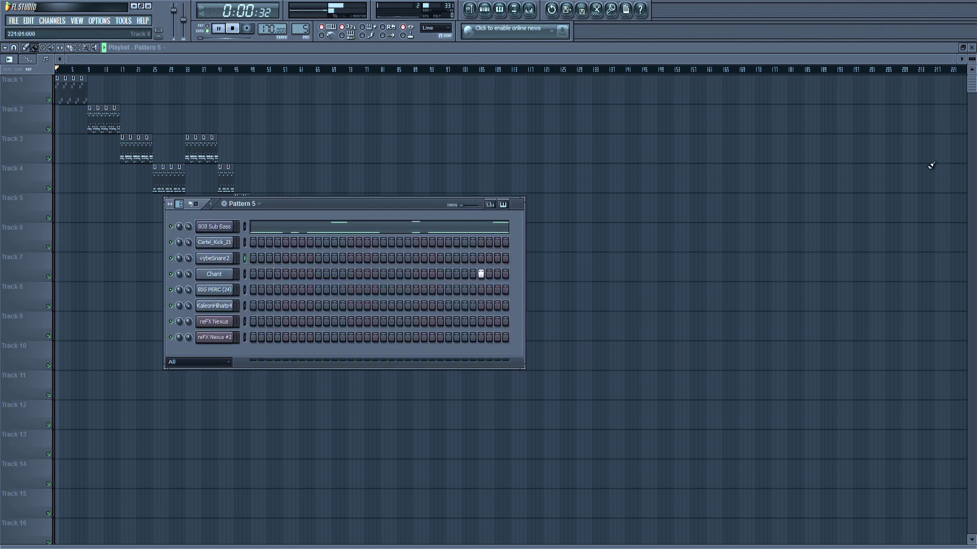
pyautogui.press('F6')
# Load iZotope Ozone 5 in the Master track's first effect slot with the preset 3-Band Master - Slight Gating
pyautogui.click(529, 9)
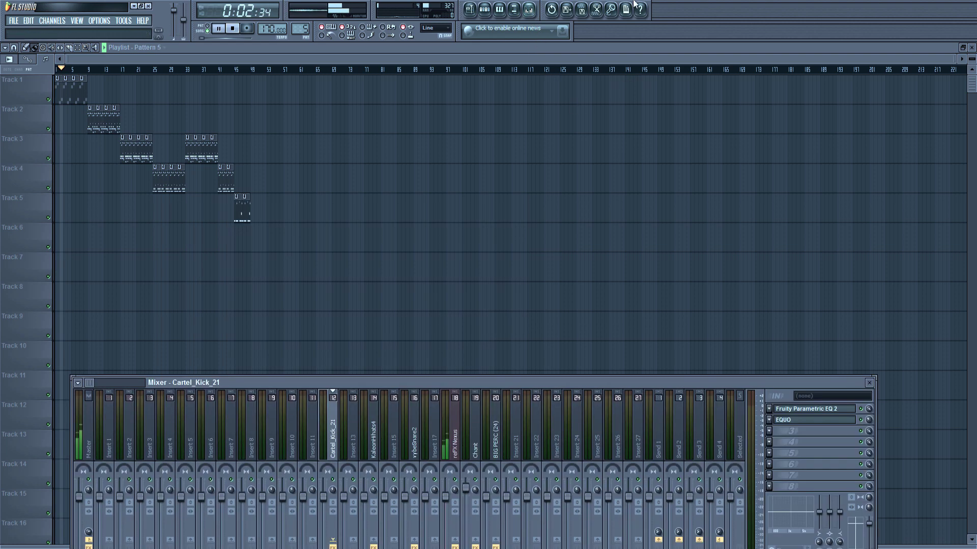
pyautogui.click(76, 431)
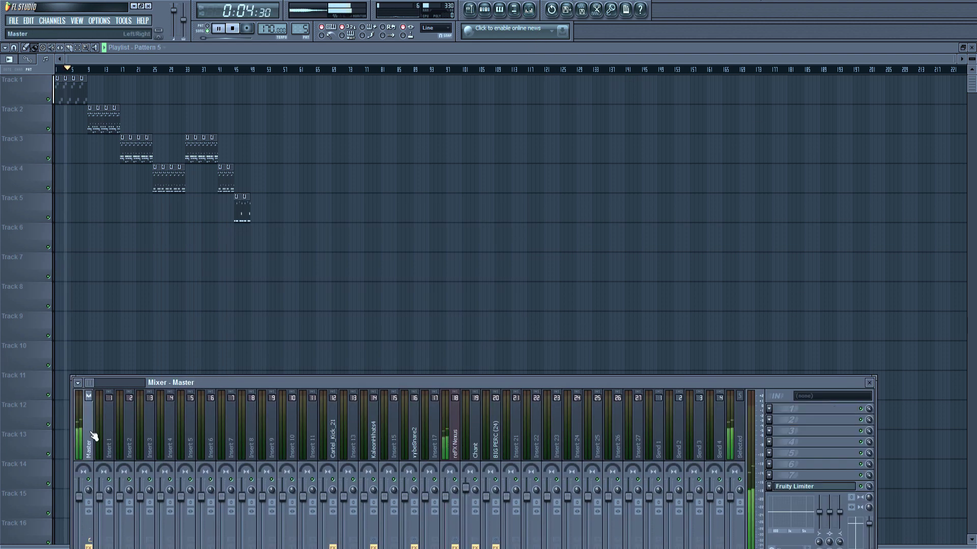
pyautogui.click(769, 409)
pyautogui.moveTo(780, 355)
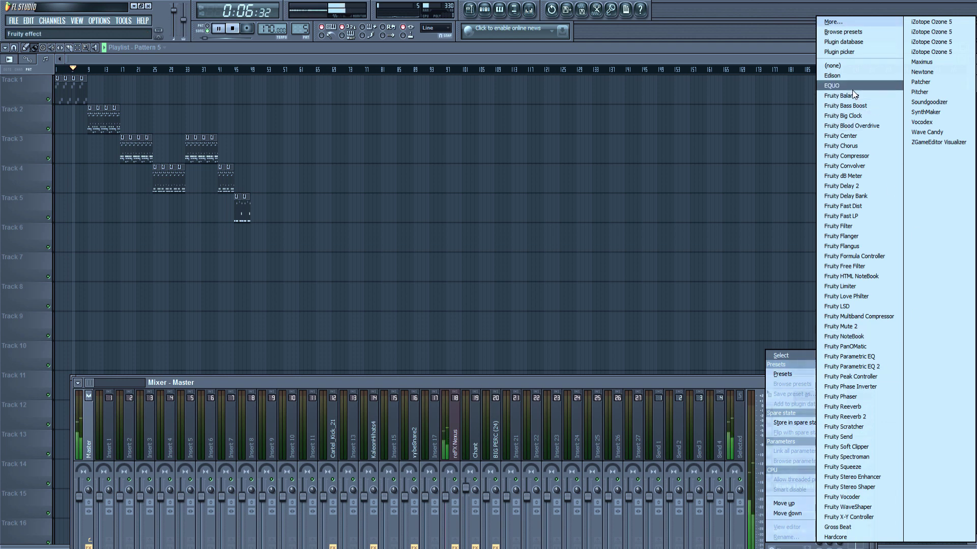
pyautogui.click(944, 23)
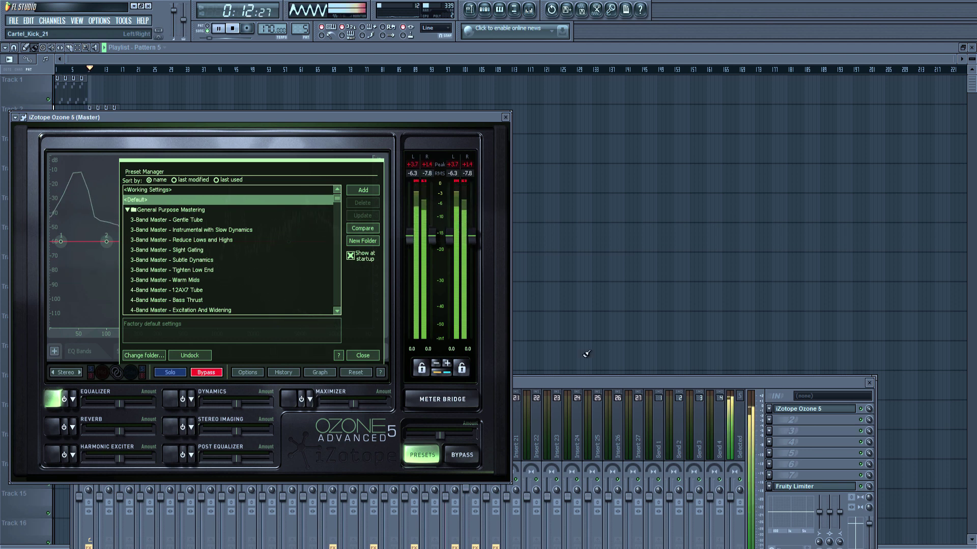
pyautogui.click(188, 250)
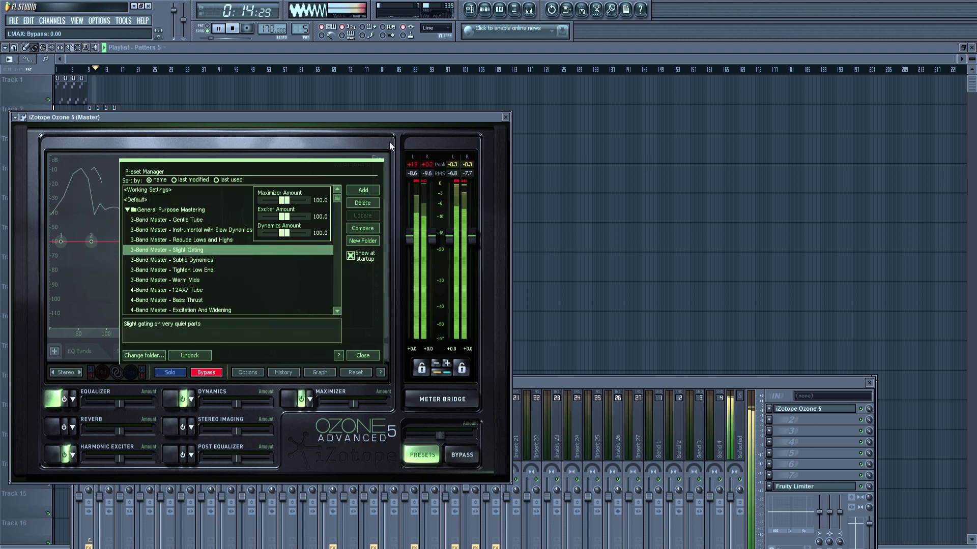
pyautogui.click(506, 117)
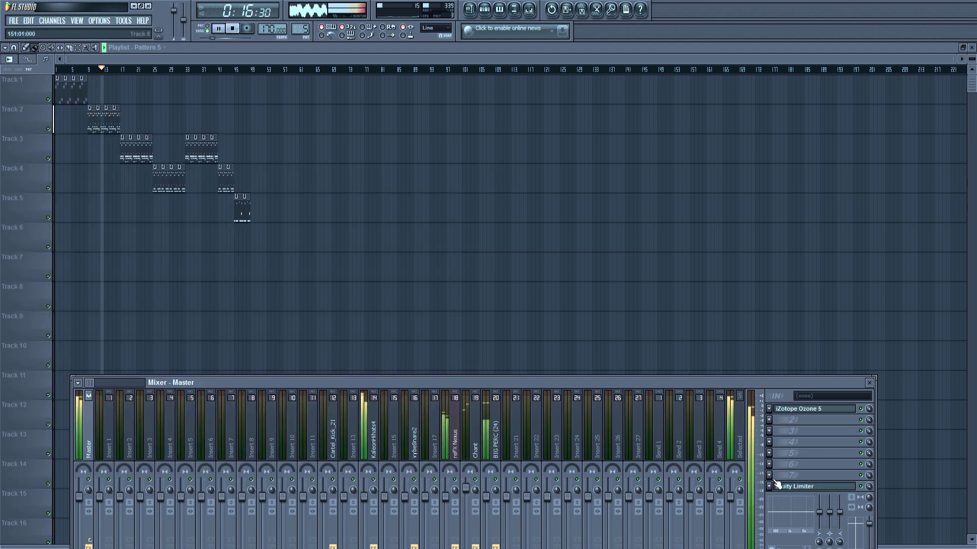
# Load Maximus in the Master track's second effect slot and step forward two presets
pyautogui.click(769, 419)
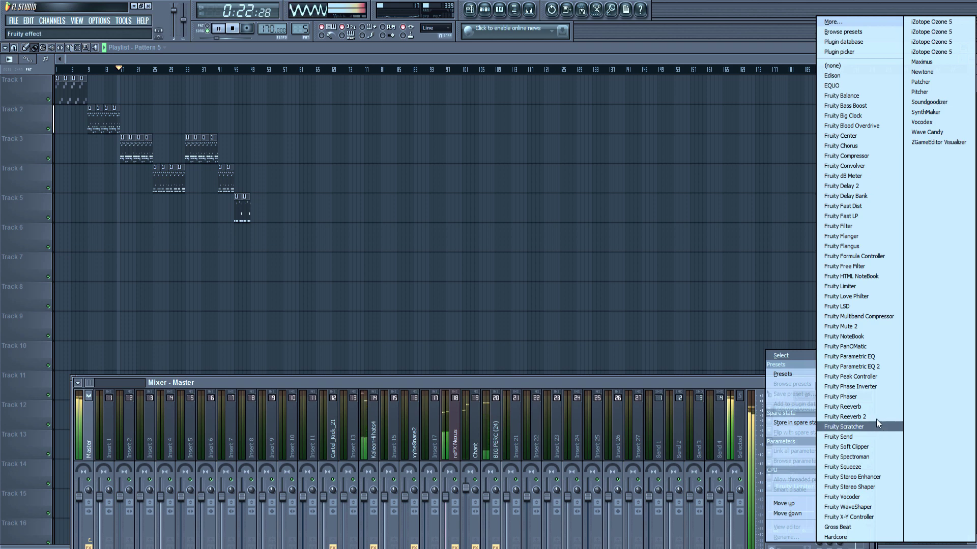
pyautogui.click(927, 62)
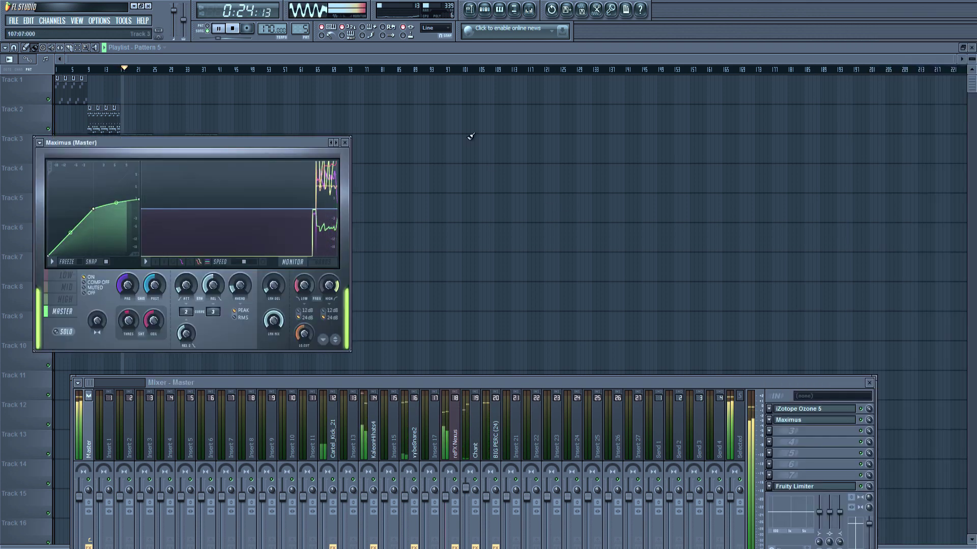
pyautogui.click(336, 144)
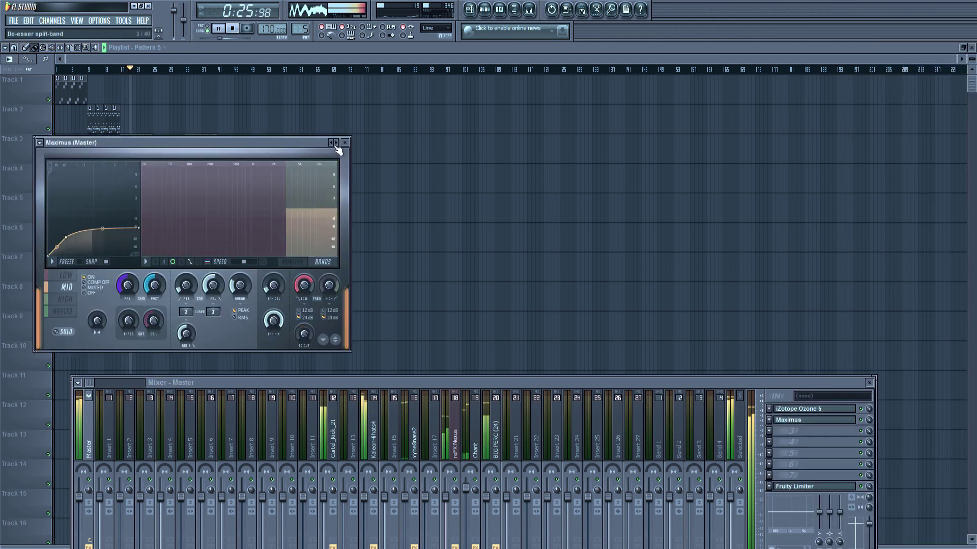
pyautogui.click(336, 144)
pyautogui.click(345, 144)
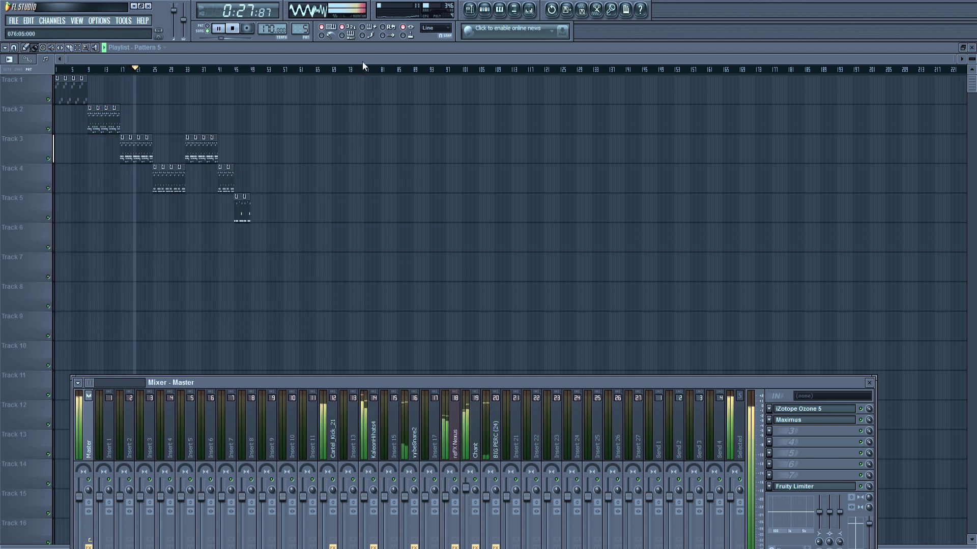
# Close the mixer and reset the master volume
pyautogui.press('F9')
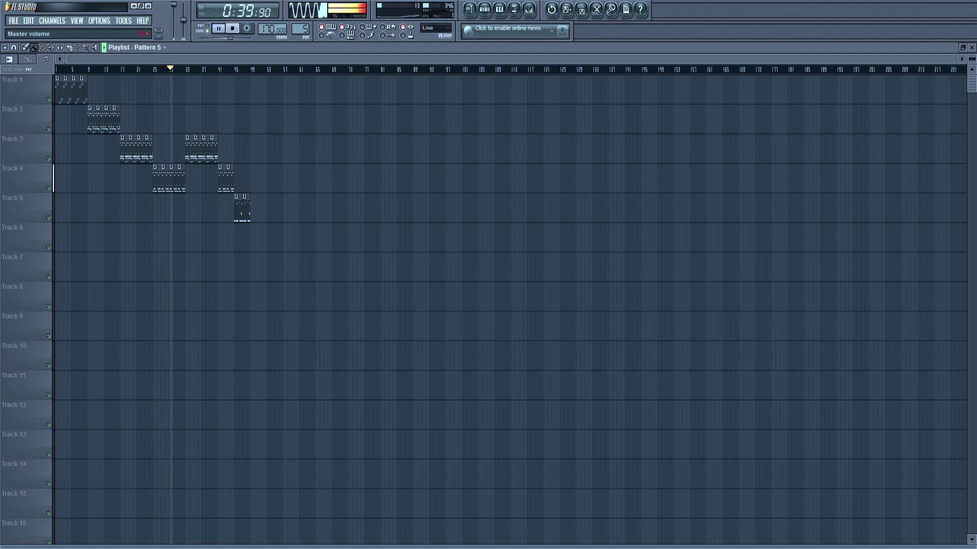
pyautogui.rightClick(177, 11)
pyautogui.click(189, 10)
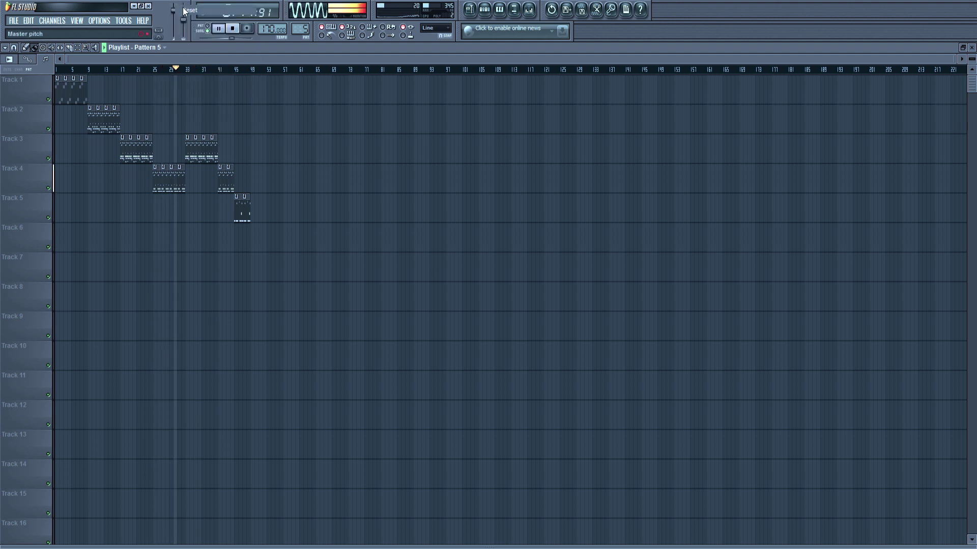
# Route the 808 Sub Bass channel to mixer insert 11
pyautogui.click(489, 12)
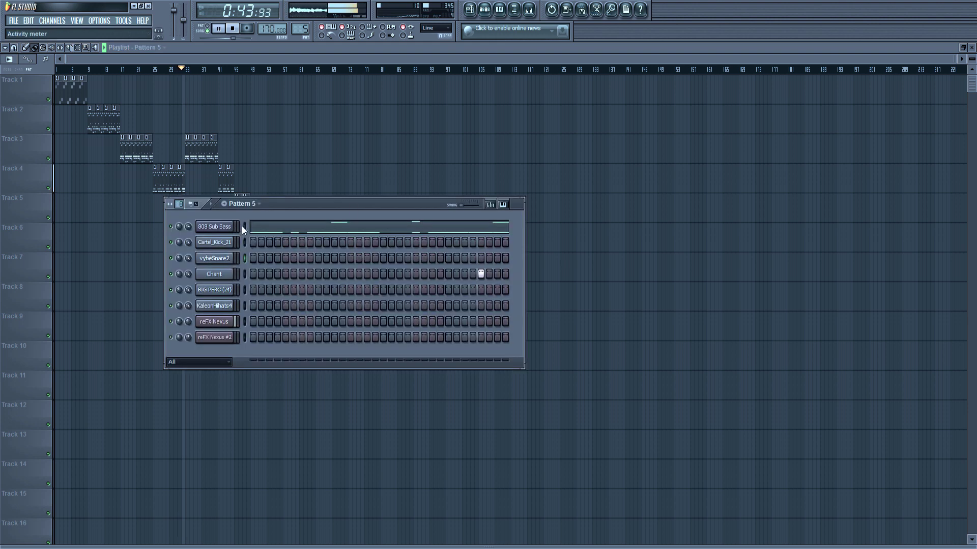
pyautogui.click(530, 10)
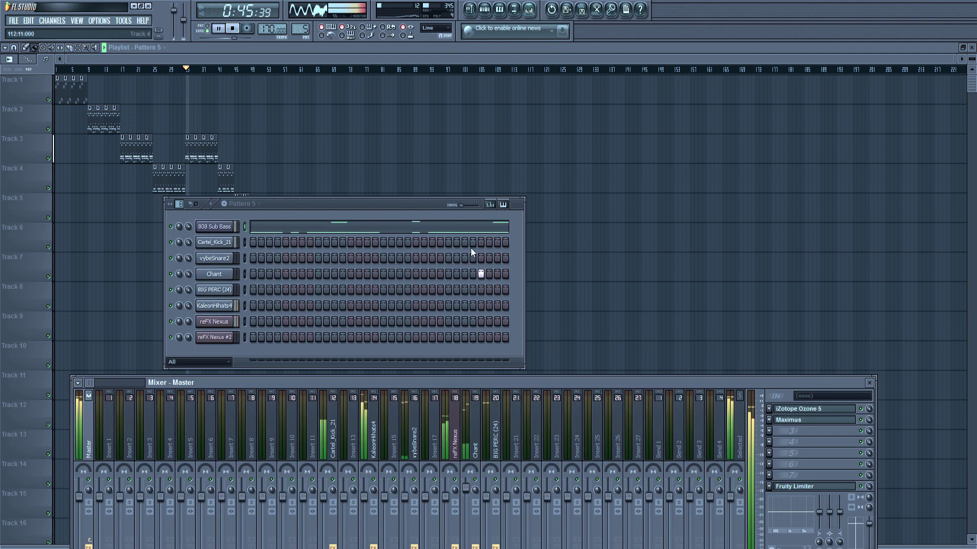
pyautogui.click(315, 443)
pyautogui.hotkey('ctrl', 'l')
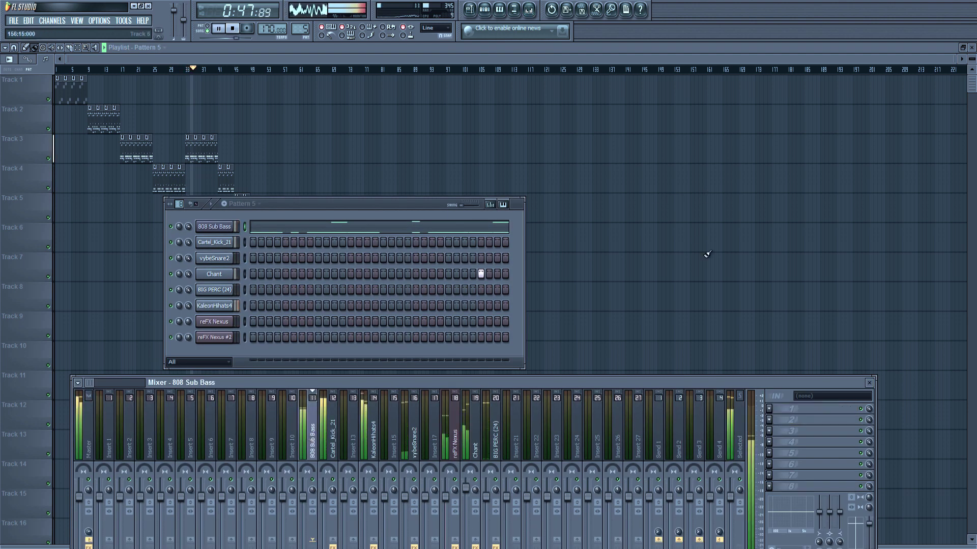
pyautogui.click(769, 407)
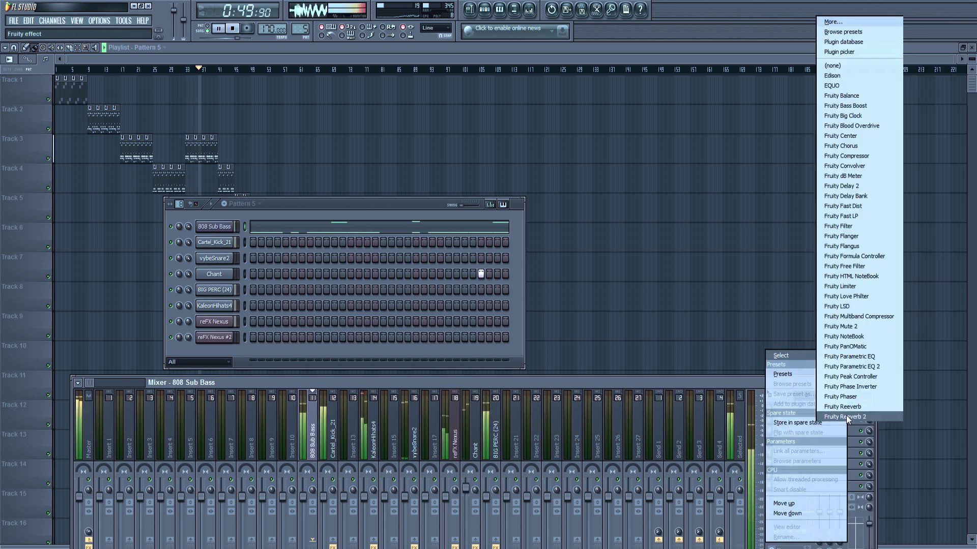
pyautogui.click(847, 416)
pyautogui.click(235, 118)
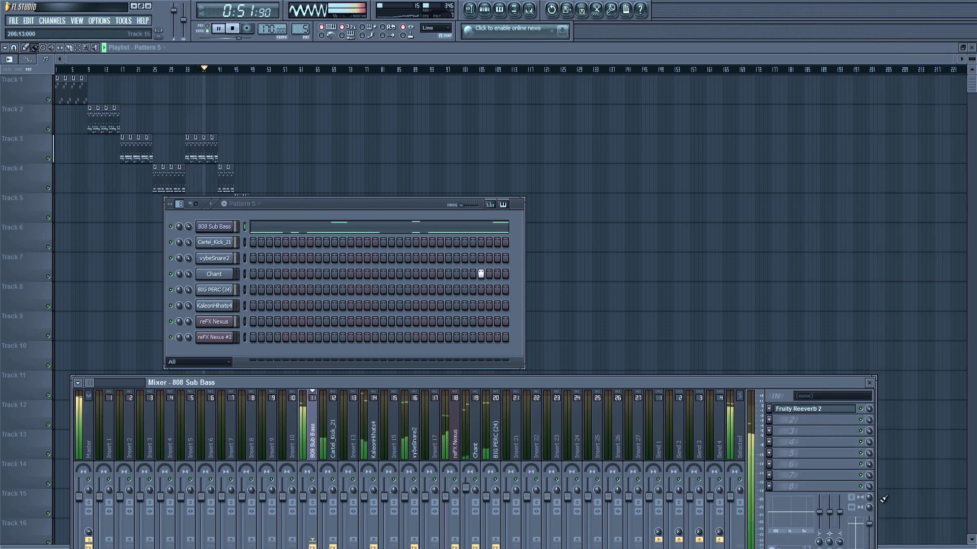
# Load Fruity Parametric EQ 2 in the first effect slot of the 808 Sub Bass insert
pyautogui.click(769, 409)
pyautogui.moveTo(790, 344)
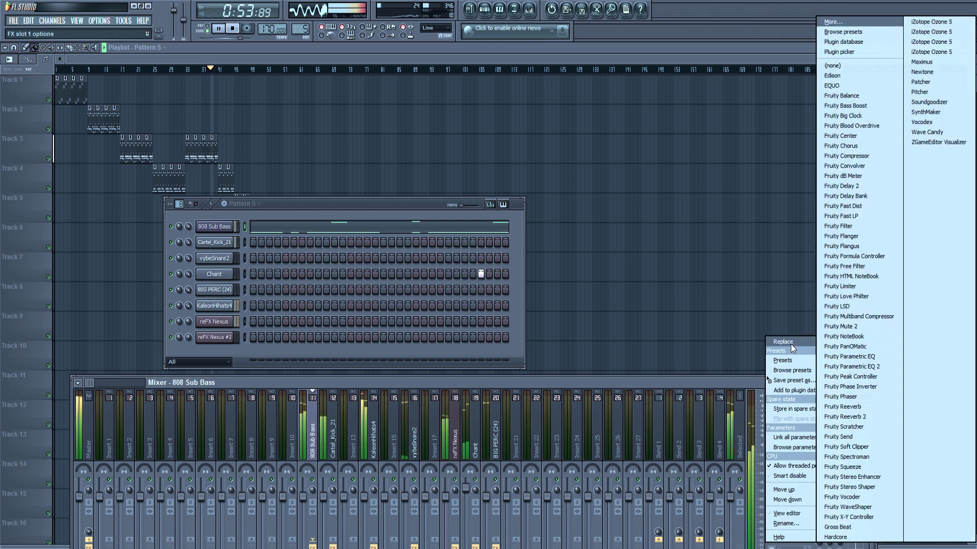
pyautogui.click(845, 362)
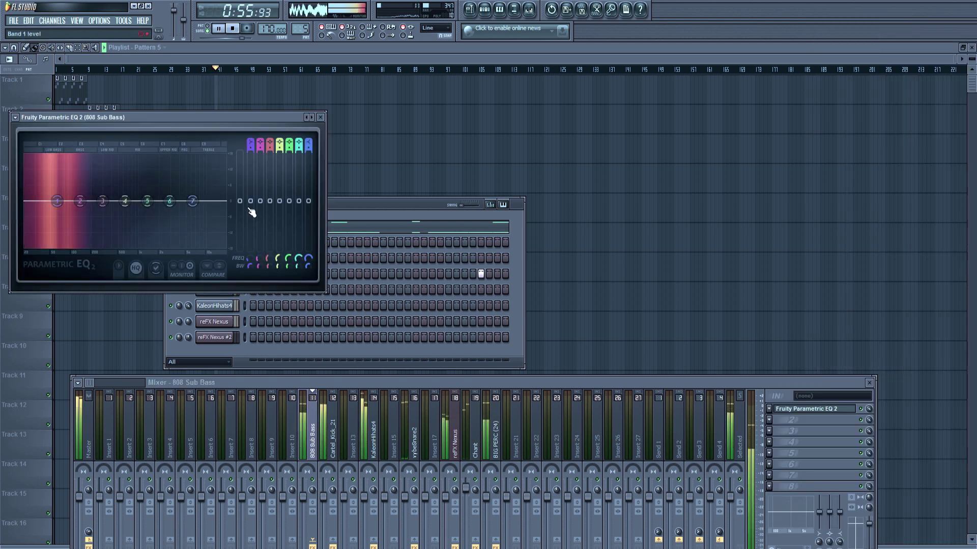
# Boost EQ bands 1 and 2 on the 808 Sub Bass, band 2 to about 4.8 dB, and close the open windows
pyautogui.moveTo(251, 201)
pyautogui.mouseDown()
pyautogui.moveTo(250, 186)
pyautogui.moveTo(260, 189)
pyautogui.moveTo(251, 182)
pyautogui.mouseUp()
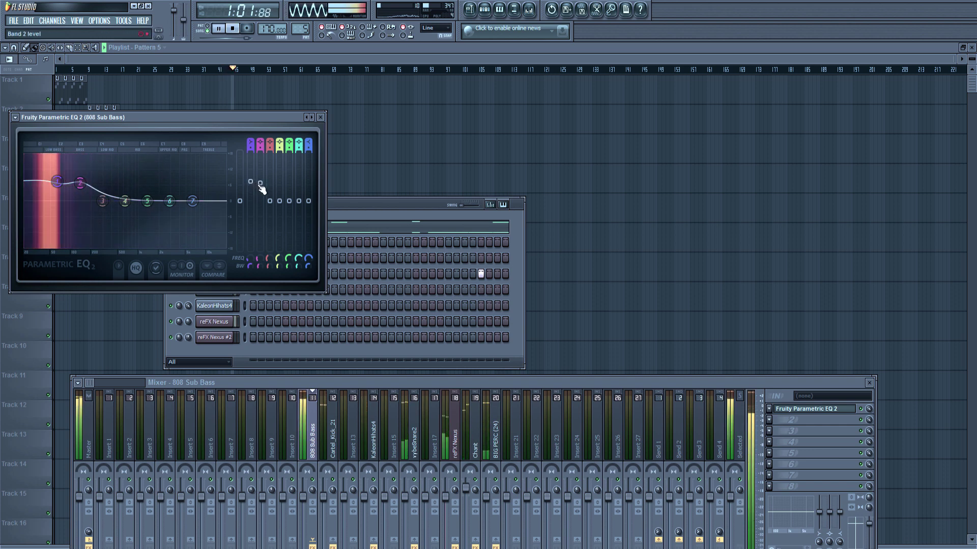
pyautogui.moveTo(260, 181); pyautogui.dragTo(260, 188)
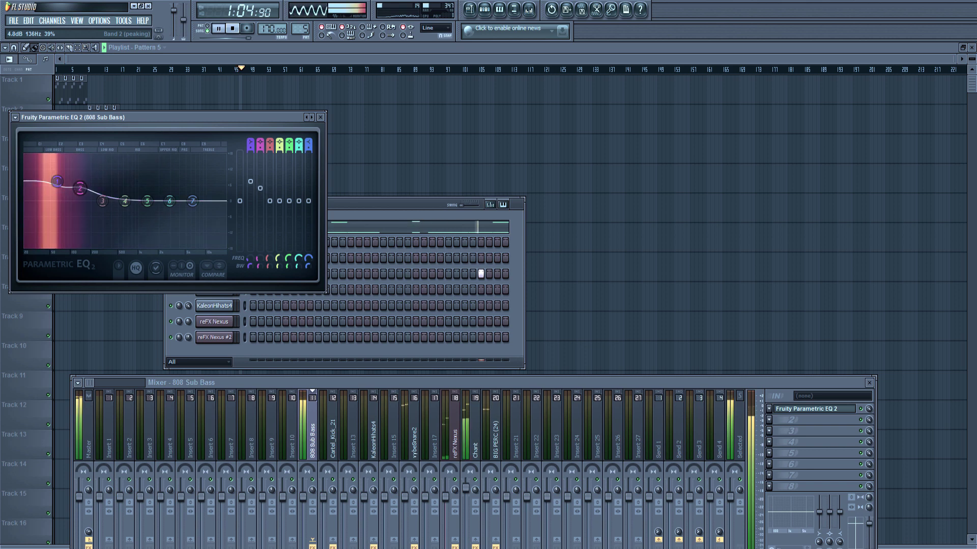
pyautogui.click(320, 117)
pyautogui.press('F12')
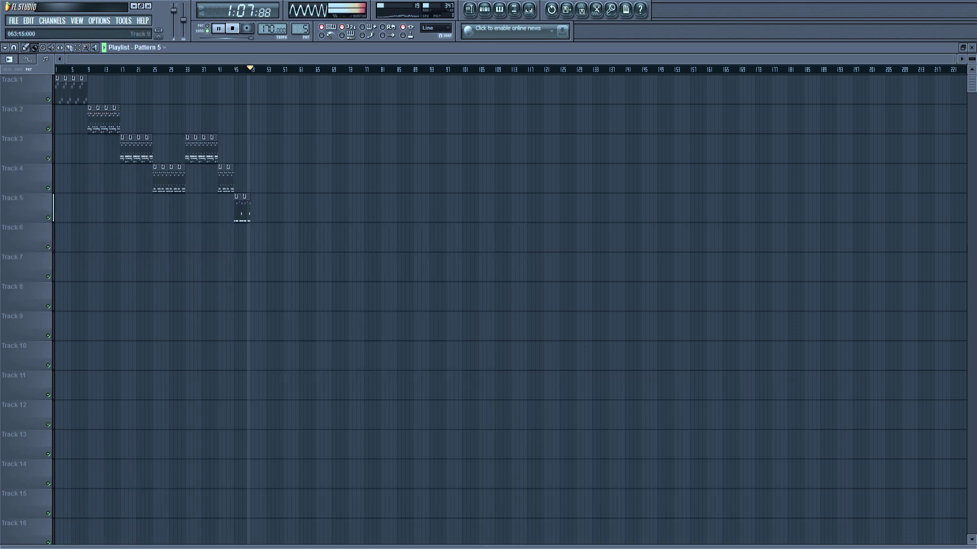
# Show Pattern 6 in the step sequencer and clear its vybeSnare2 steps
pyautogui.click(484, 8)
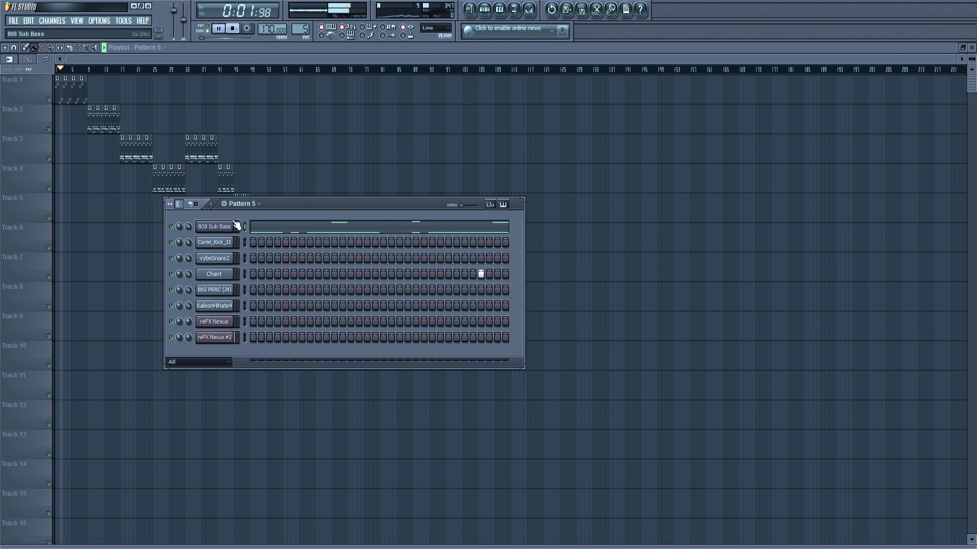
pyautogui.click(236, 204)
pyautogui.click(265, 266)
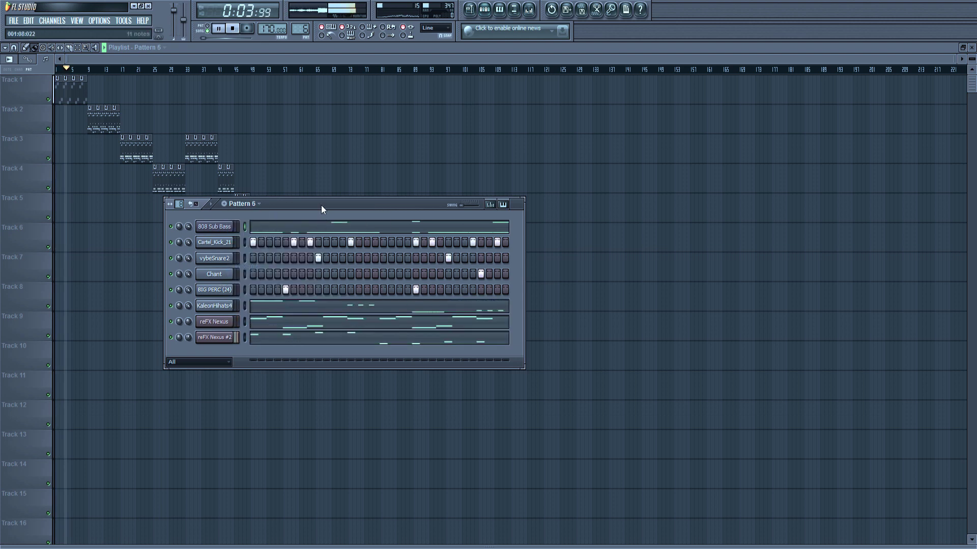
pyautogui.moveTo(321, 206); pyautogui.dragTo(494, 226)
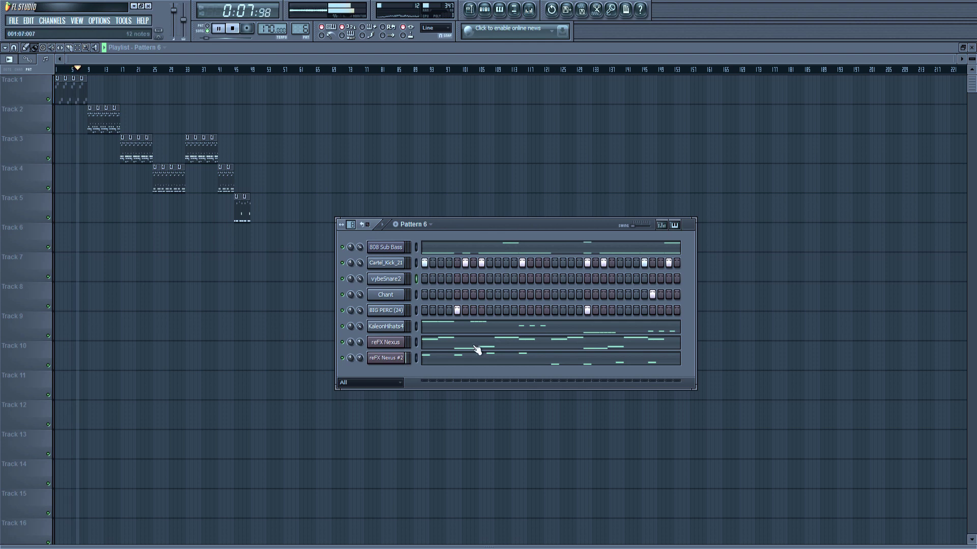
# Place three Pattern 6 clips on Track 6 from bar 57 and one Pattern 5 clip on Track 5 at bar 63
pyautogui.click(286, 238)
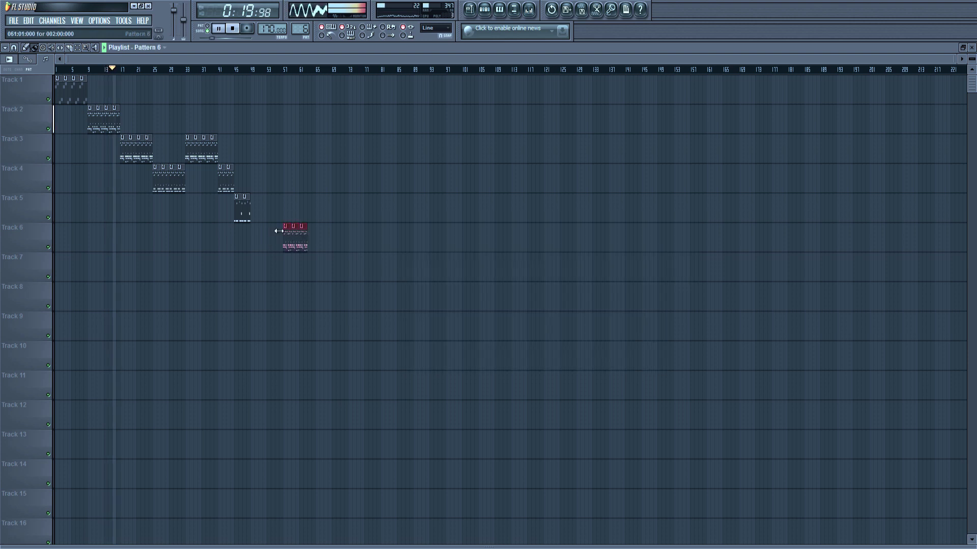
pyautogui.click(246, 216)
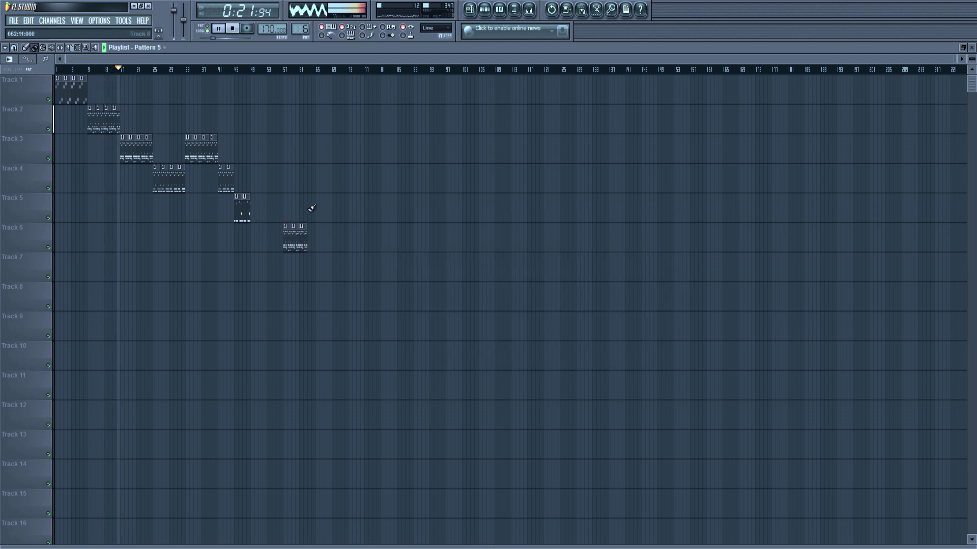
# Place four Pattern 1 clips on Track 1 from bar 49 and audition the new section
pyautogui.click(86, 94)
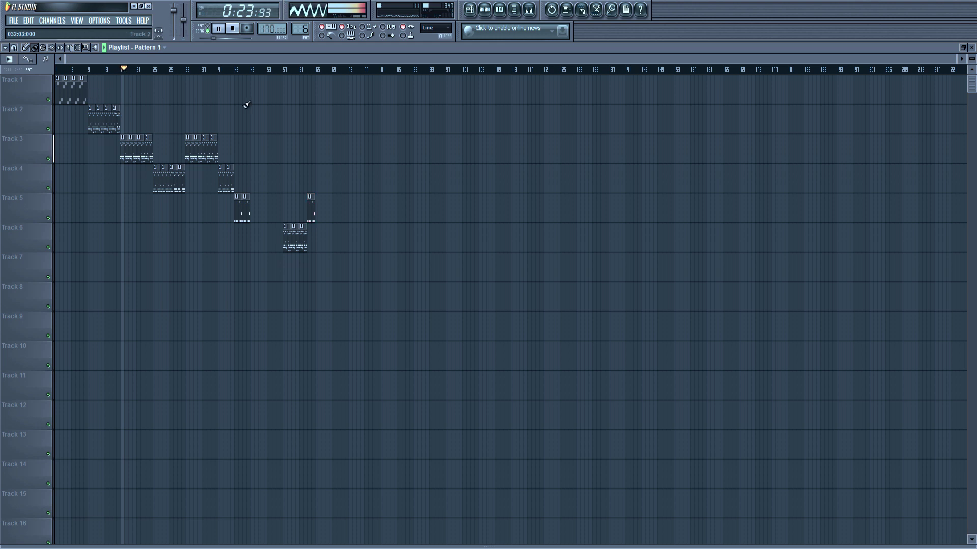
pyautogui.click(255, 97)
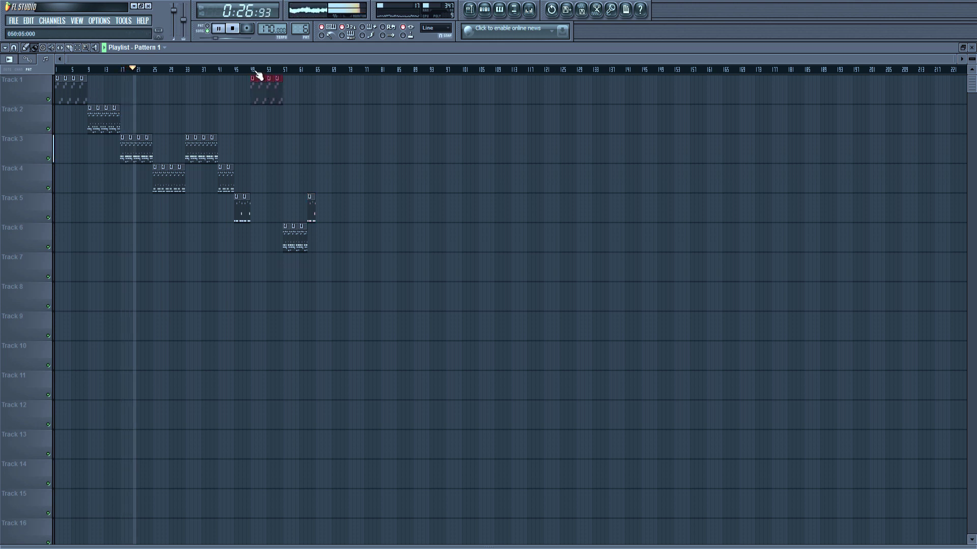
pyautogui.click(252, 70)
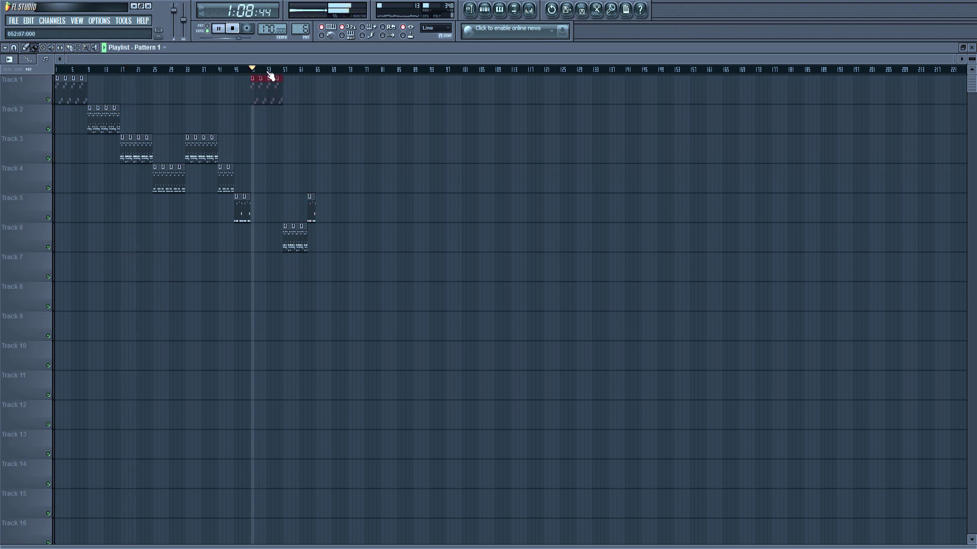
pyautogui.click(269, 70)
pyautogui.click(276, 70)
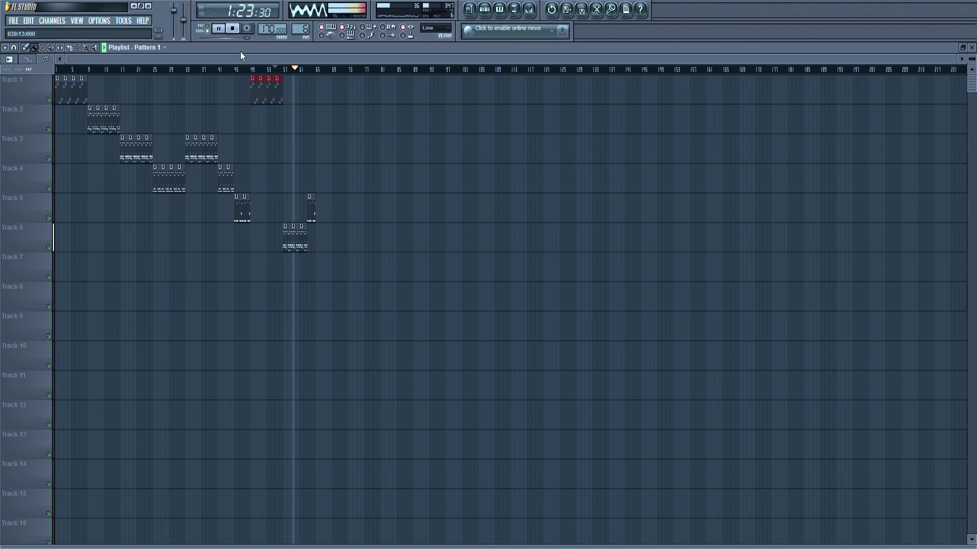
# Alternate four-clip blocks: Pattern 3 on Track 3 from bars 65 and 81, with Pattern 4 on Track 4 from bar 73
pyautogui.click(125, 143)
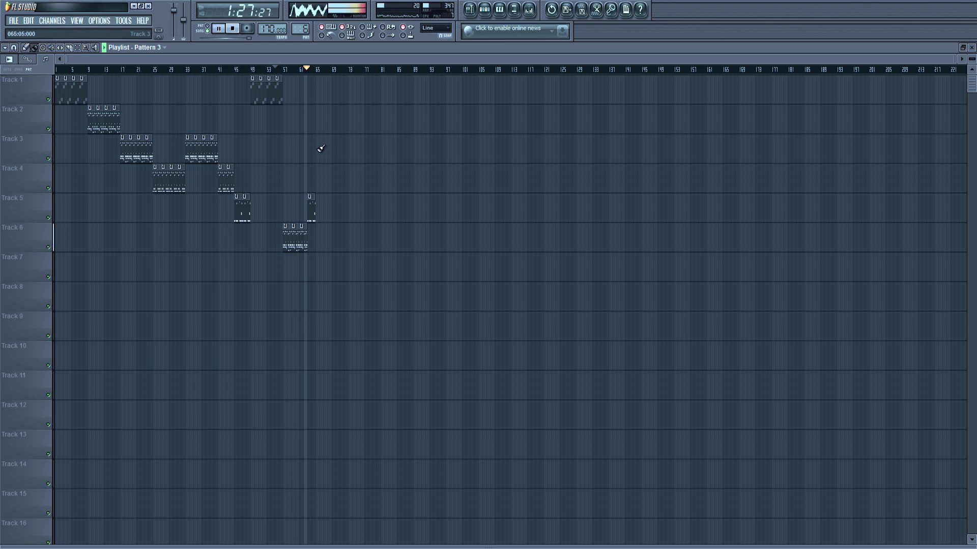
pyautogui.click(321, 148)
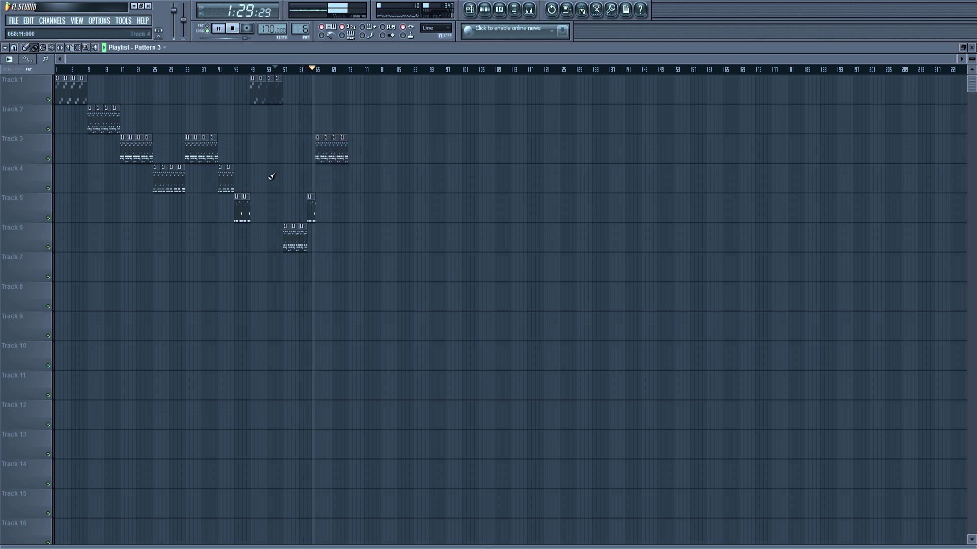
pyautogui.click(184, 185)
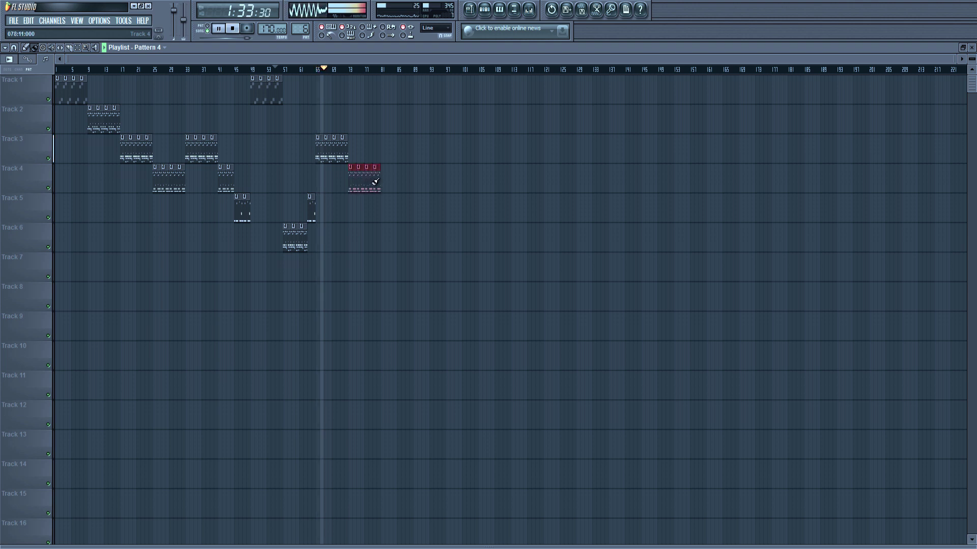
pyautogui.click(220, 152)
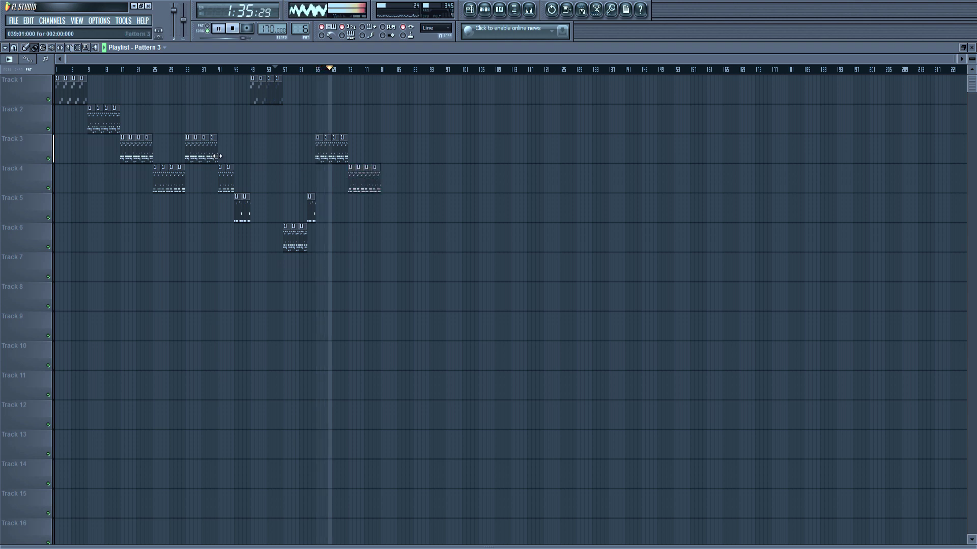
pyautogui.click(389, 154)
pyautogui.moveTo(392, 154); pyautogui.dragTo(411, 151)
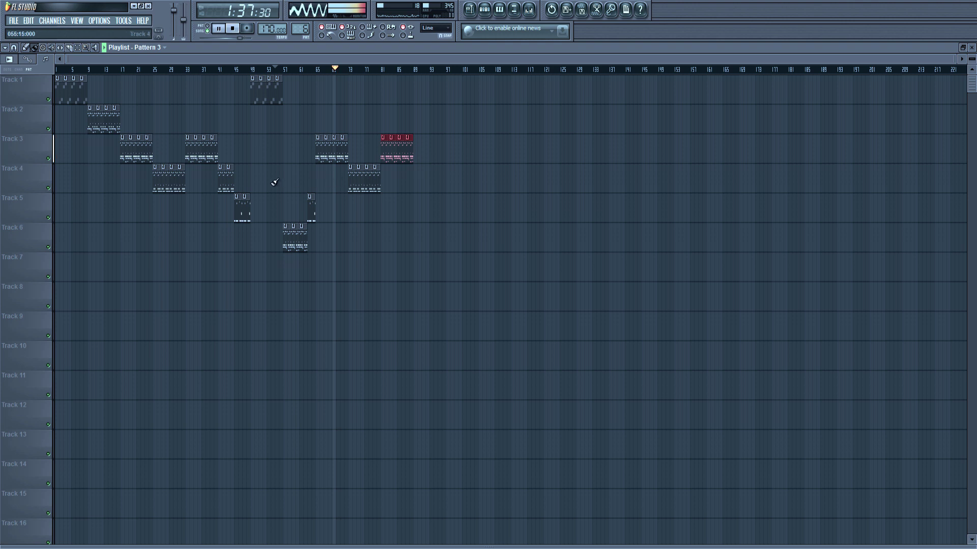
# Place two Pattern 4 clips on Track 4 from bar 89 and two Pattern 5 clips on Track 5 from bar 93
pyautogui.click(231, 188)
pyautogui.click(416, 178)
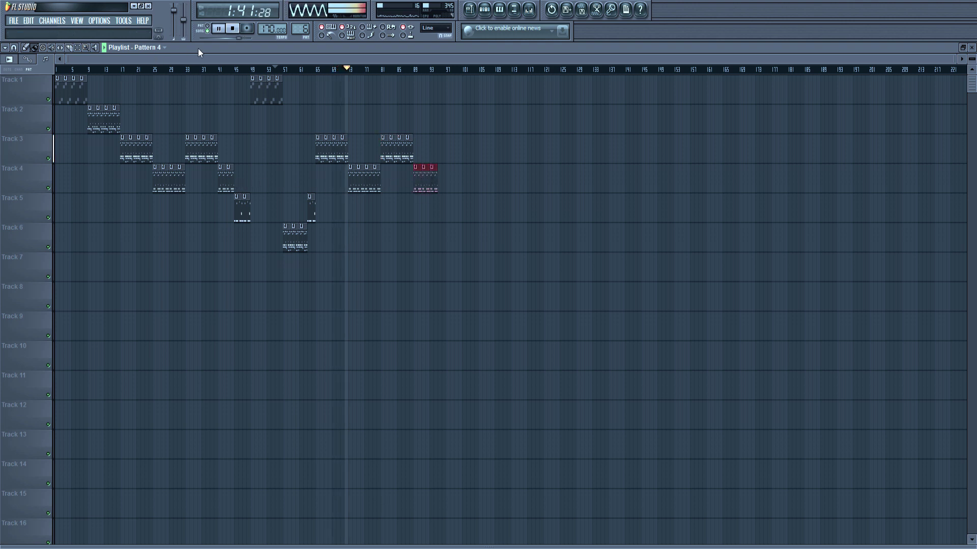
pyautogui.moveTo(436, 178); pyautogui.dragTo(429, 178)
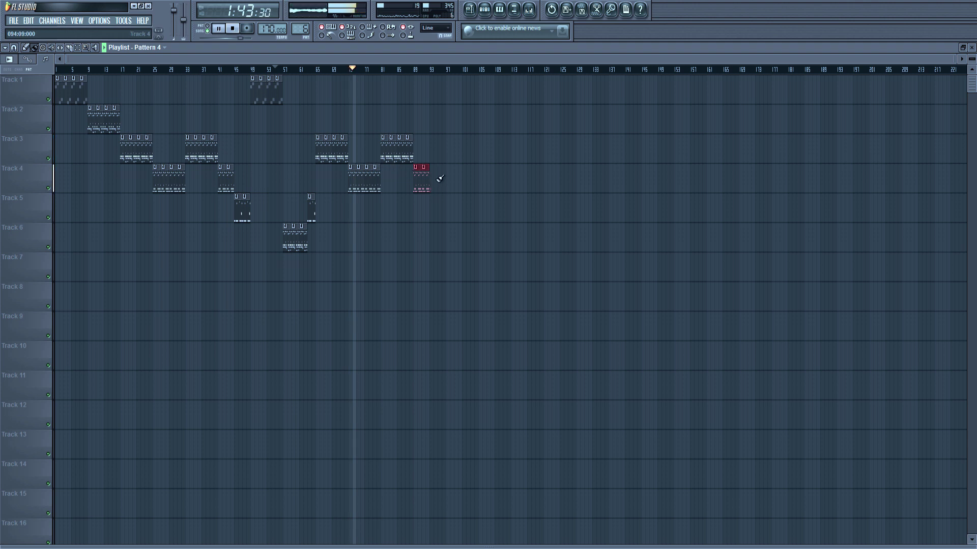
pyautogui.click(249, 206)
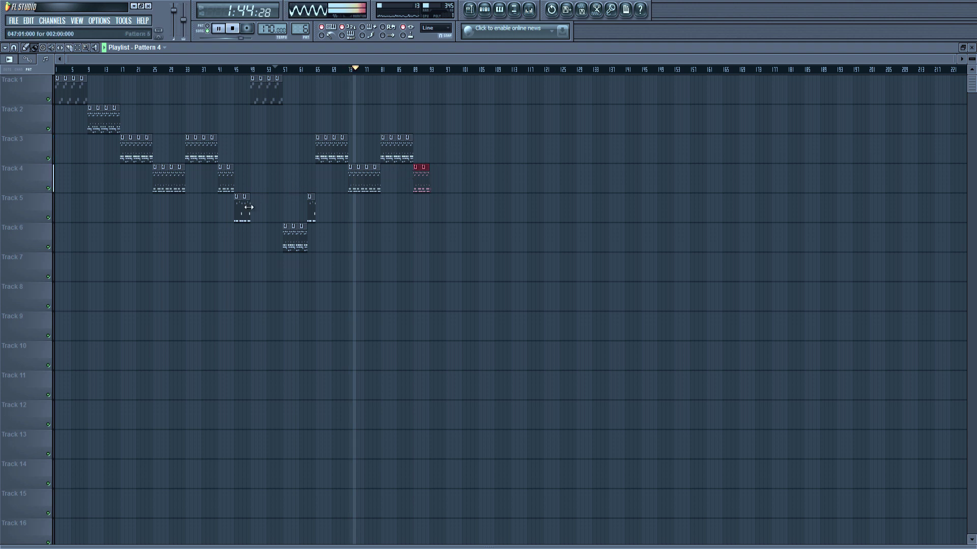
pyautogui.click(433, 209)
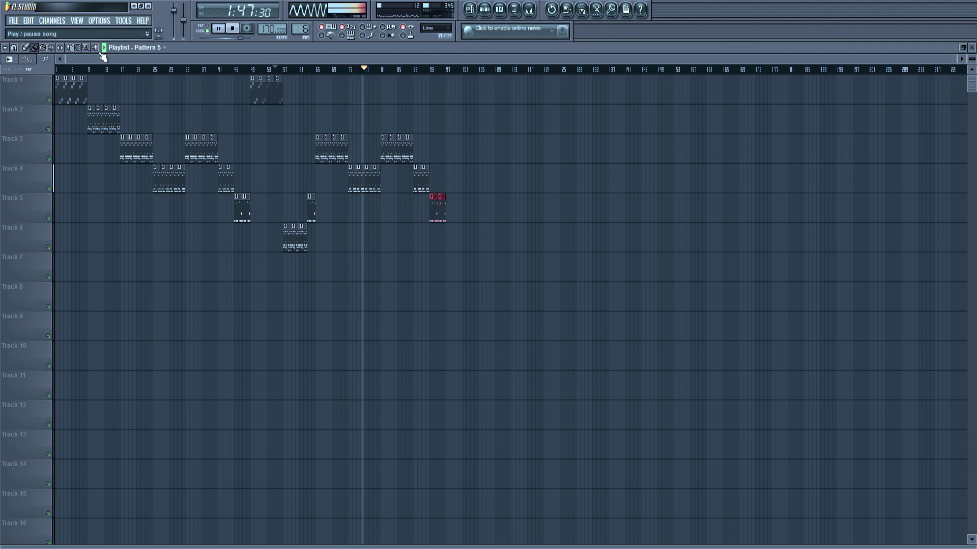
# Duplicate the Pattern 1, 6 and 5 clips of bars 49 to 64 so that the copy starts at bar 97
pyautogui.moveTo(253, 94); pyautogui.dragTo(316, 263)
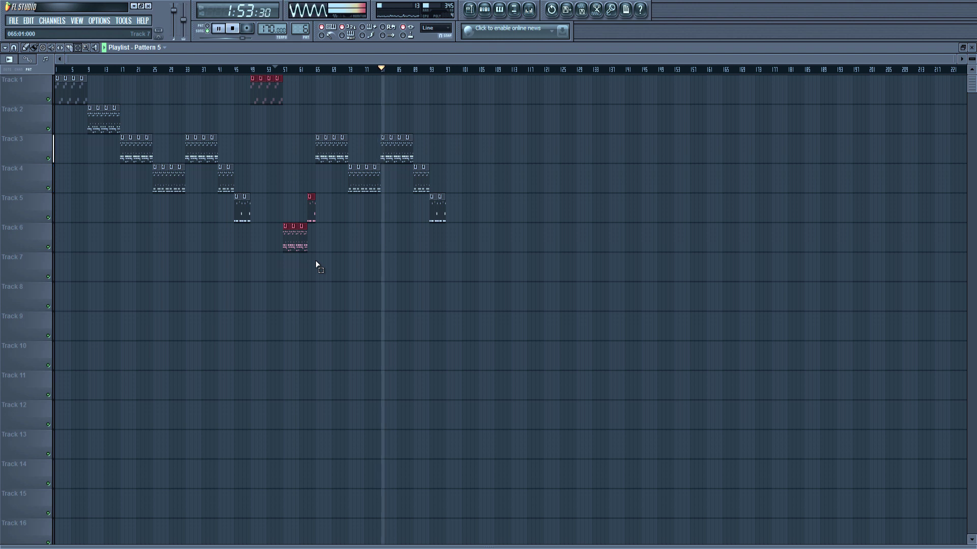
pyautogui.hotkey('ctrl', 'c')
pyautogui.hotkey('ctrl', 'v')
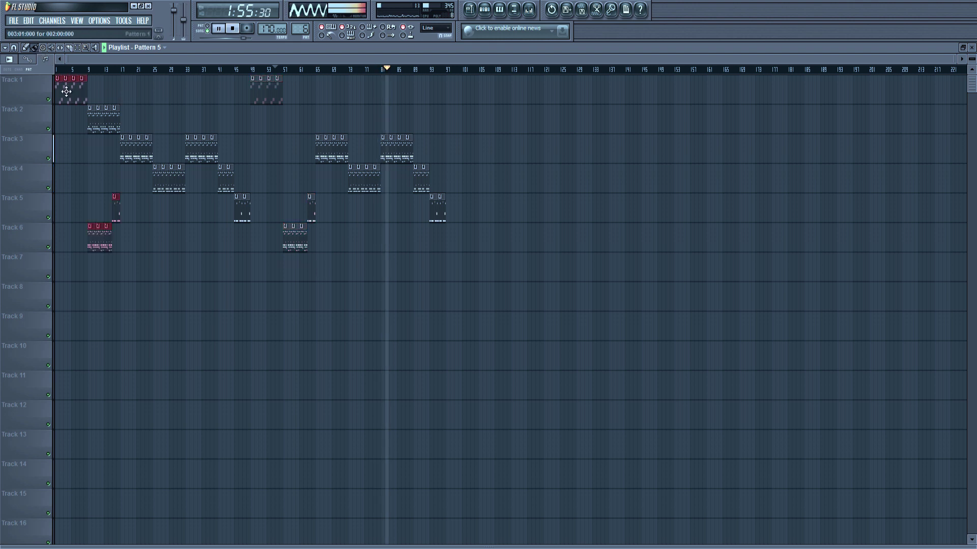
pyautogui.moveTo(70, 89); pyautogui.dragTo(456, 107)
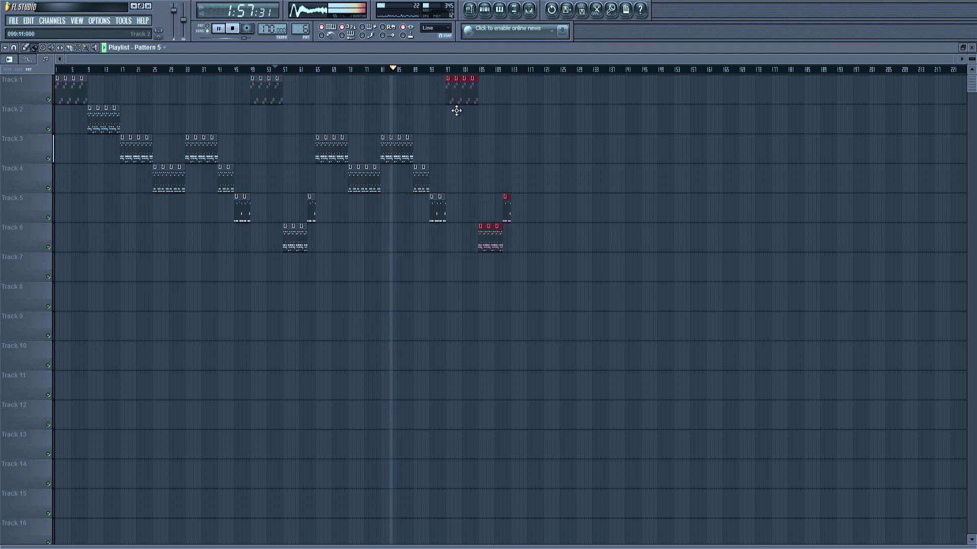
pyautogui.click(493, 144)
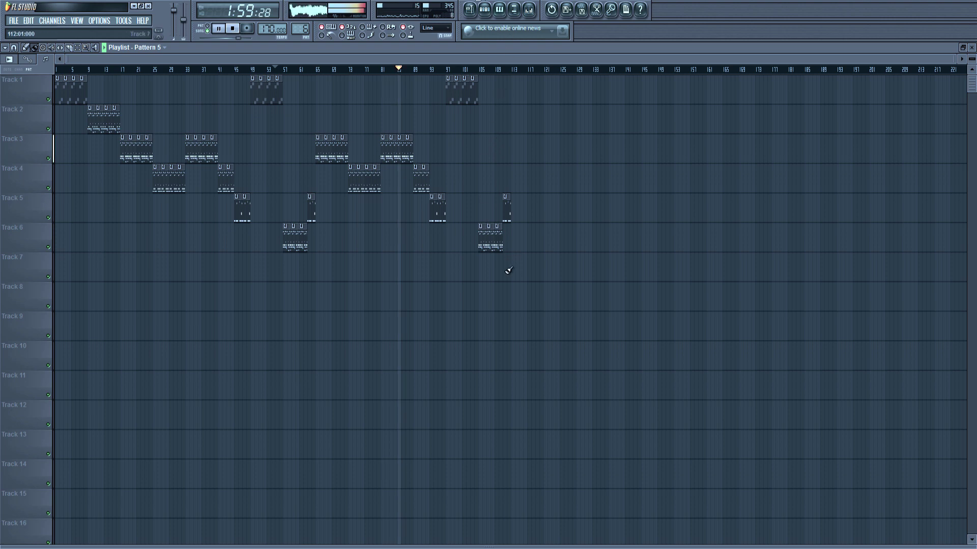
# Extend the arrangement with four-clip blocks of Pattern 5 from bar 113, Pattern 3 from bar 121 and Pattern 4 from bar 129
pyautogui.click(516, 216)
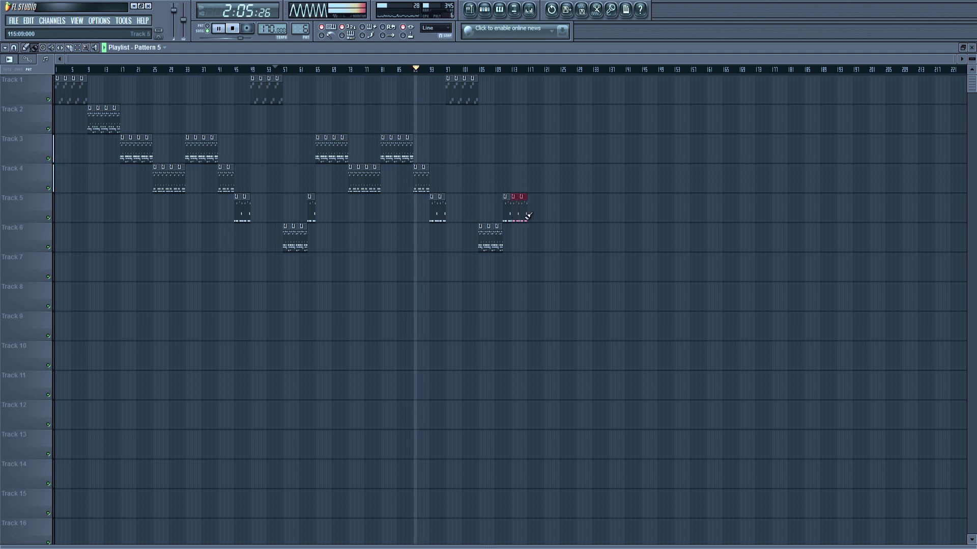
pyautogui.moveTo(528, 216)
pyautogui.mouseDown()
pyautogui.moveTo(540, 216)
pyautogui.moveTo(540, 232)
pyautogui.mouseUp()
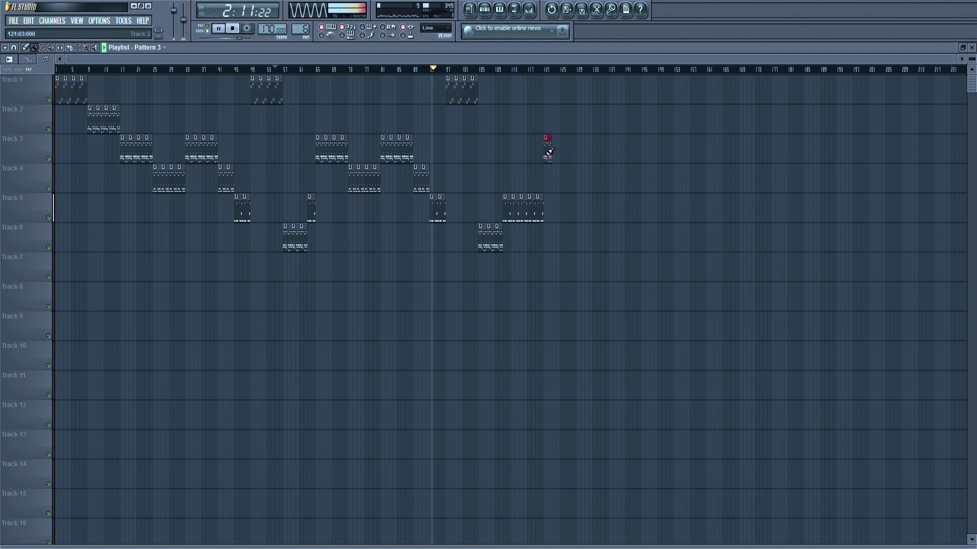
pyautogui.moveTo(549, 152); pyautogui.dragTo(570, 148)
pyautogui.click(379, 185)
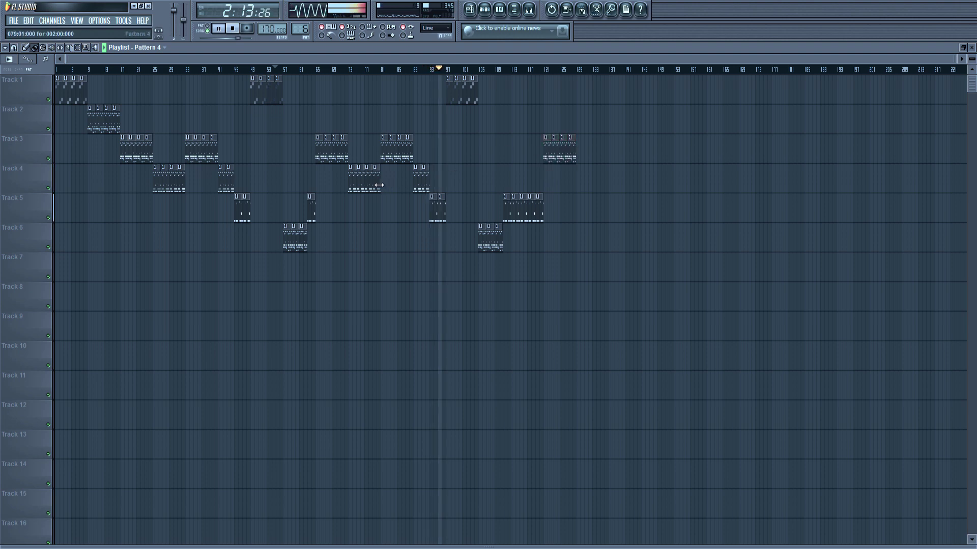
pyautogui.moveTo(580, 184); pyautogui.dragTo(603, 183)
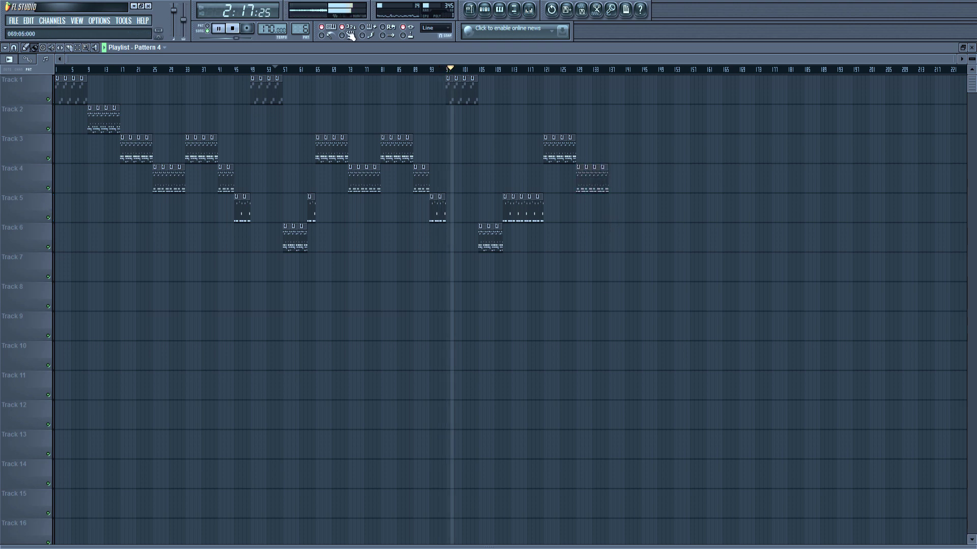
# Load Gross Beat into the third effect slot of the Master mixer track
pyautogui.click(529, 9)
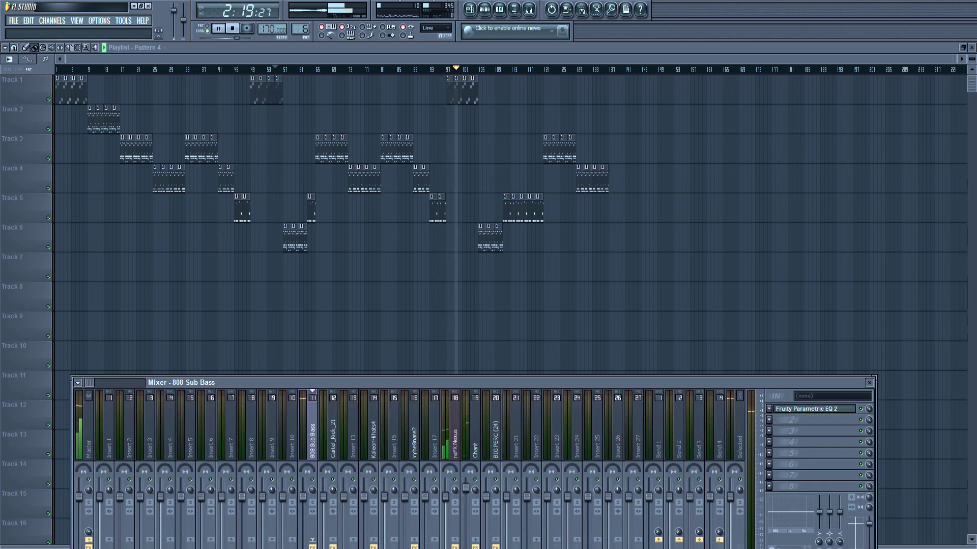
pyautogui.click(79, 449)
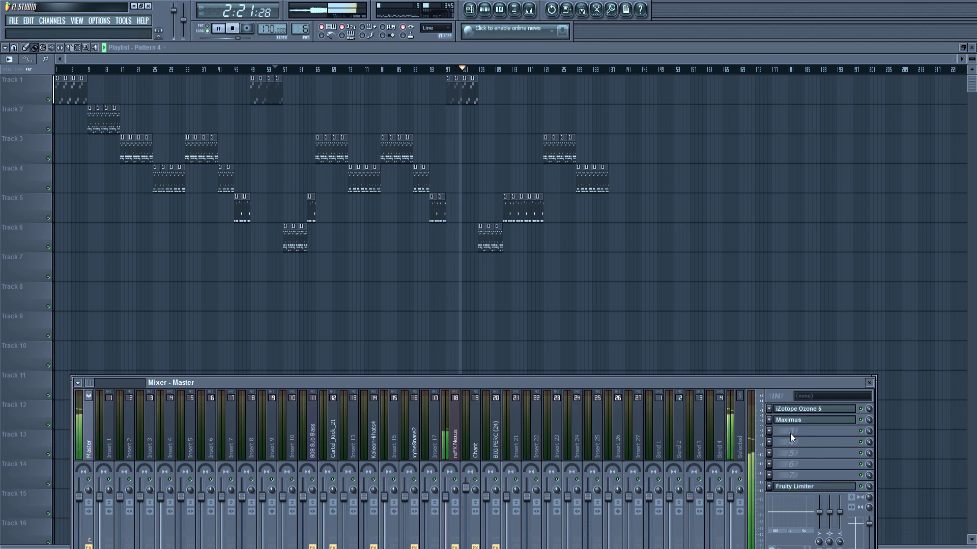
pyautogui.click(769, 431)
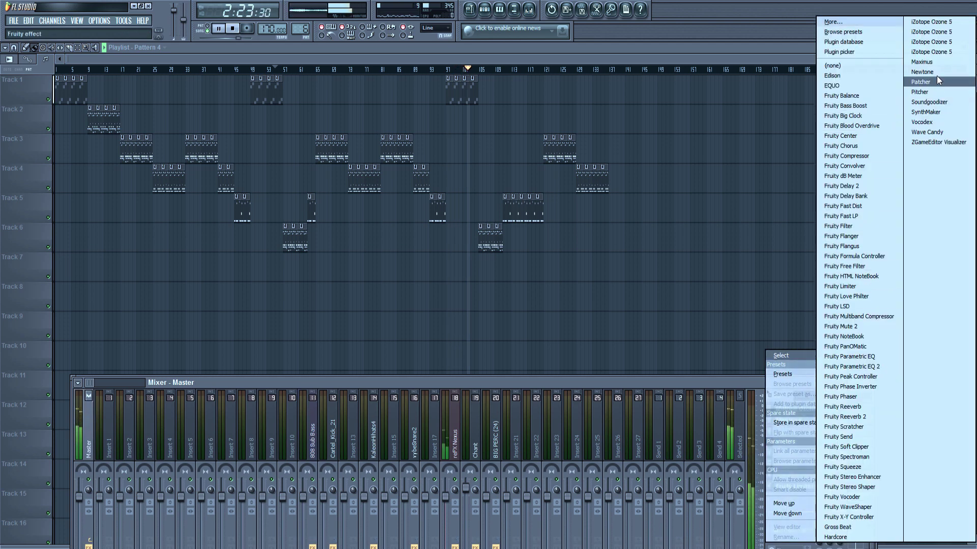
pyautogui.click(857, 527)
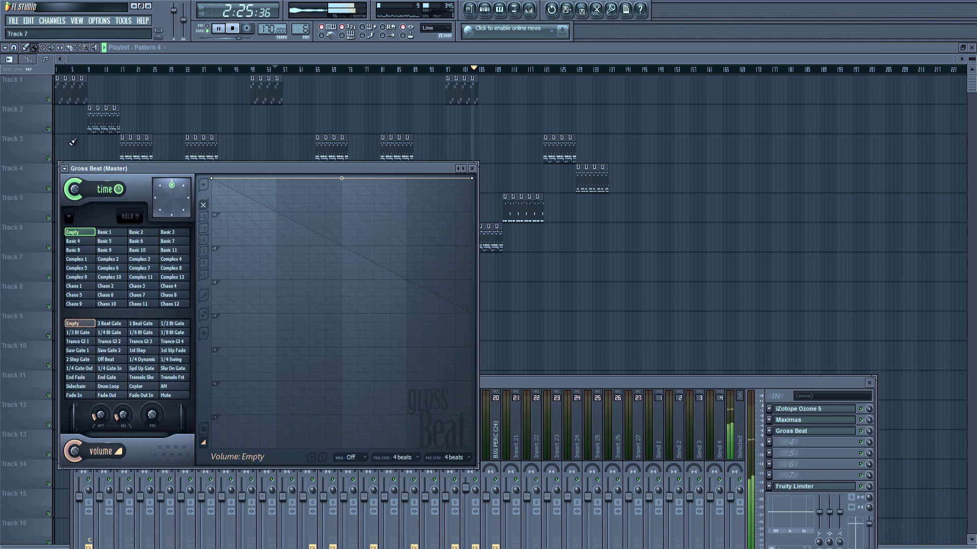
# Switch Gross Beat to another preset and apply its Slow Tripplet time effect
pyautogui.click(460, 169)
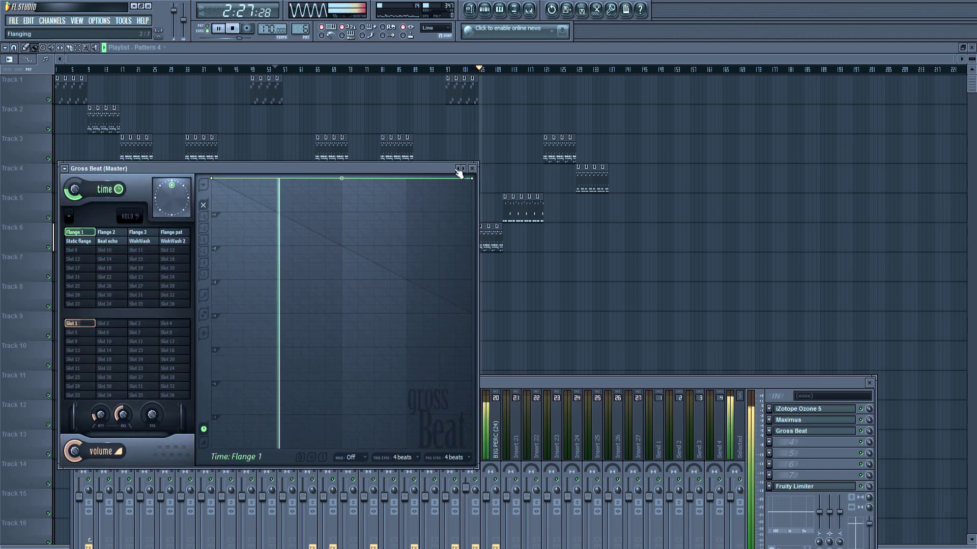
pyautogui.click(460, 169)
pyautogui.click(111, 303)
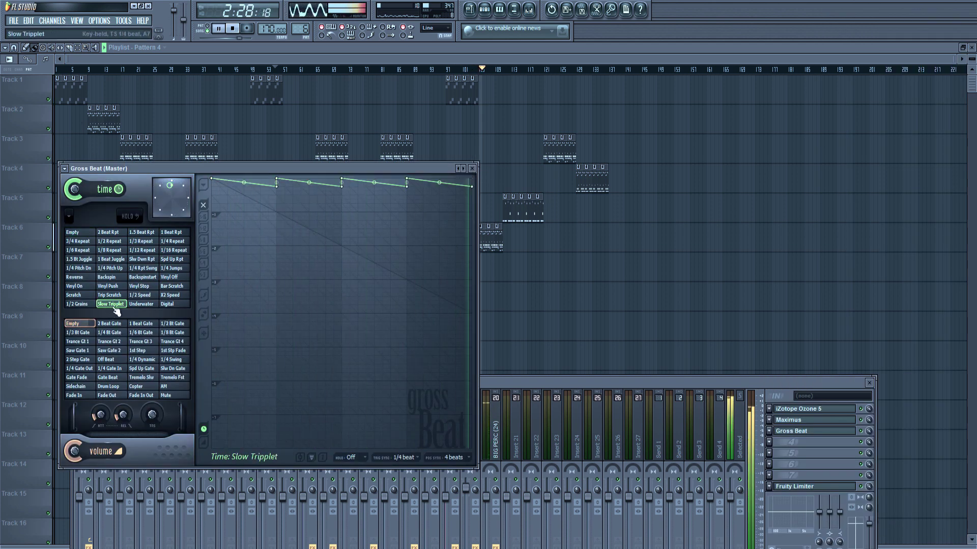
pyautogui.click(473, 169)
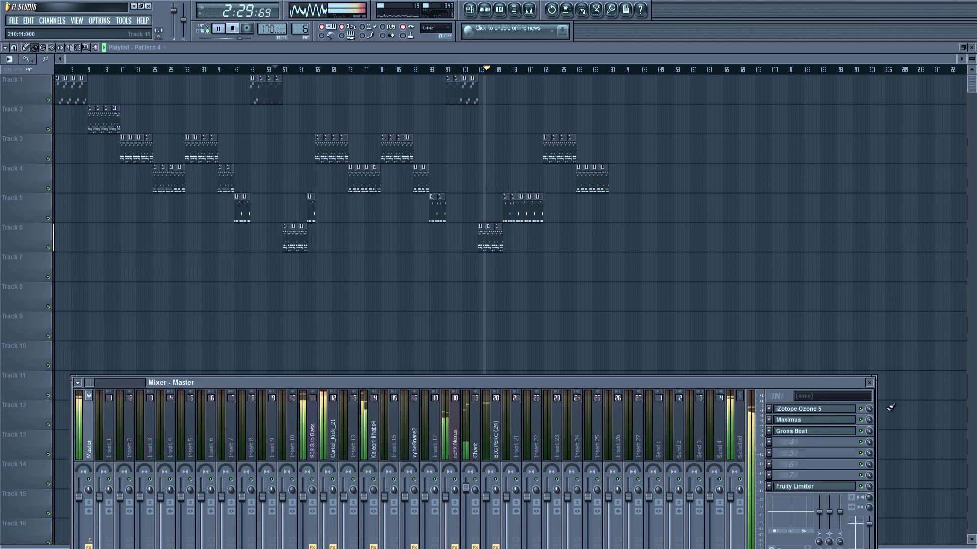
# Create an automation clip for Gross Beat's mix level on Master and lower the envelope's start to the minimum
pyautogui.rightClick(869, 431)
pyautogui.click(892, 486)
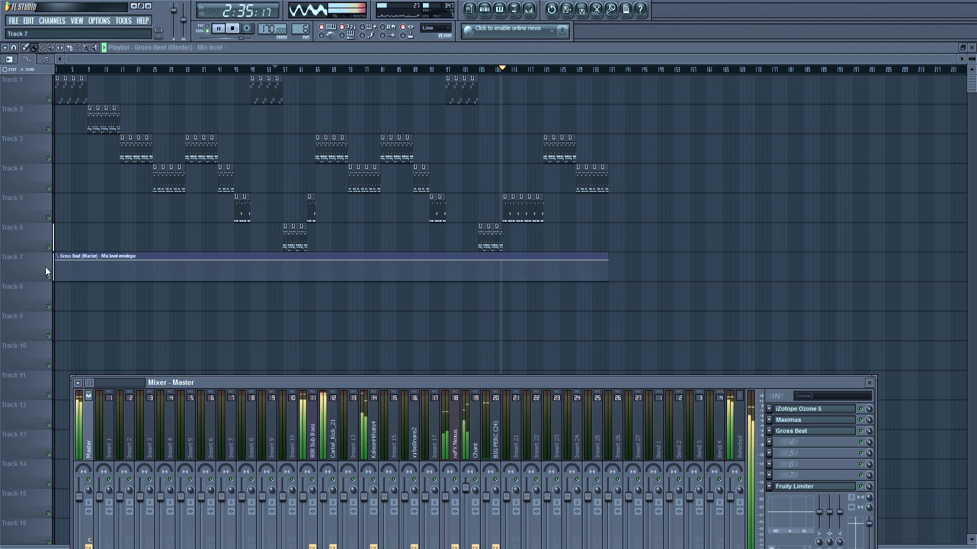
pyautogui.moveTo(55, 260); pyautogui.dragTo(56, 280)
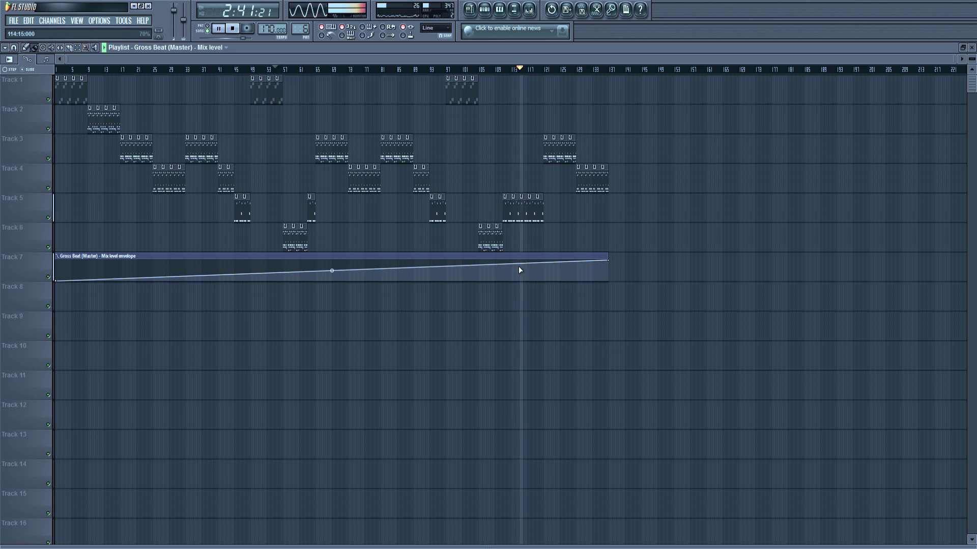
# Shape the Gross Beat mix level envelope to stay at the minimum and jump straight to 100% at bar 114
pyautogui.moveTo(519, 267); pyautogui.dragTo(527, 293)
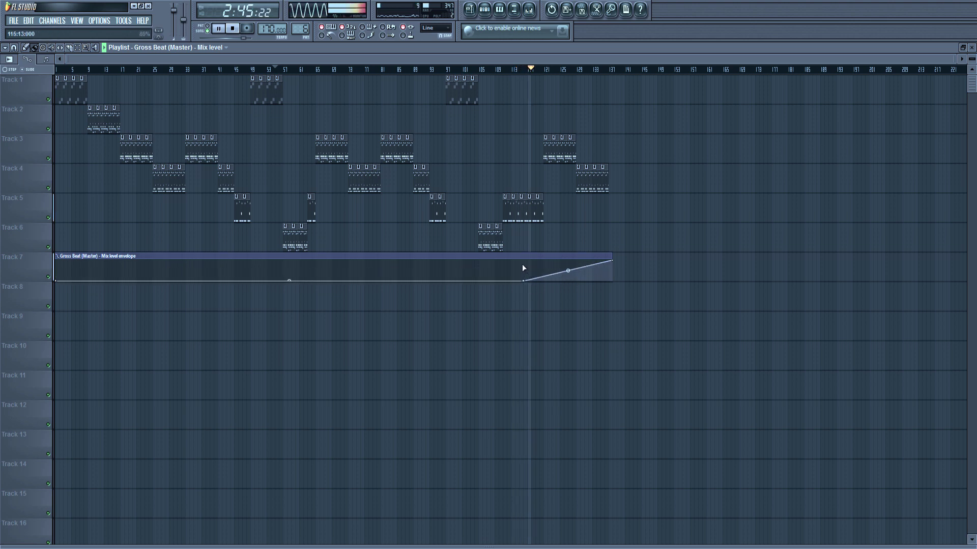
pyautogui.press('space')
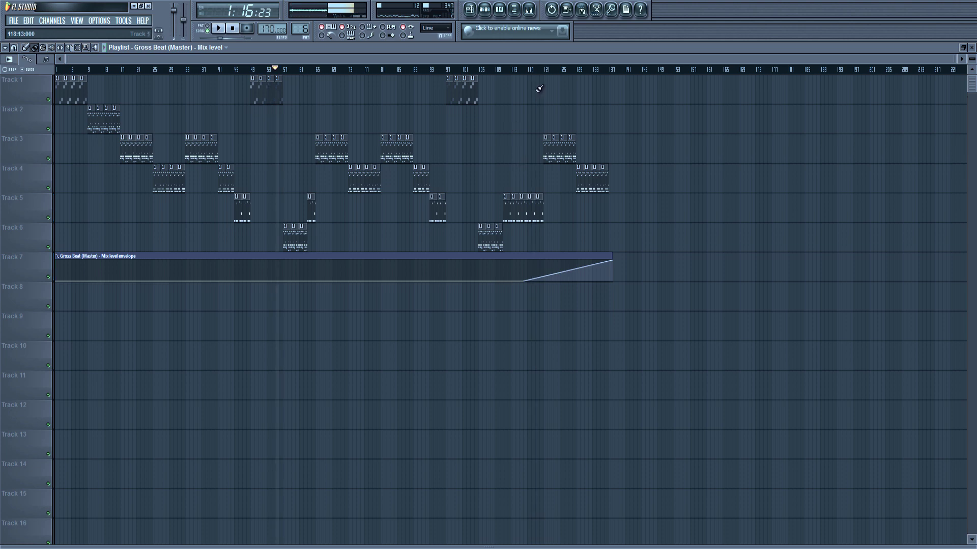
pyautogui.click(517, 73)
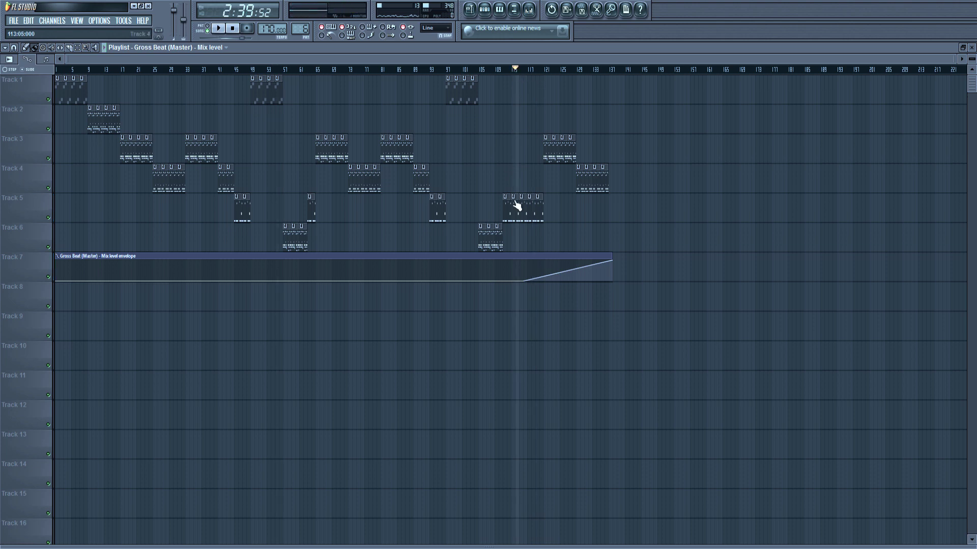
pyautogui.click(515, 70)
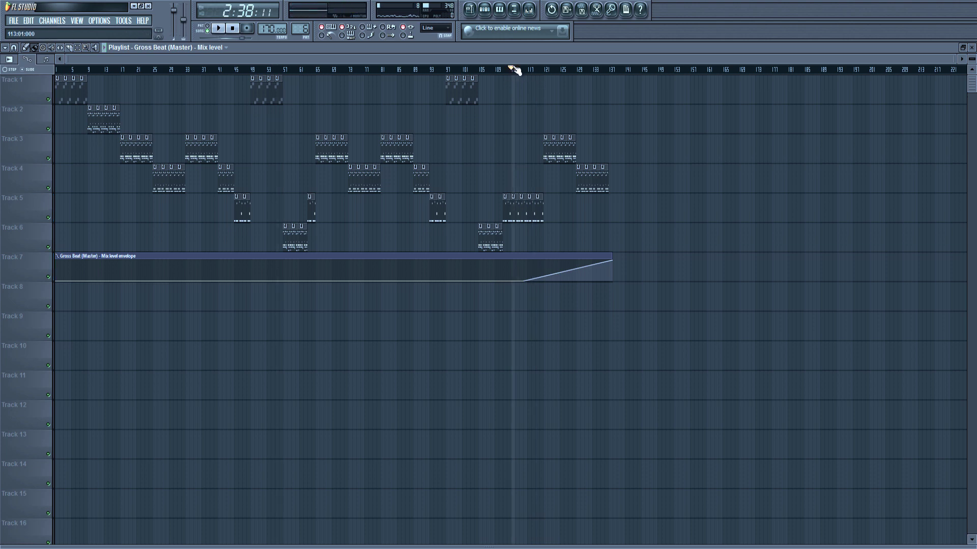
pyautogui.rightClick(516, 271)
pyautogui.moveTo(515, 271); pyautogui.dragTo(517, 251)
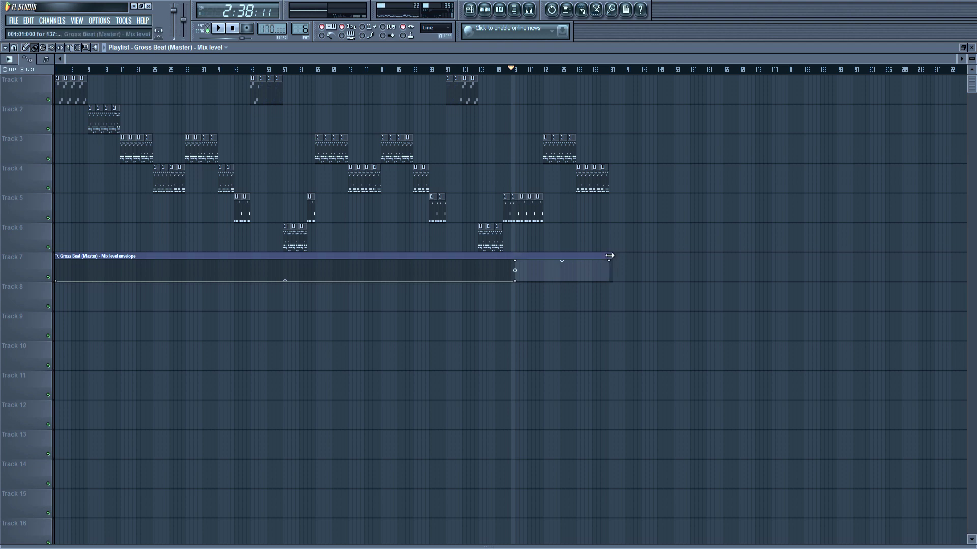
# Audition the Gross Beat entry, shift the envelope's jump to bar 113 and move its end point back to the clip's end
pyautogui.press('space')
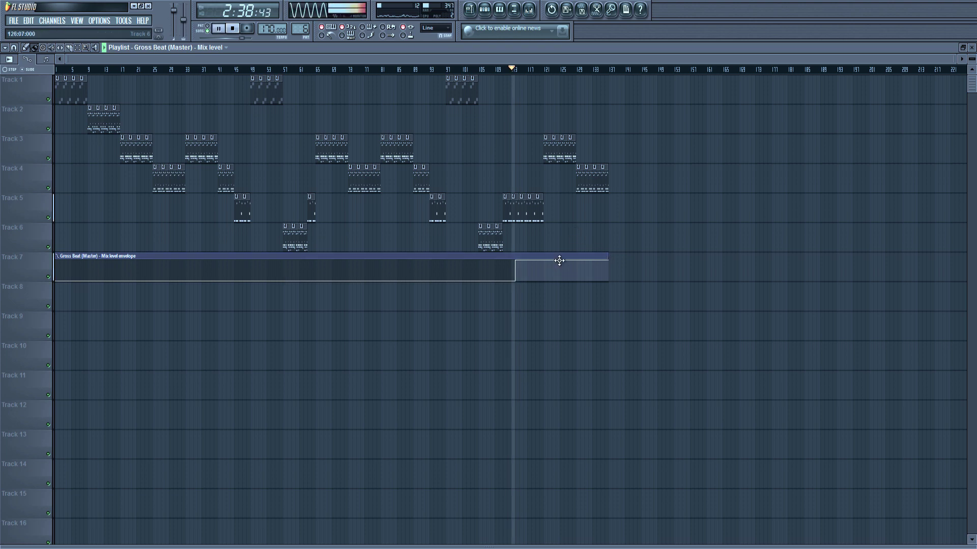
pyautogui.click(497, 71)
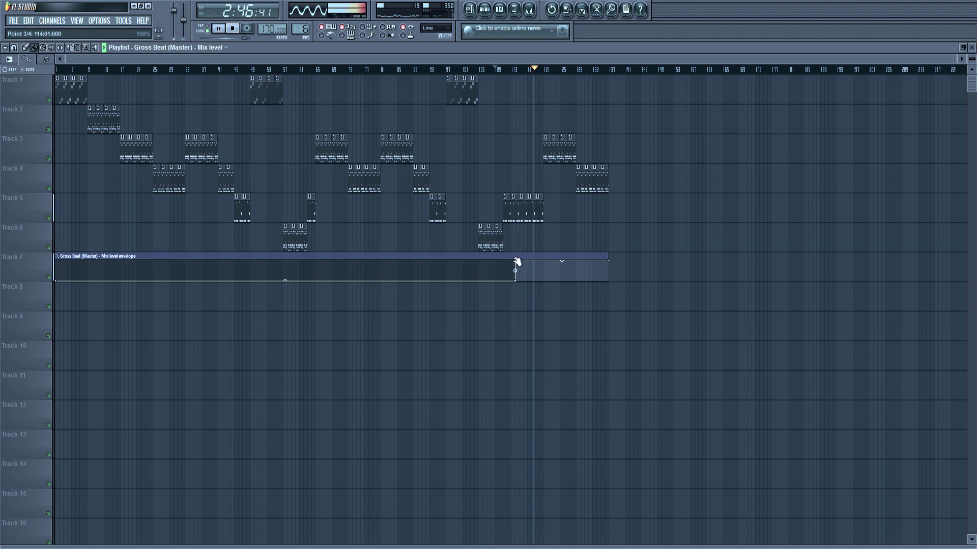
pyautogui.moveTo(517, 261); pyautogui.dragTo(513, 263)
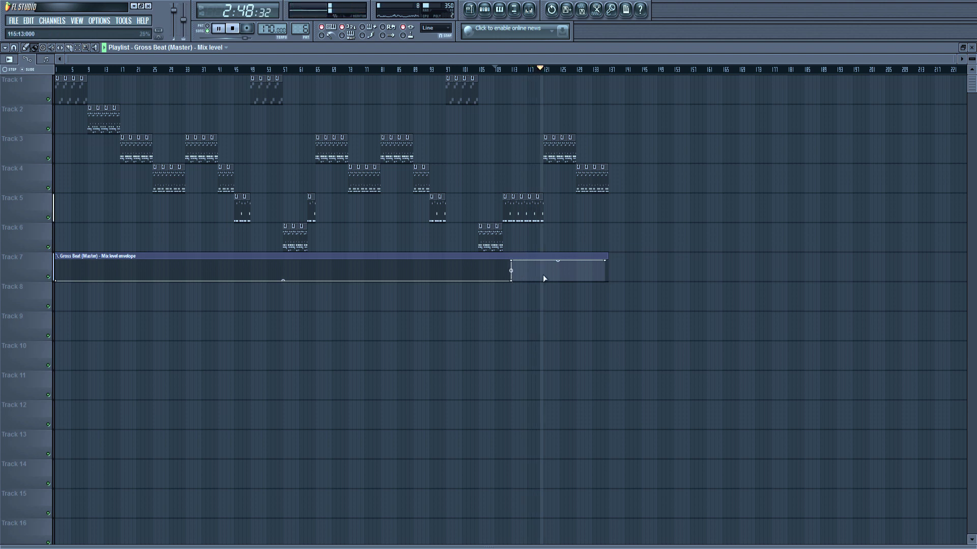
pyautogui.moveTo(607, 260); pyautogui.dragTo(613, 260)
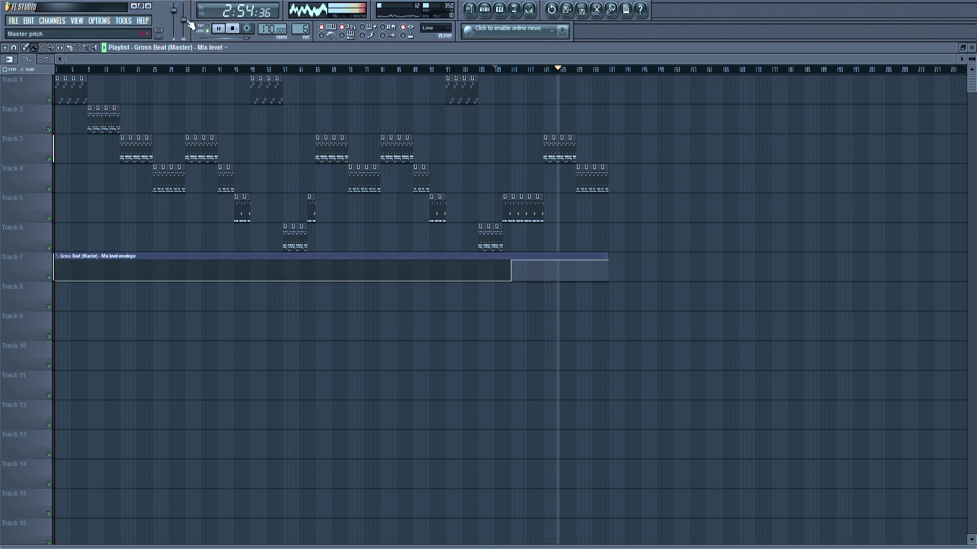
# Try lowering the master pitch to -360 cents while the song plays, and reset it
pyautogui.scroll(-2, 184, 19)
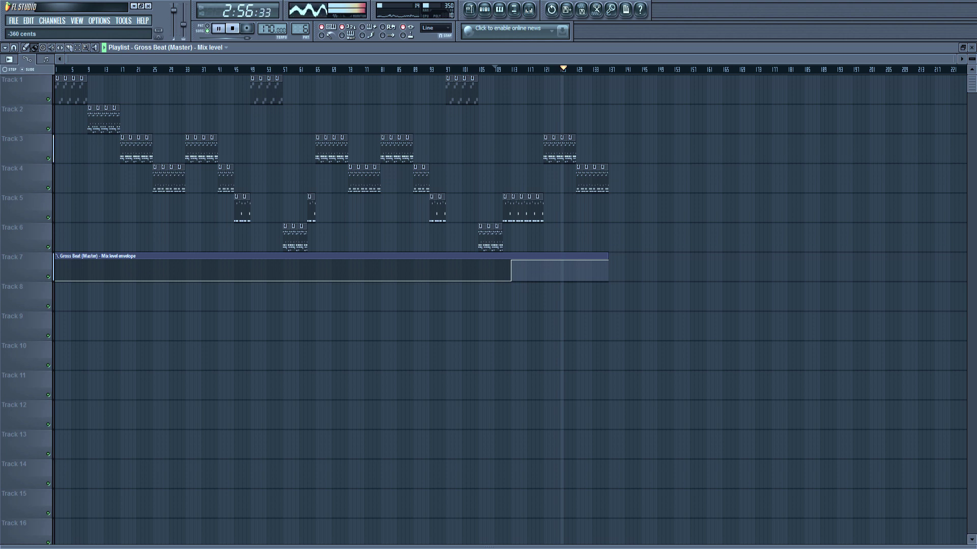
pyautogui.scroll(-6, 183, 23)
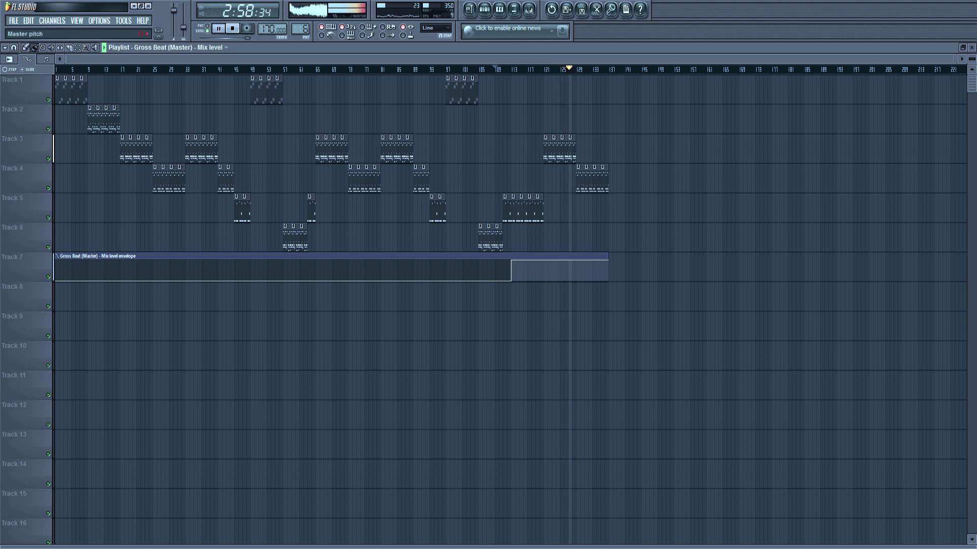
pyautogui.rightClick(186, 31)
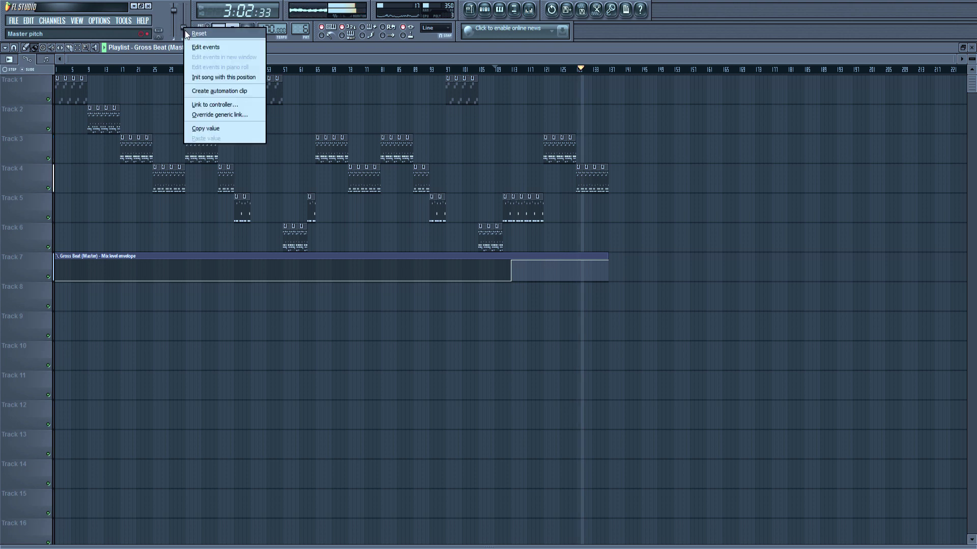
pyautogui.click(186, 32)
# Create a master pitch automation clip and drop its envelope to a constant lower level from bar 113 to the end
pyautogui.rightClick(183, 22)
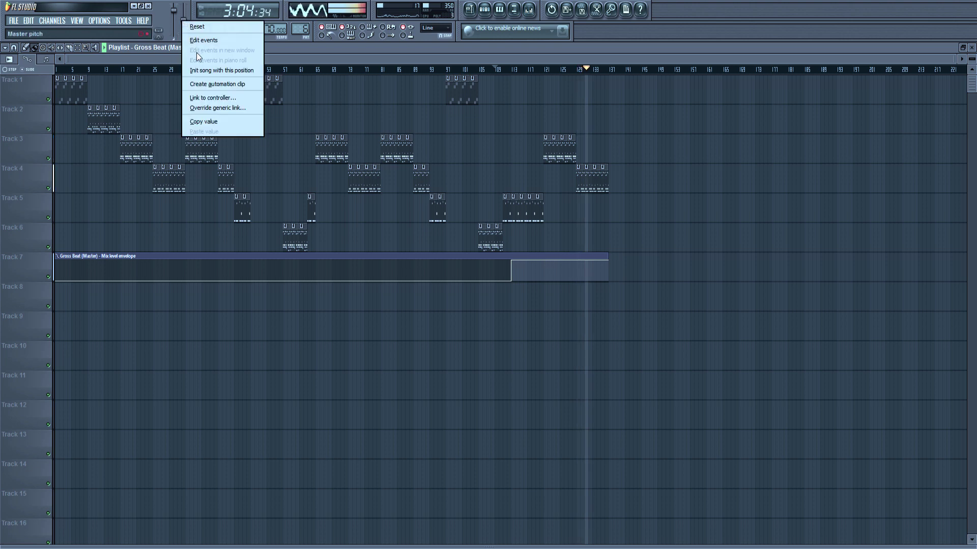
pyautogui.click(204, 83)
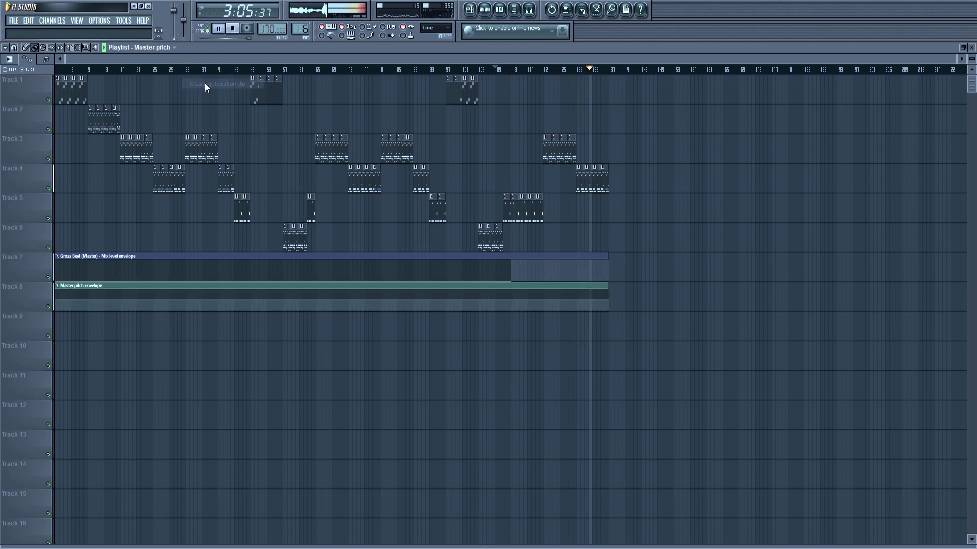
pyautogui.rightClick(512, 301)
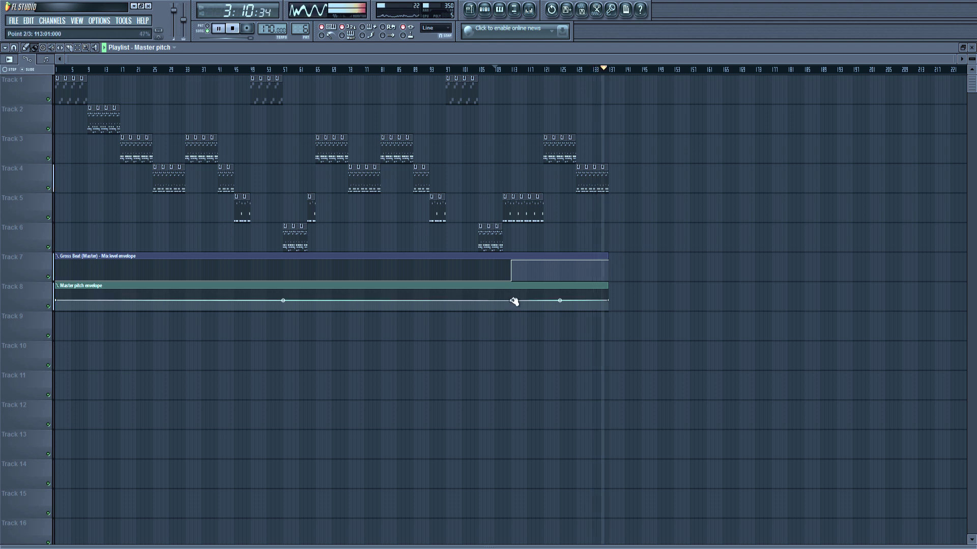
pyautogui.moveTo(511, 301); pyautogui.dragTo(515, 307)
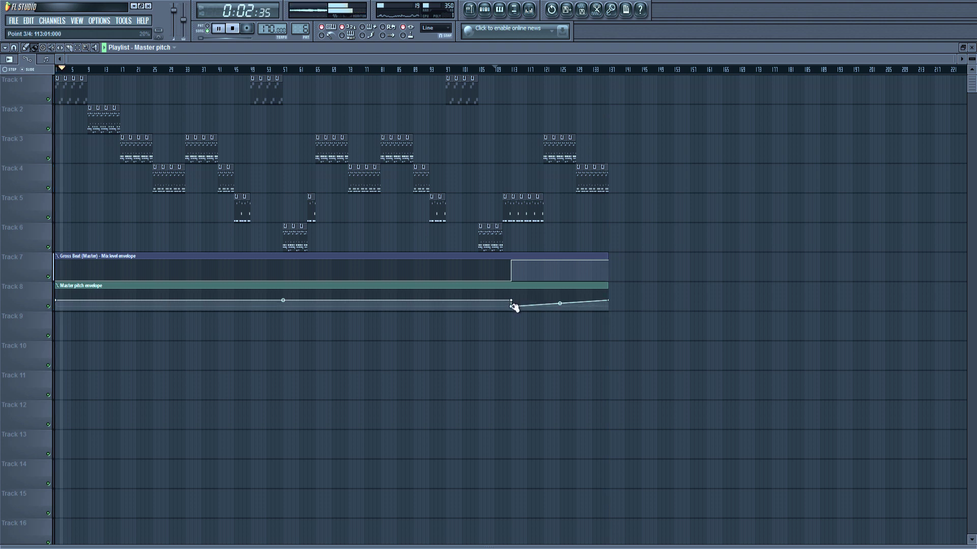
pyautogui.moveTo(608, 301); pyautogui.dragTo(613, 308)
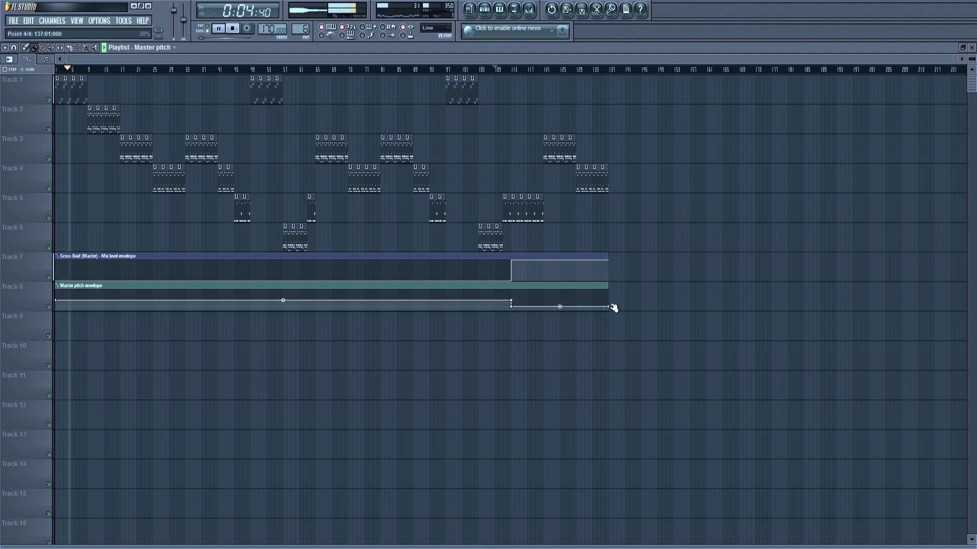
# Audition the pitch drop, turn it into a gradual downward slope from bar 113, and delete the extra point there
pyautogui.click(508, 71)
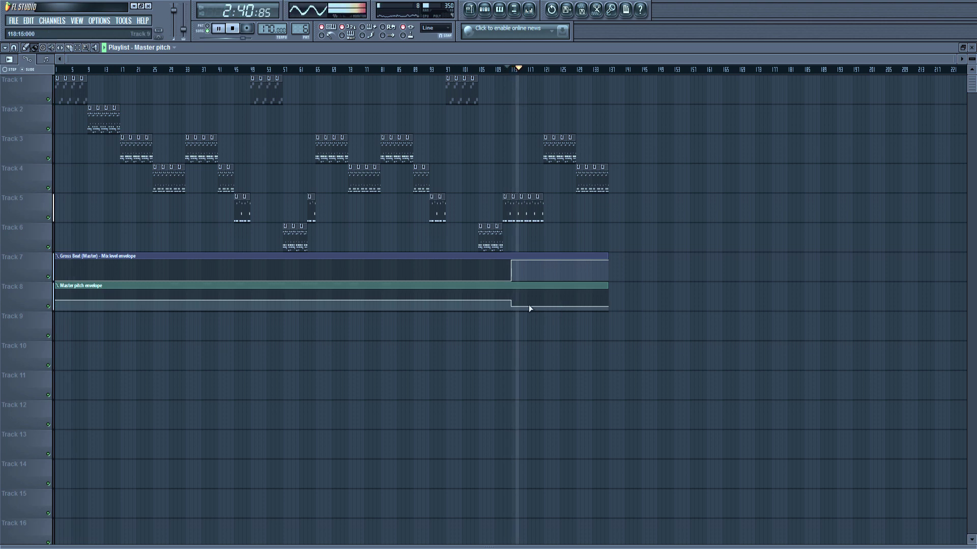
pyautogui.moveTo(517, 304)
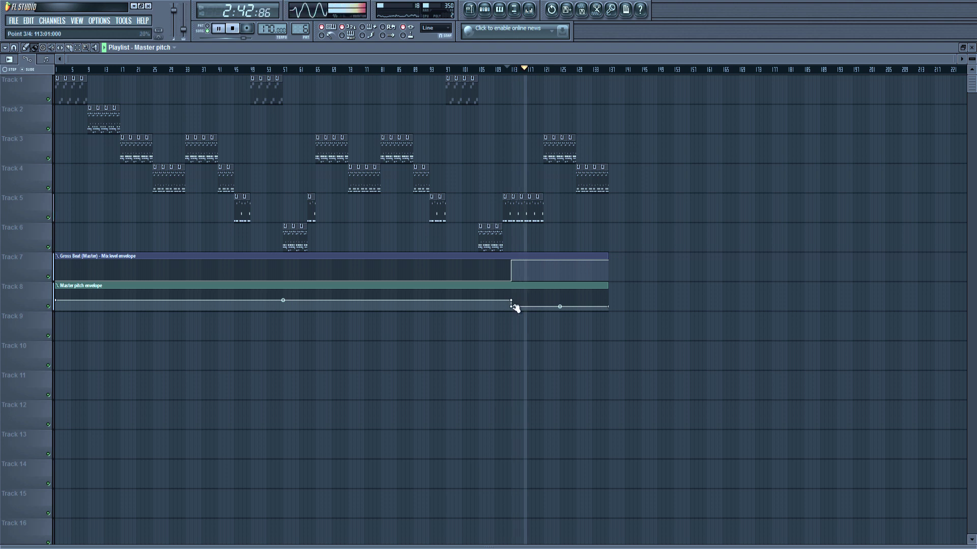
pyautogui.moveTo(514, 306); pyautogui.dragTo(514, 302)
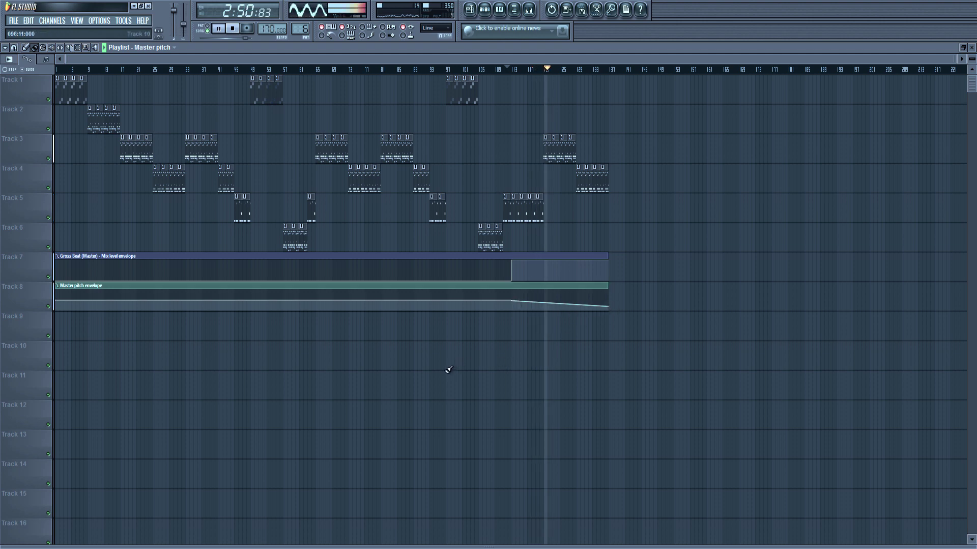
pyautogui.rightClick(514, 300)
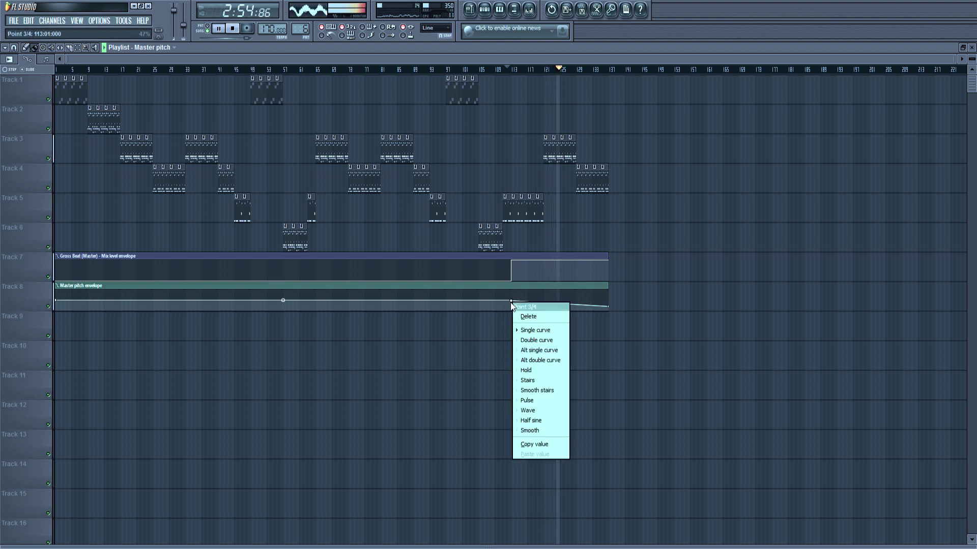
pyautogui.click(517, 316)
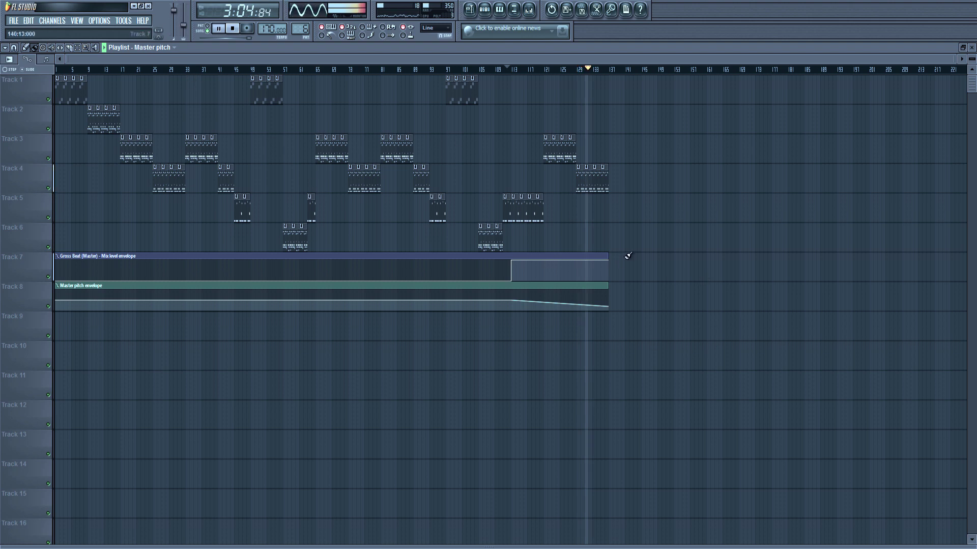
# Extend the Master pitch automation clip on Track 8 to bar 145
pyautogui.moveTo(608, 285); pyautogui.dragTo(630, 284)
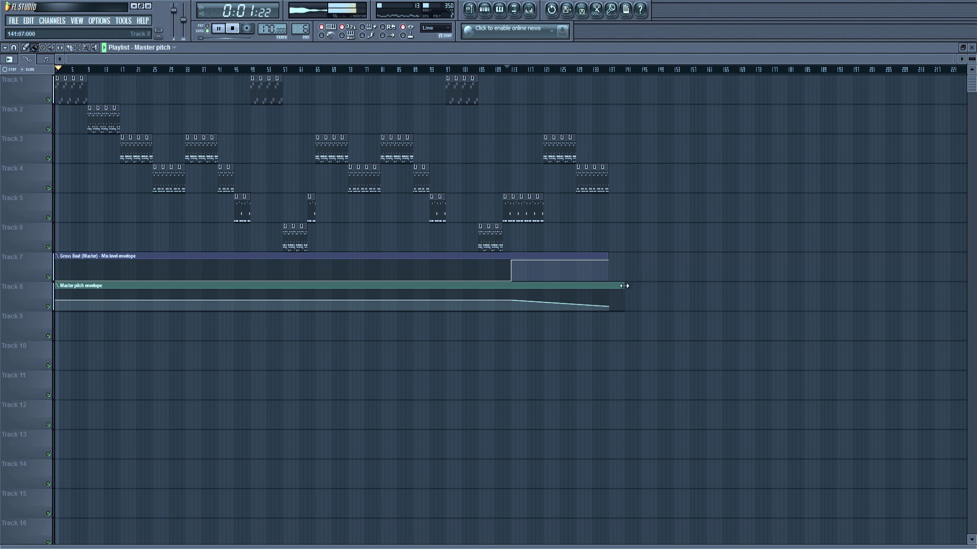
pyautogui.moveTo(624, 286); pyautogui.dragTo(637, 287)
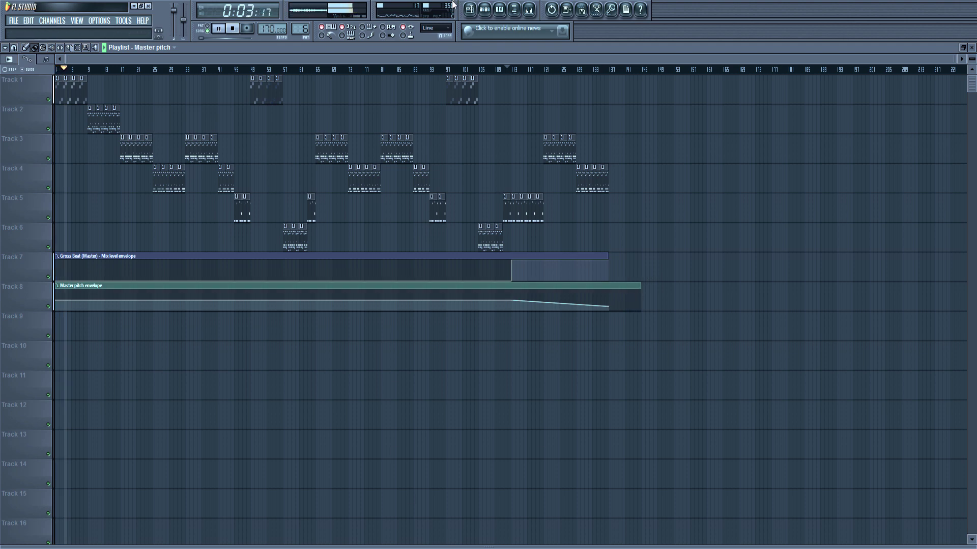
# Show the step sequencer and the mixer, and arrange them one above the other so both are fully visible
pyautogui.click(485, 9)
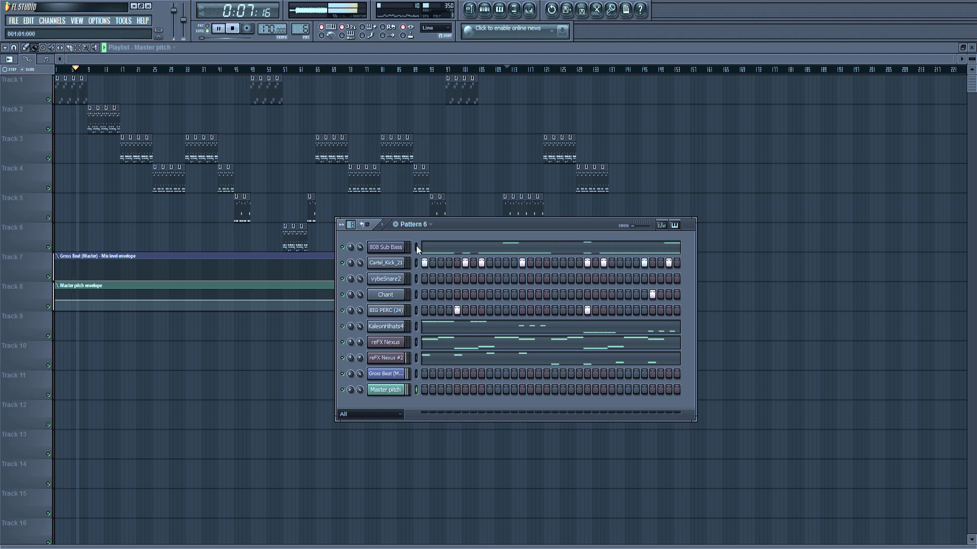
pyautogui.click(529, 10)
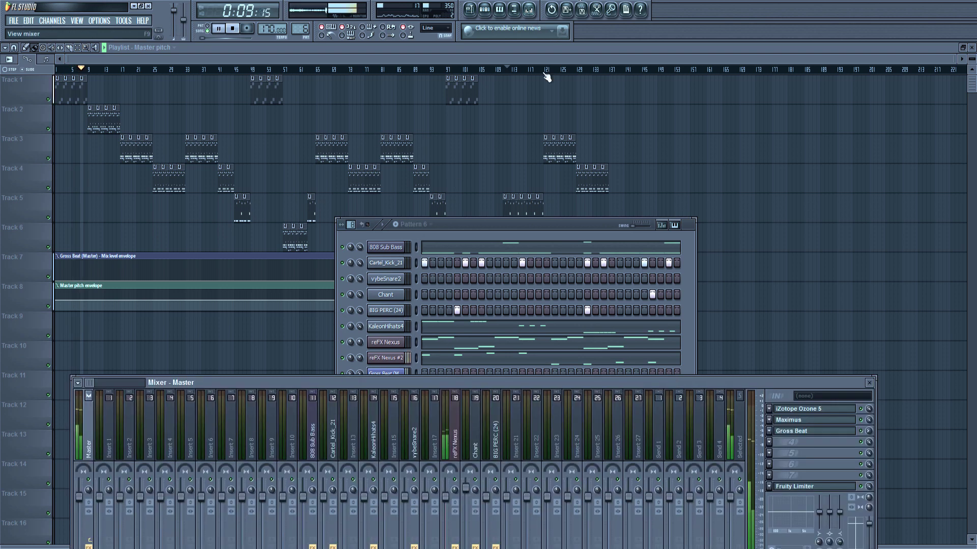
pyautogui.moveTo(468, 383); pyautogui.dragTo(508, 362)
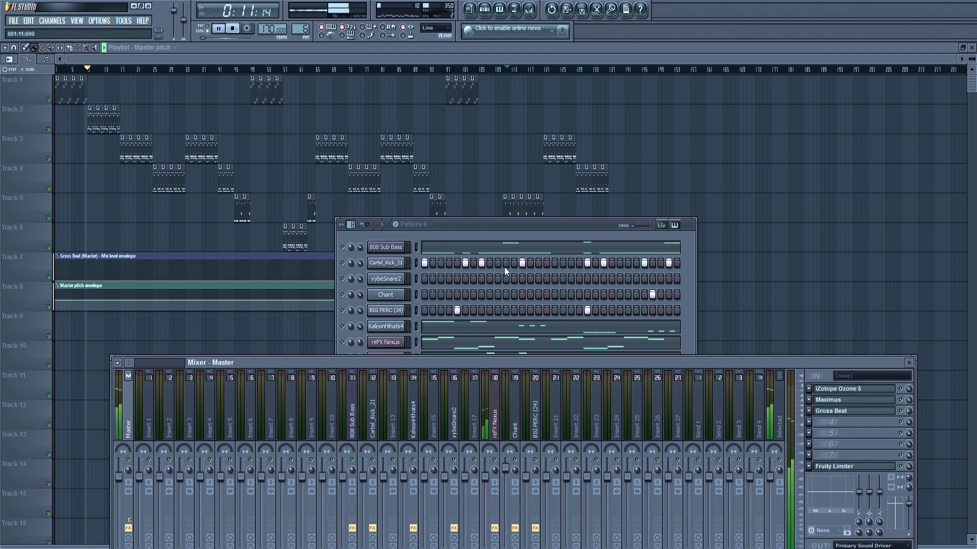
pyautogui.moveTo(523, 227); pyautogui.dragTo(518, 87)
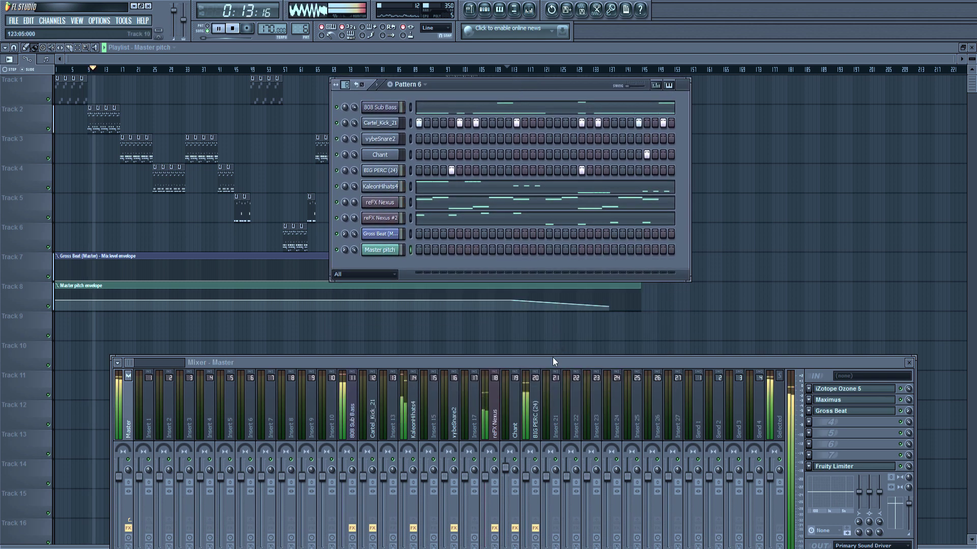
pyautogui.moveTo(565, 361); pyautogui.dragTo(592, 329)
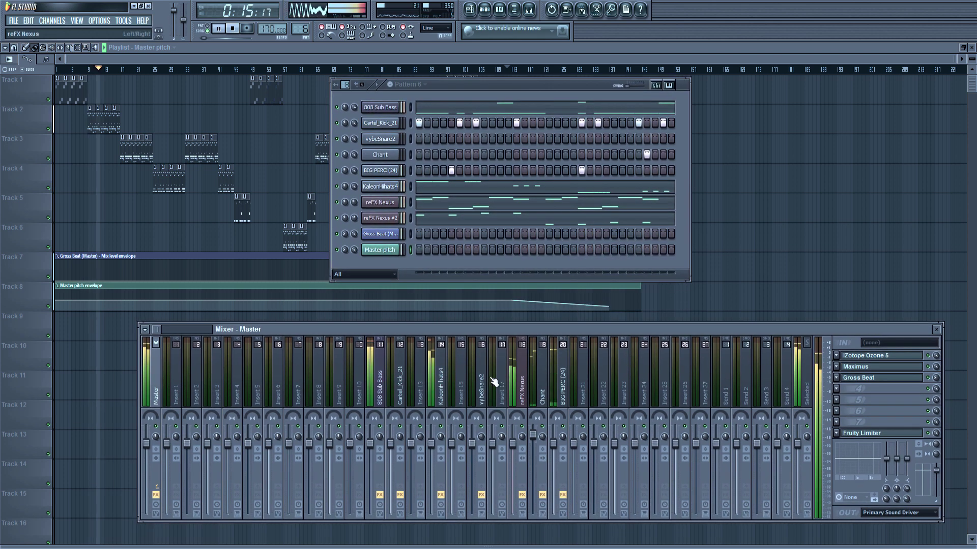
# Move the 808 Sub Bass mixer track to insert slot 1, directly beside the Master
pyautogui.click(379, 392)
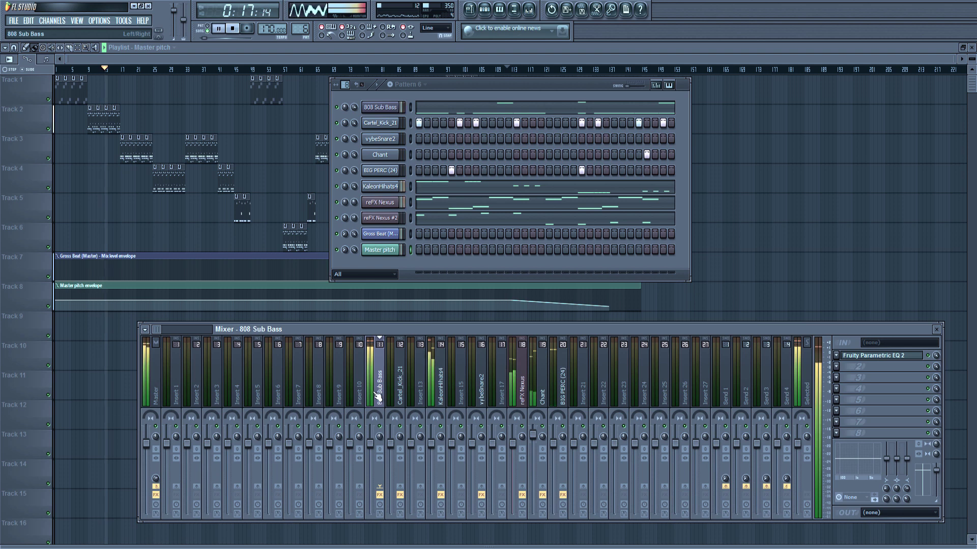
pyautogui.hotkey('alt', 'Left')
pyautogui.hotkey('alt', 'Left')
pyautogui.hotkey('alt', 'Left')
pyautogui.hotkey('alt', 'Left')
pyautogui.hotkey('alt', 'Left')
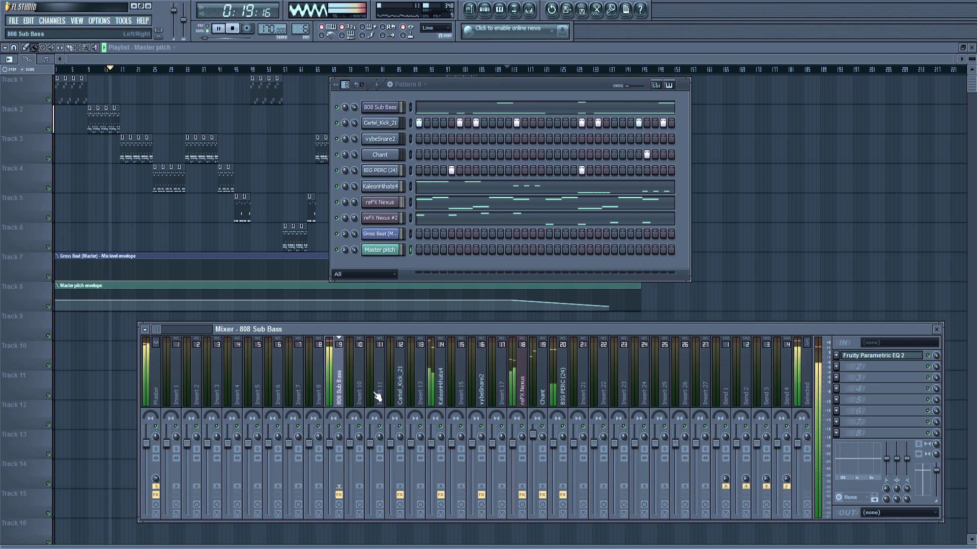
pyautogui.hotkey('alt', 'Left')
pyautogui.hotkey('alt', 'Left')
pyautogui.hotkey('alt', 'Left')
pyautogui.hotkey('alt', 'Left')
pyautogui.hotkey('alt', 'Left')
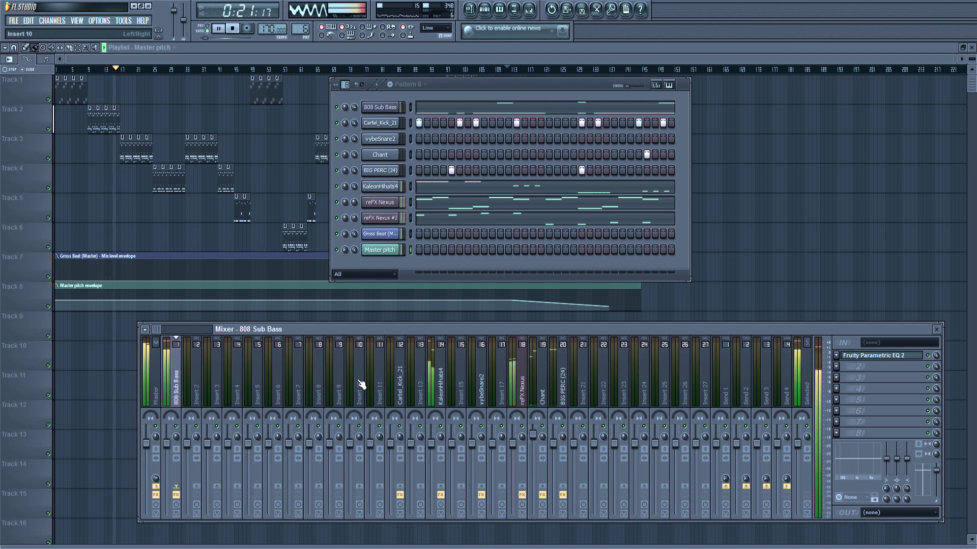
# Move the Cartel_Kick_21 mixer track to insert slot 2, beside the 808 Sub Bass
pyautogui.click(405, 387)
pyautogui.hotkey('alt', 'Left')
pyautogui.hotkey('alt', 'Left')
pyautogui.hotkey('alt', 'Left')
pyautogui.hotkey('alt', 'Left')
pyautogui.hotkey('alt', 'Left')
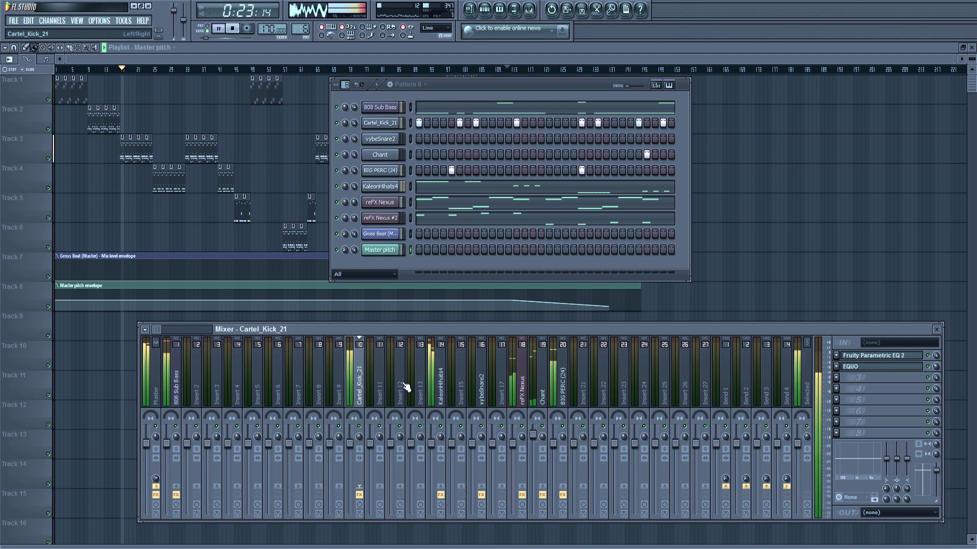
pyautogui.hotkey('alt', 'Left')
pyautogui.hotkey('alt', 'Left')
pyautogui.hotkey('alt', 'Left')
pyautogui.hotkey('alt', 'Left')
pyautogui.hotkey('alt', 'Left')
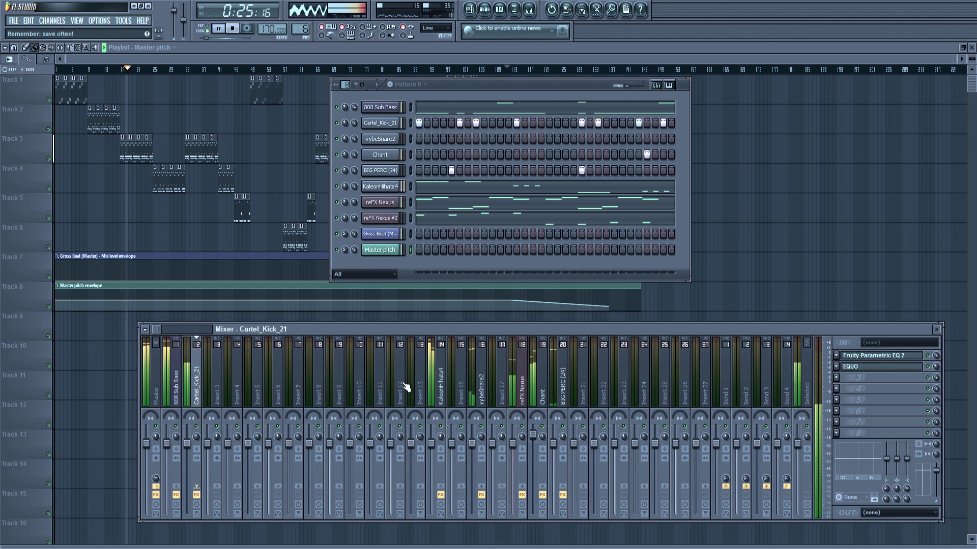
# Move the vybeSnare2 mixer track to insert slot 3, beside Cartel_Kick_21
pyautogui.click(474, 394)
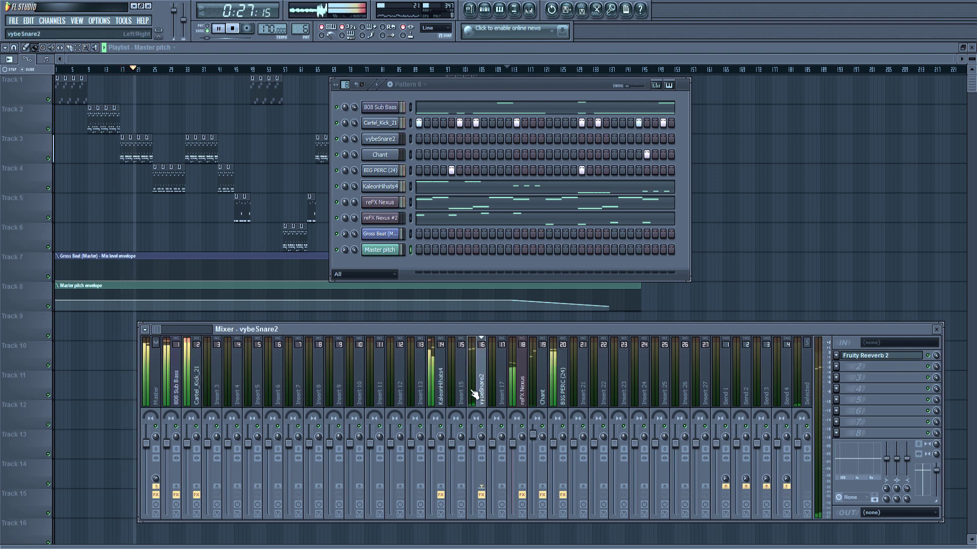
pyautogui.hotkey('alt', 'Left')
pyautogui.hotkey('alt', 'Left')
pyautogui.hotkey('alt', 'Left')
pyautogui.hotkey('alt', 'Left')
pyautogui.hotkey('alt', 'Left')
pyautogui.hotkey('alt', 'Left')
pyautogui.hotkey('alt', 'Left')
pyautogui.hotkey('alt', 'Left')
pyautogui.hotkey('alt', 'Left')
pyautogui.hotkey('alt', 'Left')
pyautogui.hotkey('alt', 'Left')
pyautogui.hotkey('alt', 'Left')
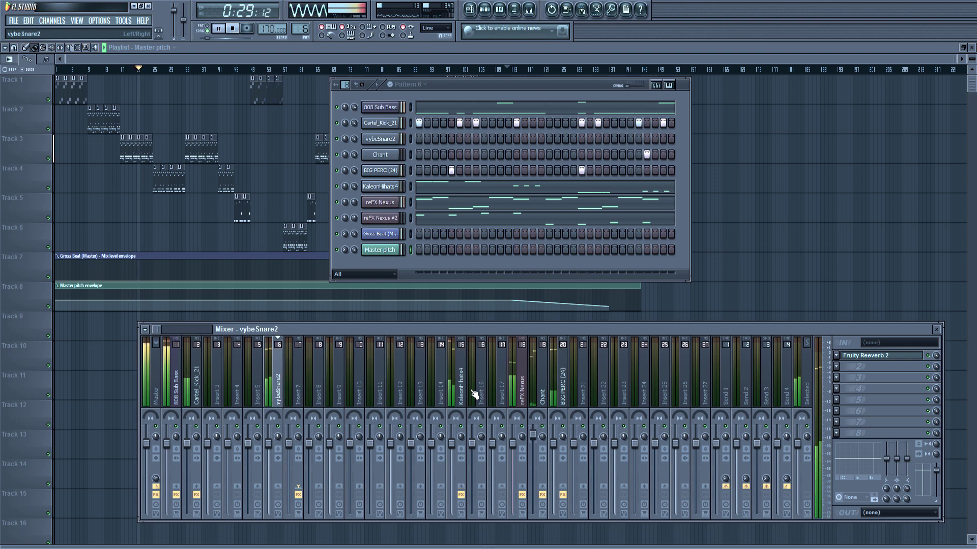
pyautogui.hotkey('alt', 'Left')
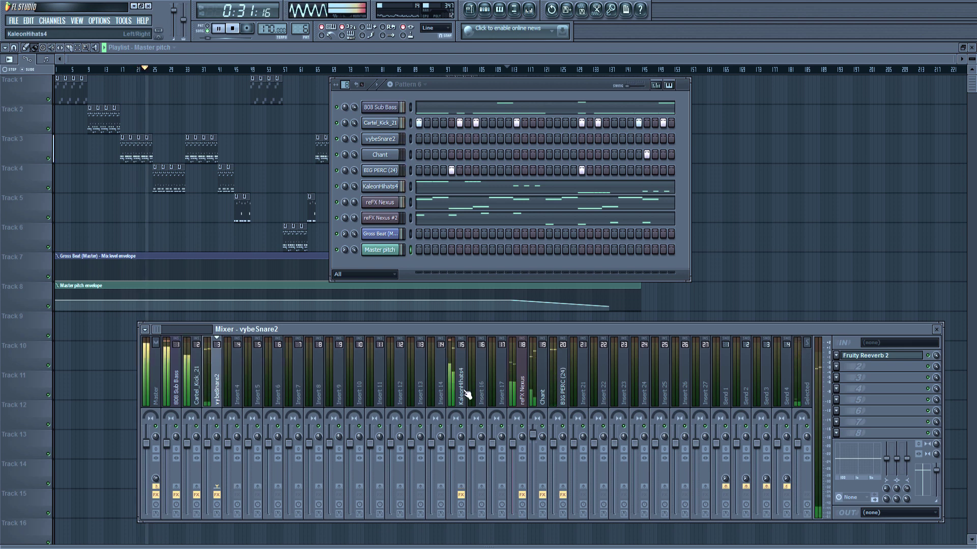
# Reorder the channels so Chant sits below KaleonHihats4, and select the BIG PERC (24) channel
pyautogui.click(411, 155)
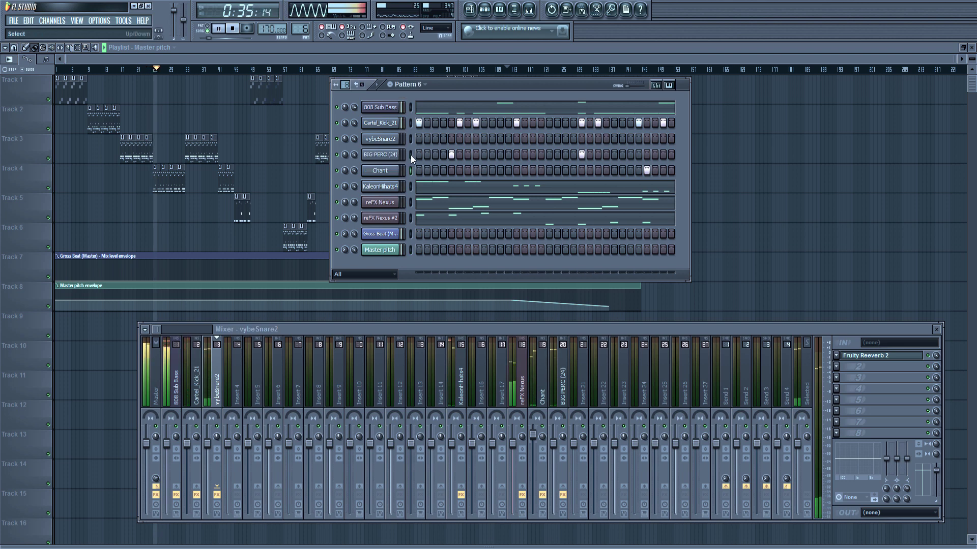
pyautogui.hotkey('alt', 'Down')
pyautogui.hotkey('alt', 'Down')
pyautogui.click(411, 155)
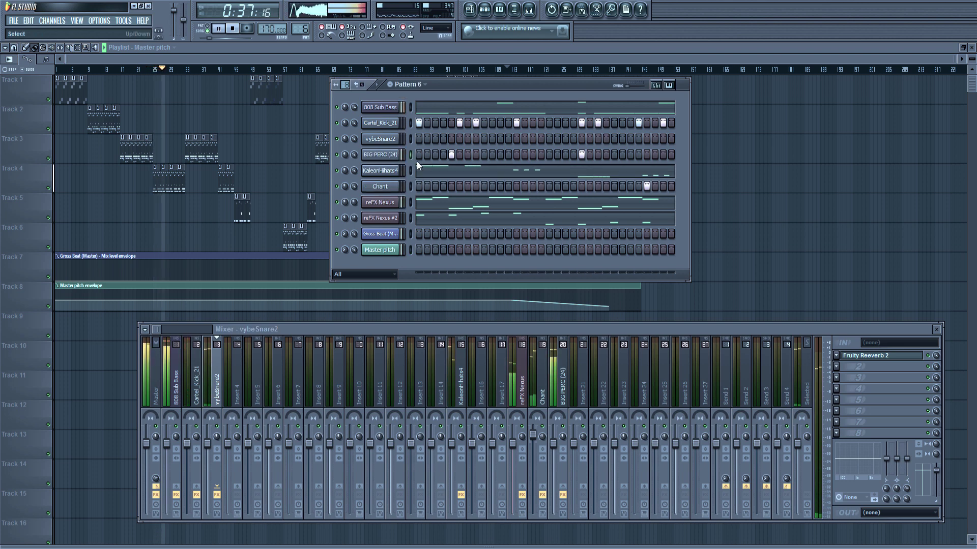
# Move the BIG PERC (24) mixer track to insert slot 4, beside vybeSnare2
pyautogui.click(561, 401)
pyautogui.hotkey('alt', 'Left')
pyautogui.hotkey('alt', 'Left')
pyautogui.hotkey('alt', 'Left')
pyautogui.hotkey('alt', 'Left')
pyautogui.hotkey('alt', 'Left')
pyautogui.hotkey('alt', 'Left')
pyautogui.hotkey('alt', 'Left')
pyautogui.hotkey('alt', 'Left')
pyautogui.hotkey('alt', 'Left')
pyautogui.hotkey('alt', 'Left')
pyautogui.hotkey('alt', 'Left')
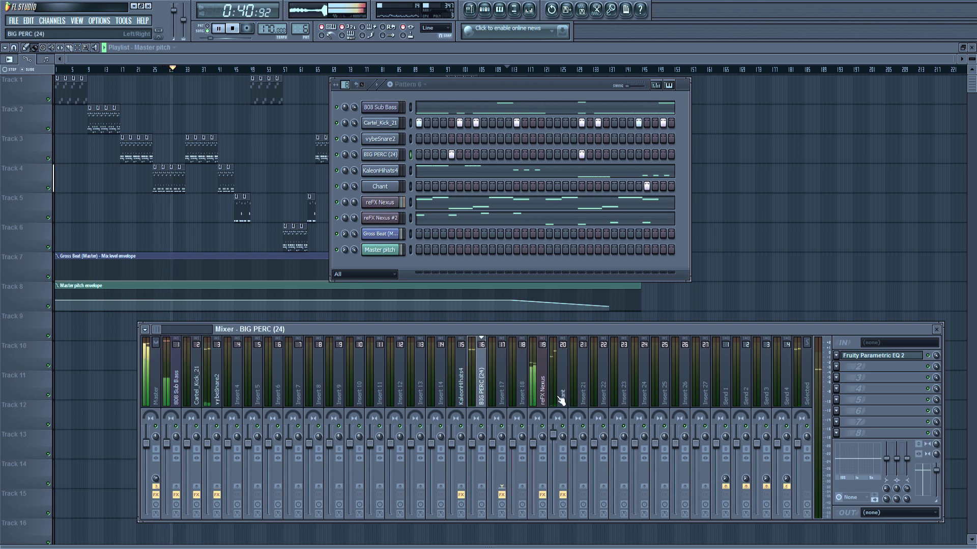
pyautogui.hotkey('alt', 'Left')
pyautogui.hotkey('alt', 'Left')
pyautogui.hotkey('alt', 'Left')
pyautogui.hotkey('alt', 'Left')
pyautogui.hotkey('alt', 'Left')
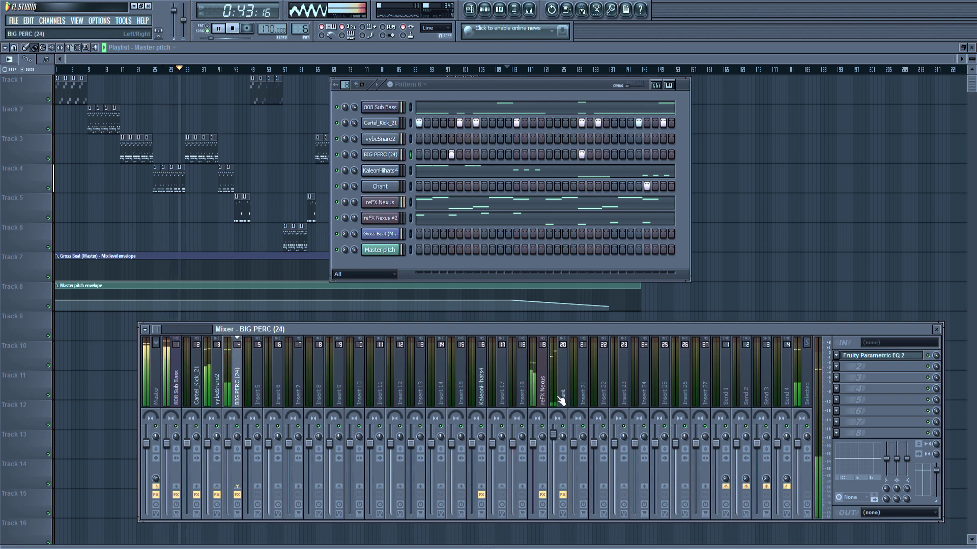
# Move the KaleonHihats4 mixer track to insert slot 5, beside BIG PERC (24)
pyautogui.click(482, 401)
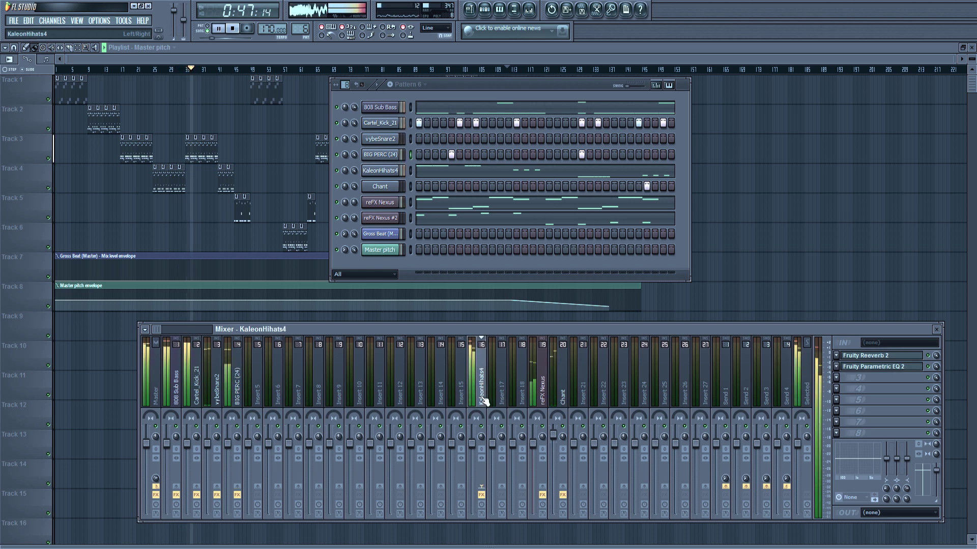
pyautogui.hotkey('alt', 'Left')
pyautogui.hotkey('alt', 'Left')
pyautogui.hotkey('alt', 'Left')
pyautogui.hotkey('alt', 'Left')
pyautogui.hotkey('alt', 'Left')
pyautogui.hotkey('alt', 'Left')
pyautogui.hotkey('alt', 'Left')
pyautogui.hotkey('alt', 'Left')
pyautogui.hotkey('alt', 'Left')
pyautogui.hotkey('alt', 'Left')
pyautogui.hotkey('alt', 'Left')
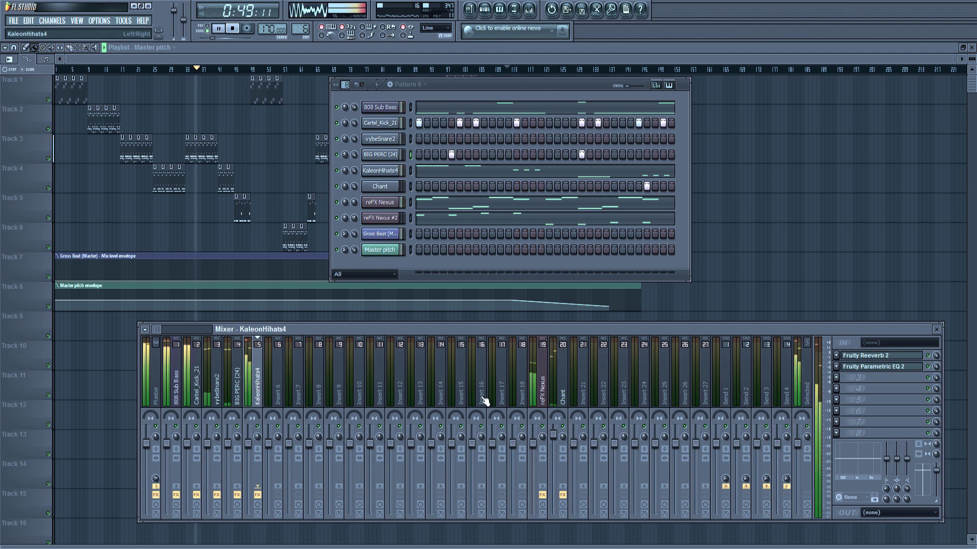
# Move the Chant mixer track to insert slot 6, beside KaleonHihats4
pyautogui.click(564, 397)
pyautogui.hotkey('alt', 'Left')
pyautogui.hotkey('alt', 'Left')
pyautogui.hotkey('alt', 'Left')
pyautogui.hotkey('alt', 'Left')
pyautogui.hotkey('alt', 'Left')
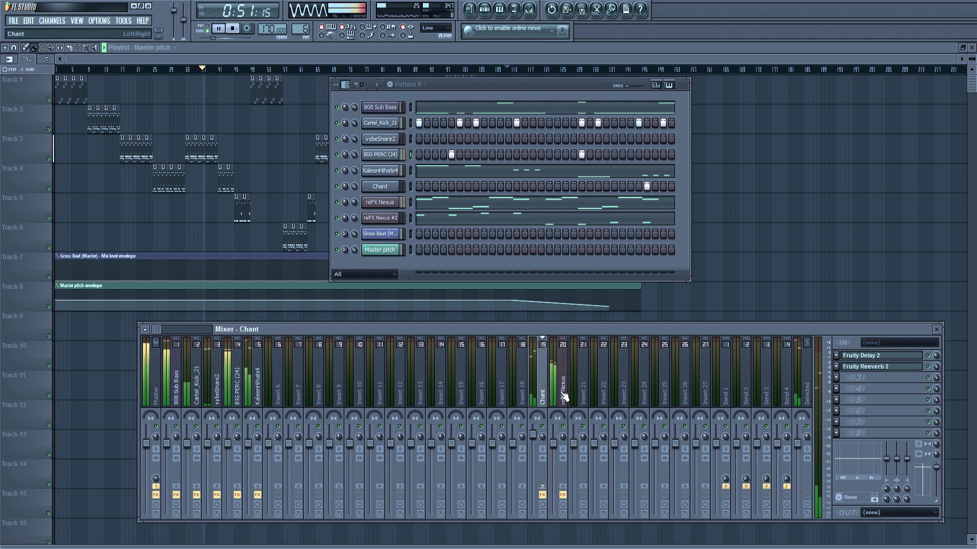
pyautogui.hotkey('alt', 'Left')
pyautogui.hotkey('alt', 'Left')
pyautogui.hotkey('alt', 'Left')
pyautogui.hotkey('alt', 'Left')
pyautogui.hotkey('alt', 'Left')
pyautogui.hotkey('alt', 'Left')
pyautogui.hotkey('alt', 'Left')
pyautogui.hotkey('alt', 'Left')
pyautogui.hotkey('alt', 'Left')
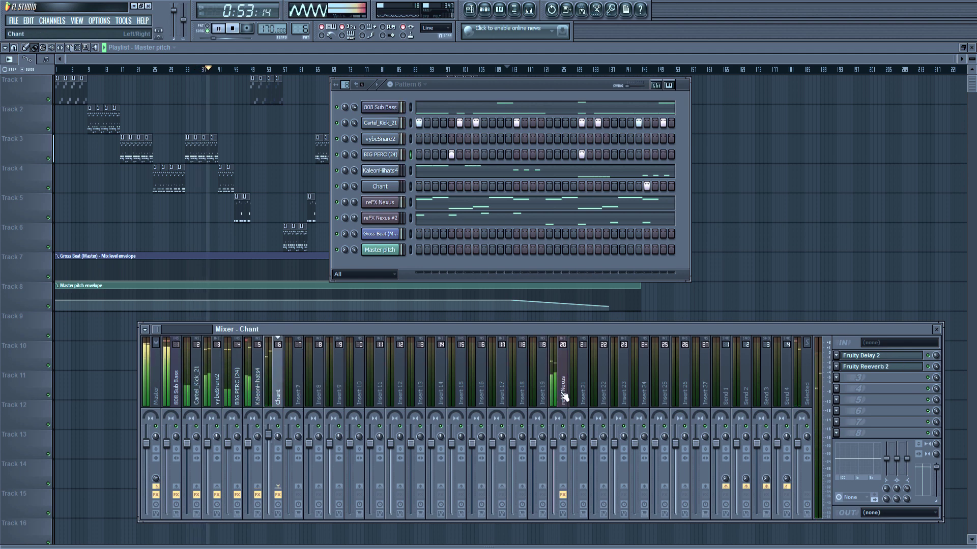
# Move the reFX Nexus mixer track to insert slot 7, beside Chant
pyautogui.click(567, 382)
pyautogui.hotkey('alt', 'Left')
pyautogui.hotkey('alt', 'Left')
pyautogui.hotkey('alt', 'Left')
pyautogui.hotkey('alt', 'Left')
pyautogui.hotkey('alt', 'Left')
pyautogui.hotkey('alt', 'Left')
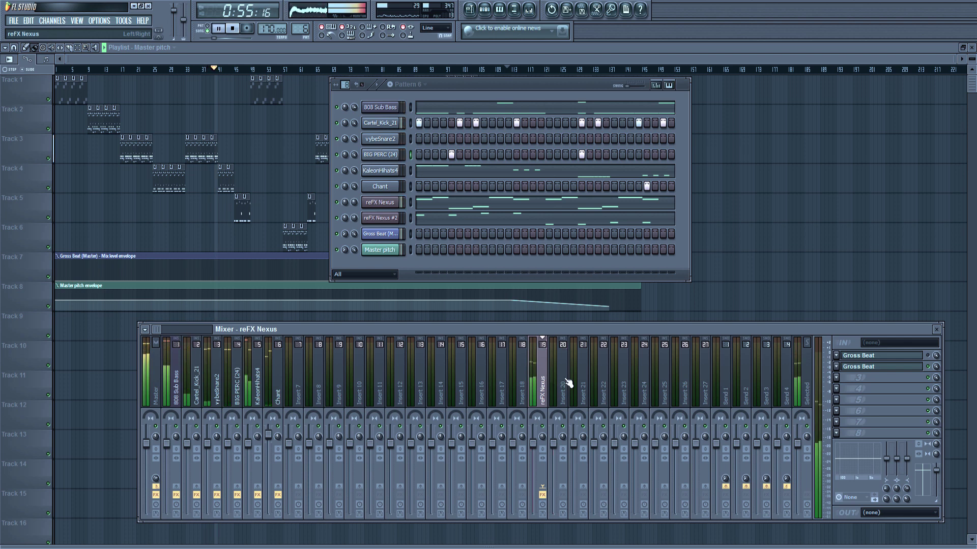
pyautogui.hotkey('alt', 'Left')
pyautogui.hotkey('alt', 'Left')
pyautogui.hotkey('alt', 'Left')
pyautogui.hotkey('alt', 'Left')
pyautogui.hotkey('alt', 'Left')
pyautogui.hotkey('alt', 'Left')
pyautogui.hotkey('alt', 'Left')
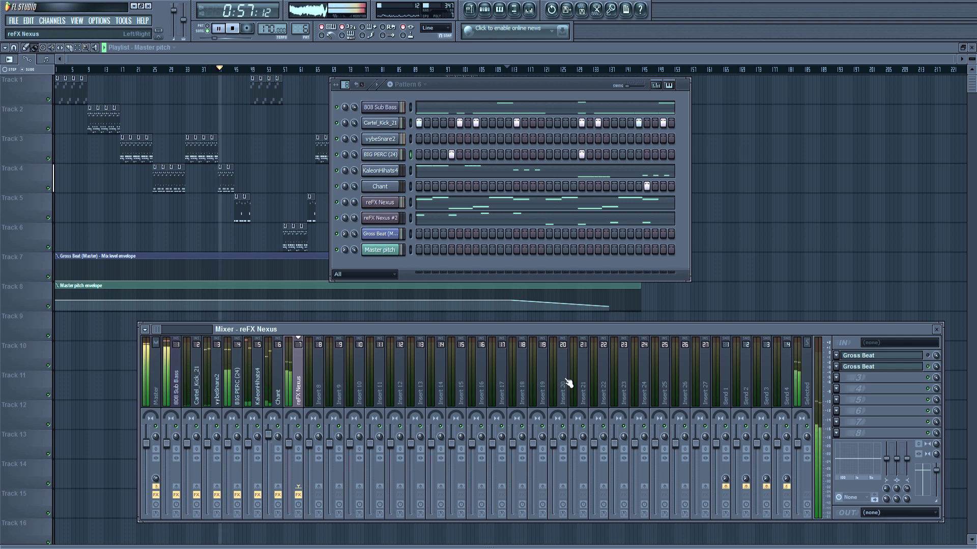
# Add Fruity Parametric EQ 2 to the second effect slot of vybeSnare2 and pull band 1 fully down to cut the lows
pyautogui.click(262, 391)
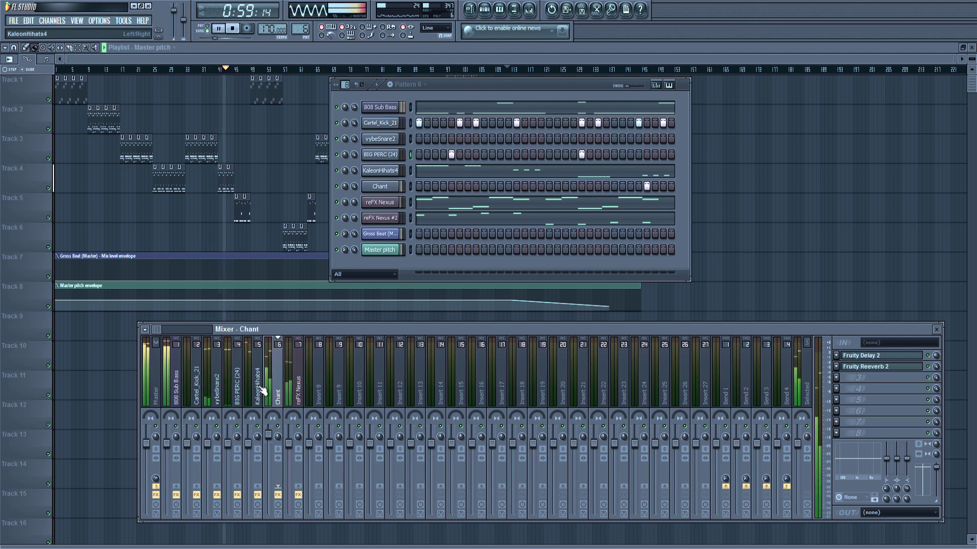
pyautogui.click(221, 394)
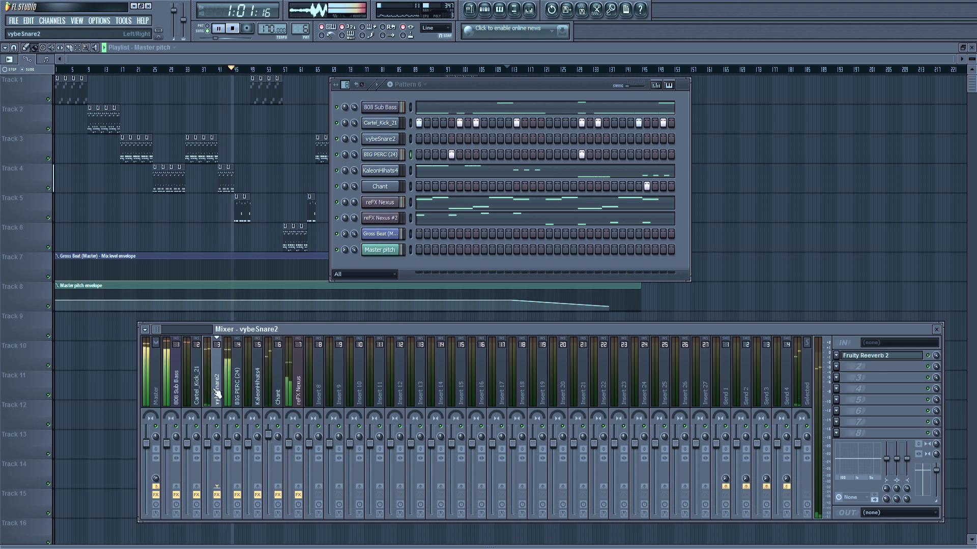
pyautogui.click(854, 366)
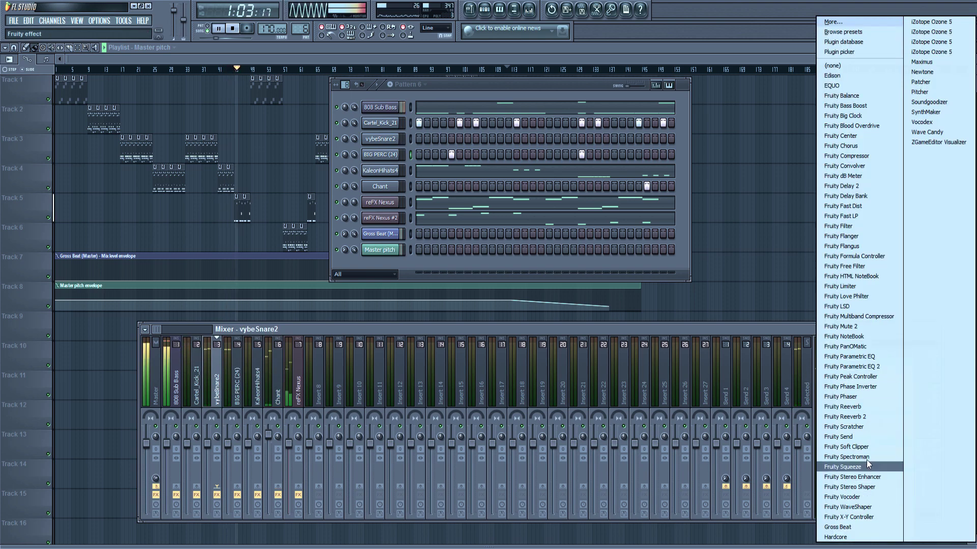
pyautogui.click(875, 368)
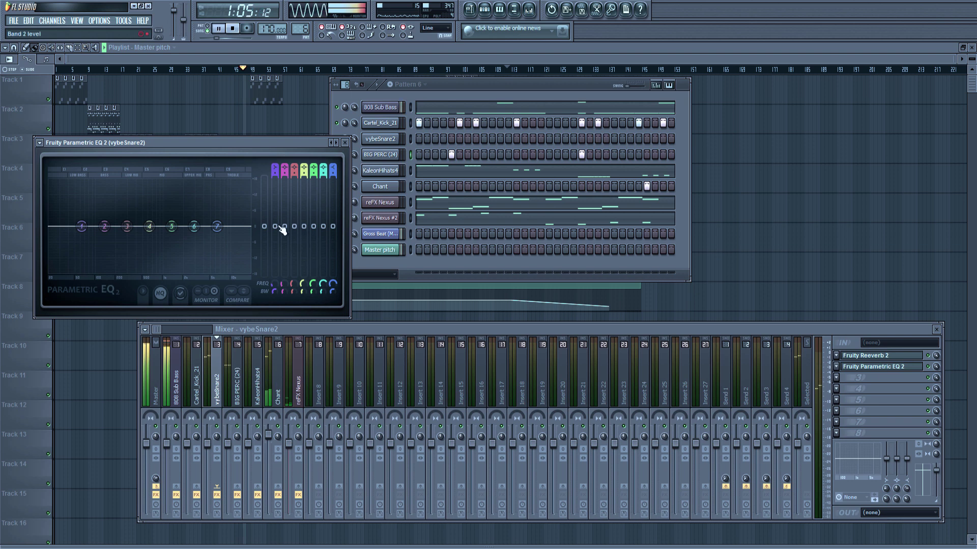
pyautogui.moveTo(278, 234); pyautogui.dragTo(276, 278)
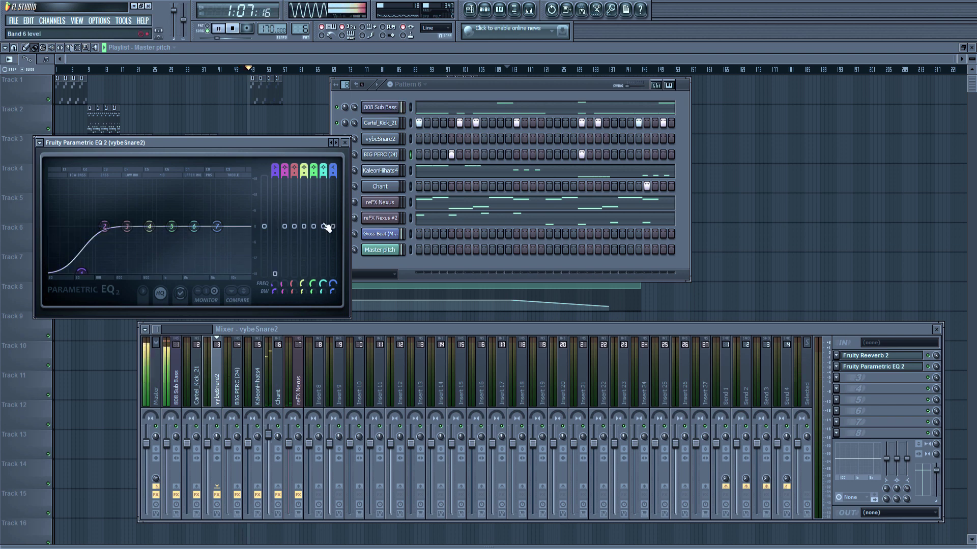
pyautogui.moveTo(327, 228)
pyautogui.mouseDown()
pyautogui.moveTo(327, 193)
pyautogui.moveTo(327, 228)
pyautogui.mouseUp()
pyautogui.click(344, 142)
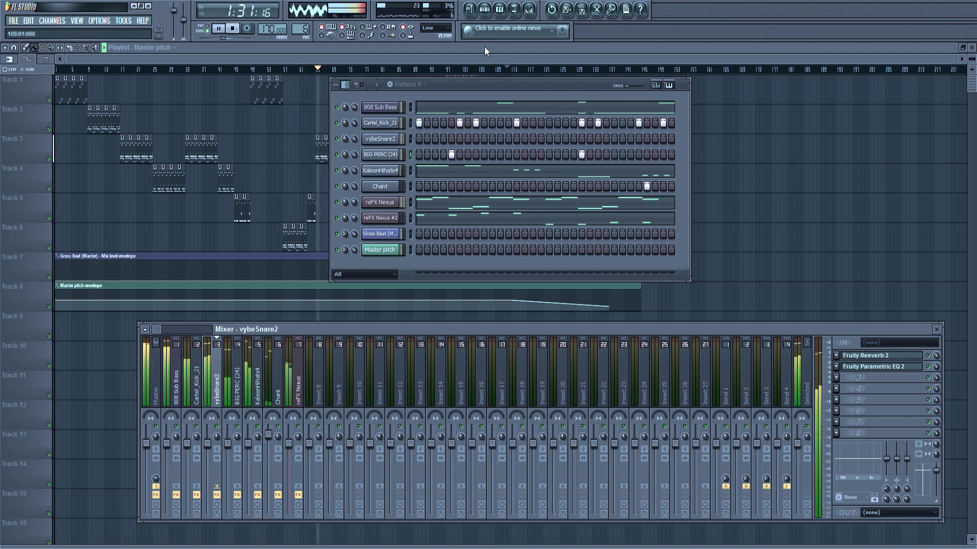
# Hide the step sequencer to uncover the playlist arrangement
pyautogui.click(490, 15)
pyautogui.click(492, 17)
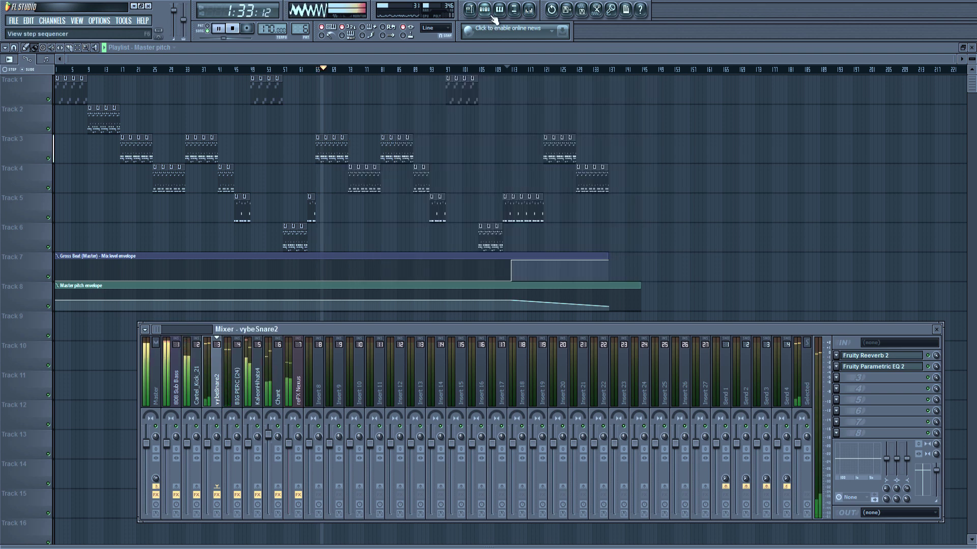